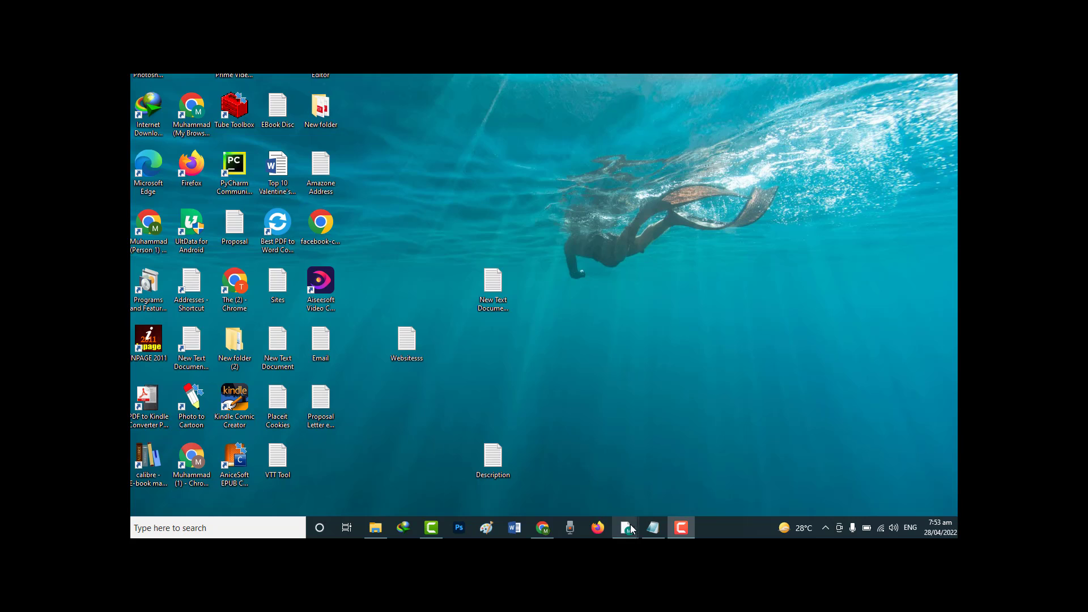
- Bring up the Express Gadgets for You Studio window and open its Upload videos dialog
mouse_move(630, 535)
click(678, 498)
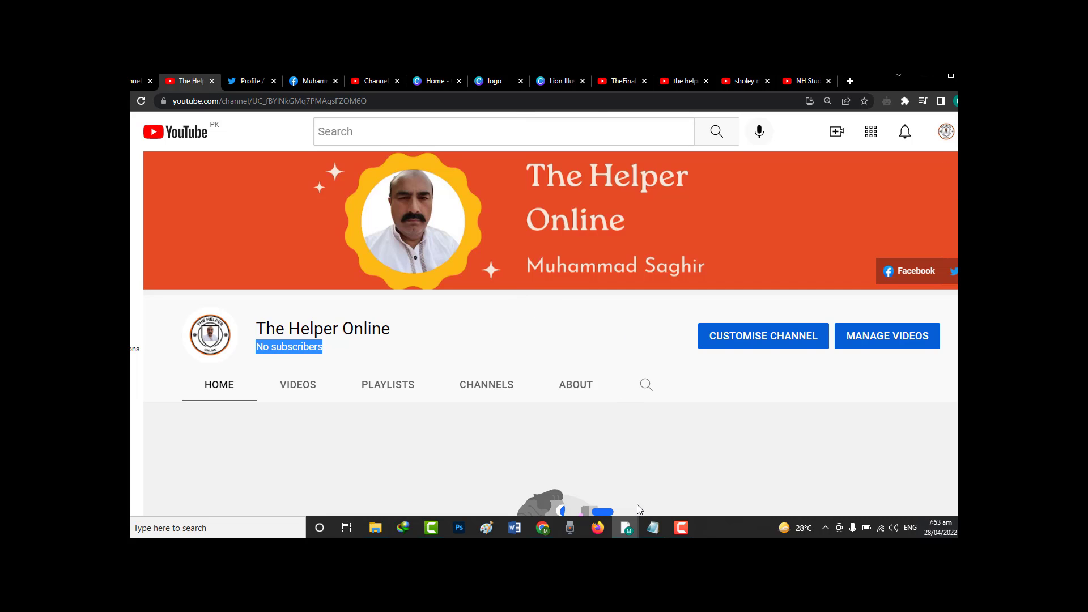
click(543, 529)
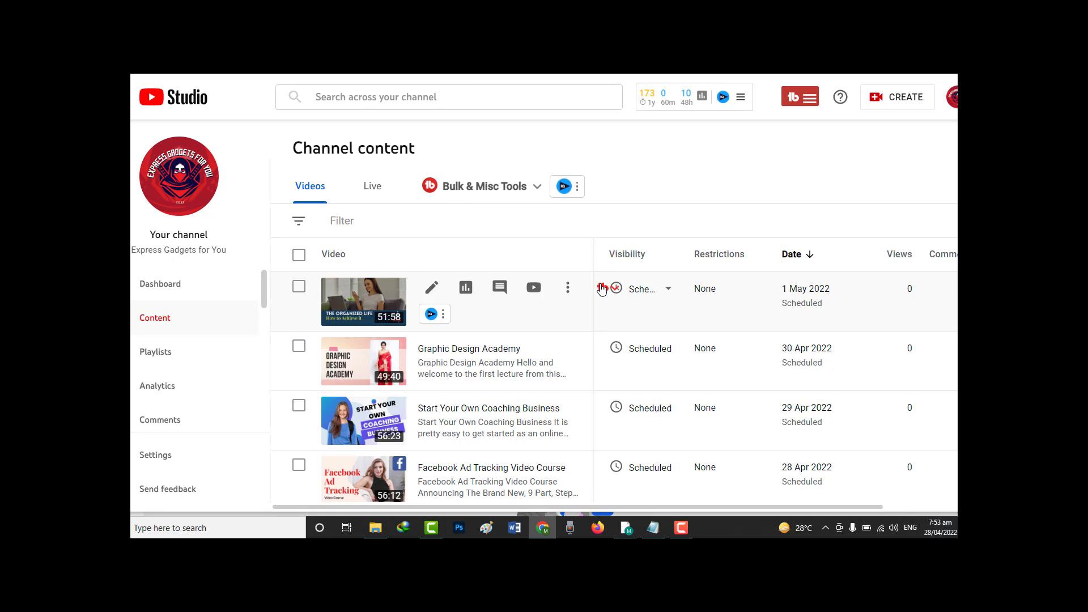
click(901, 101)
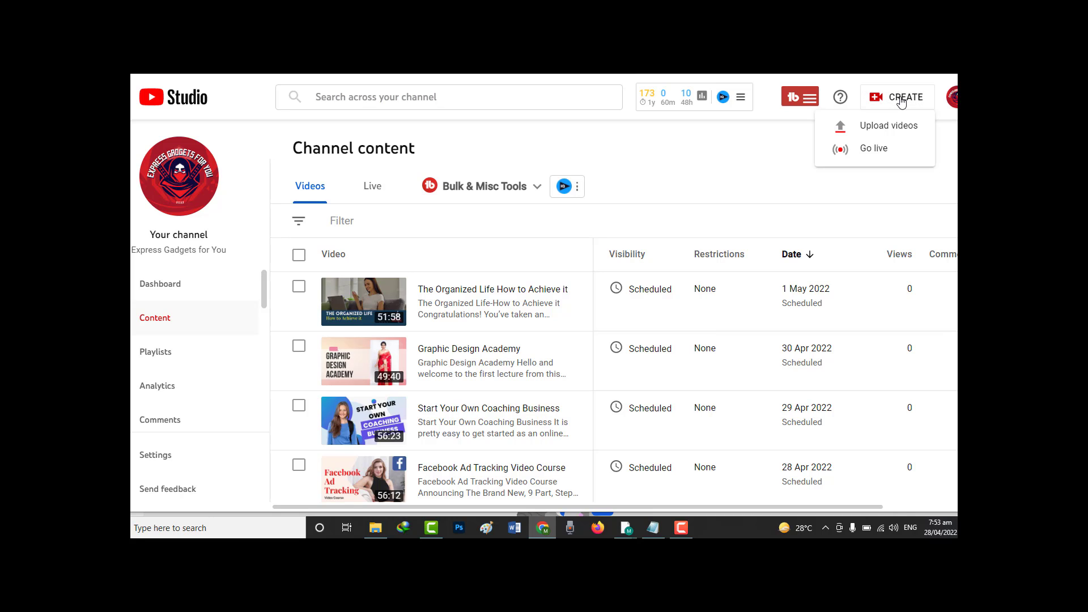
click(882, 134)
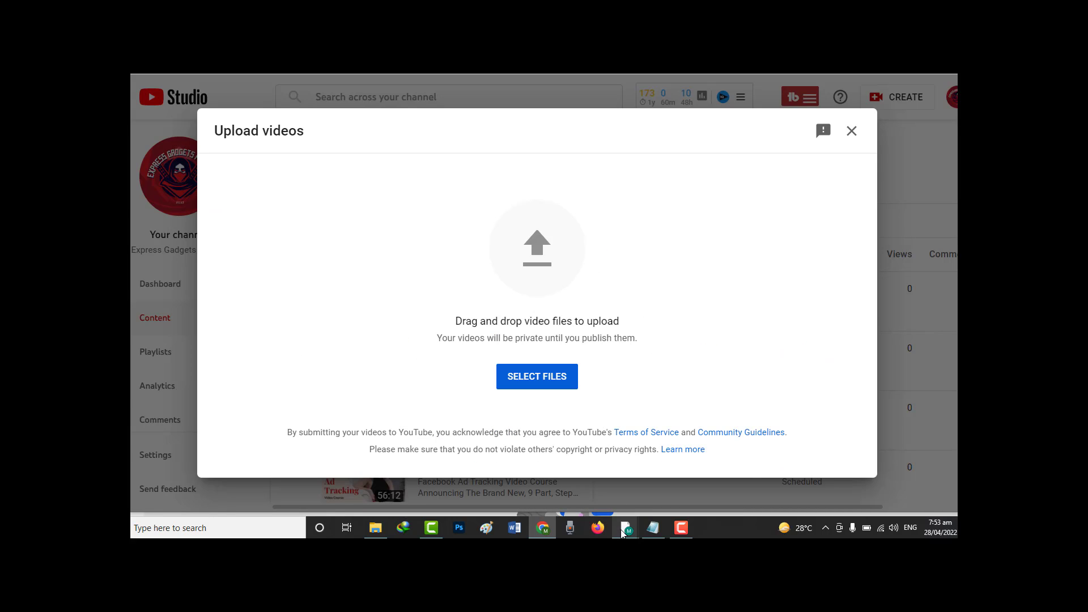
- Start a video upload on The Helper Online Studio window, dismiss the welcome popup, and open file selection
mouse_move(627, 532)
click(663, 488)
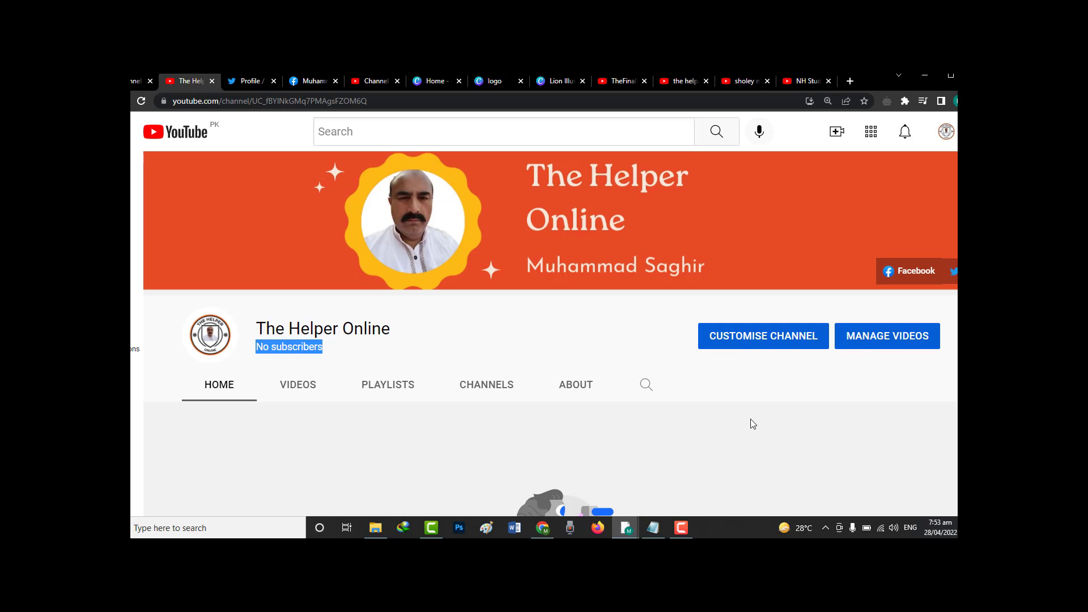
click(836, 134)
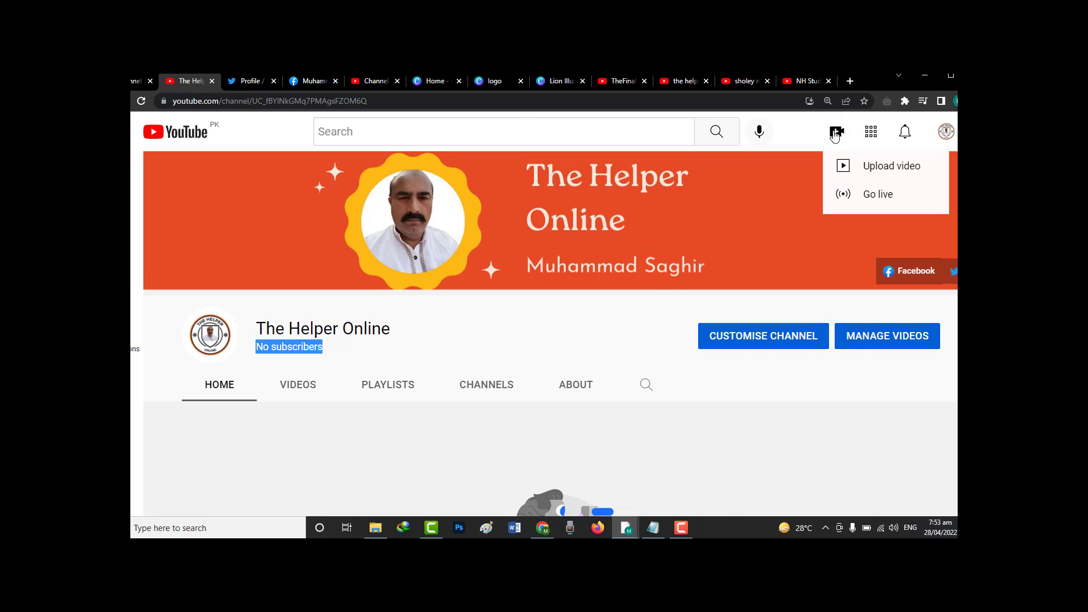
click(879, 166)
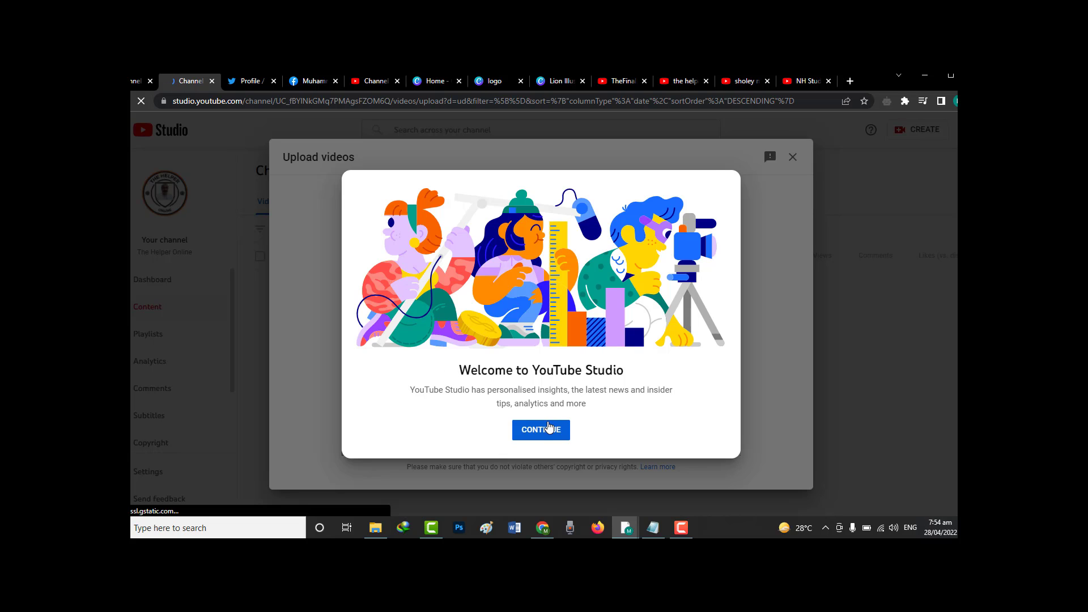
click(541, 430)
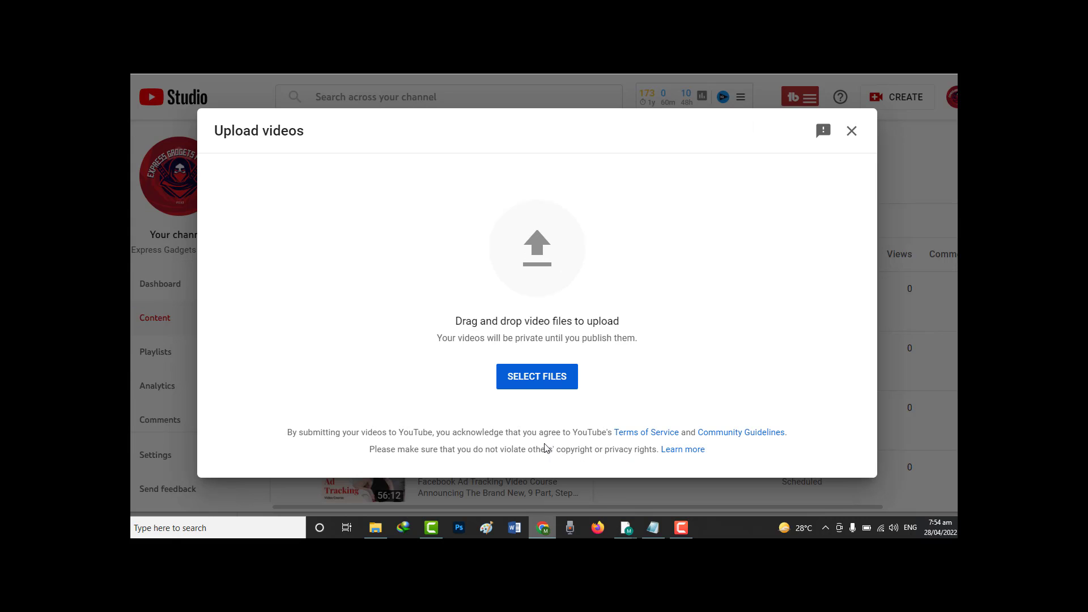
click(538, 384)
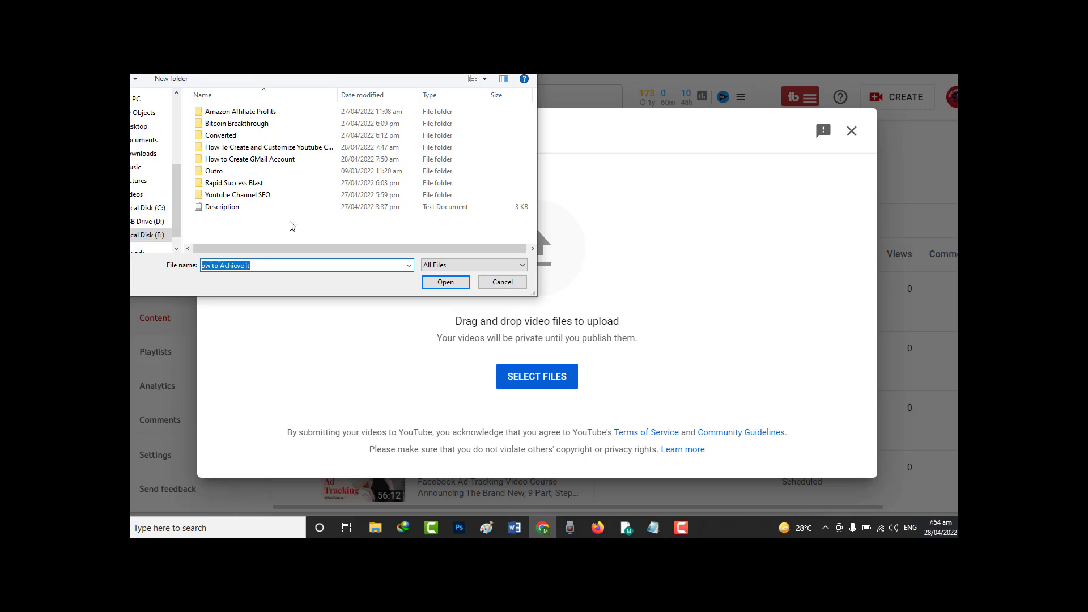
- Upload the video from the 'How to Create GMail Account' folder, then return to the other Studio upload dialog
double_click(245, 165)
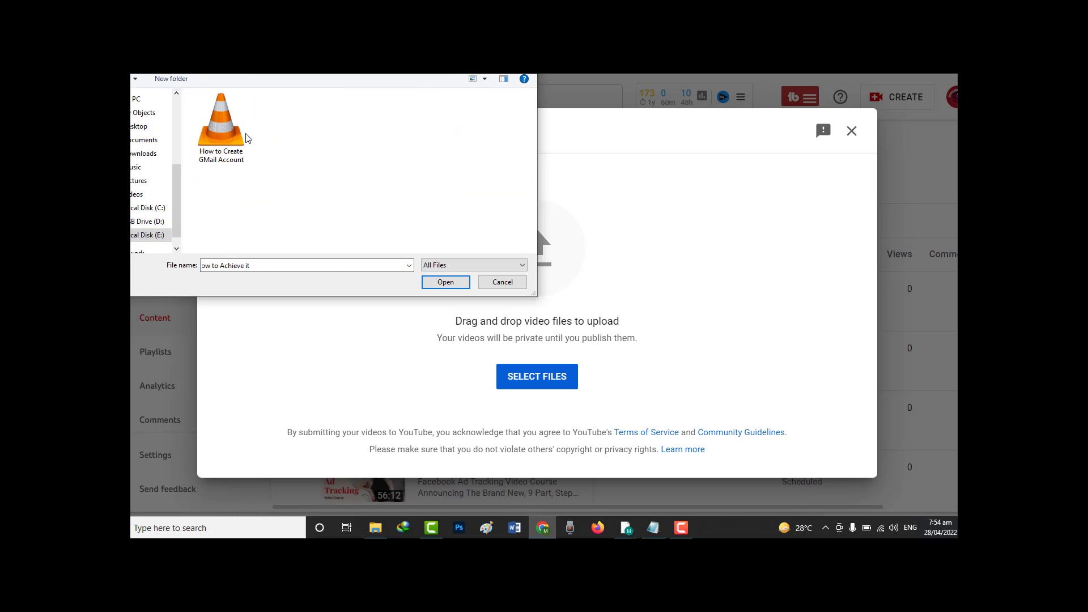
click(233, 141)
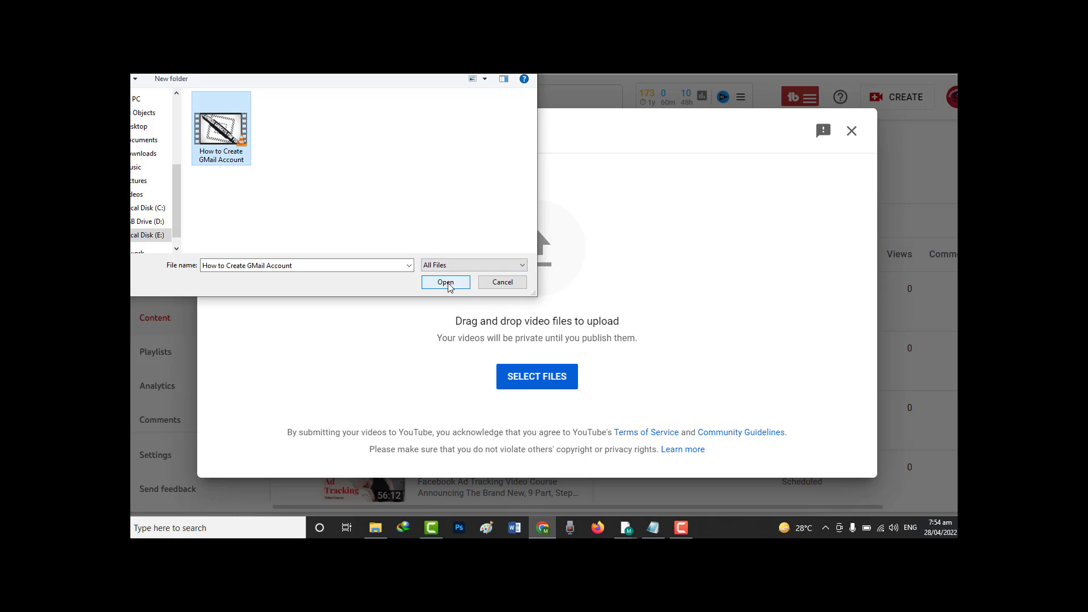
click(446, 282)
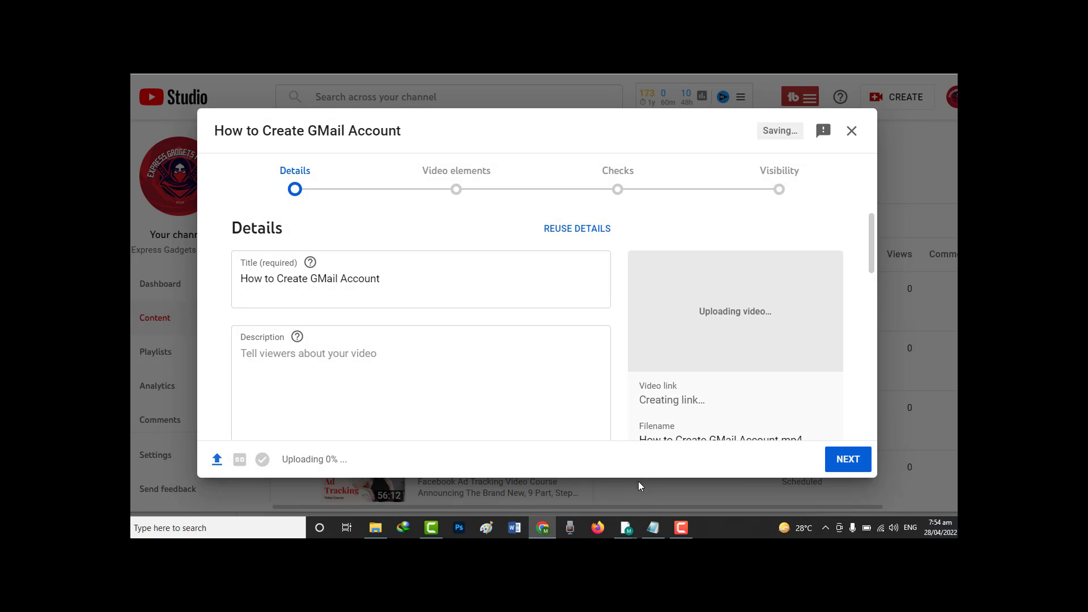
mouse_move(632, 526)
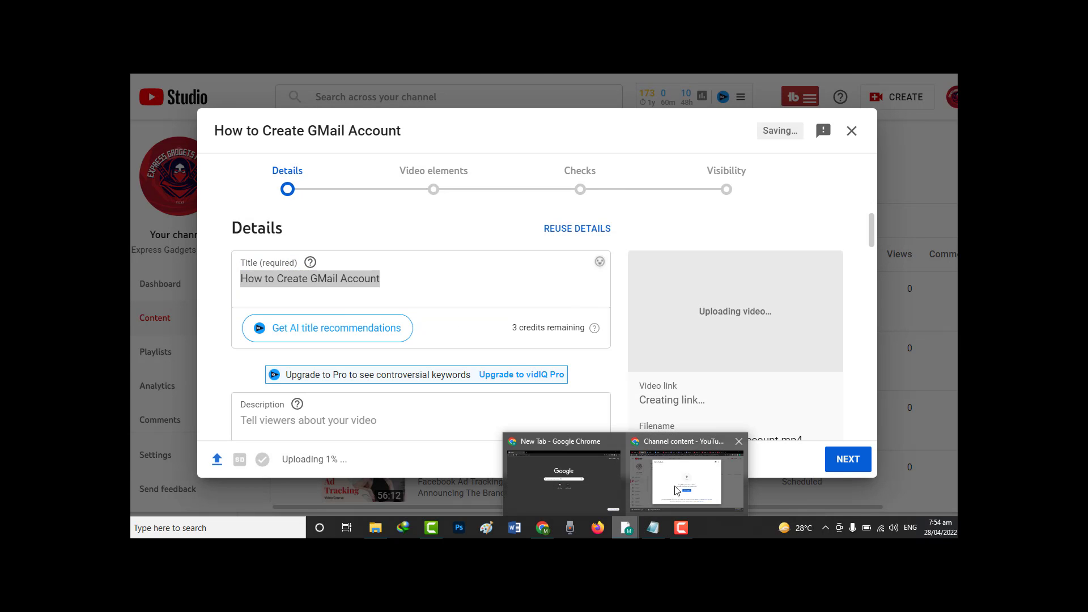
click(687, 479)
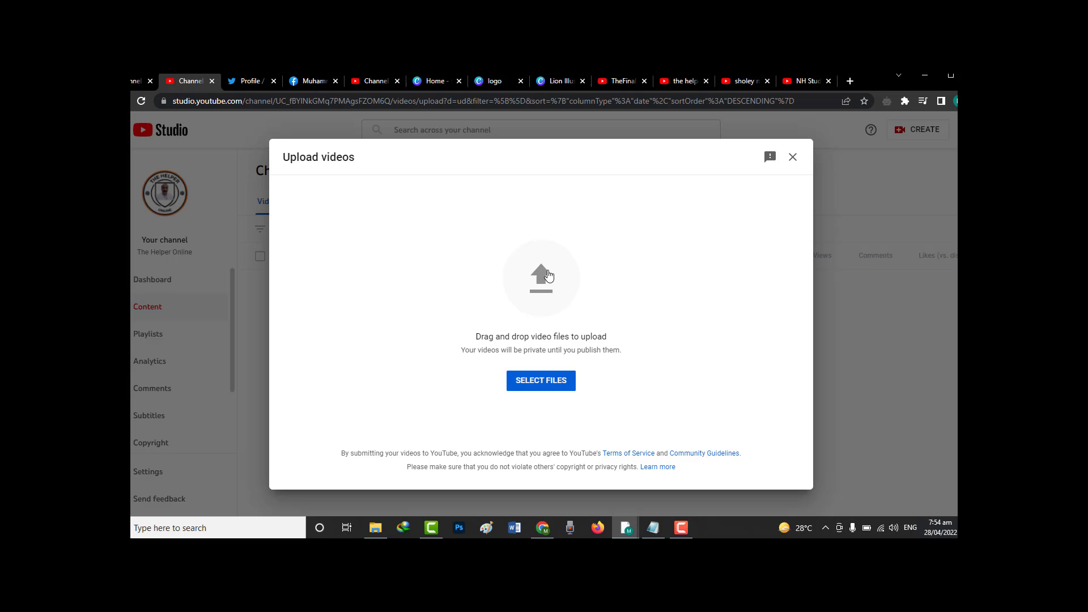
- Select the How to Create GMail Account video from the NV folder to start this upload
click(541, 381)
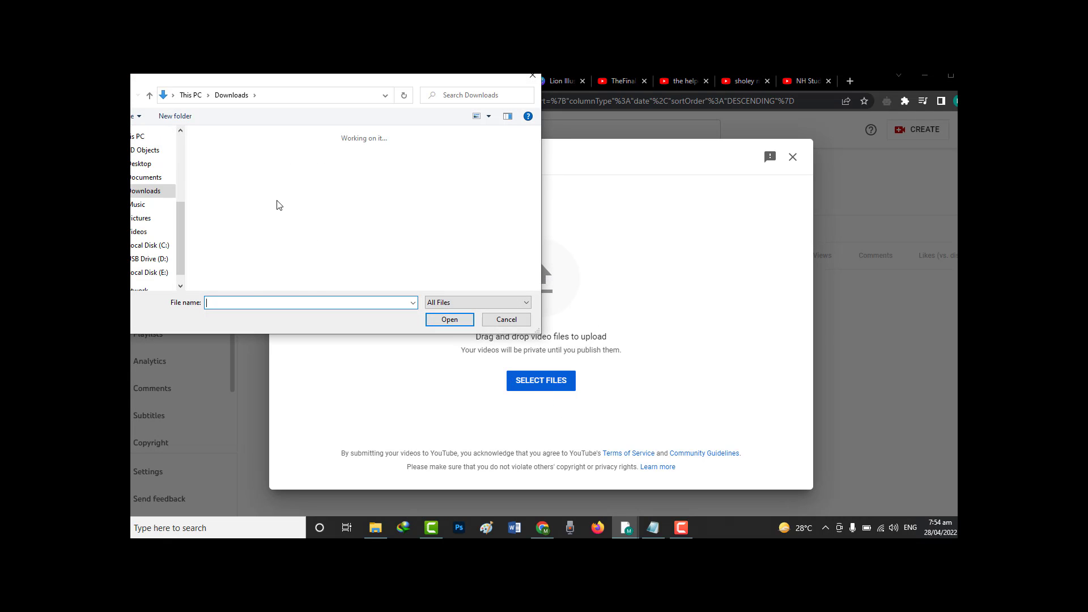
scroll(134, 204, up, 1)
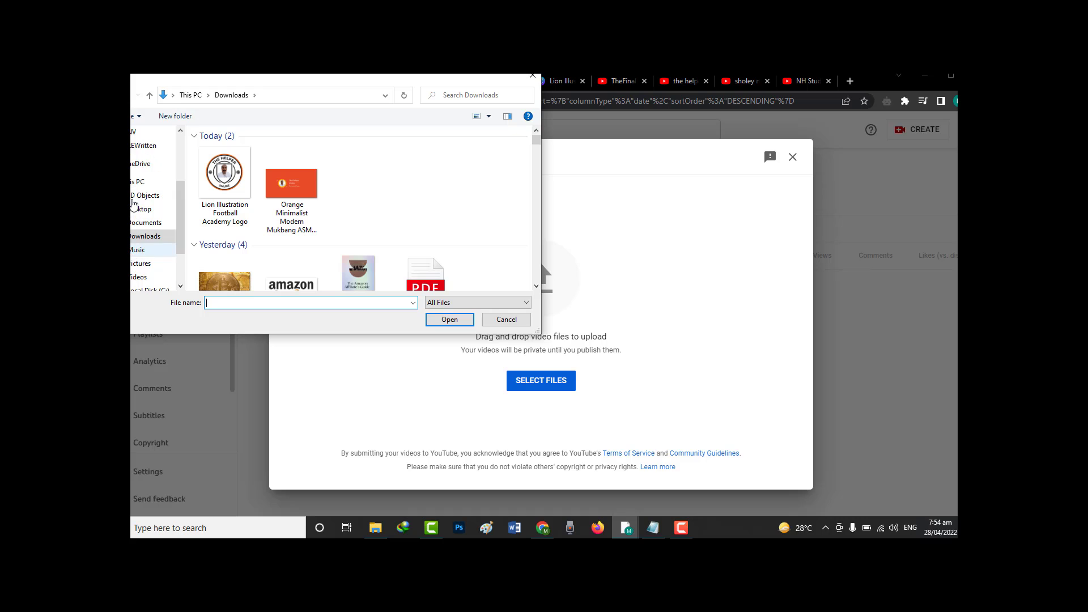
scroll(134, 204, up, 2)
click(137, 160)
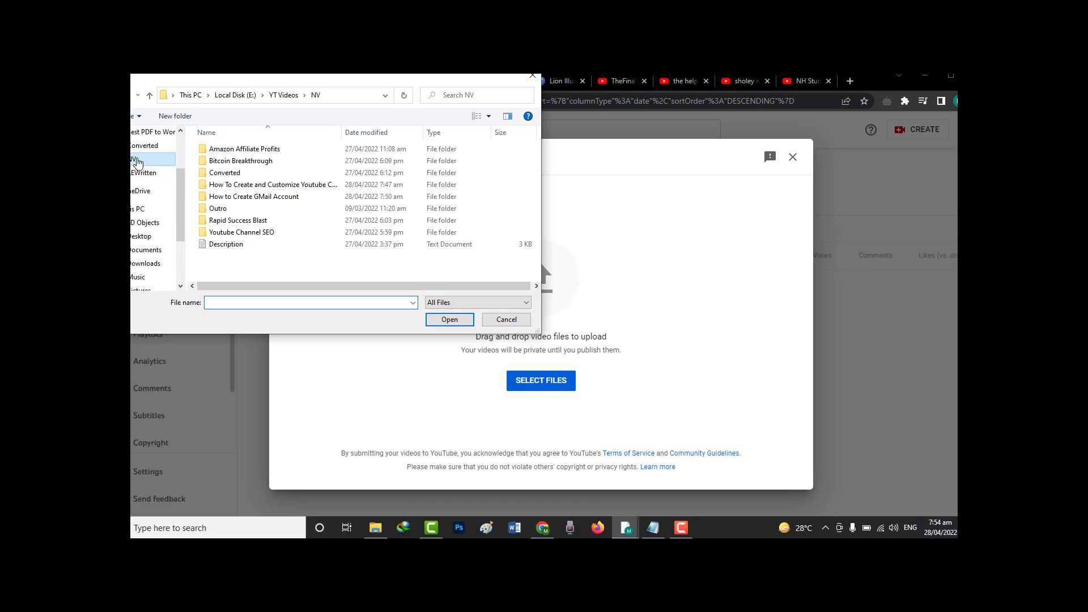
double_click(240, 197)
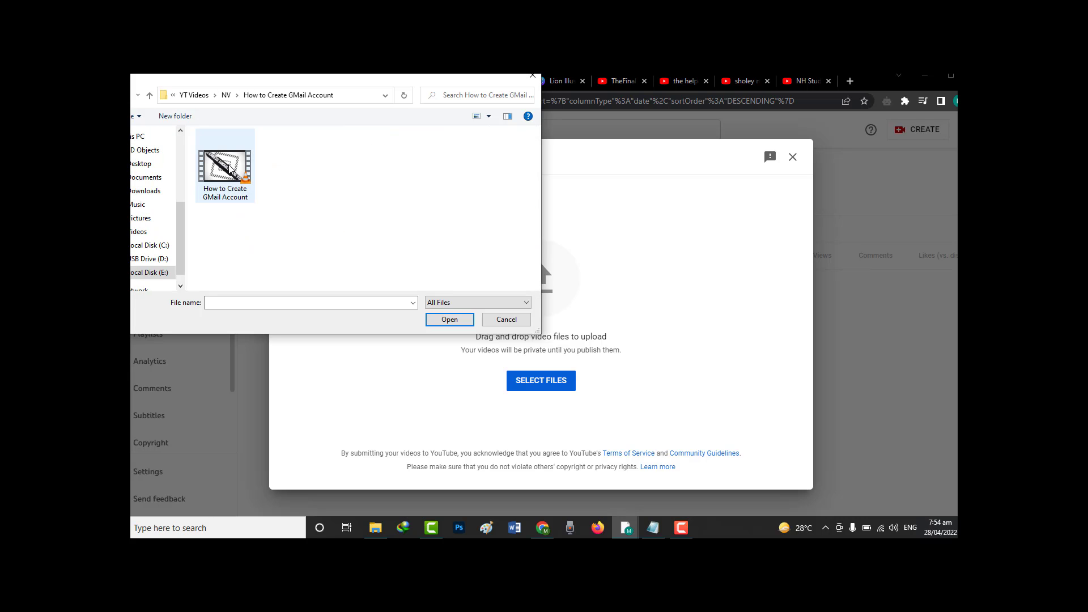
click(233, 170)
click(447, 319)
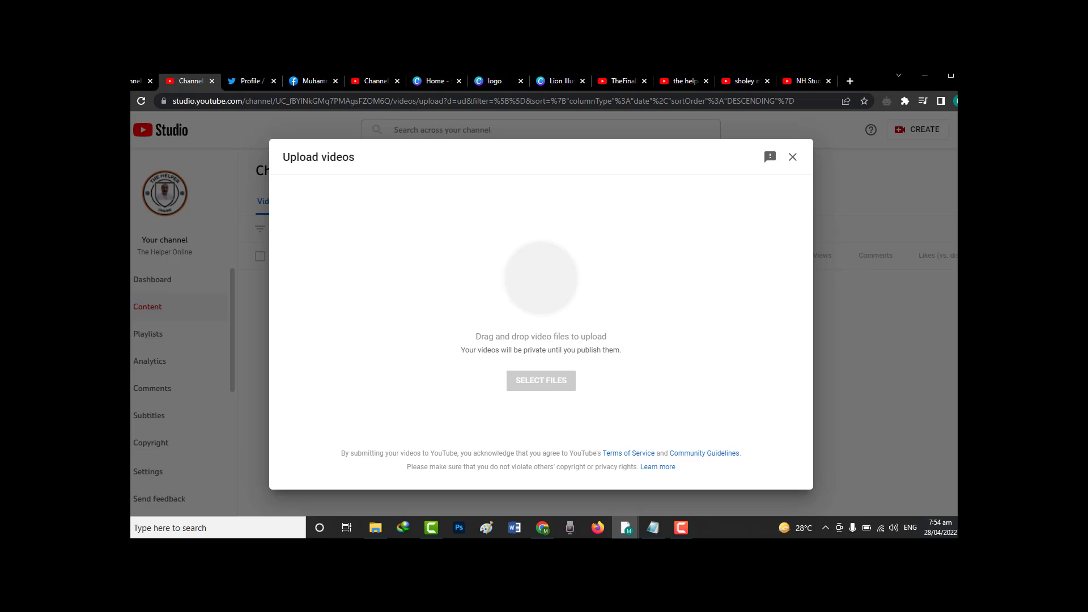
- Close the 'logo' and 'Lion Illustration' Canva tabs, leaving despite unsaved changes
click(745, 83)
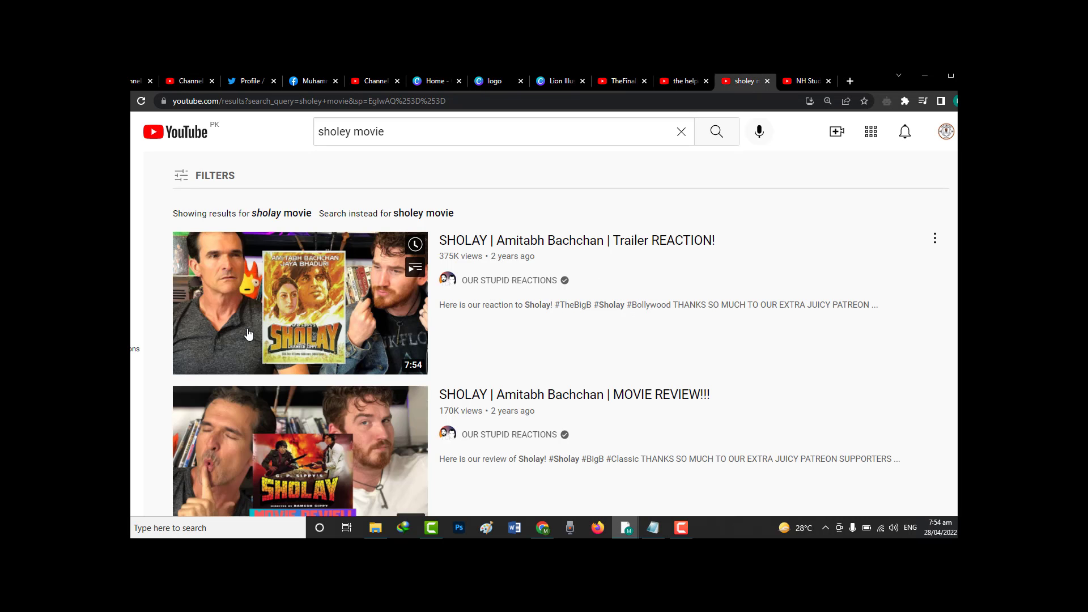
scroll(354, 349, down, 3)
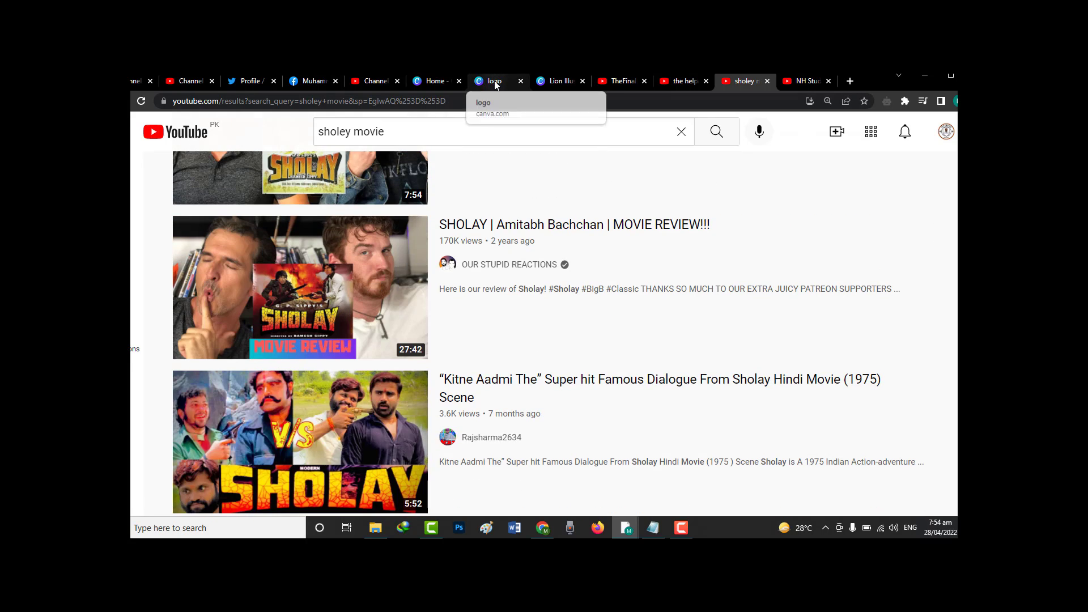
click(521, 83)
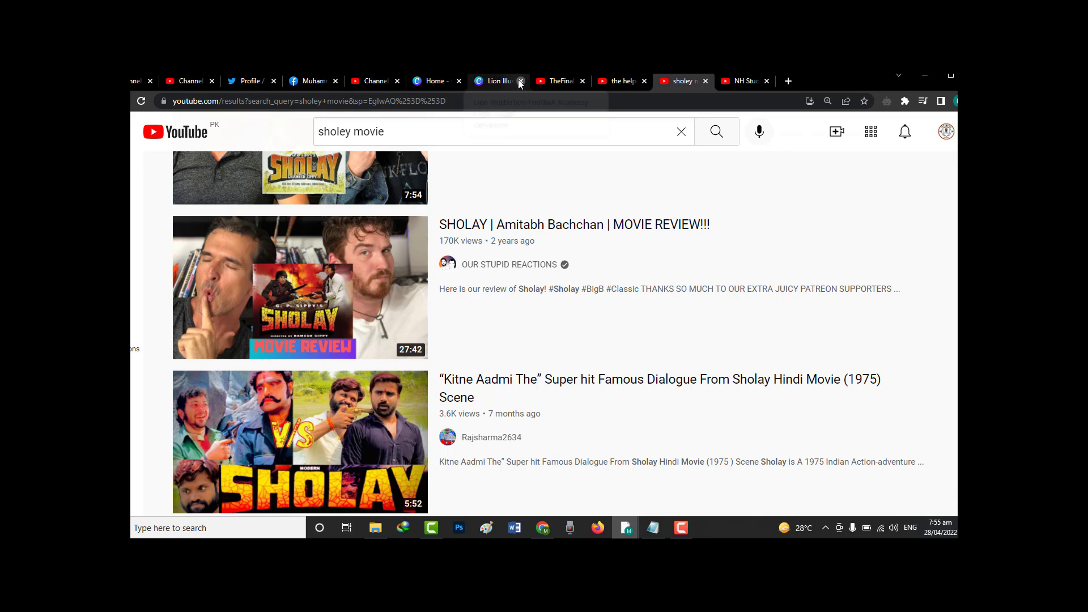
click(519, 80)
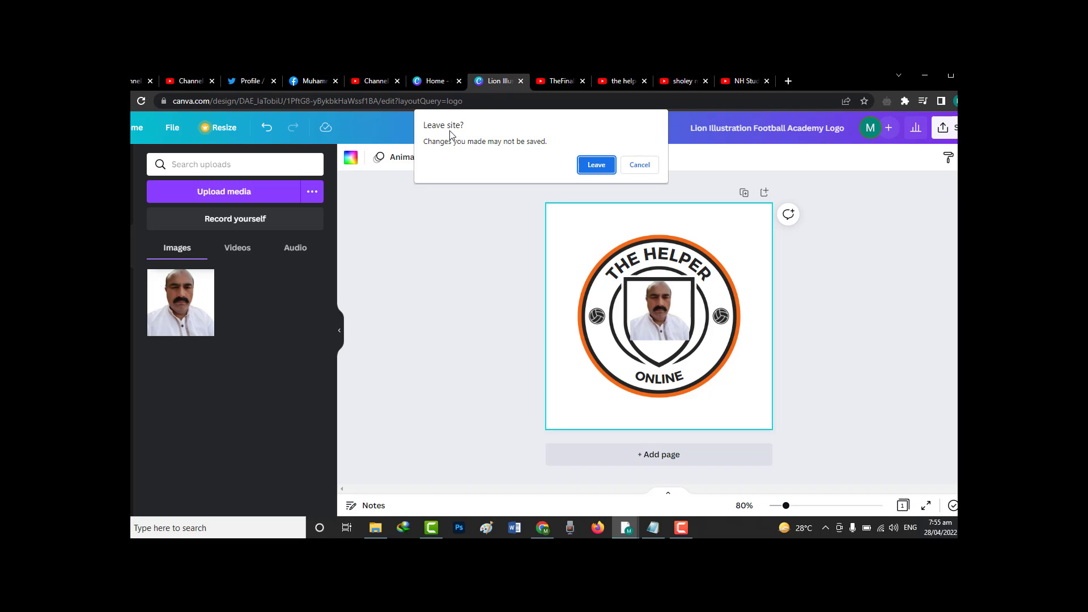
click(596, 165)
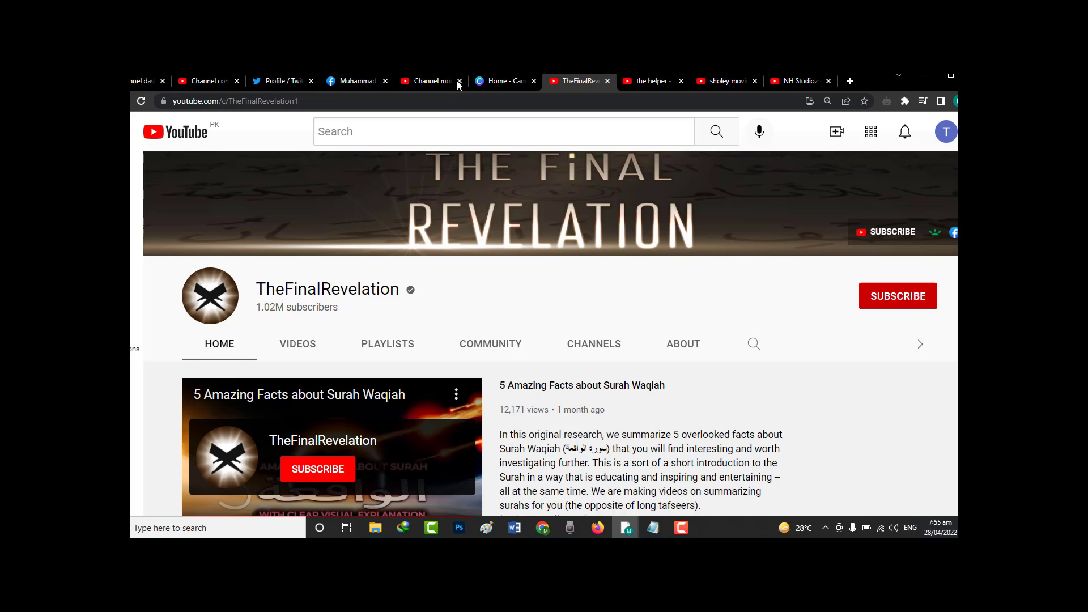
- Search Canva templates for 'youtube thubnail' from the home page and reopen the search suggestions
click(500, 81)
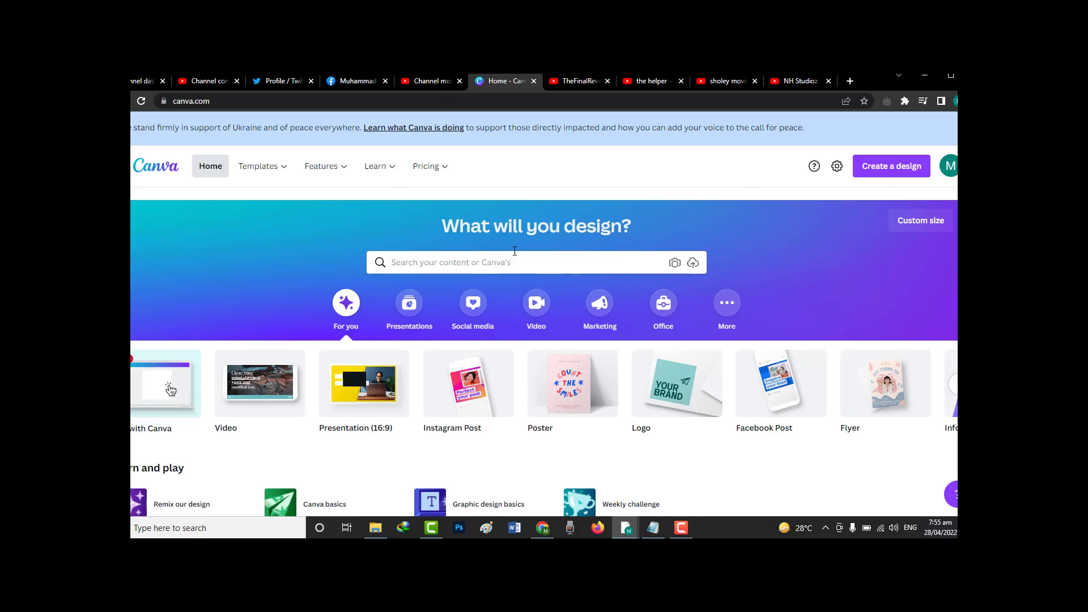
click(512, 267)
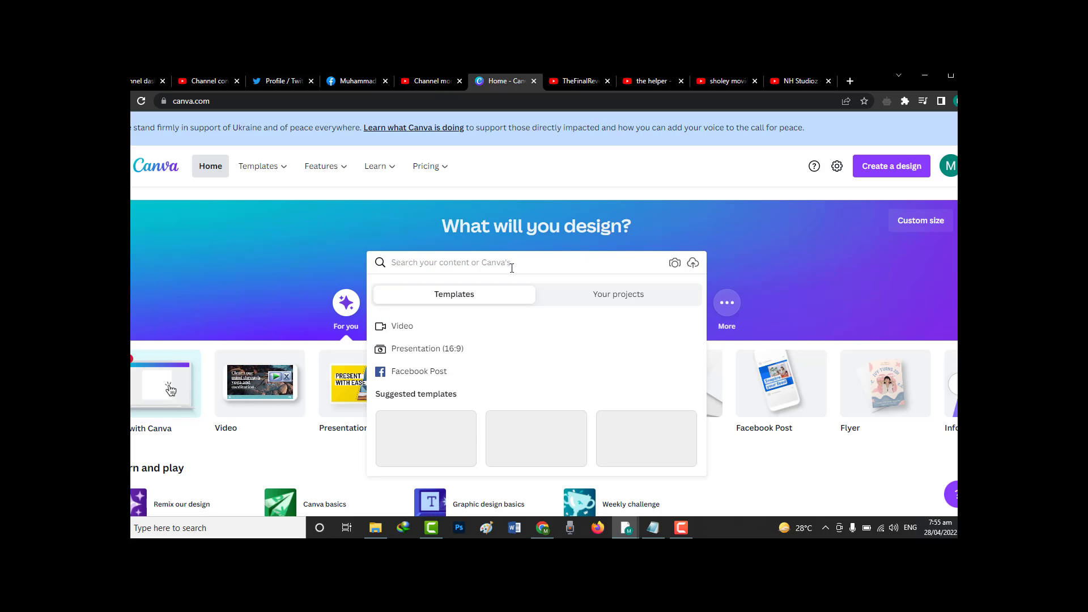
text(youtub)
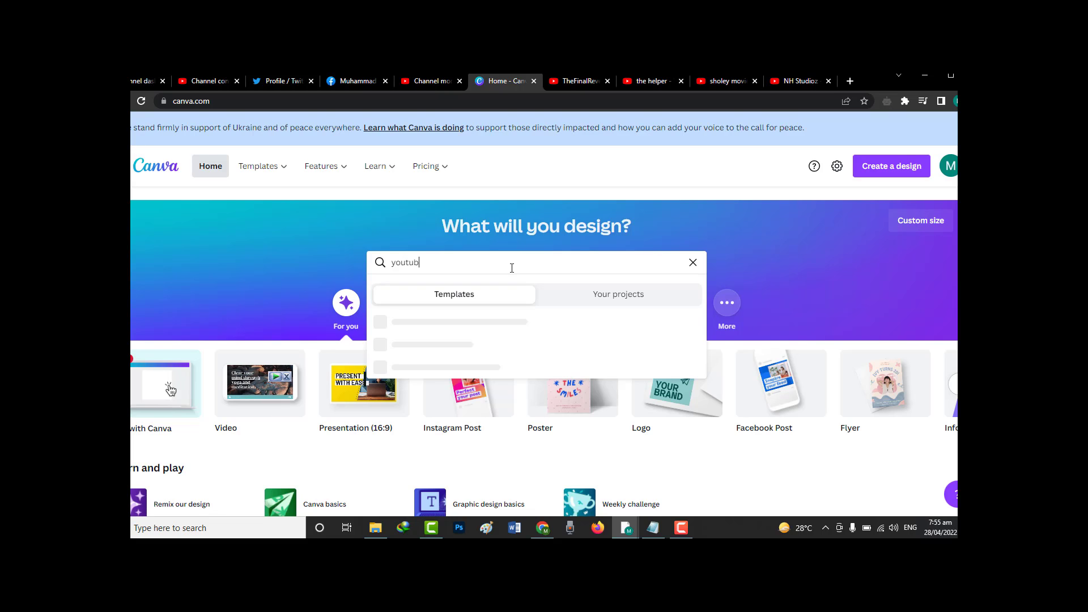
text(e thub)
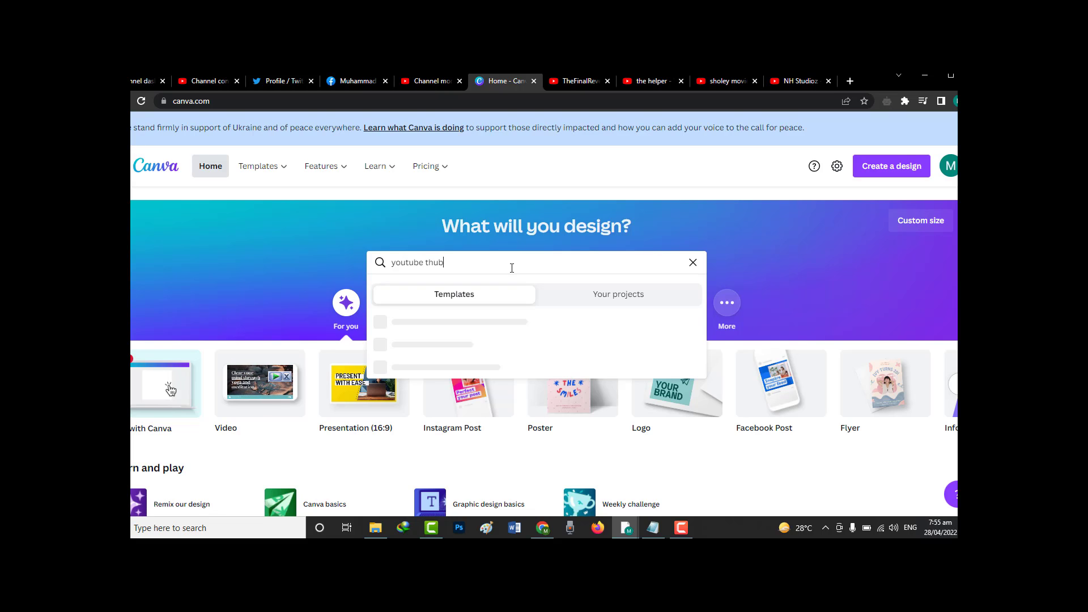
text(nail)
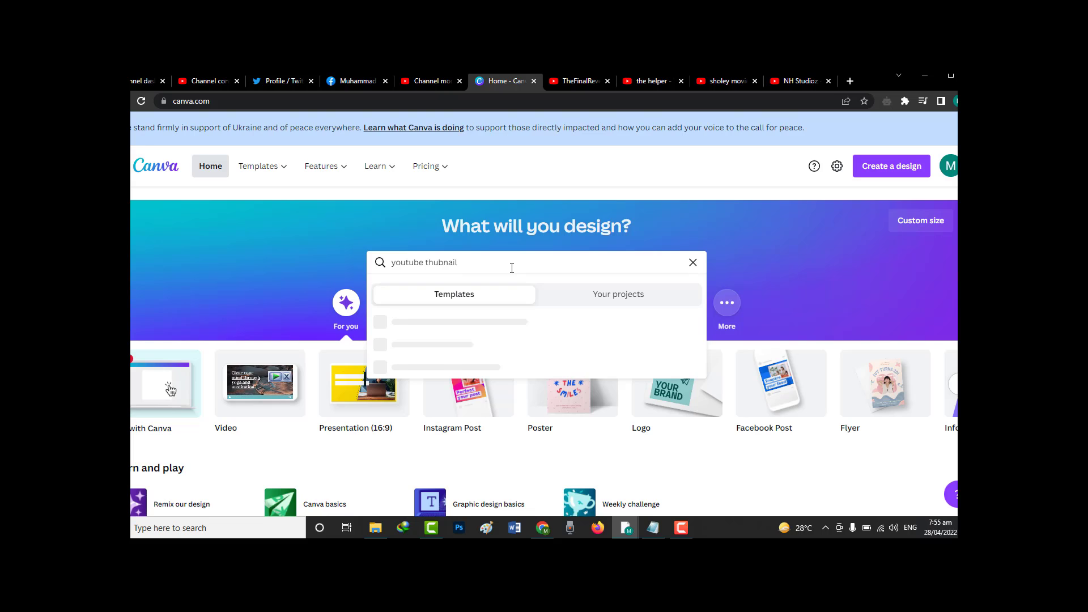
key(Return)
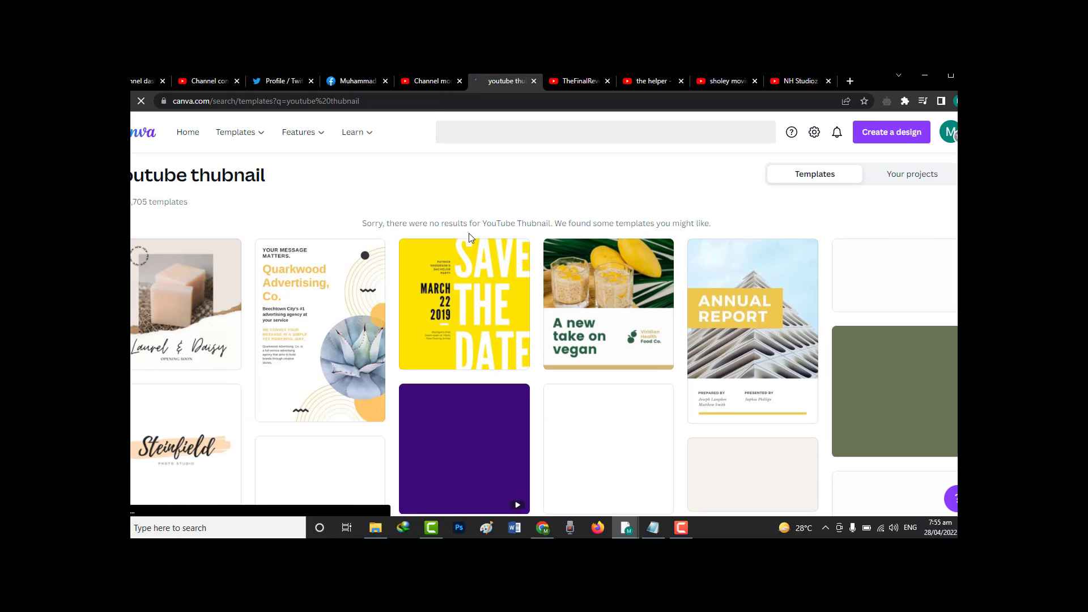
scroll(468, 233, down, 1)
scroll(406, 181, up, 1)
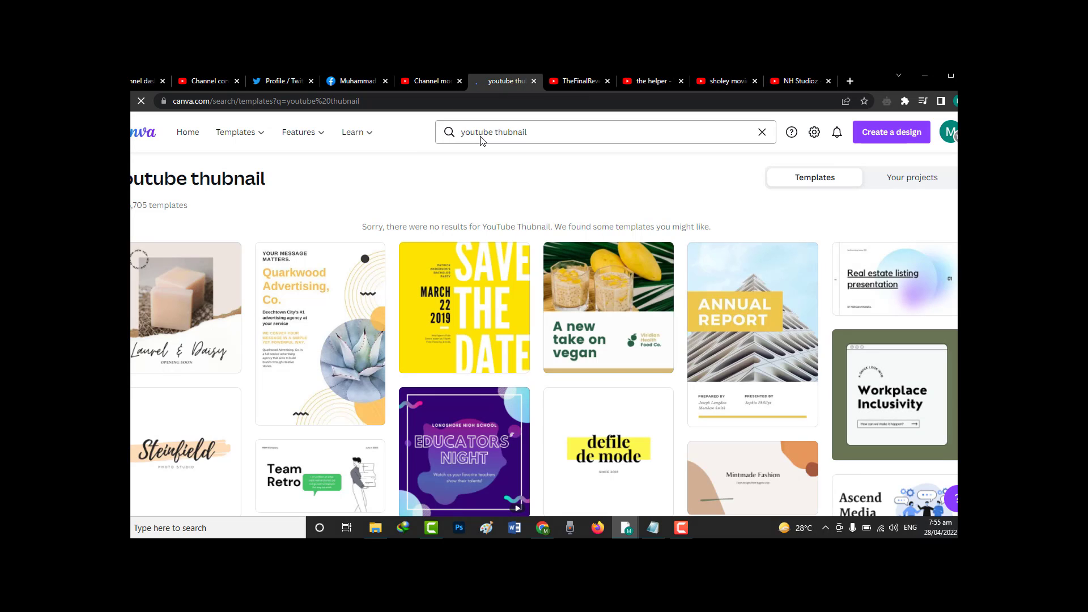
scroll(528, 345, down, 4)
scroll(528, 346, up, 4)
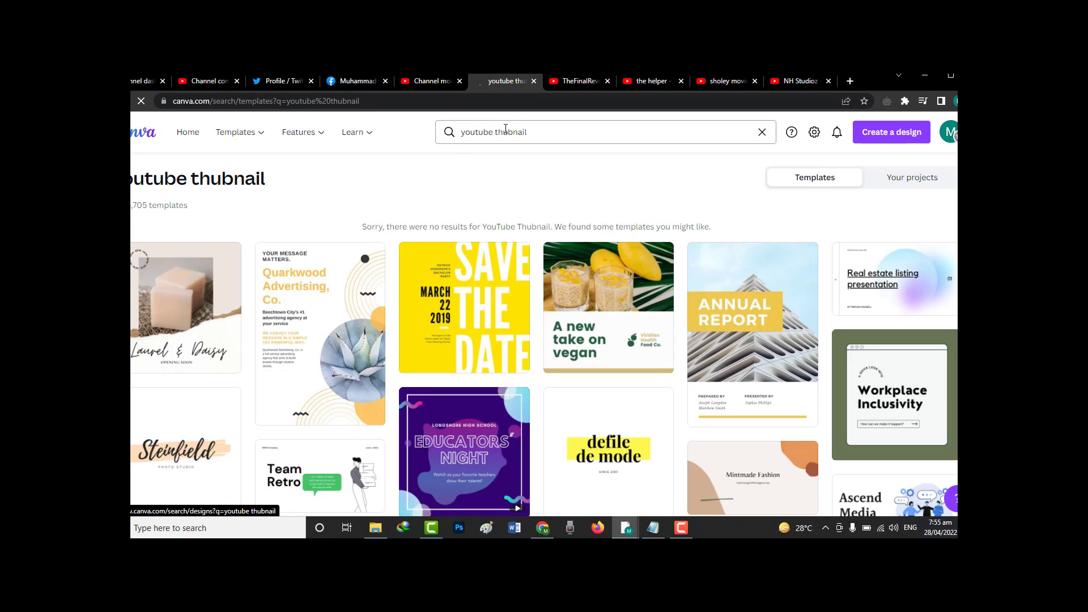
click(549, 131)
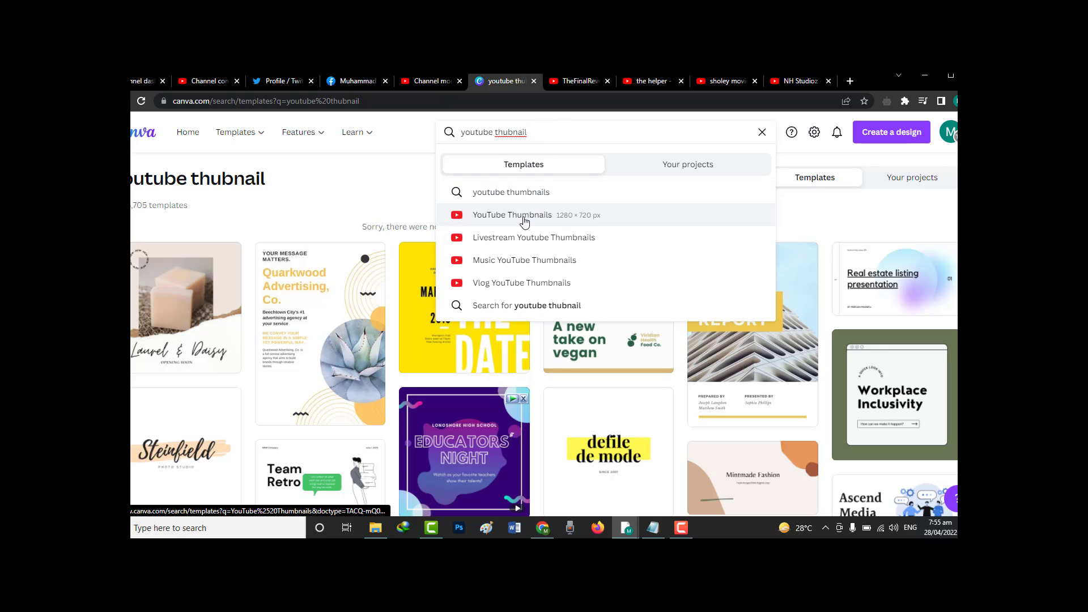
- Show the YouTube Thumbnails templates and open the 5 Tips template in a new tab
click(525, 222)
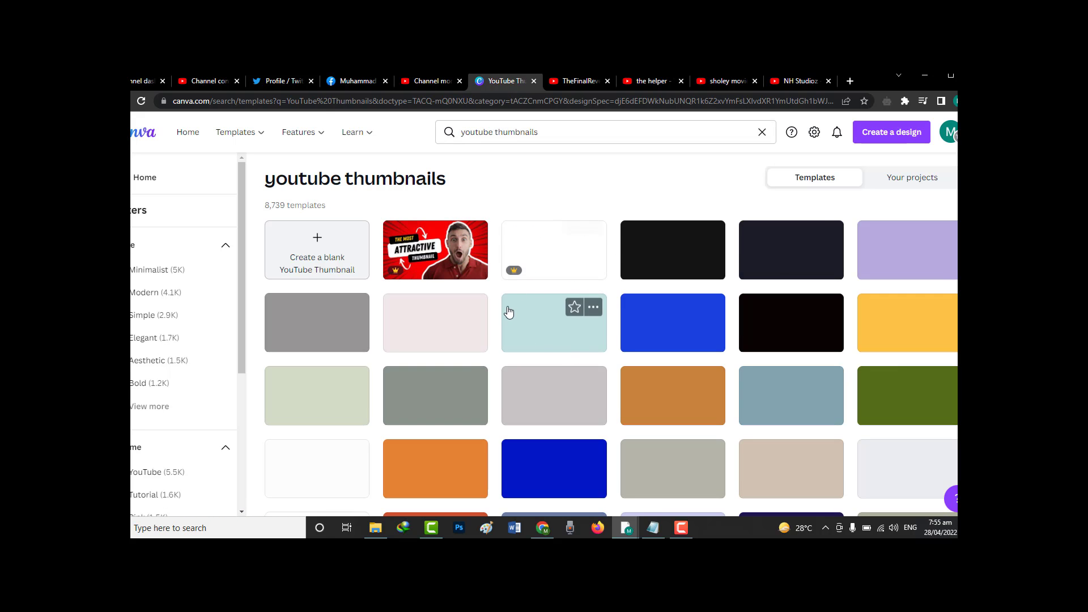
scroll(583, 291, down, 6)
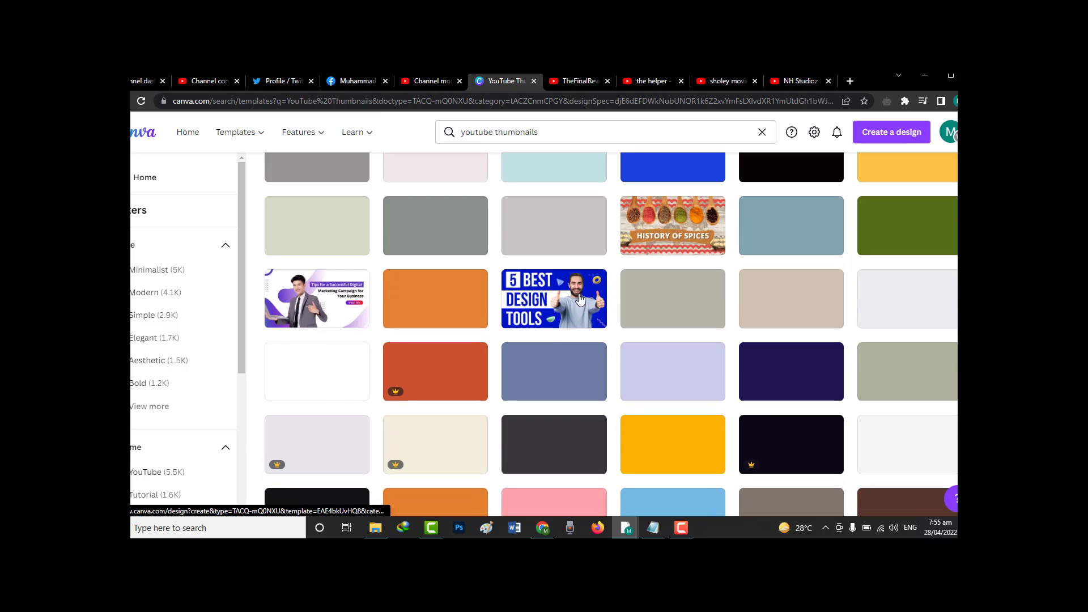
scroll(497, 293, up, 5)
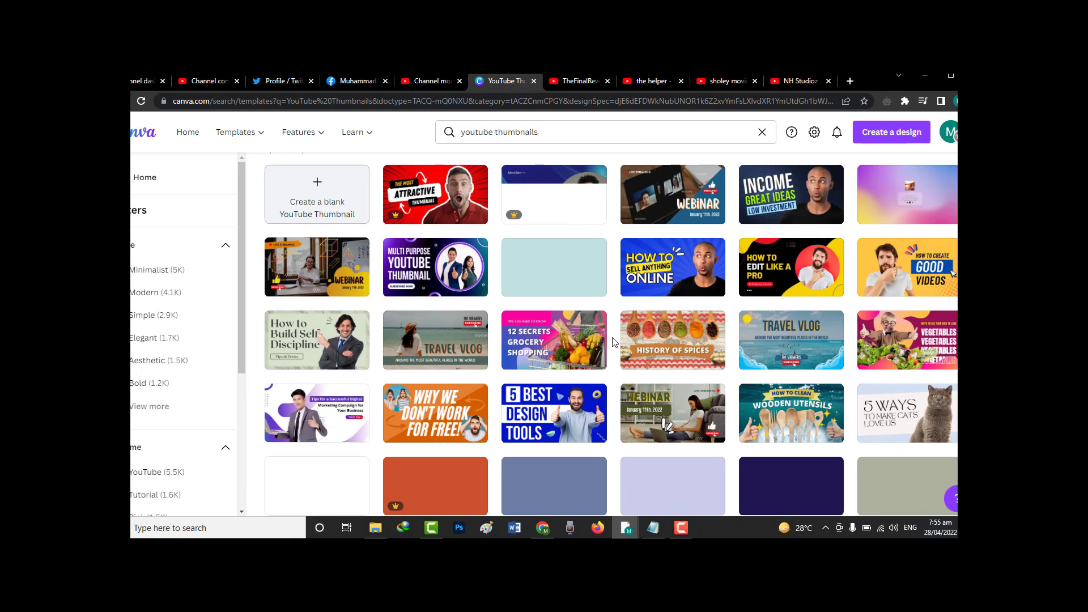
scroll(648, 336, down, 2)
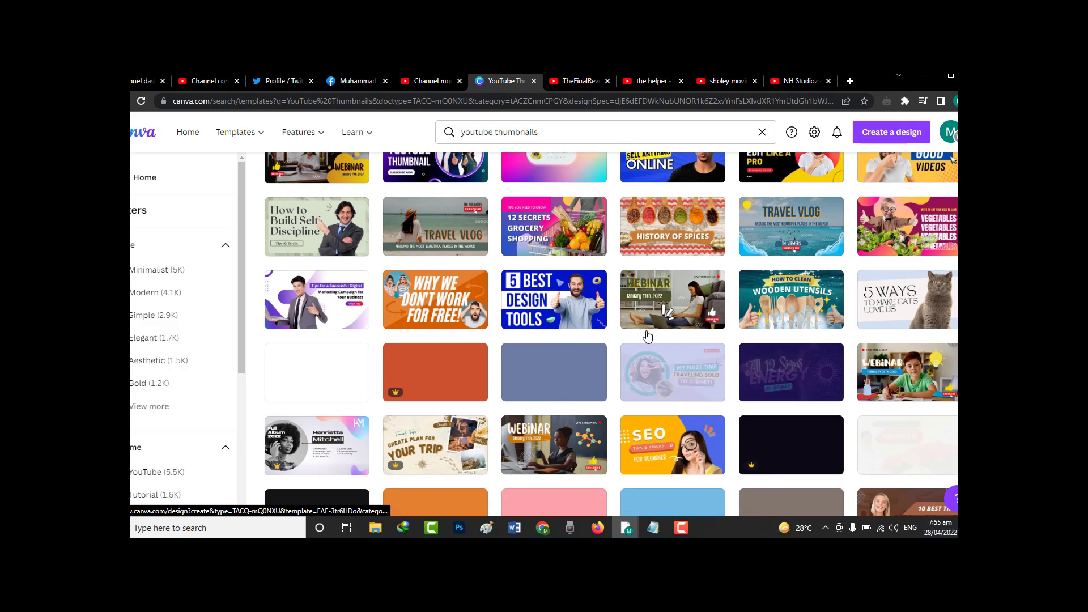
scroll(648, 336, down, 2)
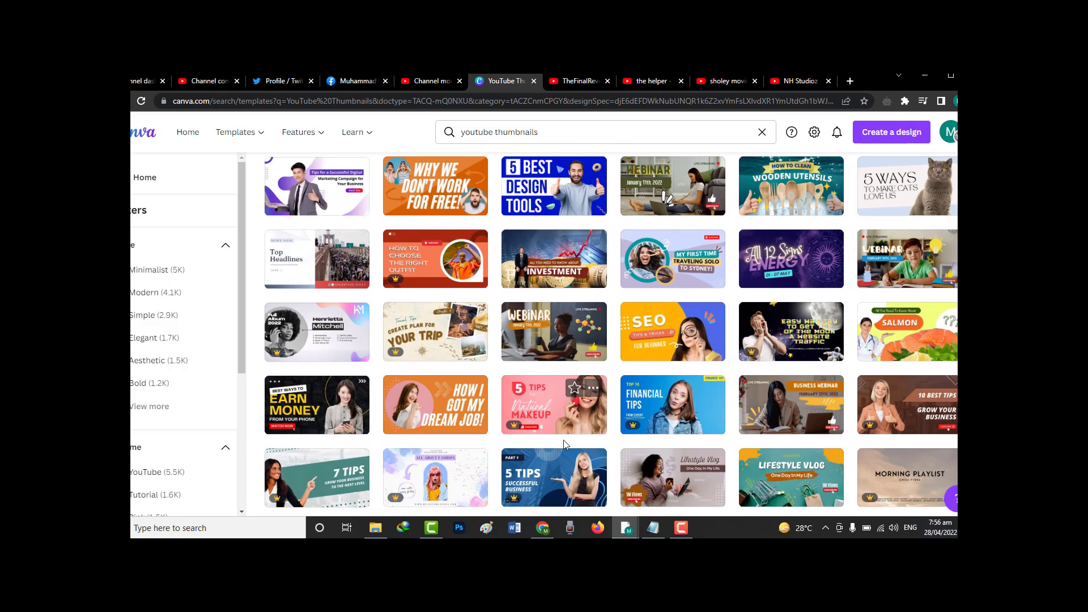
scroll(650, 293, down, 3)
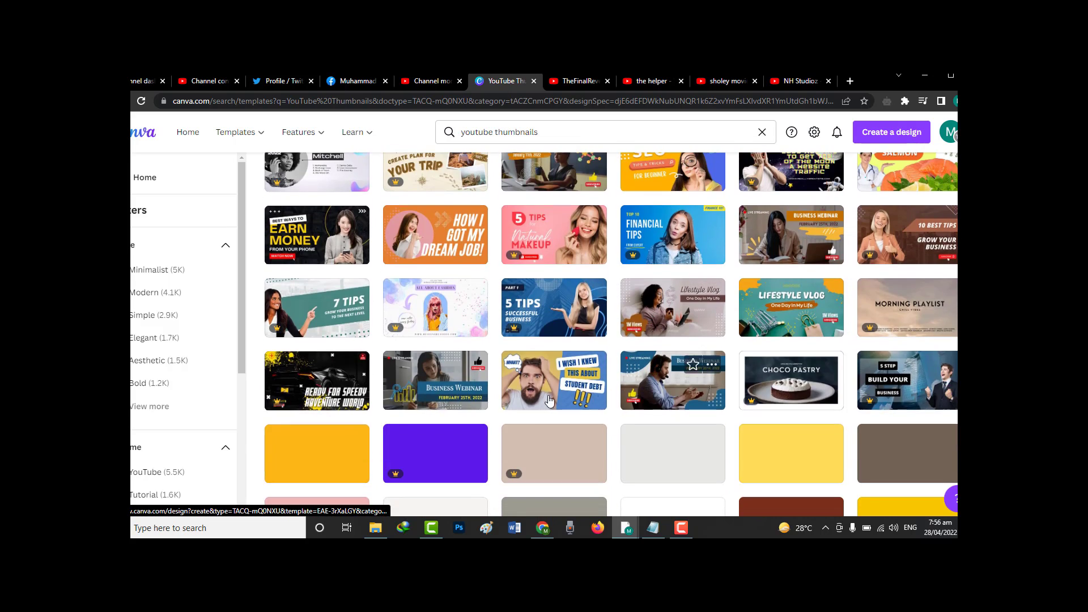
right_click(551, 296)
click(602, 304)
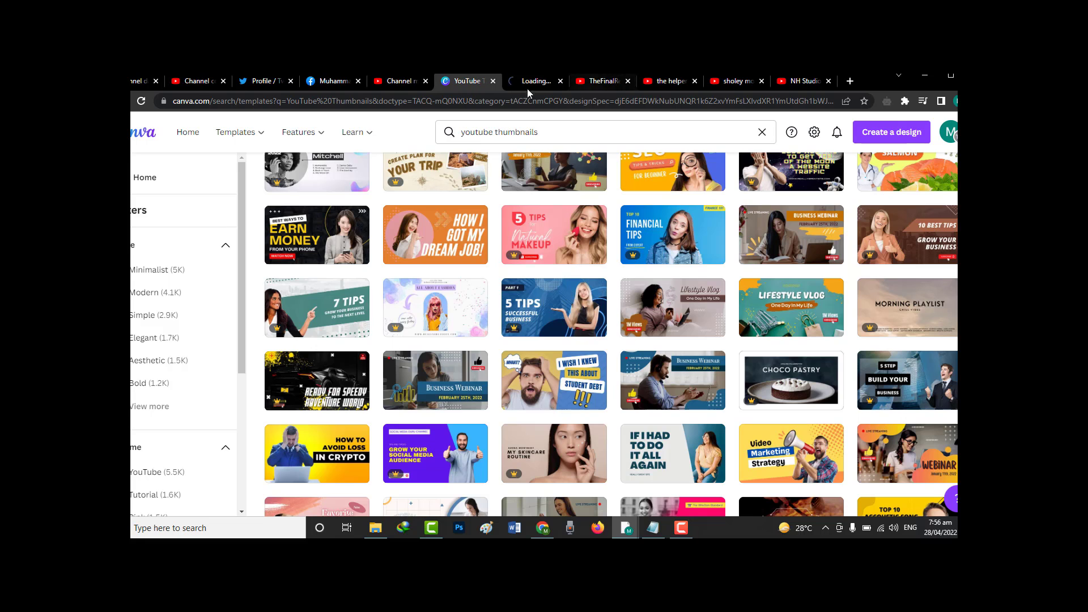
- Find the Business Webinar template in the grid and open it in another new tab
scroll(524, 358, down, 5)
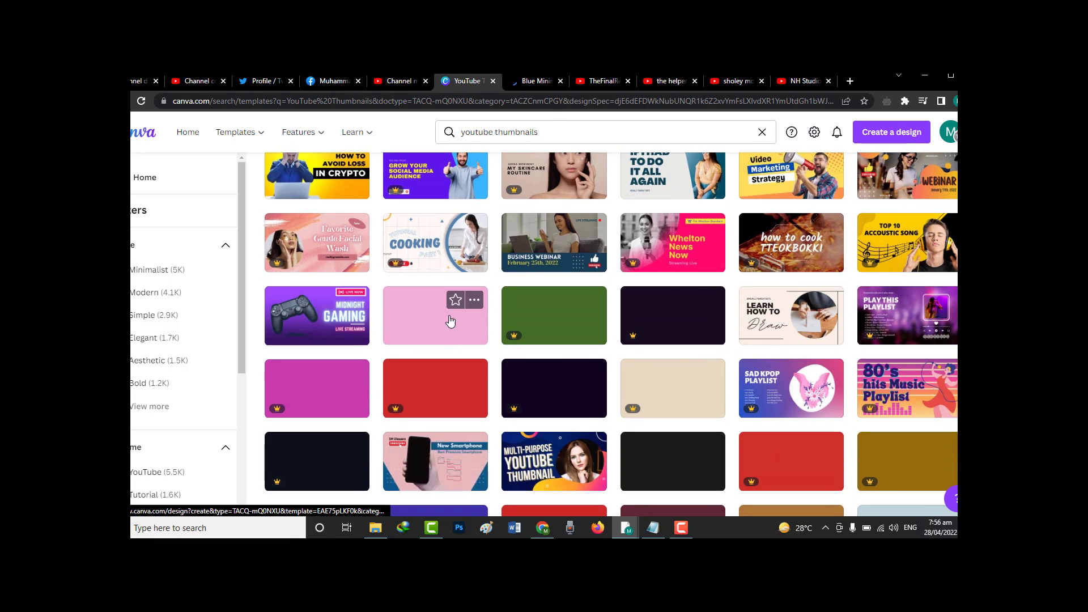
scroll(714, 302, down, 2)
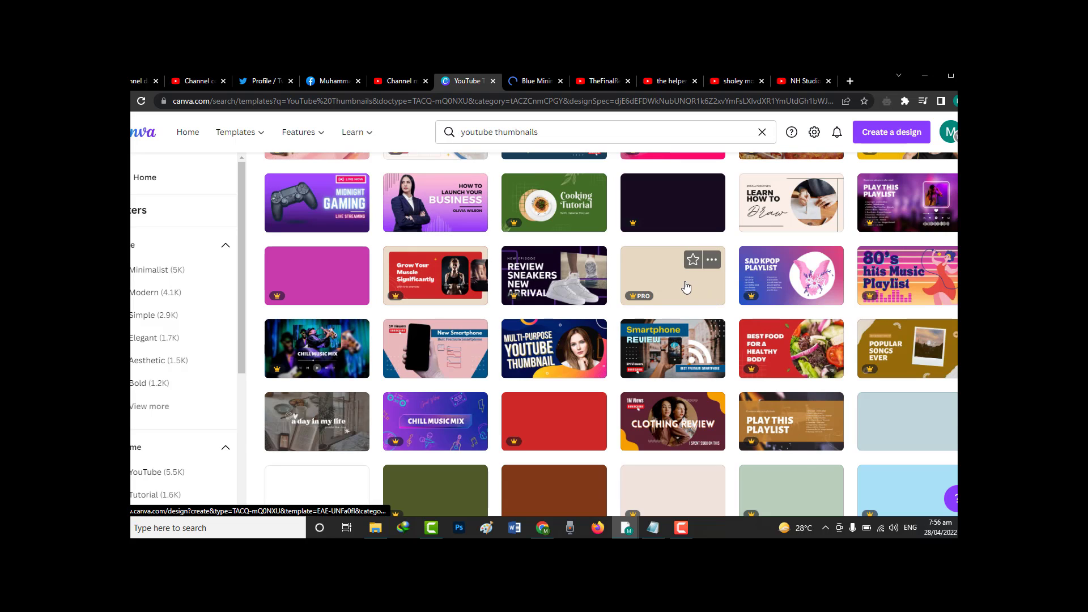
scroll(483, 295, down, 2)
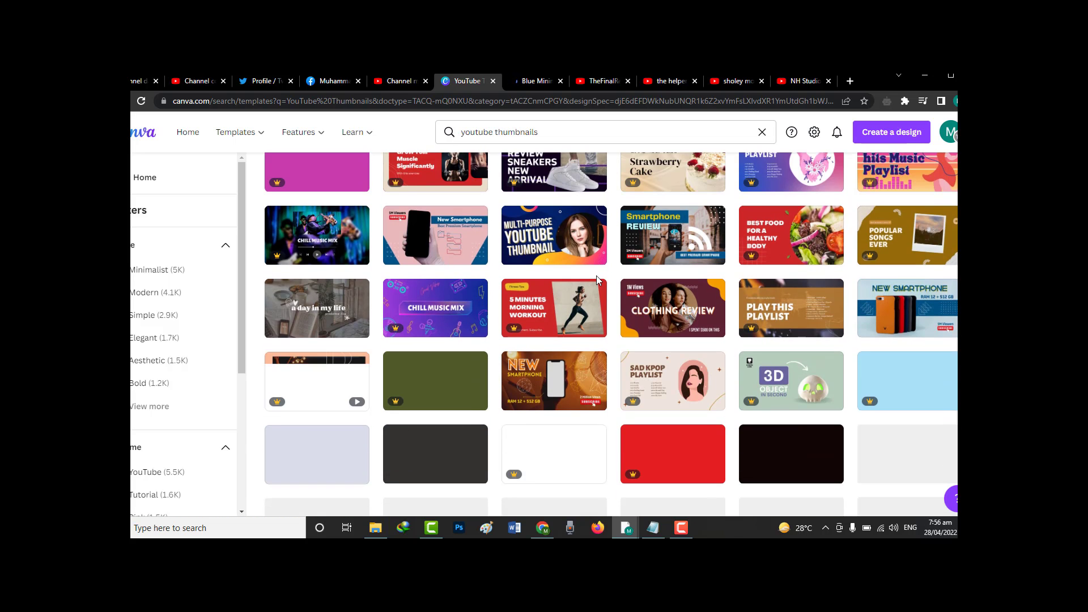
scroll(690, 267, down, 2)
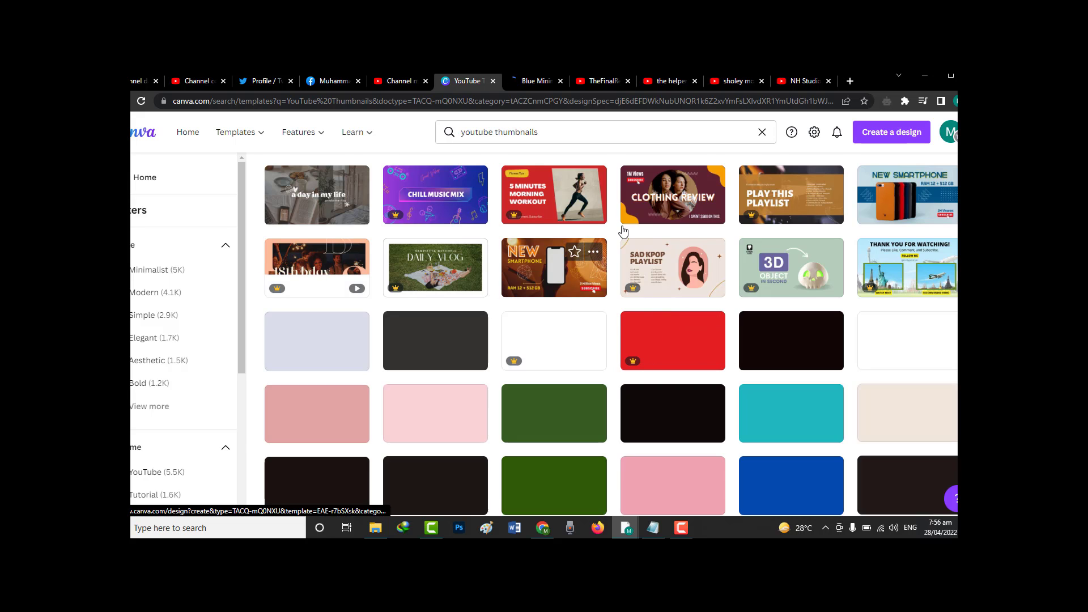
scroll(620, 272, up, 5)
scroll(617, 272, down, 7)
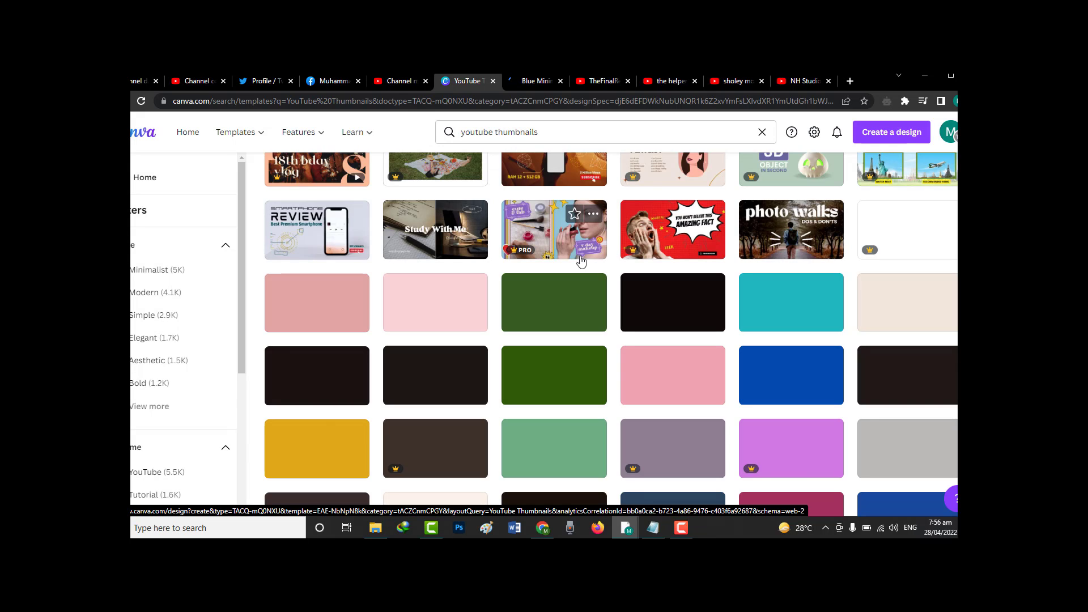
scroll(580, 260, up, 6)
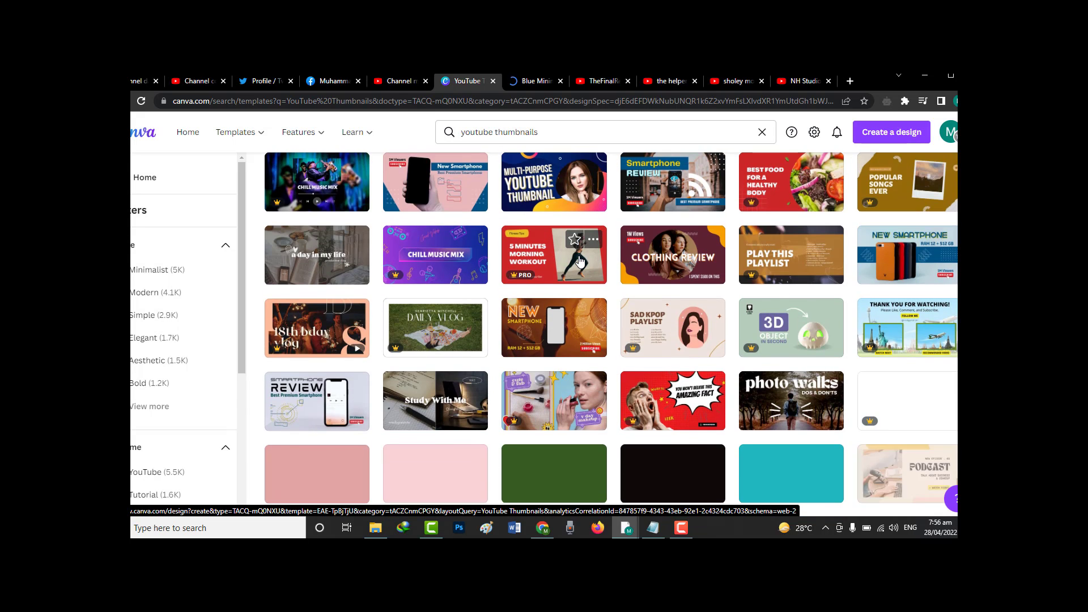
scroll(606, 289, up, 3)
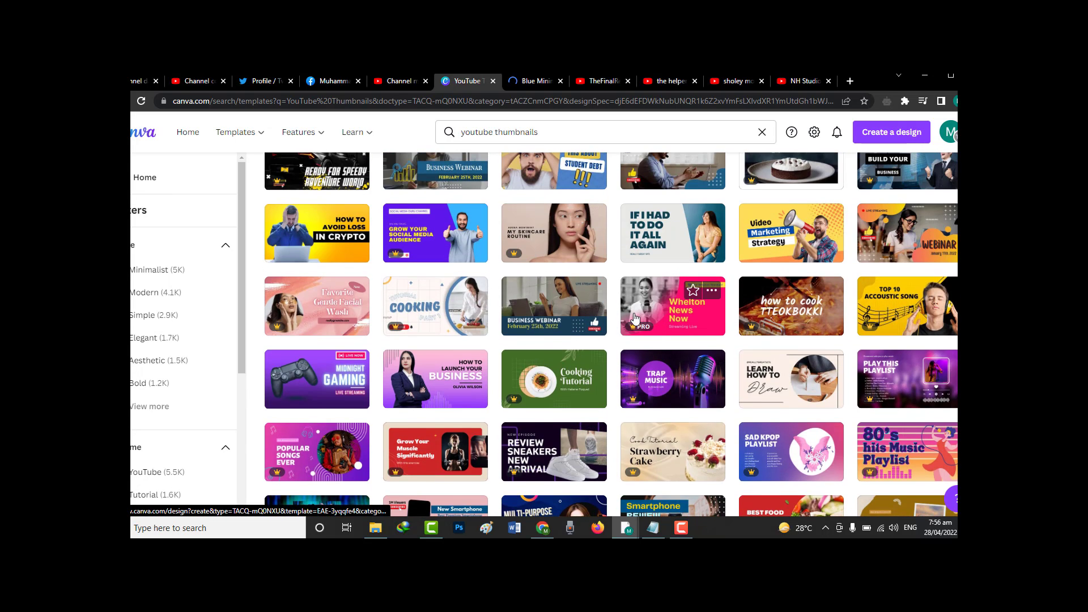
scroll(677, 273, up, 2)
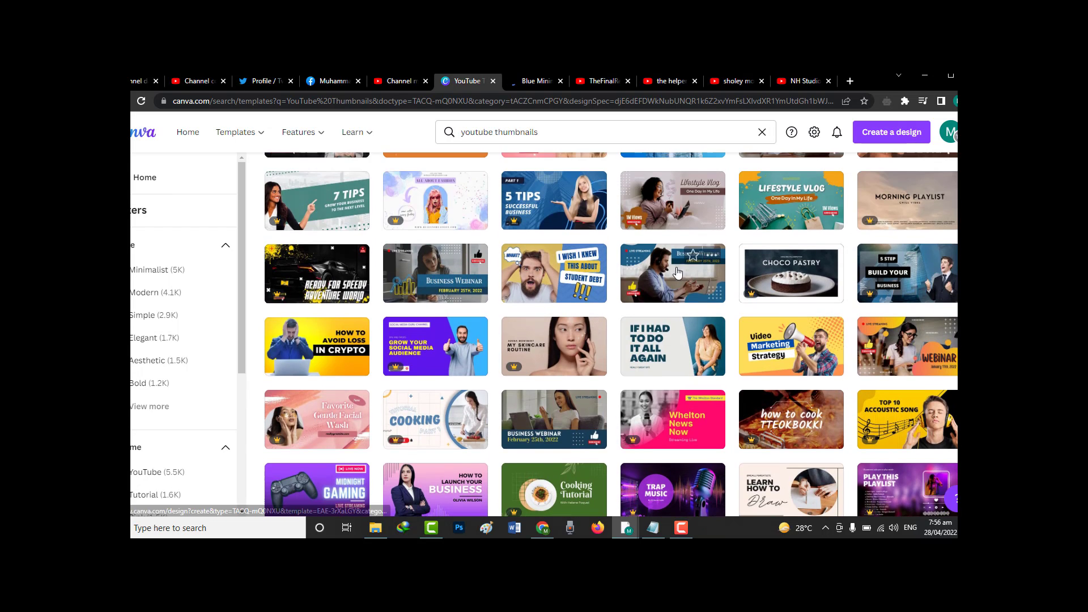
scroll(601, 360, up, 2)
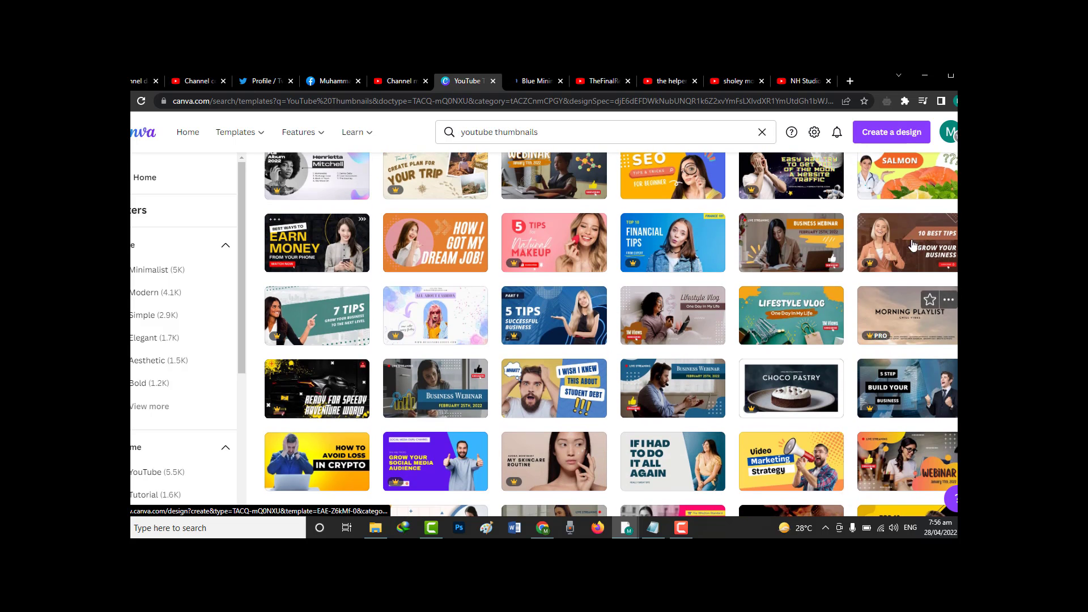
scroll(761, 262, up, 1)
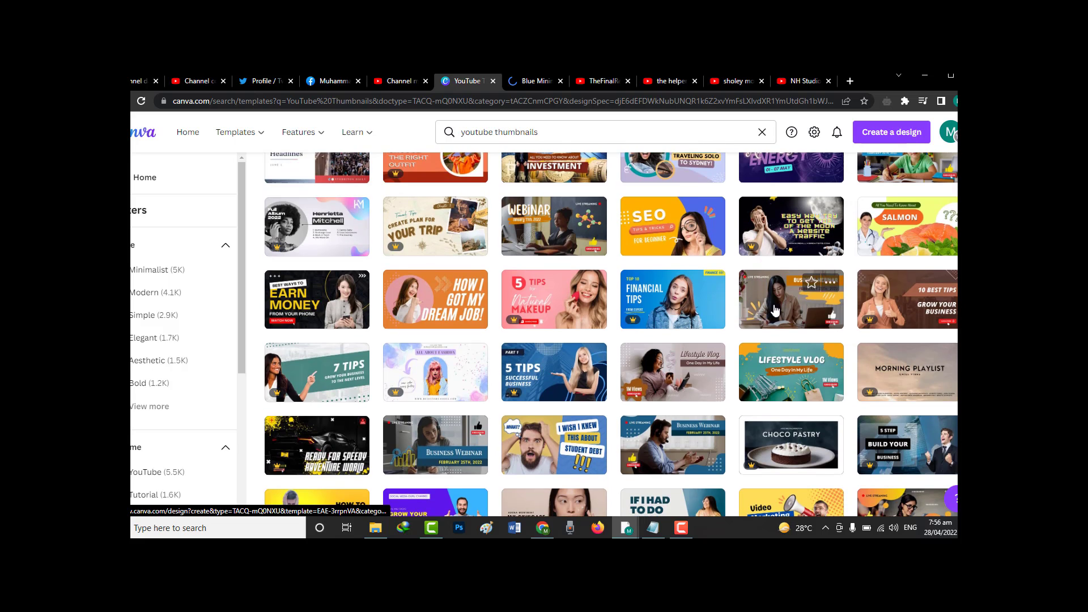
mouse_move(776, 304)
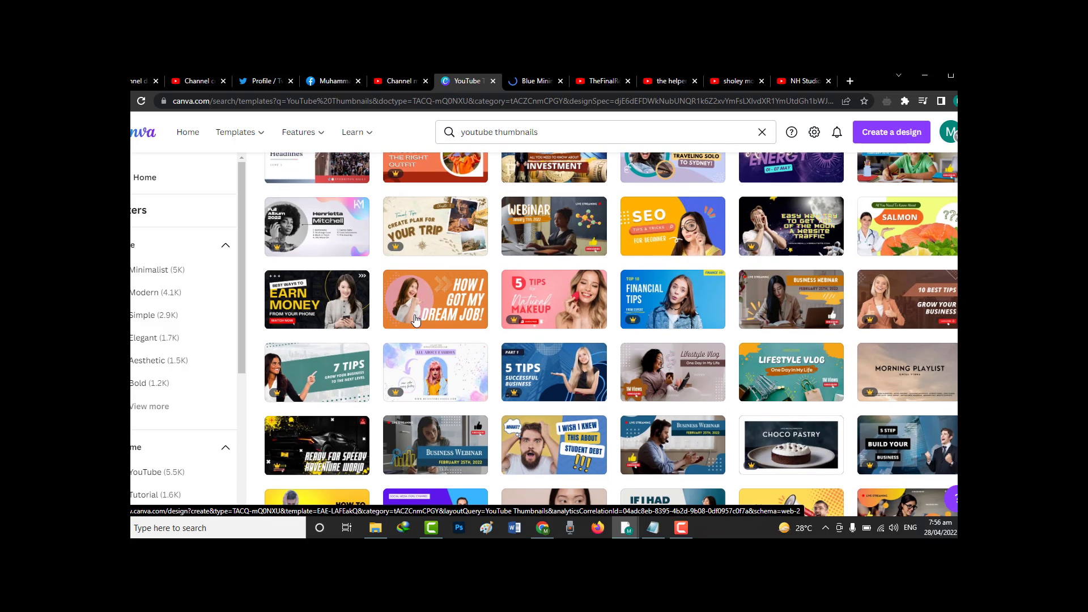
right_click(775, 303)
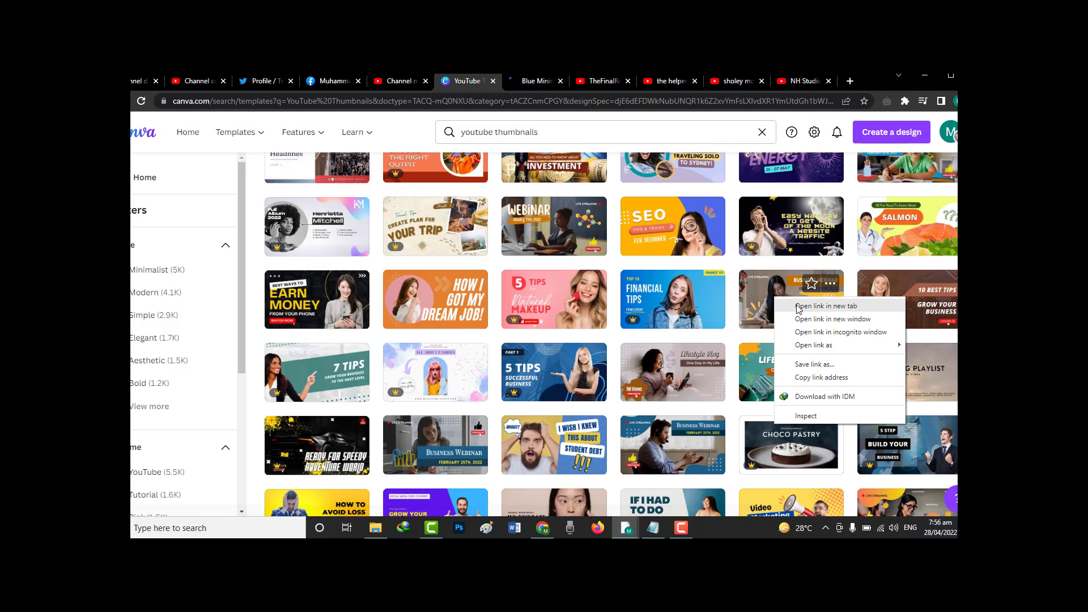
click(804, 306)
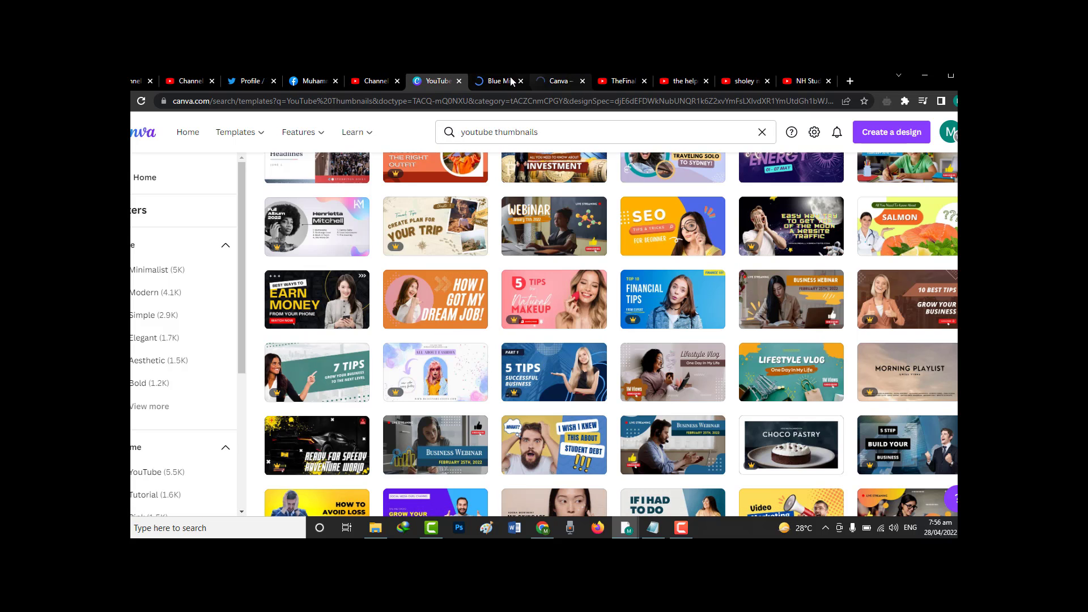
- In the blue business thumbnail, delete the PART 1 label and highlight the 5 TIPS heading
click(497, 83)
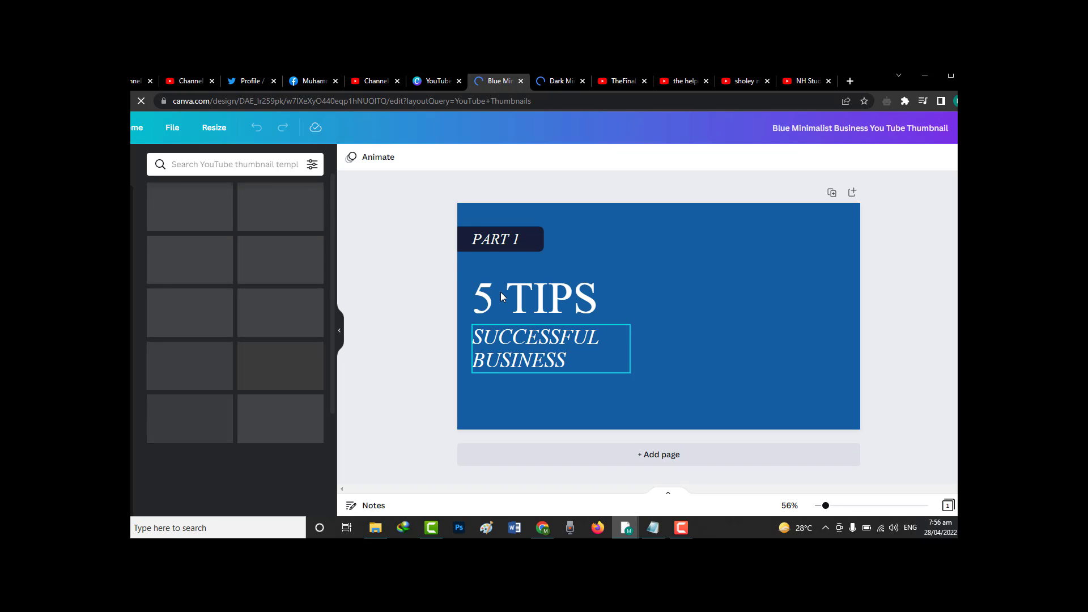
click(488, 241)
key(Delete)
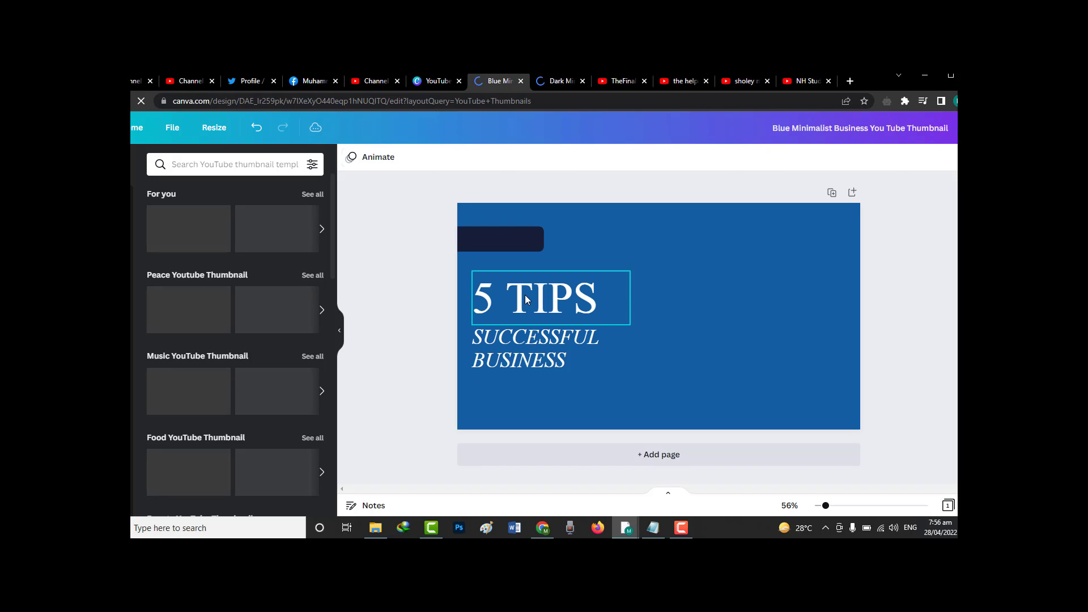
click(525, 299)
click(523, 302)
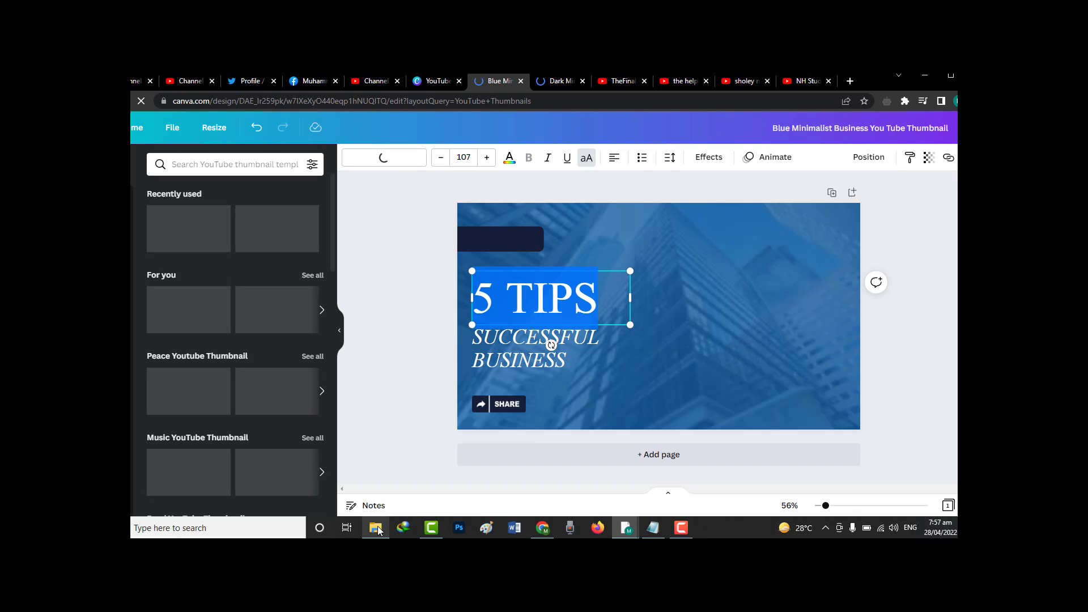
- Paste 'How To' from the Notepad description over 5 TIPS and widen the heading box
click(653, 529)
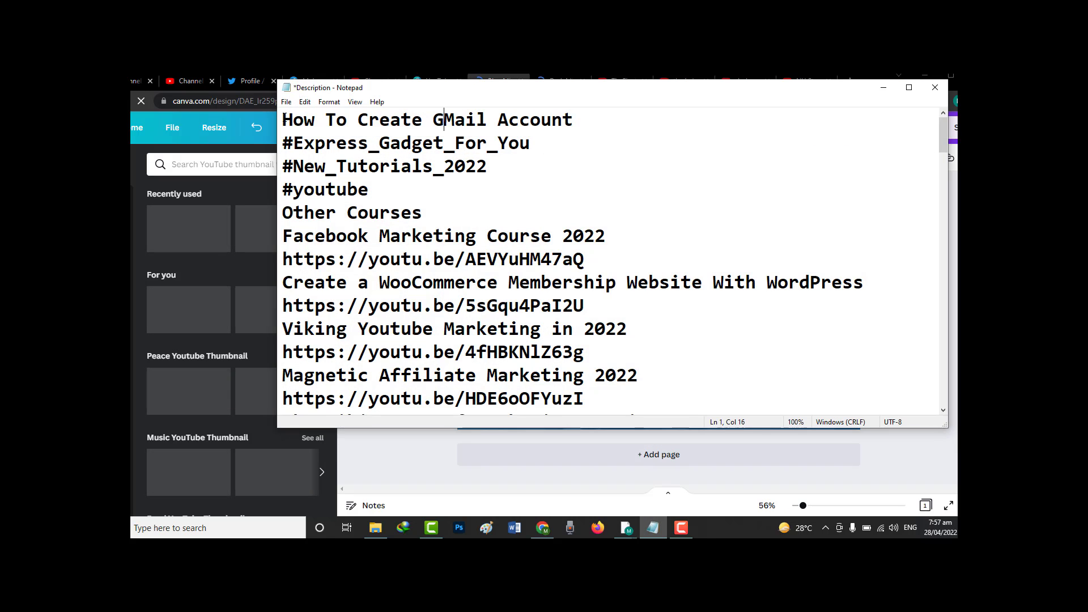
drag(283, 120, 346, 121)
key(ctrl+c)
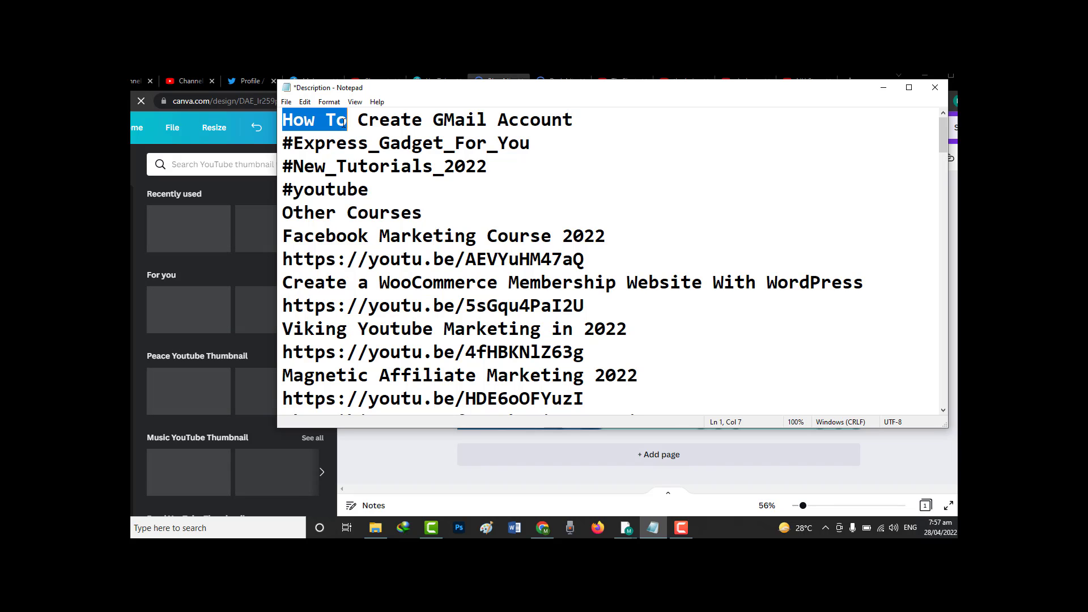
key(alt+Tab)
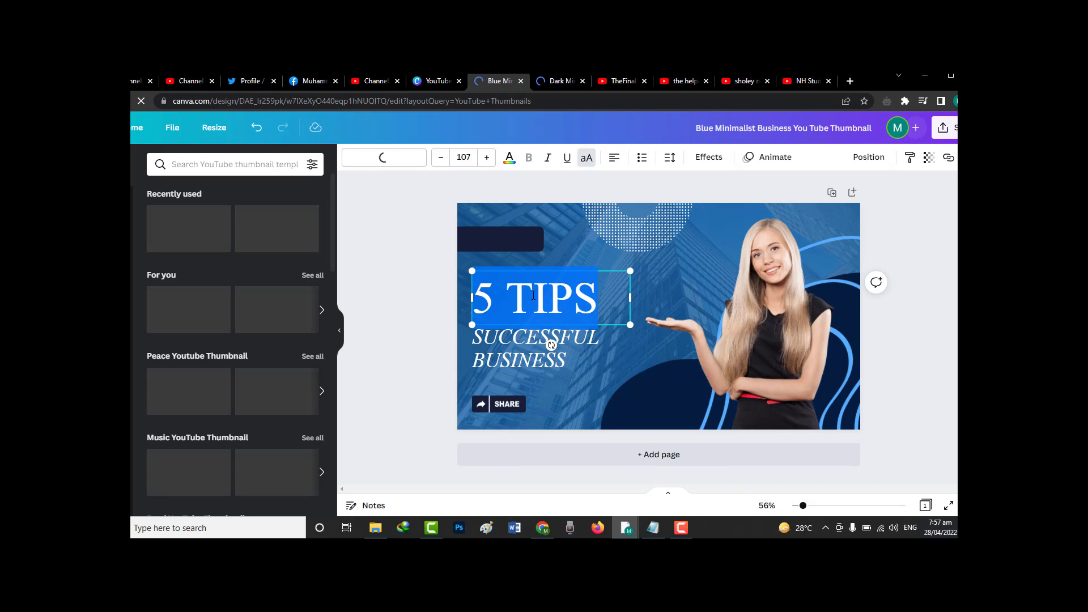
key(ctrl+v)
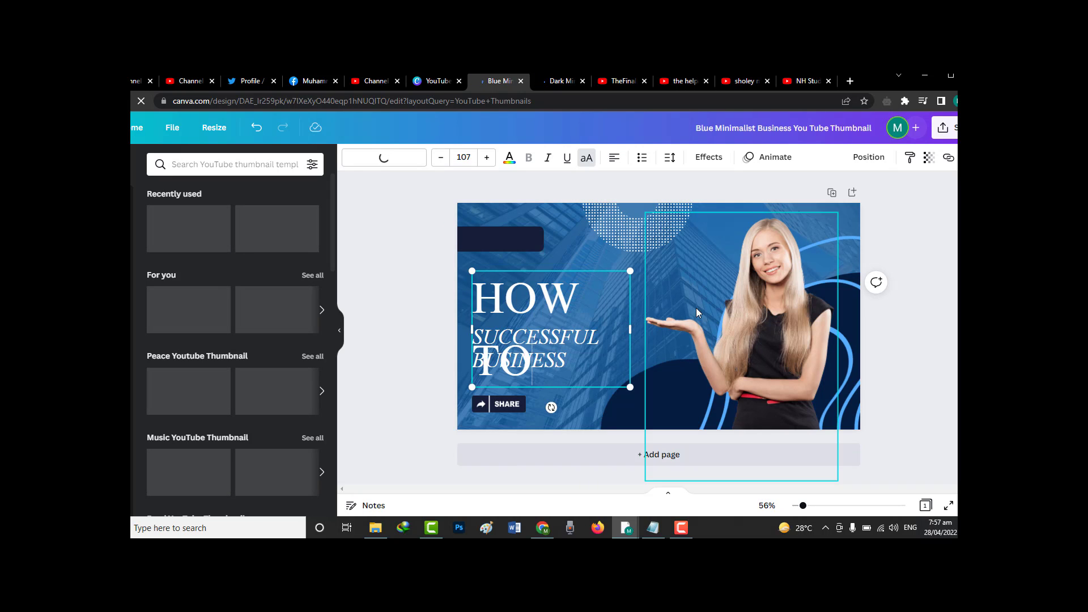
drag(630, 329, 652, 322)
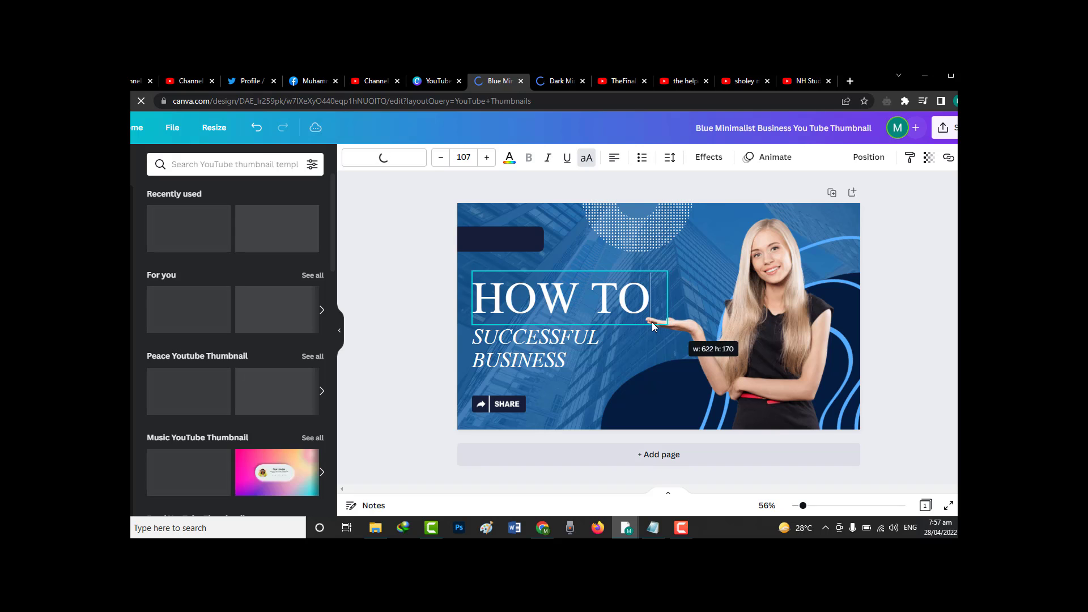
- Select the subtitle and grab 'Create GMail Account' from the description's first line
click(518, 341)
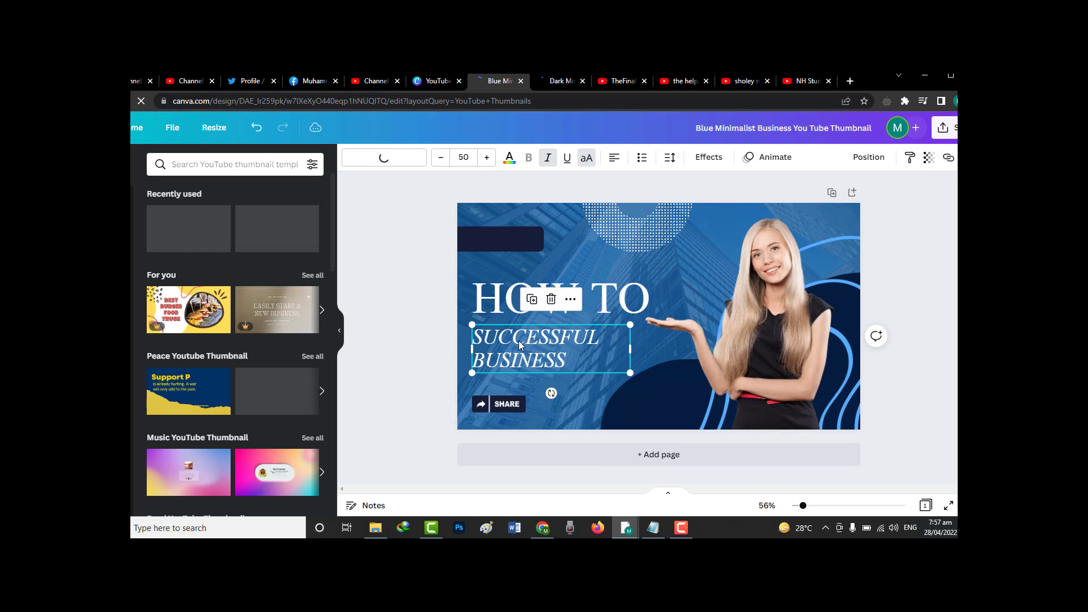
key(alt+Tab)
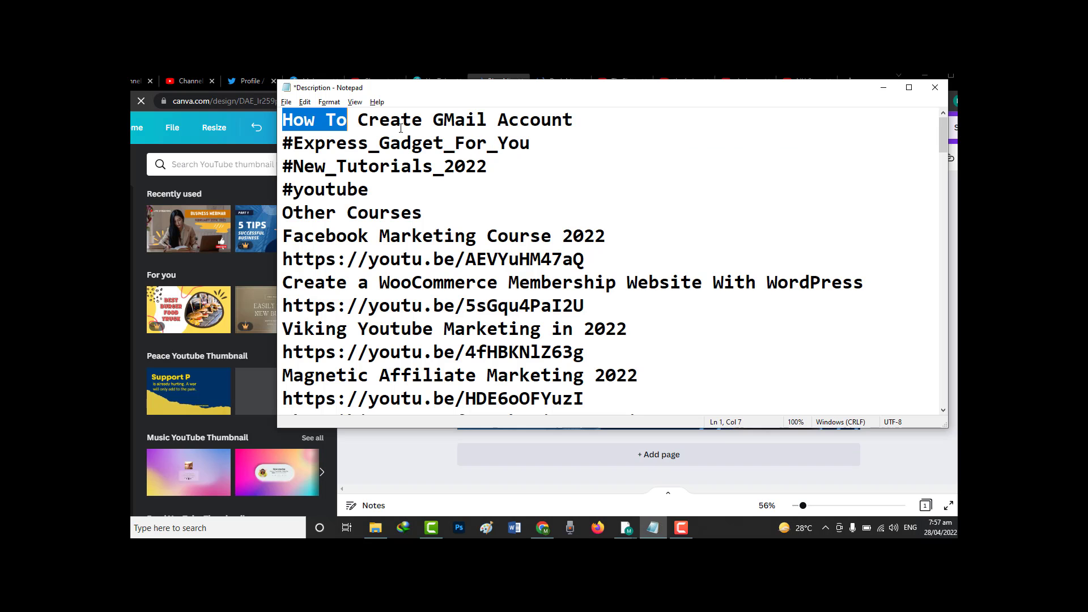
drag(358, 120, 574, 123)
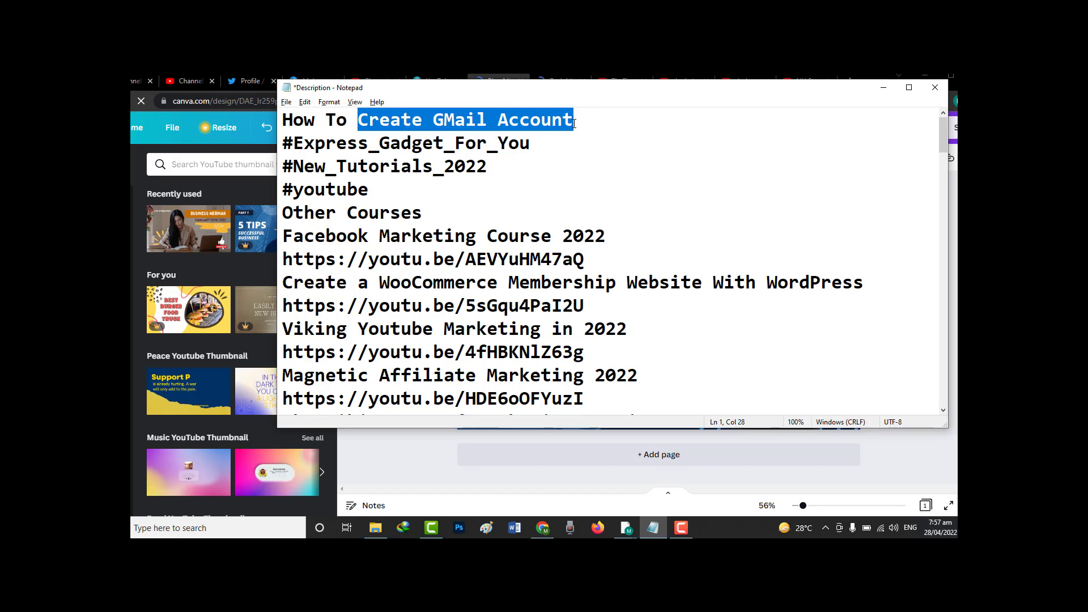
key(alt+Tab)
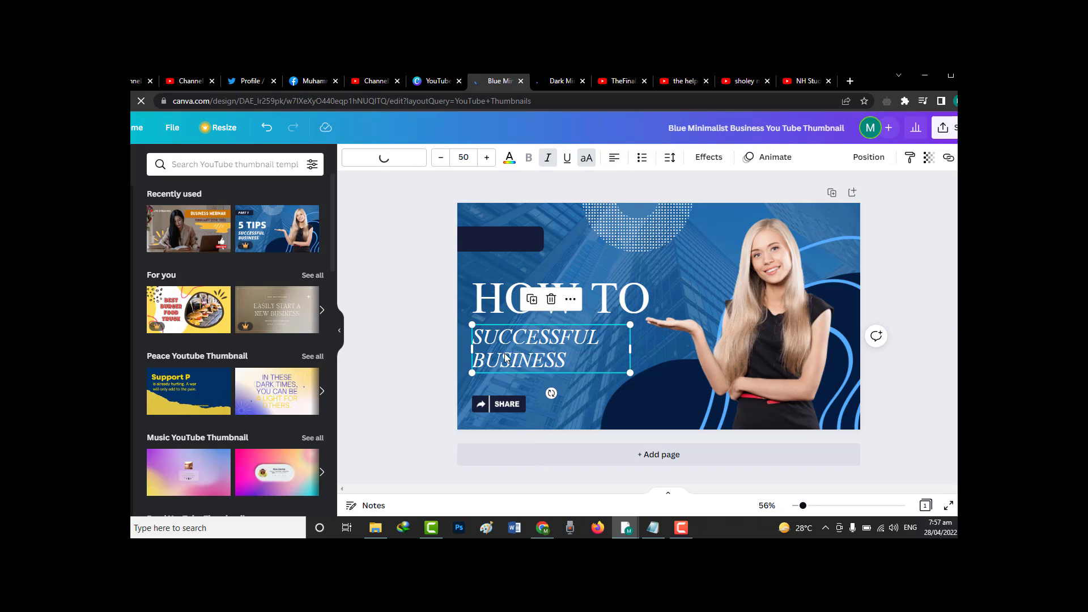
- Replace SUCCESSFUL BUSINESS with 'Create GMail Account' and widen HOW TO onto one line
double_click(526, 335)
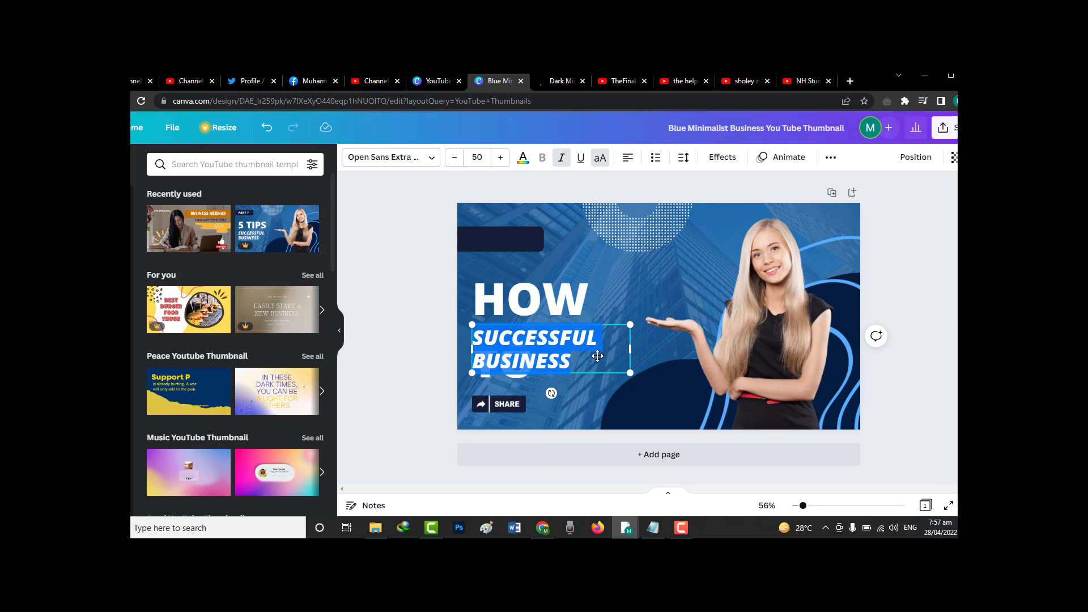
text(CREATE GMAIL ACCOUNT)
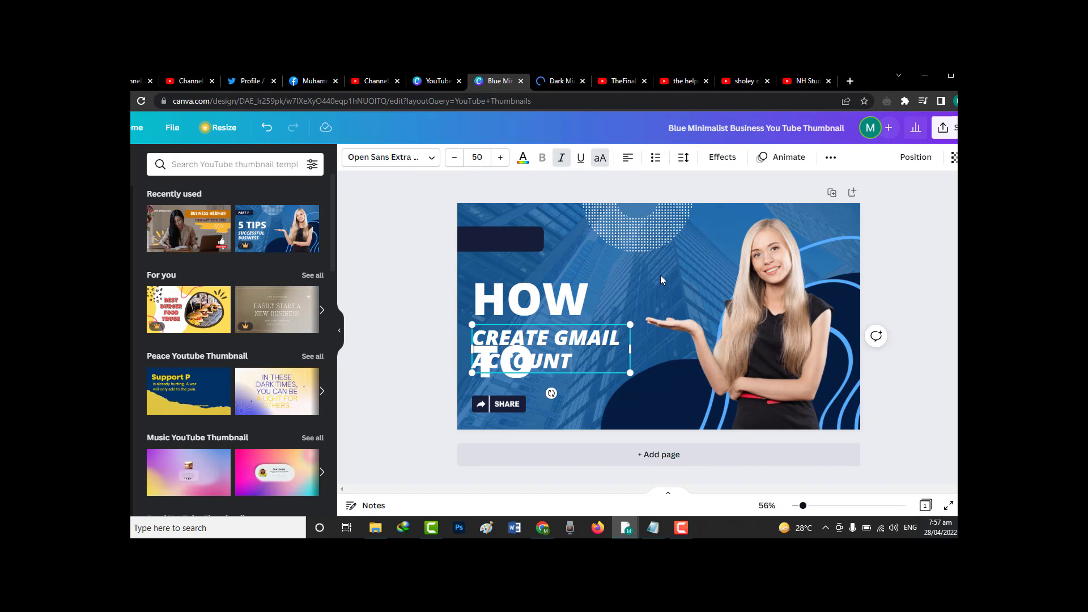
click(568, 293)
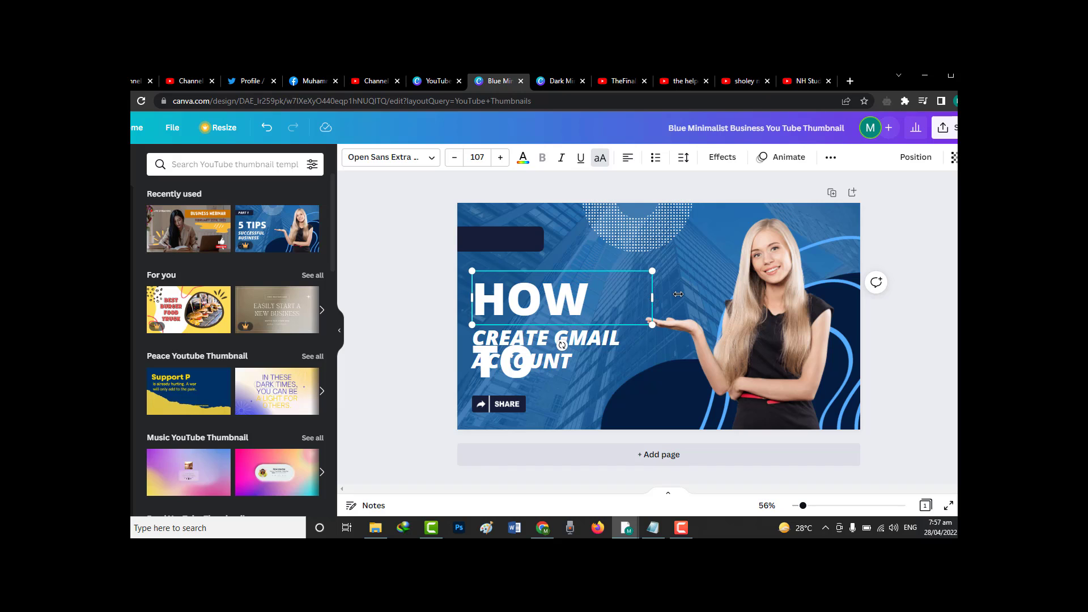
drag(653, 298, 678, 295)
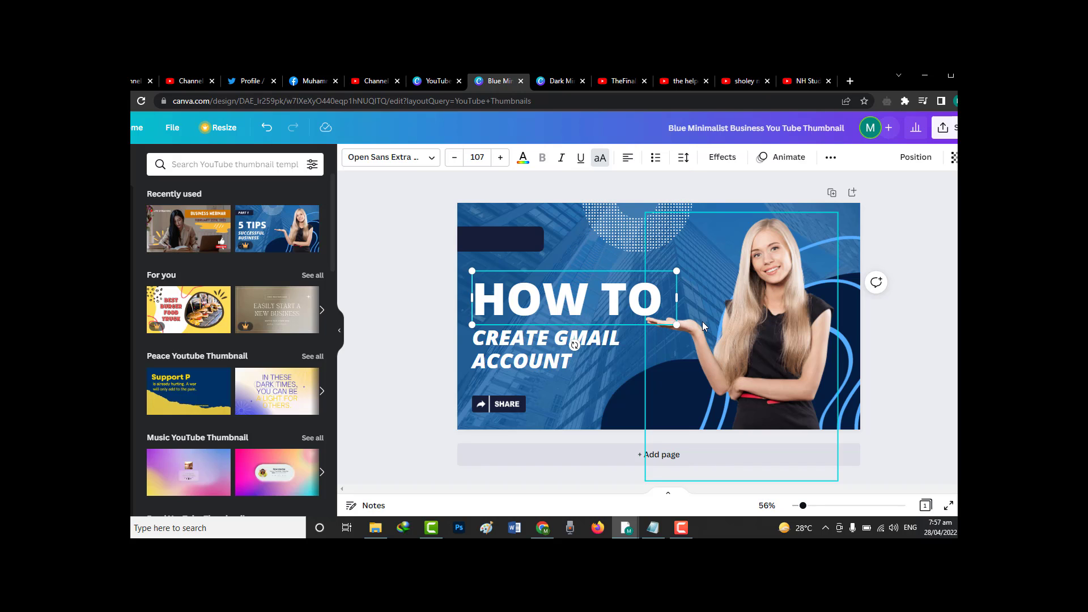
click(378, 281)
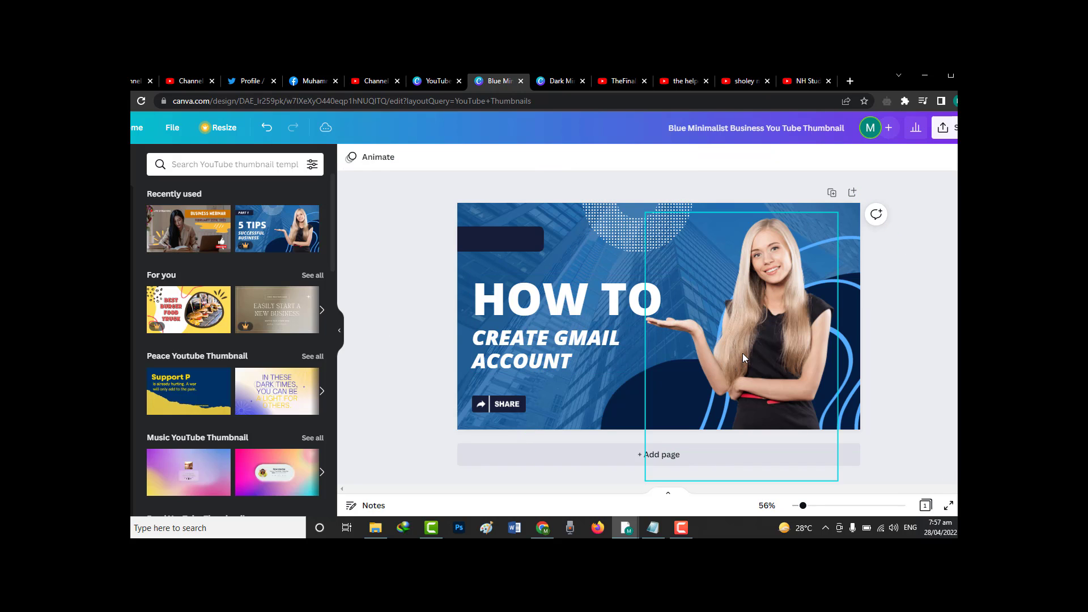
- Download the HOW TO CREATE GMAIL ACCOUNT thumbnail as a PNG, then switch to the Dark Minimalist Webinar design
click(943, 128)
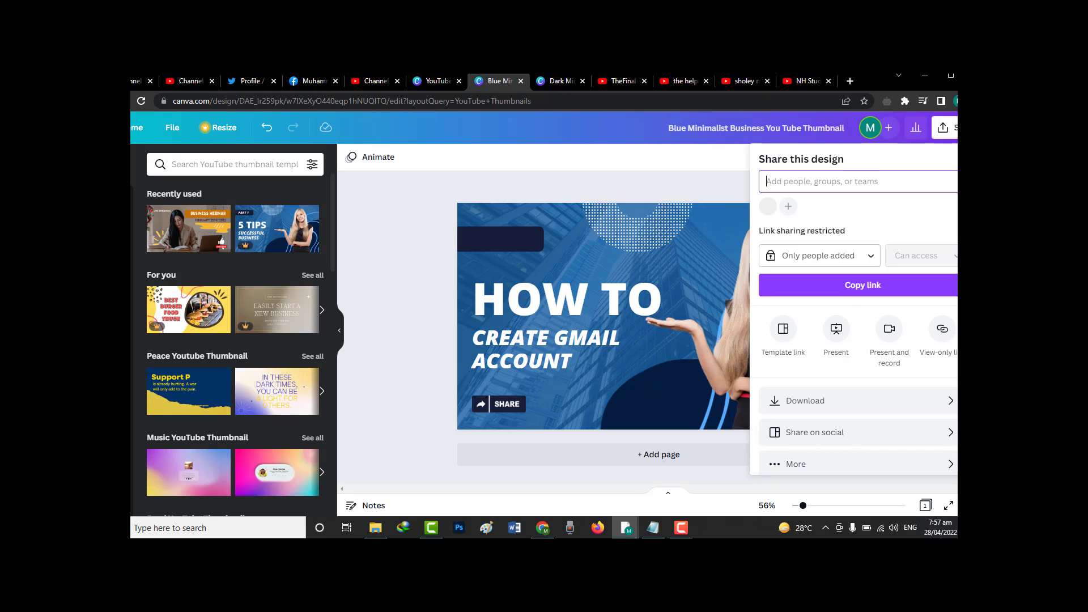
click(821, 391)
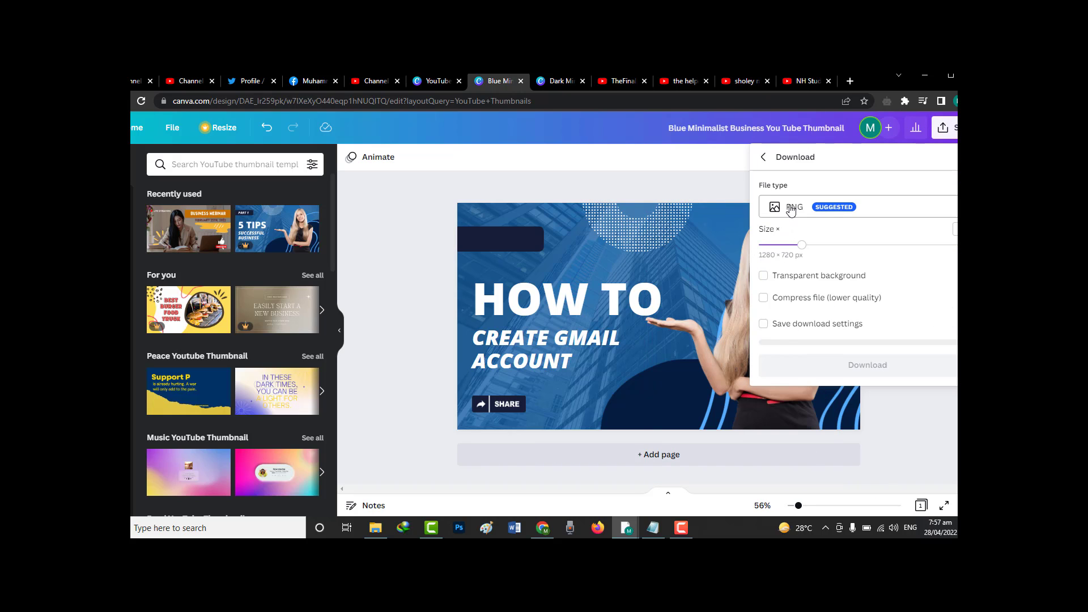
click(860, 364)
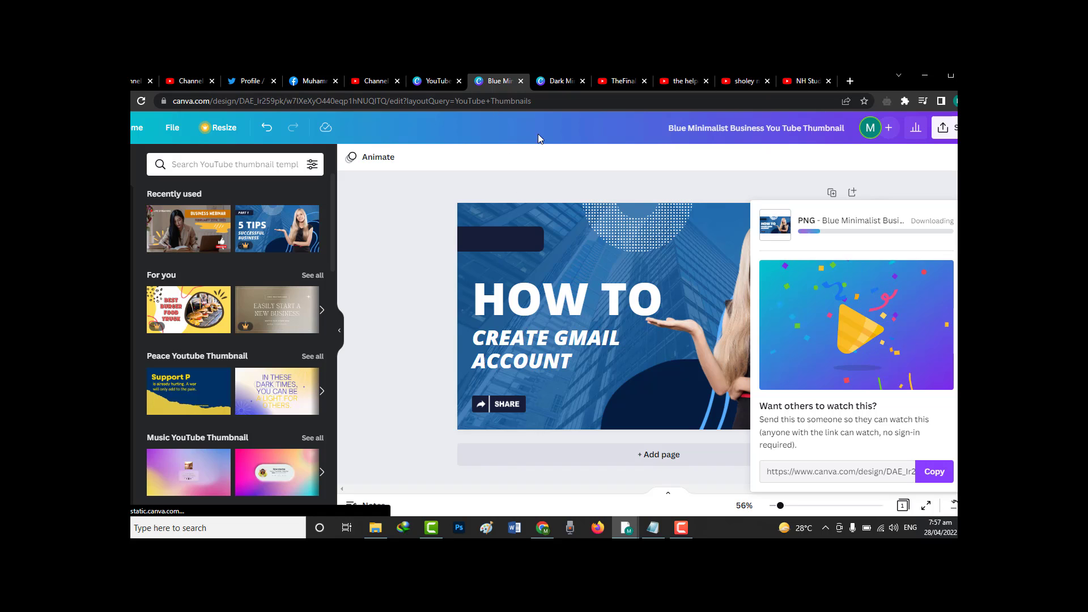
click(548, 84)
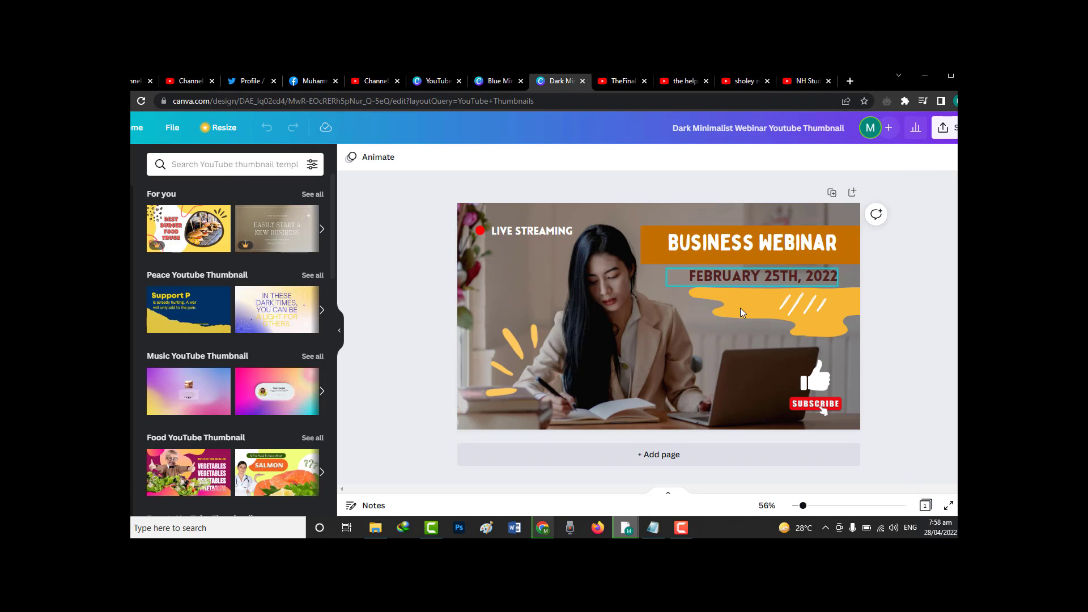
- Delete the LIVE STREAMING label and highlight the BUSINESS WEBINAR heading text for replacing
click(546, 229)
key(Delete)
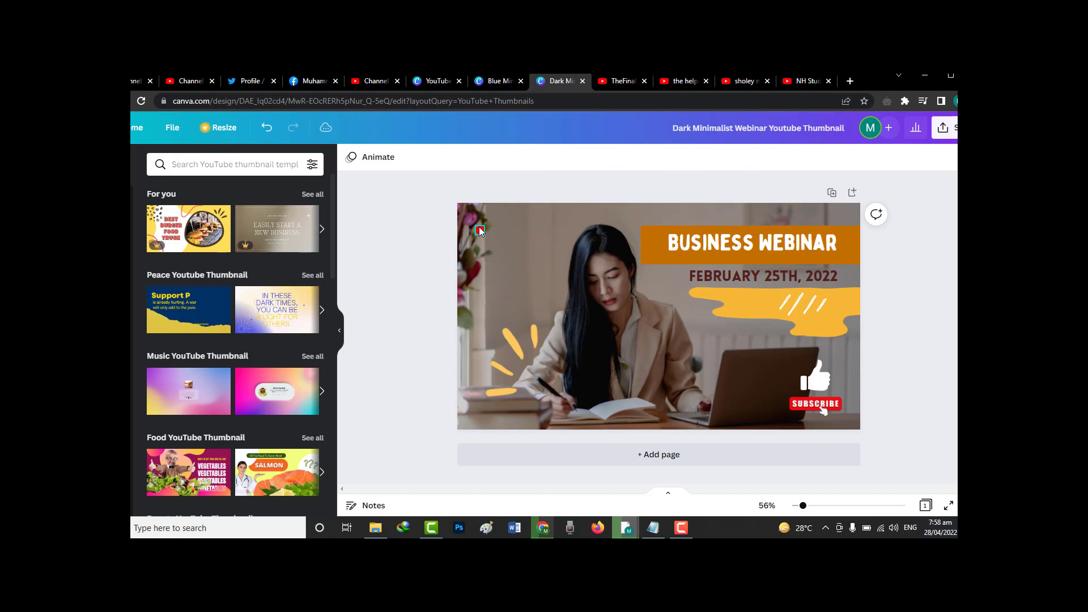
click(731, 249)
click(731, 245)
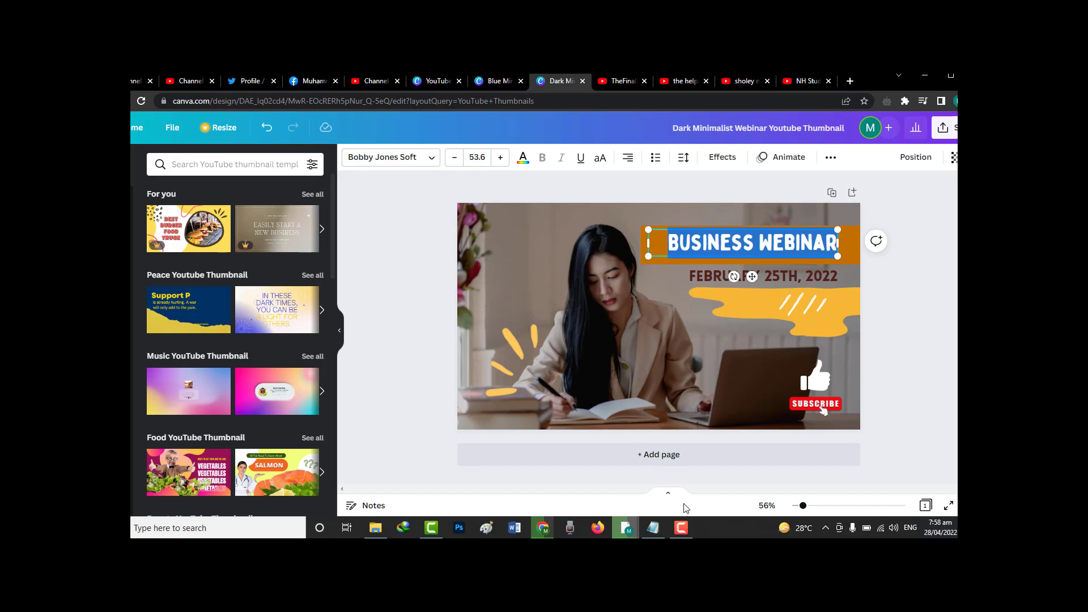
- Select 'How To' in the Notepad Description notes and return to the webinar design
click(653, 527)
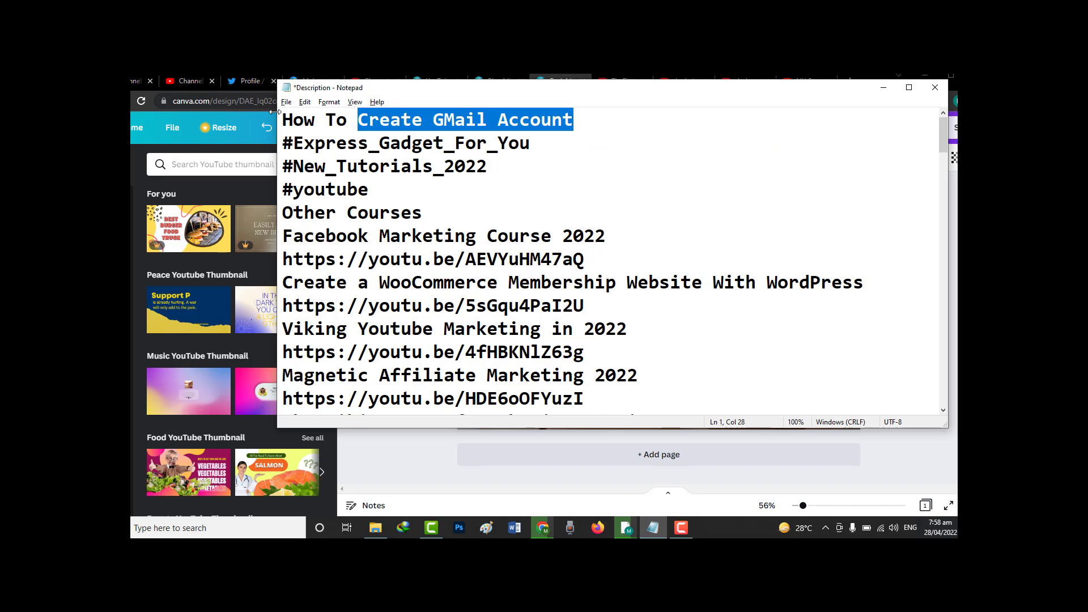
drag(283, 119, 347, 119)
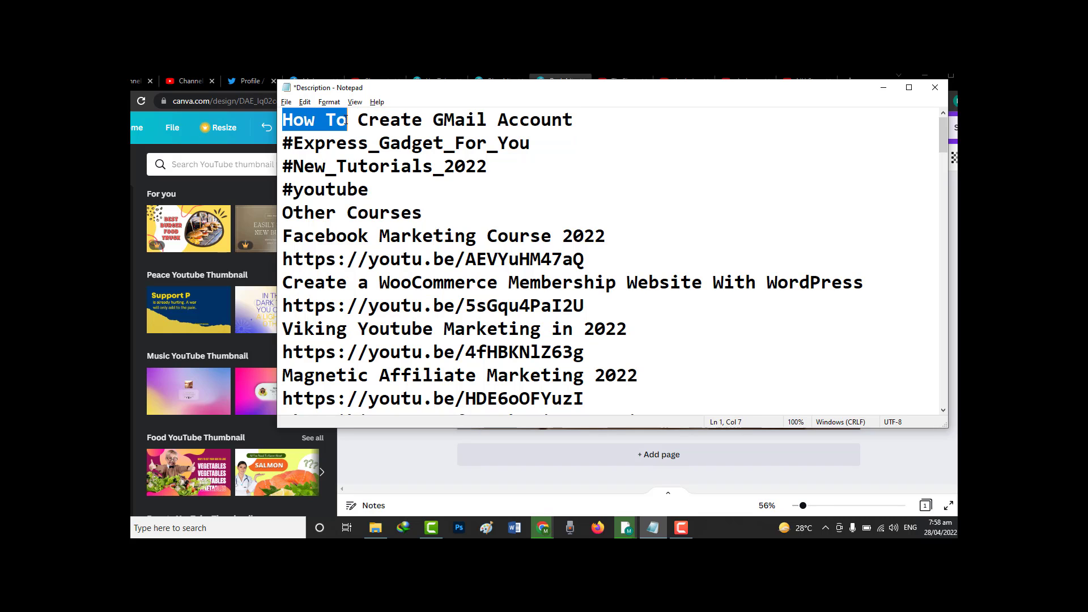
key(alt+Tab)
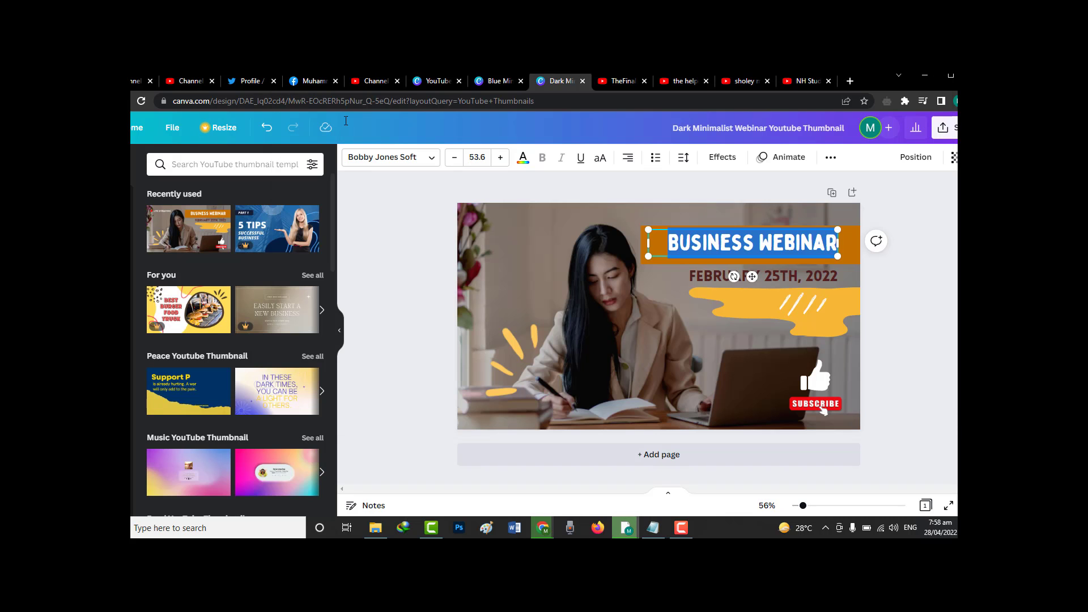
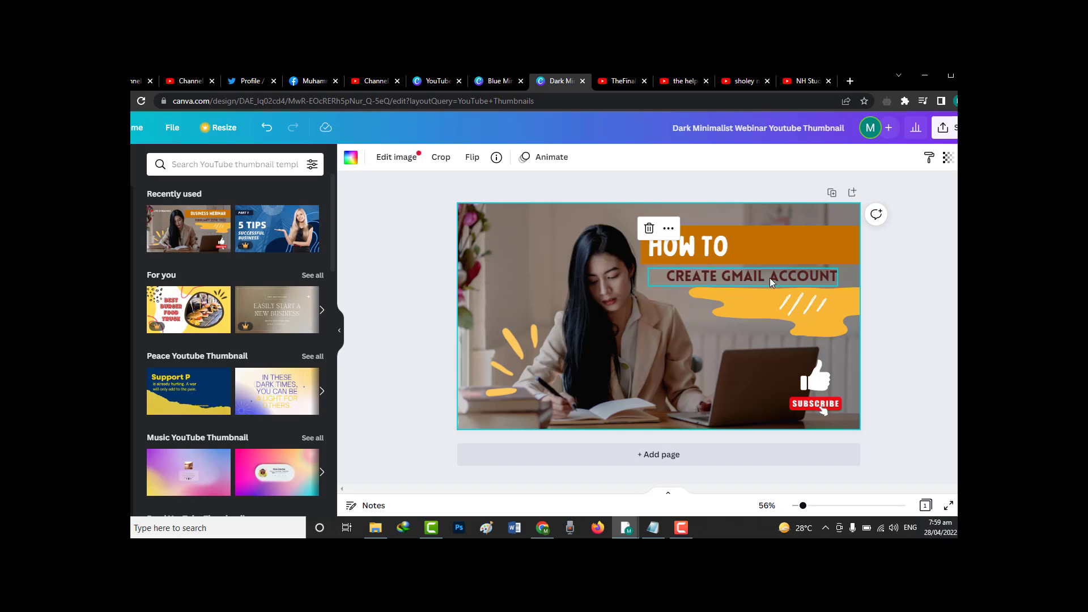
- Select the whole CREATE GMAIL ACCOUNT line and bring its font size to 38.4
click(783, 277)
double_click(784, 277)
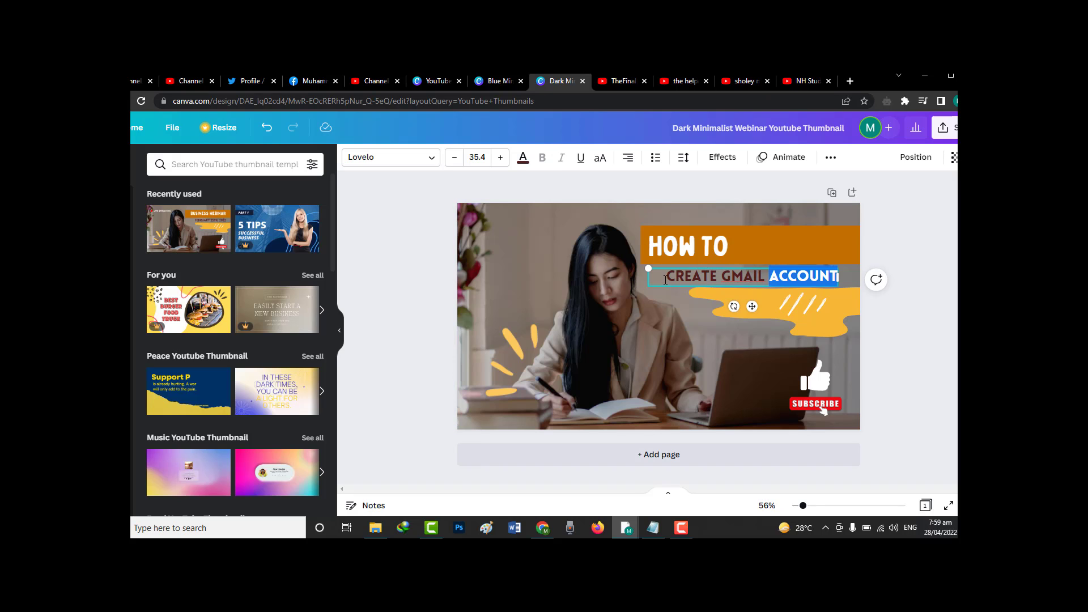
click(665, 278)
drag(665, 279, 786, 281)
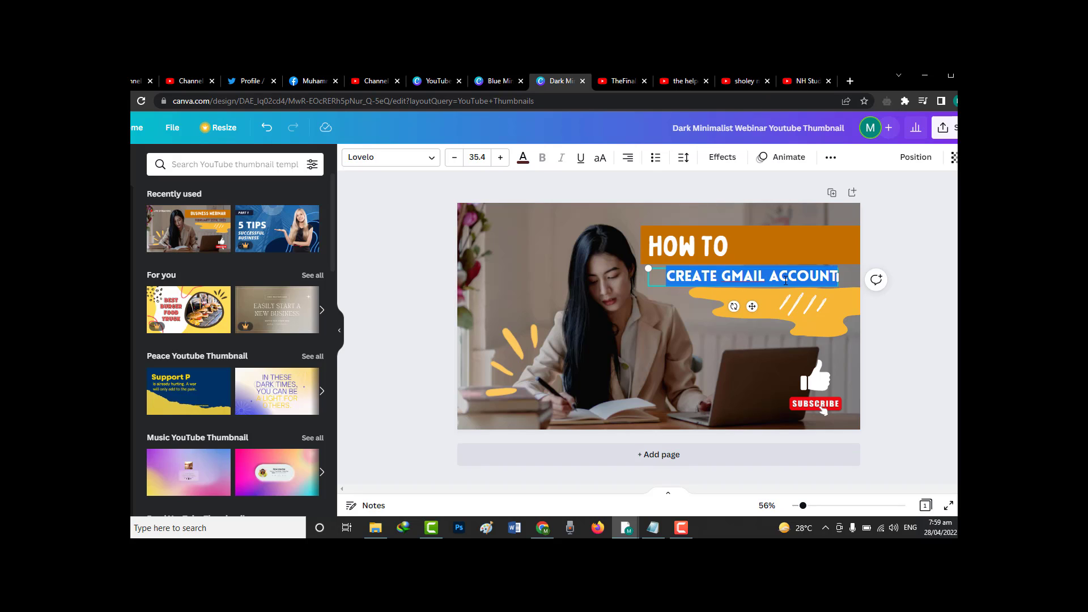
key(ctrl+shift+period)
key(ctrl+shift+period)
key(ctrl+shift+period)
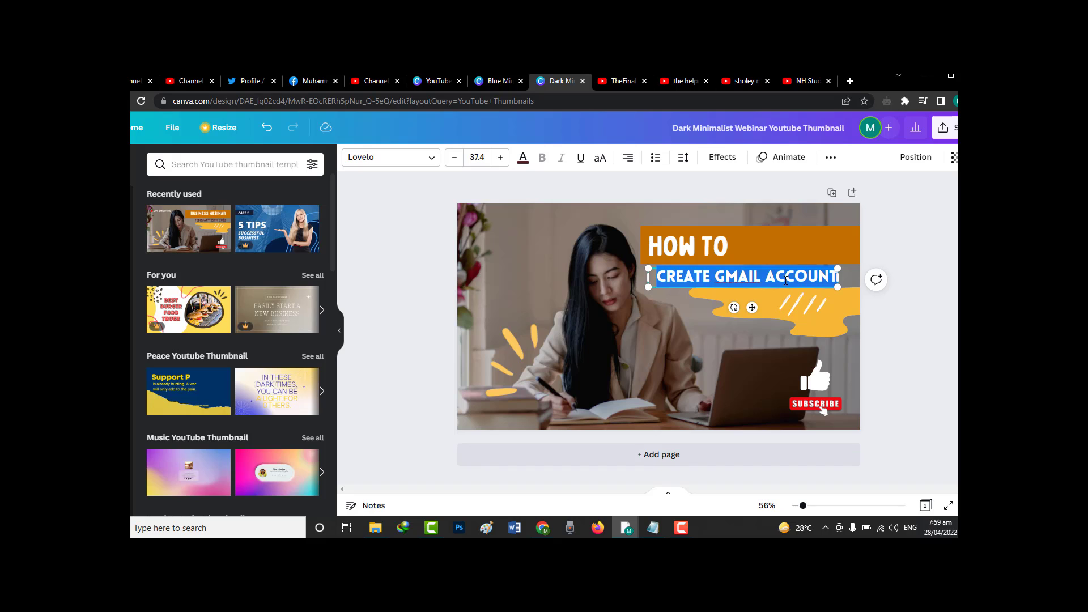
key(ctrl+shift+period)
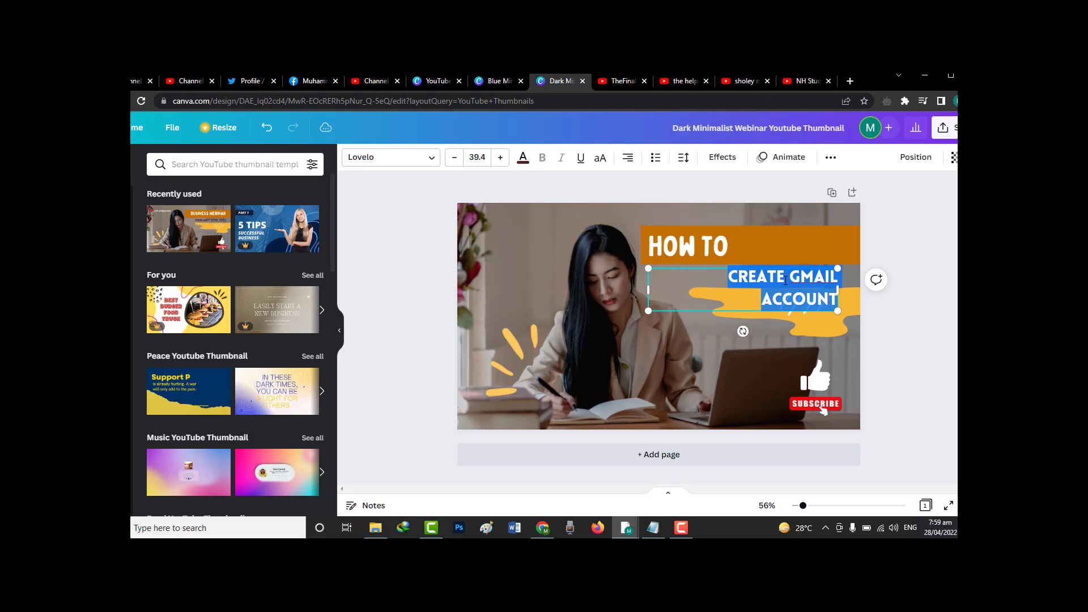
key(ctrl+shift+comma)
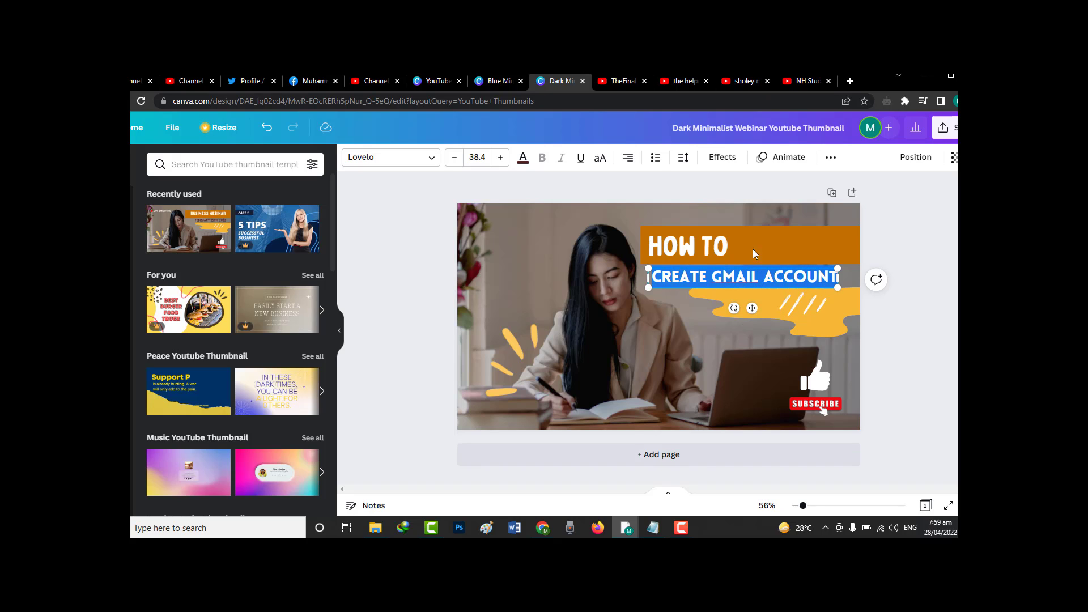
click(526, 230)
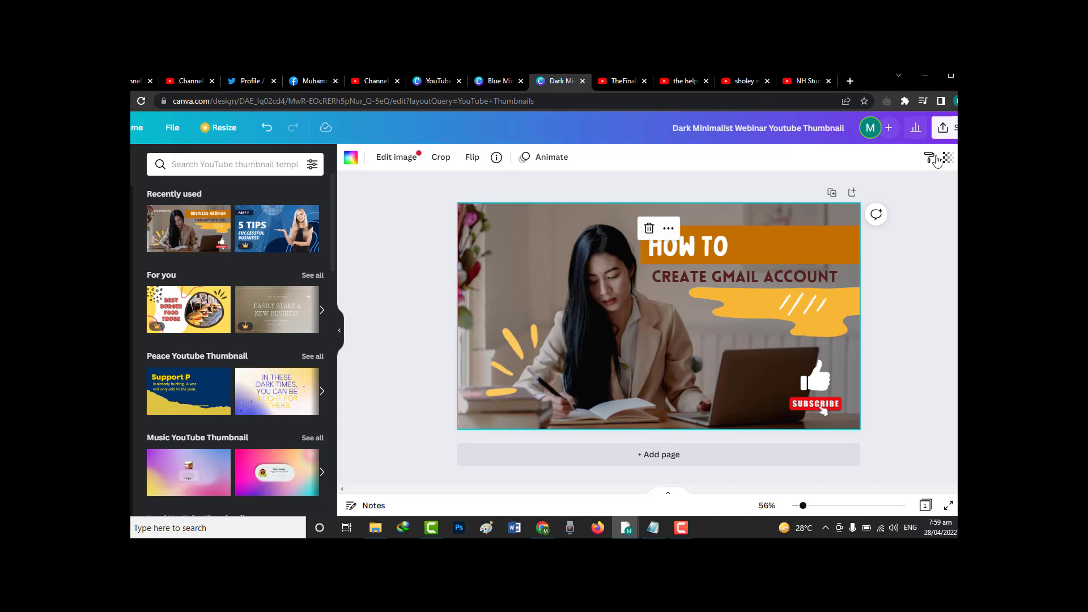
- Download the thumbnail design from Share as a 1280 × 720 PNG file
click(943, 127)
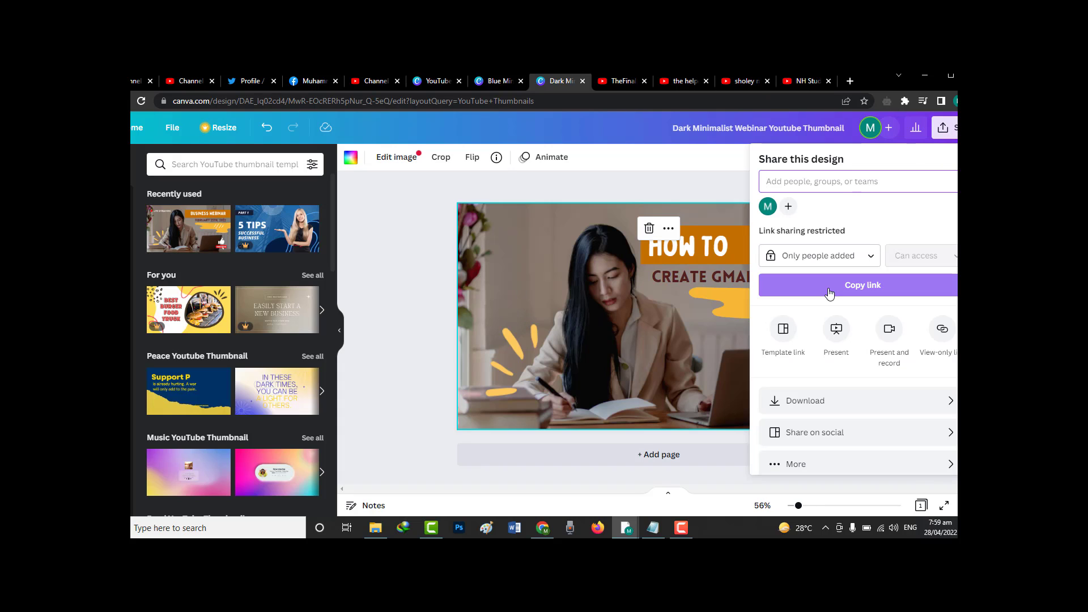
scroll(816, 367, down, 1)
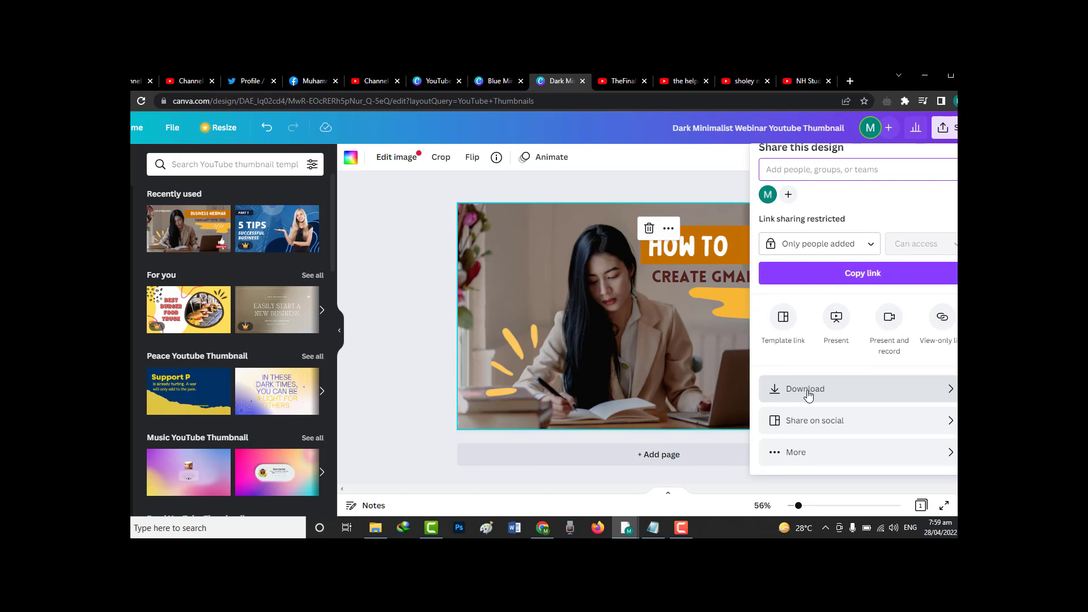
click(809, 389)
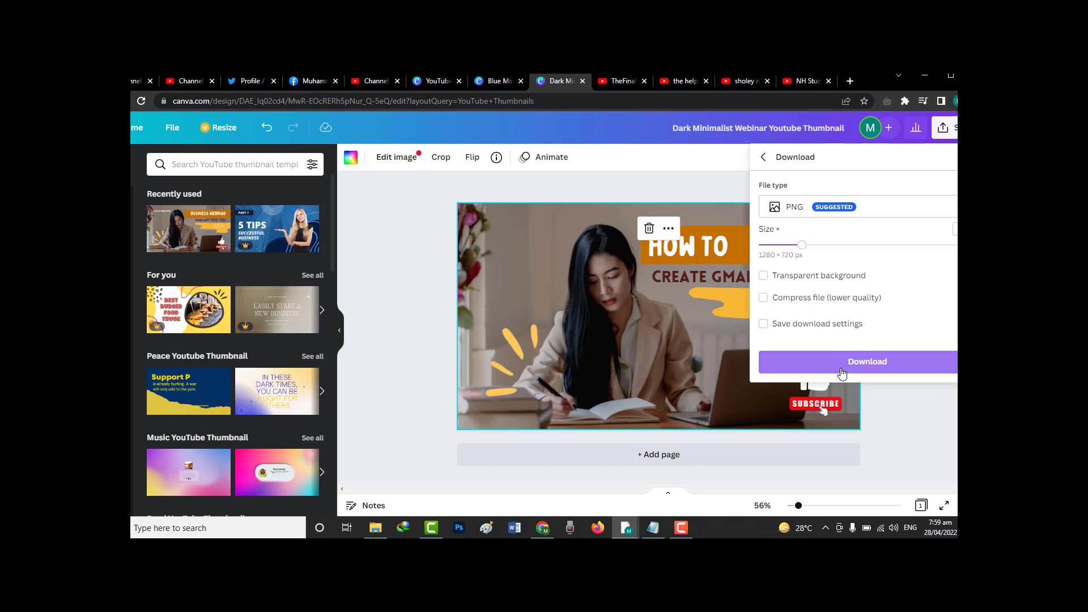
click(840, 368)
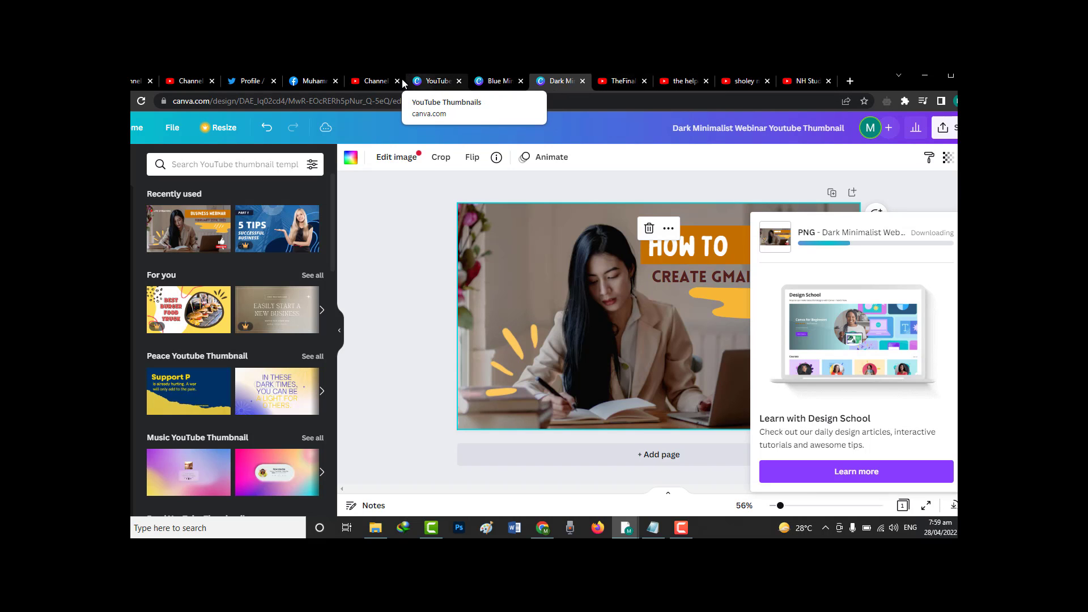
- Go to the GMail upload's Description box and bring up the prepared Notepad notes
click(373, 82)
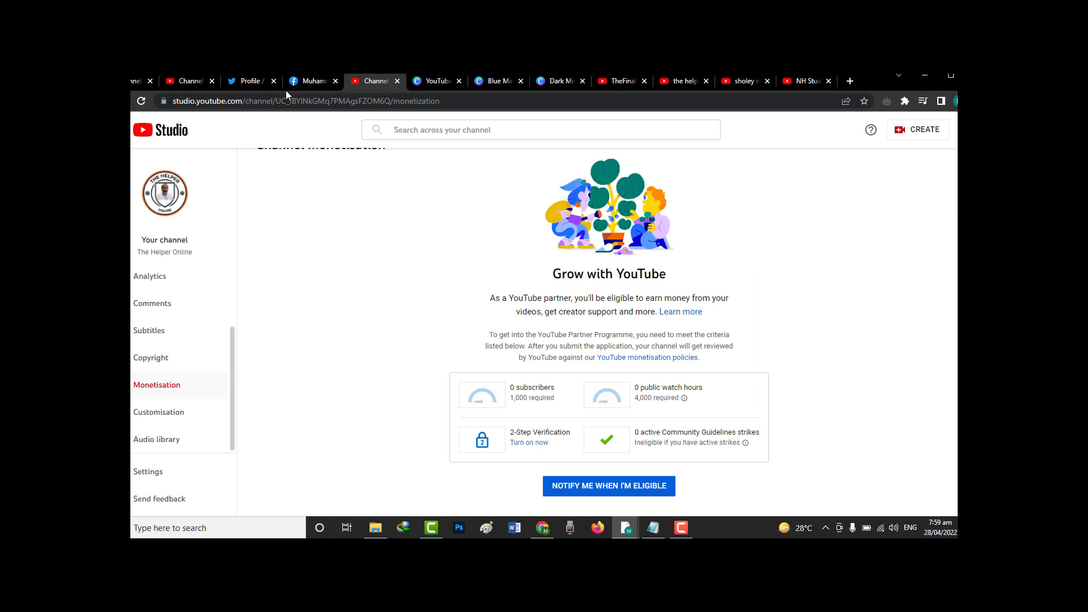
click(187, 81)
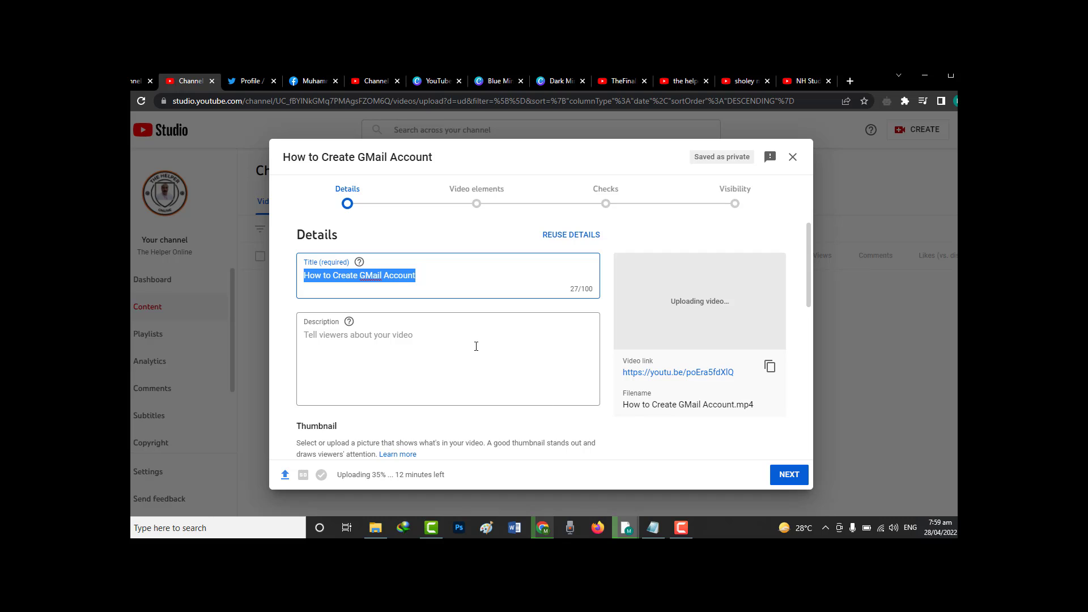
click(420, 277)
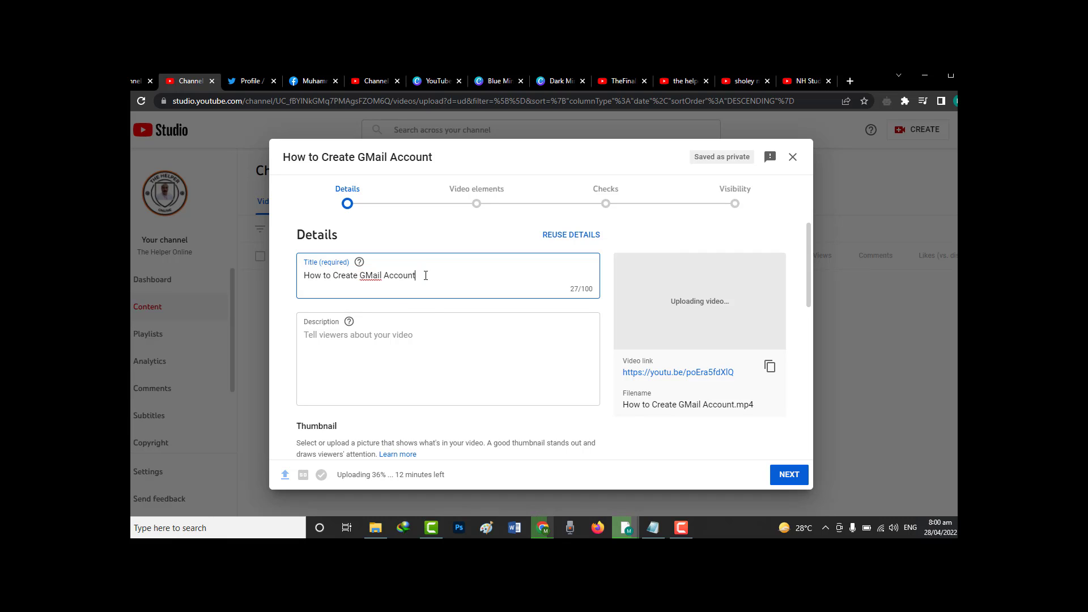
click(421, 344)
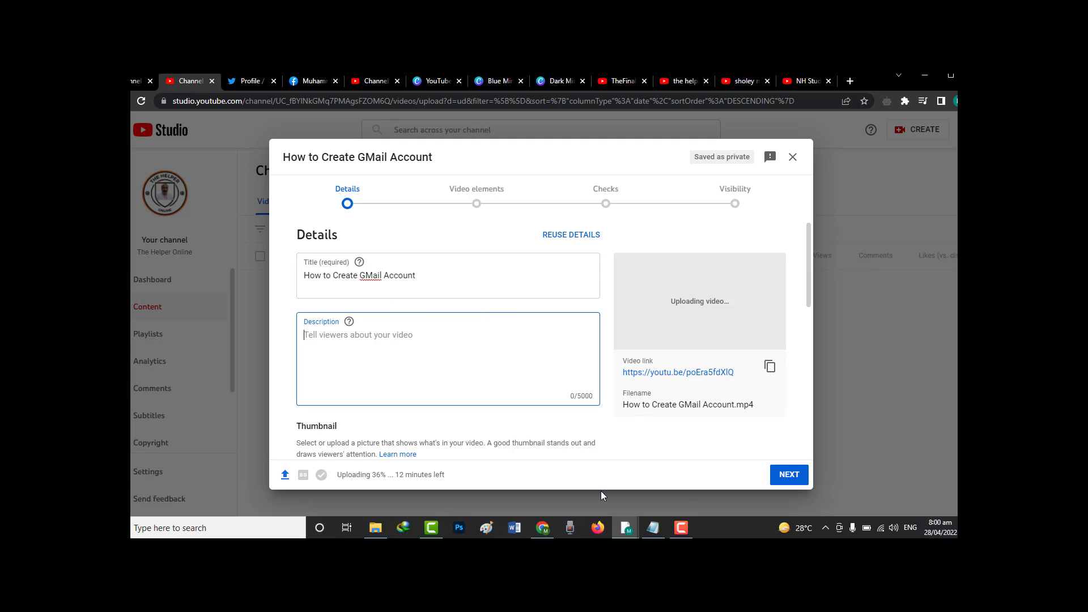
click(655, 528)
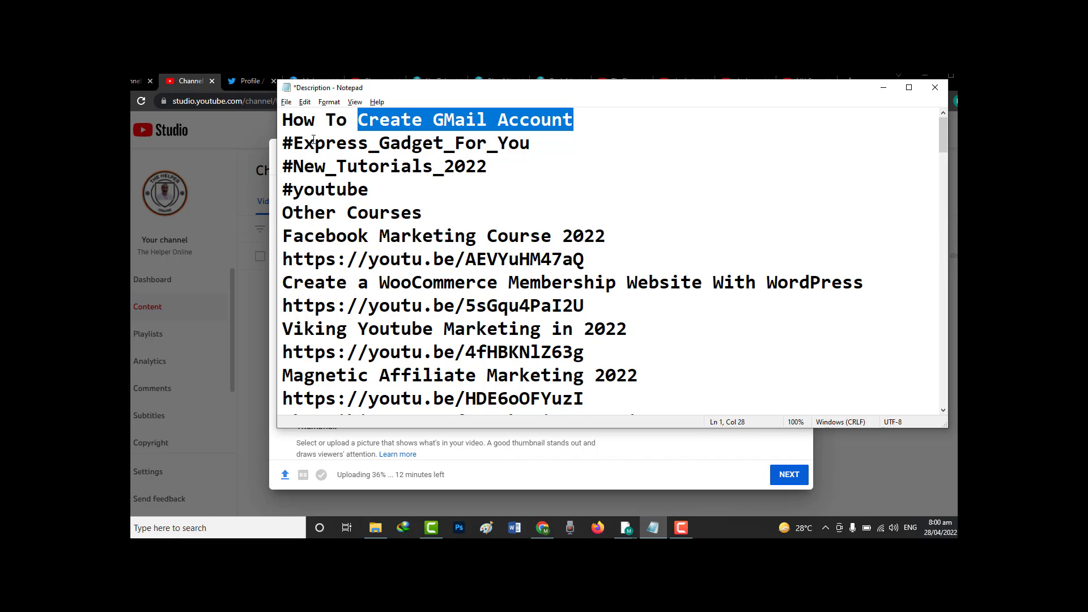
- Scroll through the prepared description notes in Notepad to review them
click(283, 119)
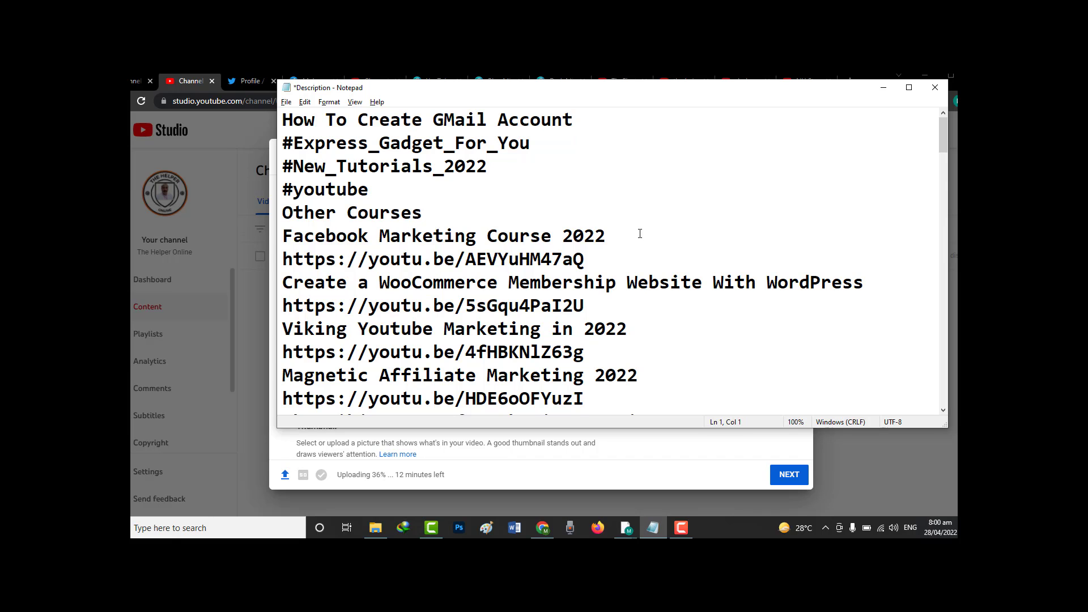
scroll(640, 233, down, 8)
scroll(641, 243, up, 8)
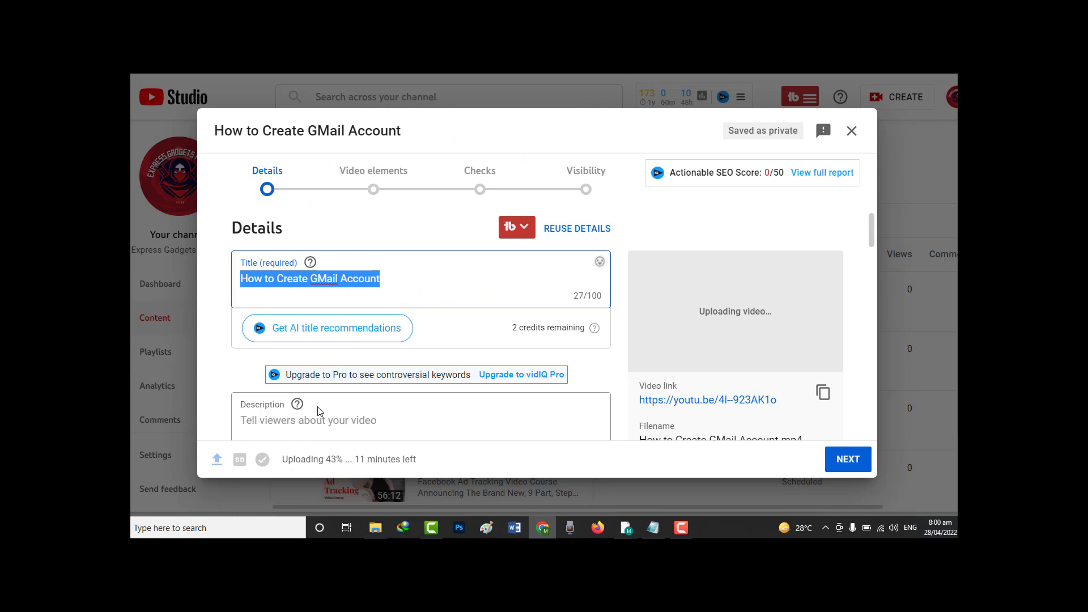
scroll(422, 398, down, 2)
scroll(420, 397, down, 3)
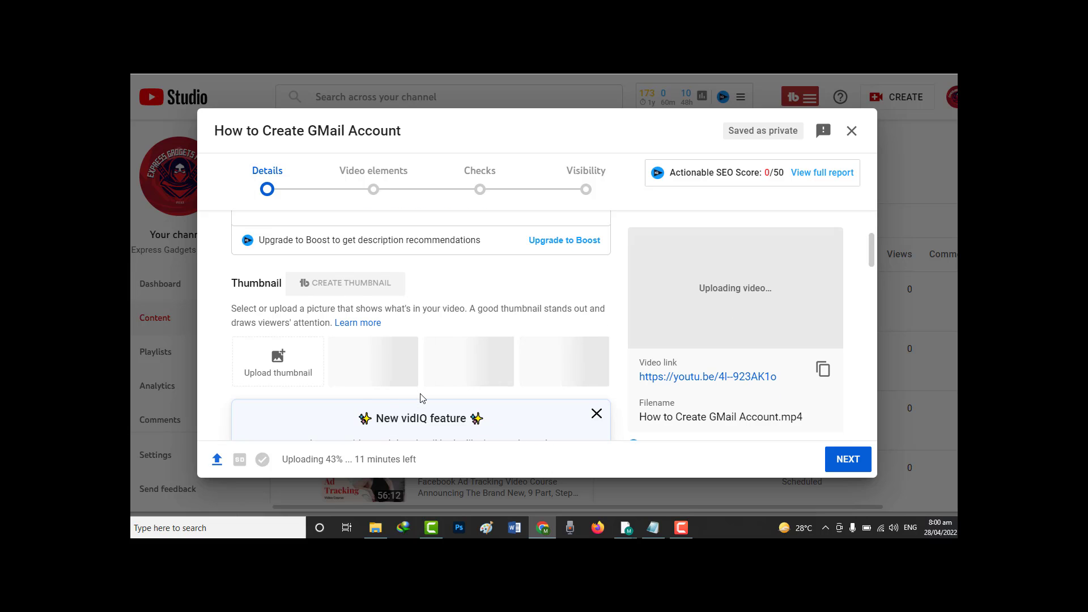
scroll(345, 371, up, 4)
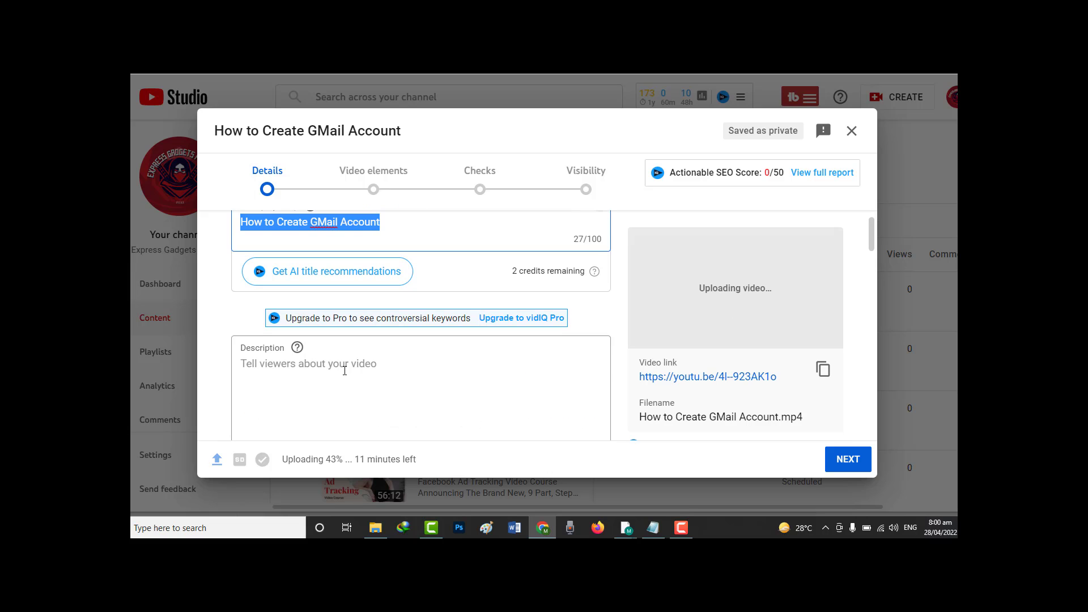
- Select the Notepad notes from the How To Create GMail Account title through the LinkedIn link
click(653, 529)
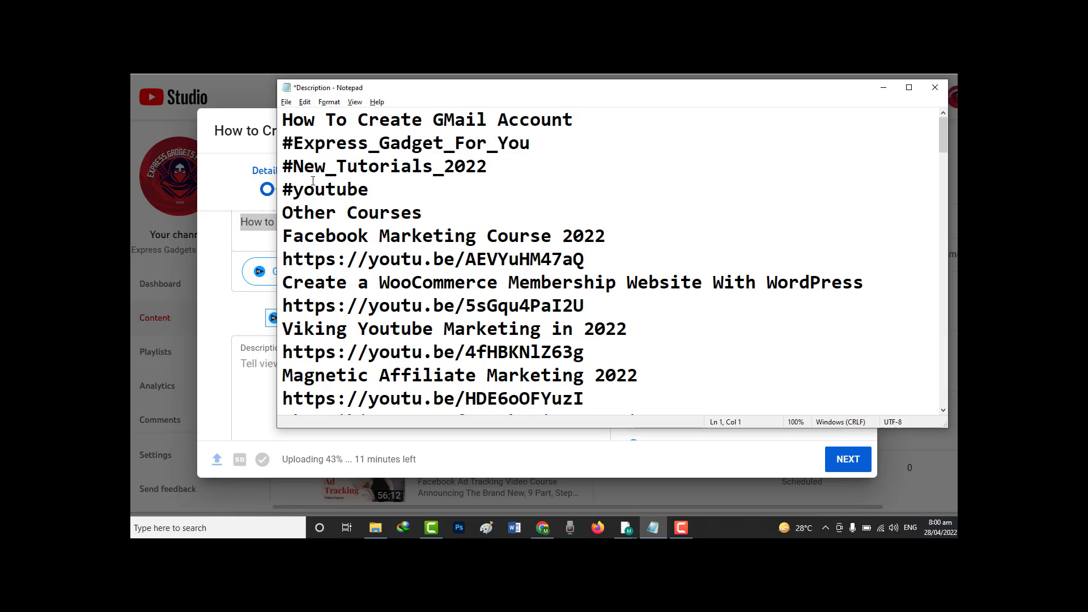
scroll(621, 307, down, 15)
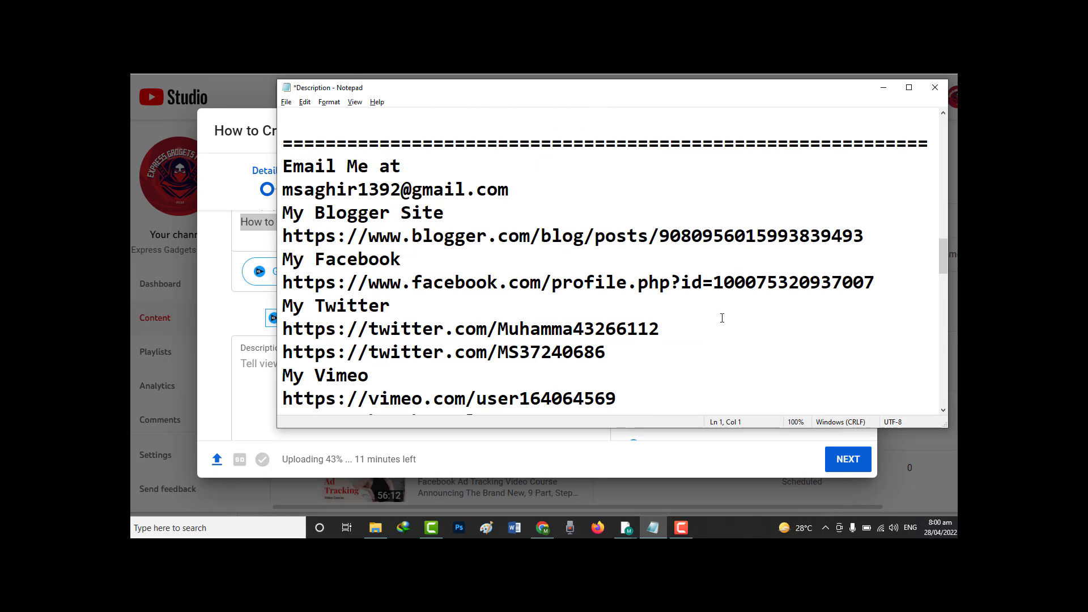
scroll(722, 318, down, 8)
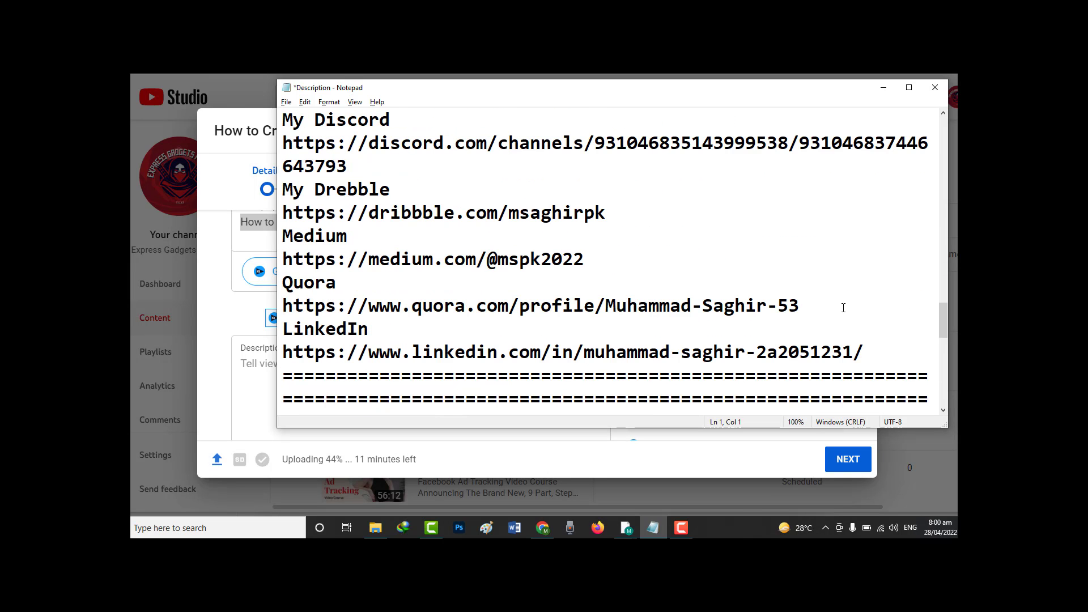
shift+click(882, 354)
scroll(548, 262, up, 4)
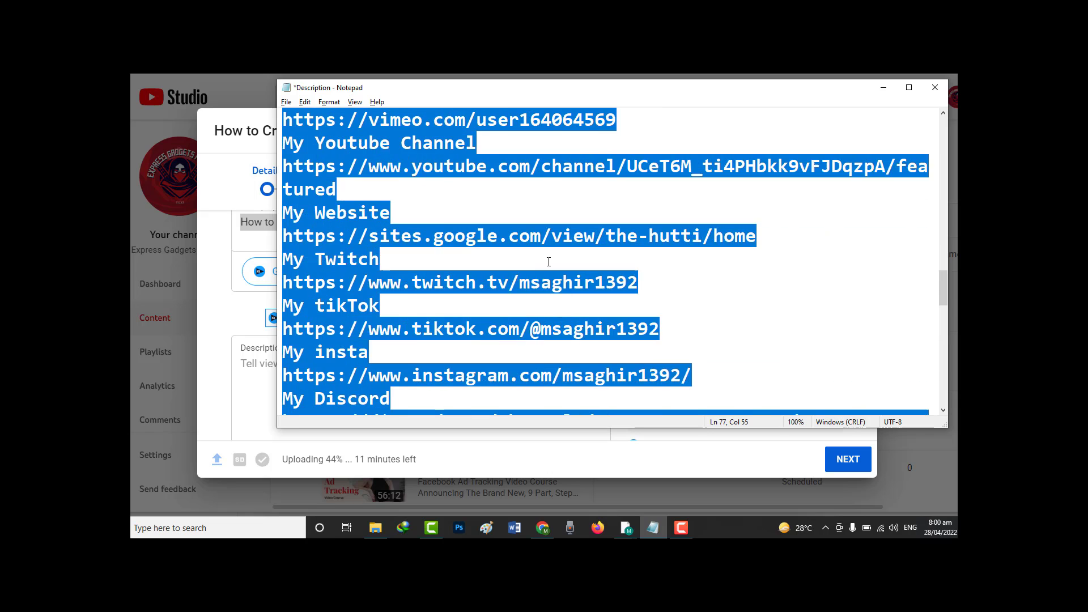
scroll(549, 261, up, 18)
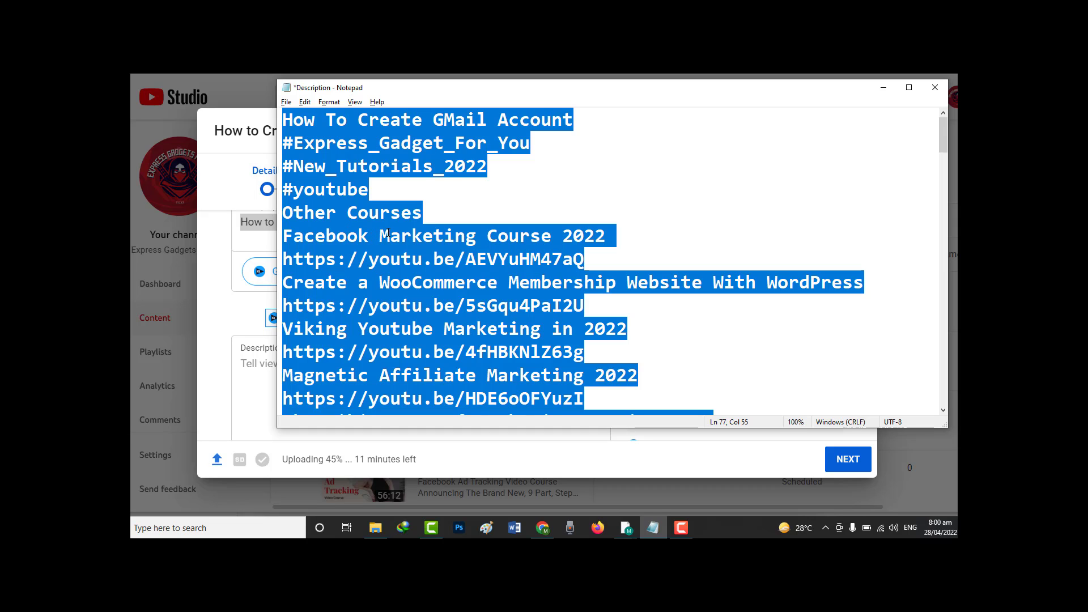
scroll(388, 233, down, 1)
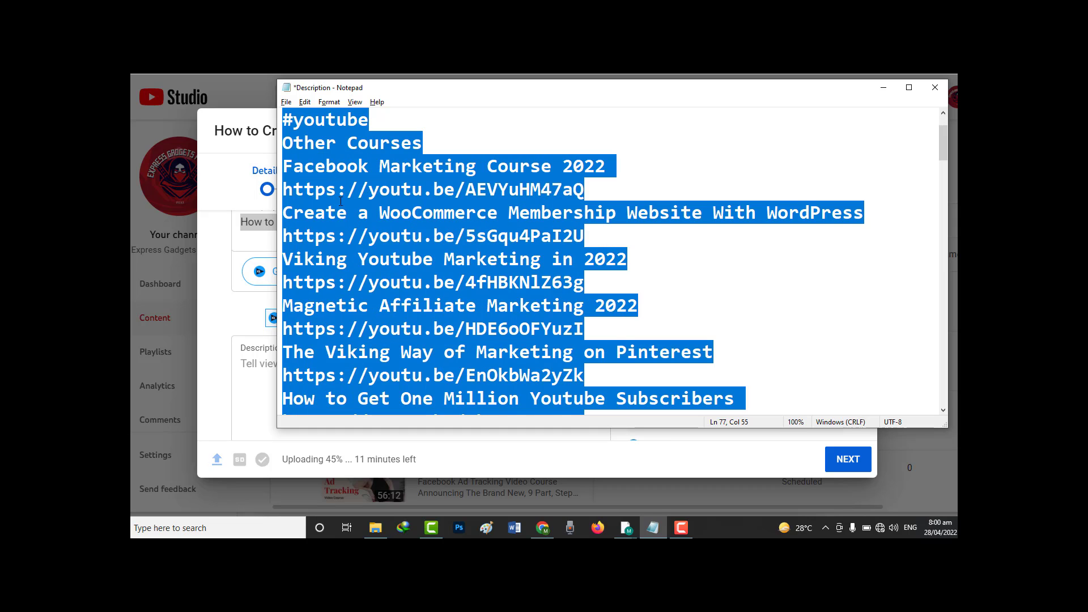
scroll(397, 243, down, 7)
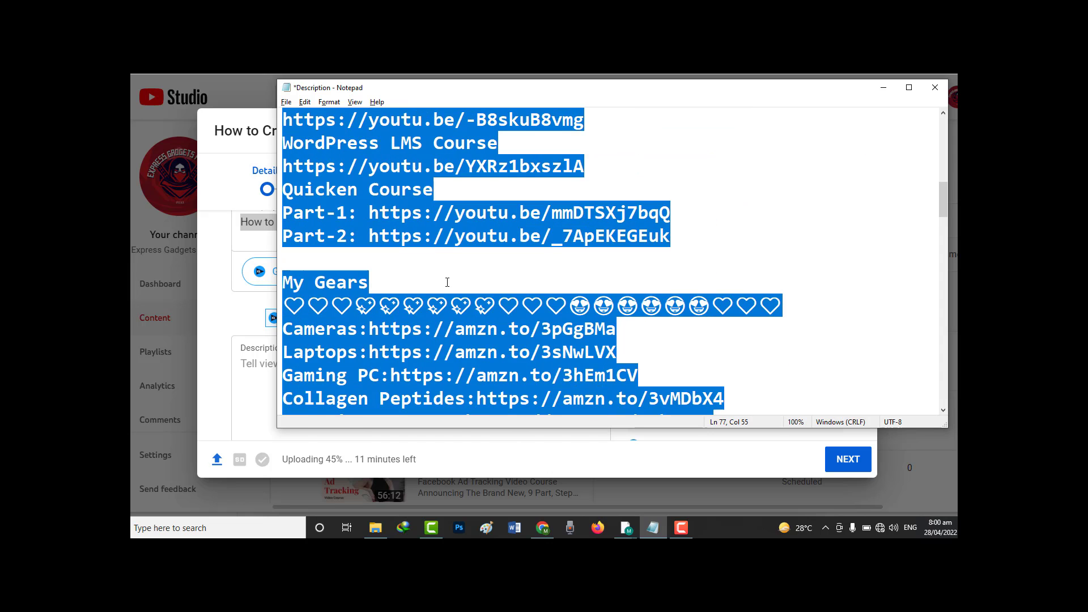
scroll(447, 283, down, 2)
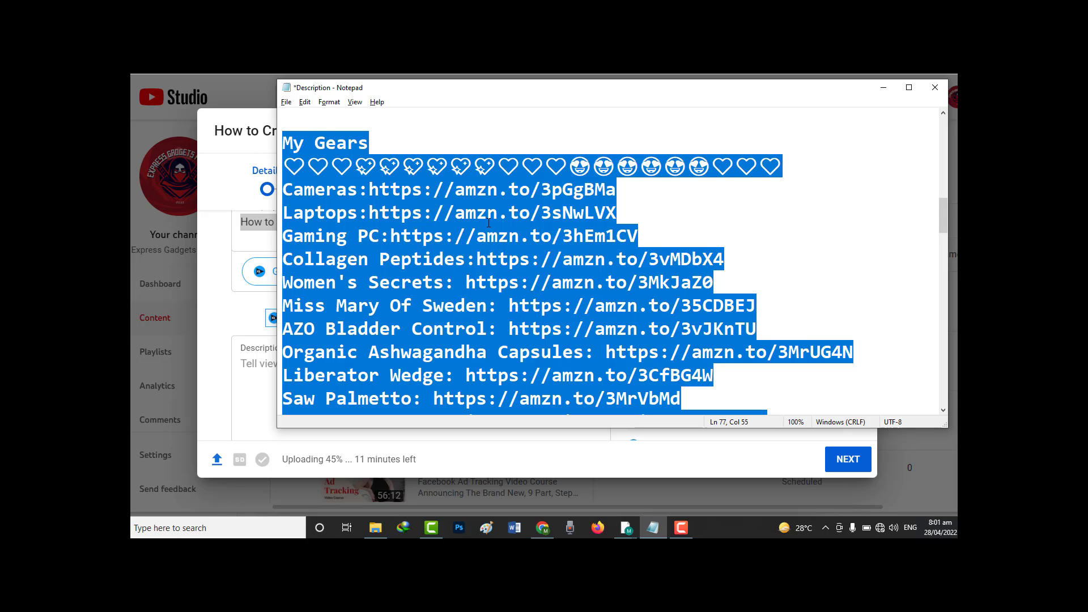
scroll(511, 224, down, 3)
scroll(511, 224, down, 2)
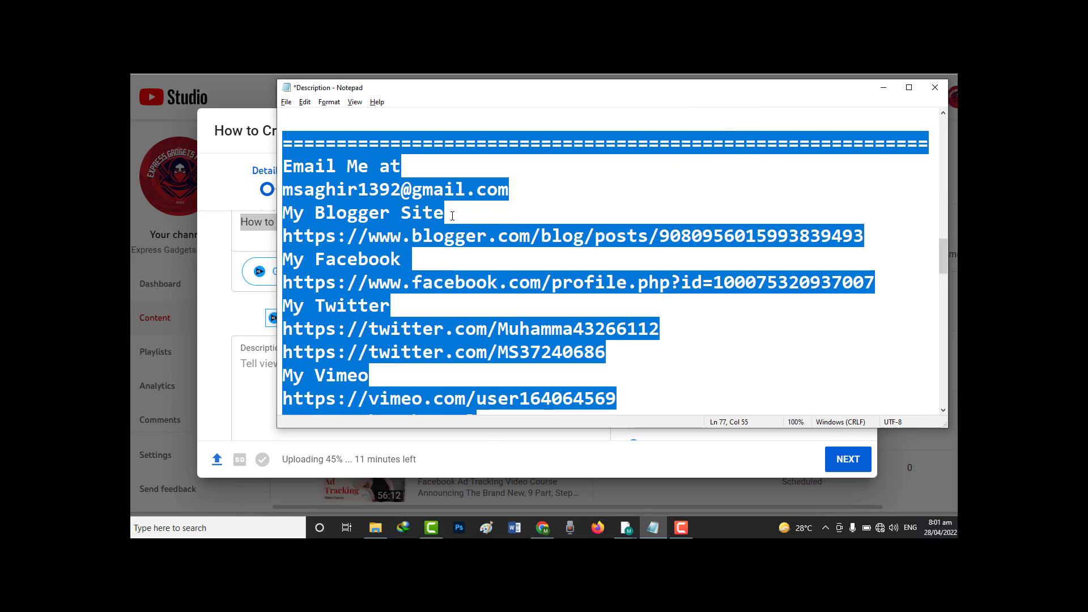
scroll(477, 263, down, 4)
scroll(477, 262, down, 6)
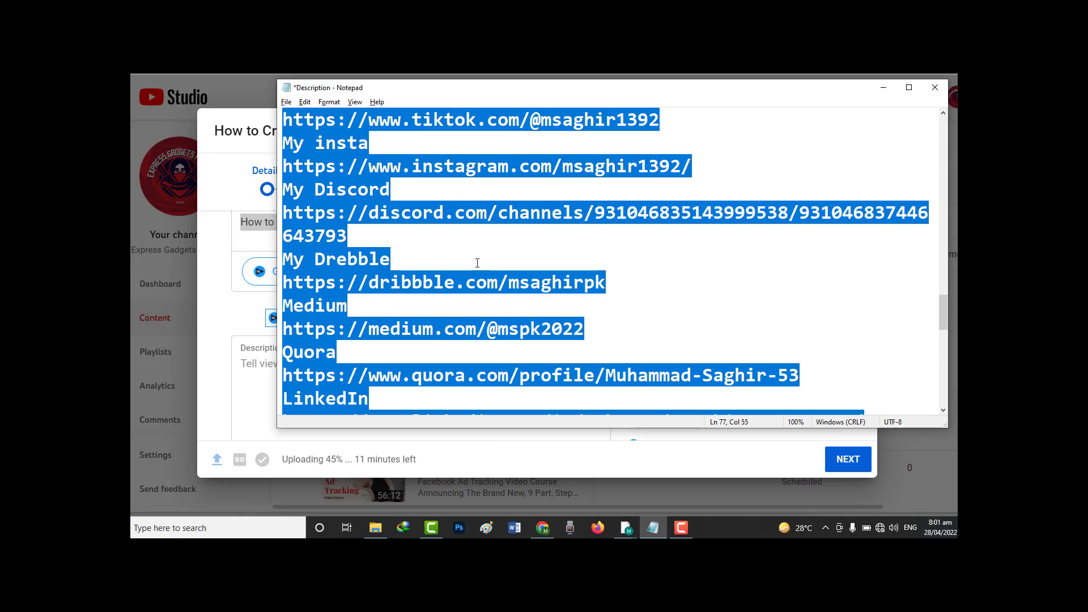
scroll(478, 263, up, 4)
scroll(477, 263, up, 7)
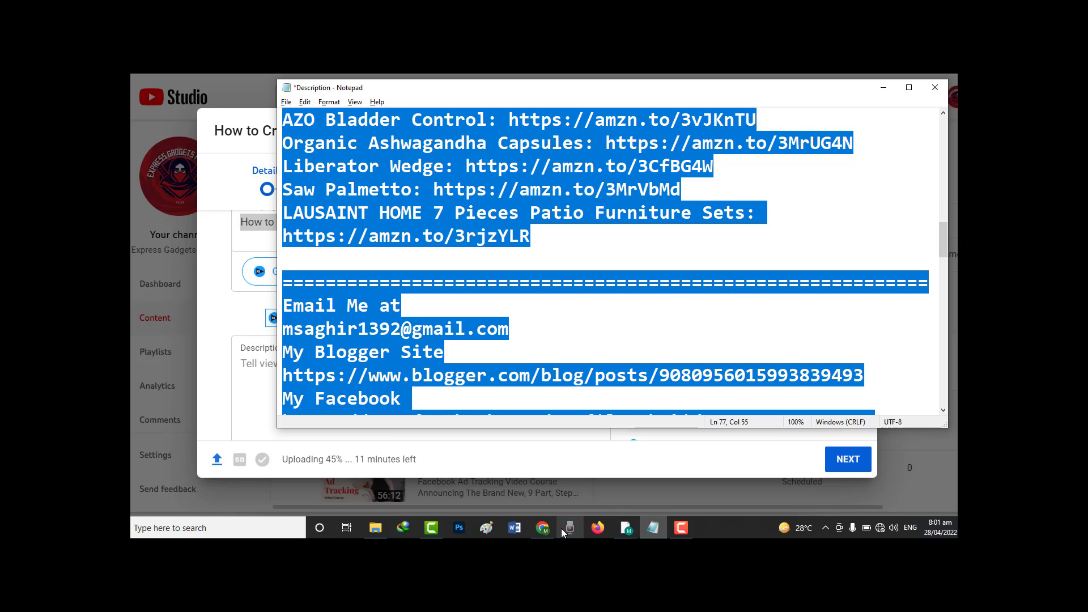
- Paste the copied notes into the GMail video's empty Description box
click(543, 527)
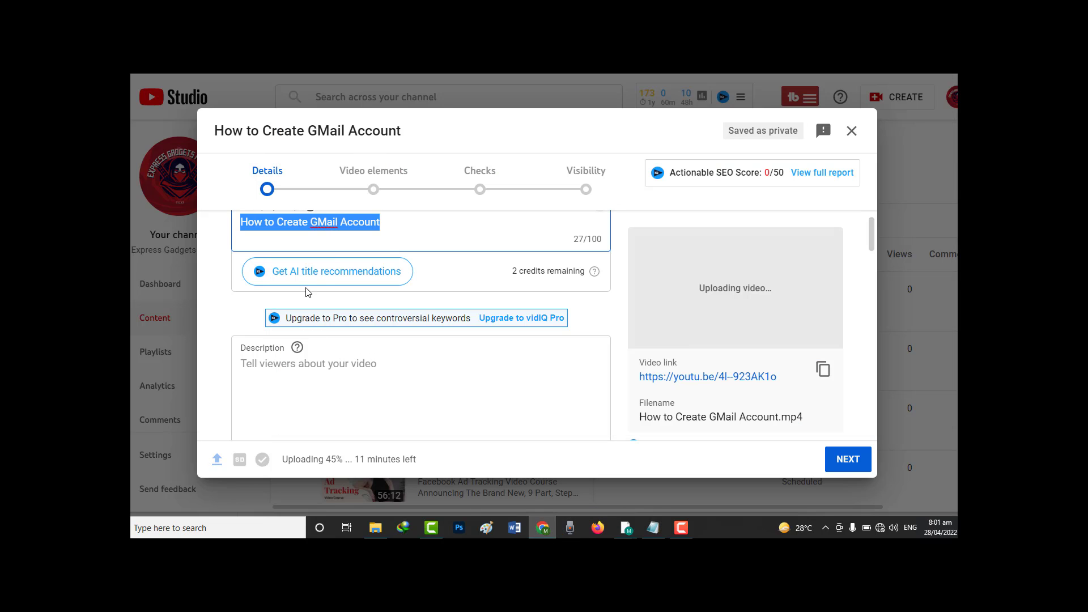
scroll(309, 289, up, 1)
scroll(334, 289, down, 2)
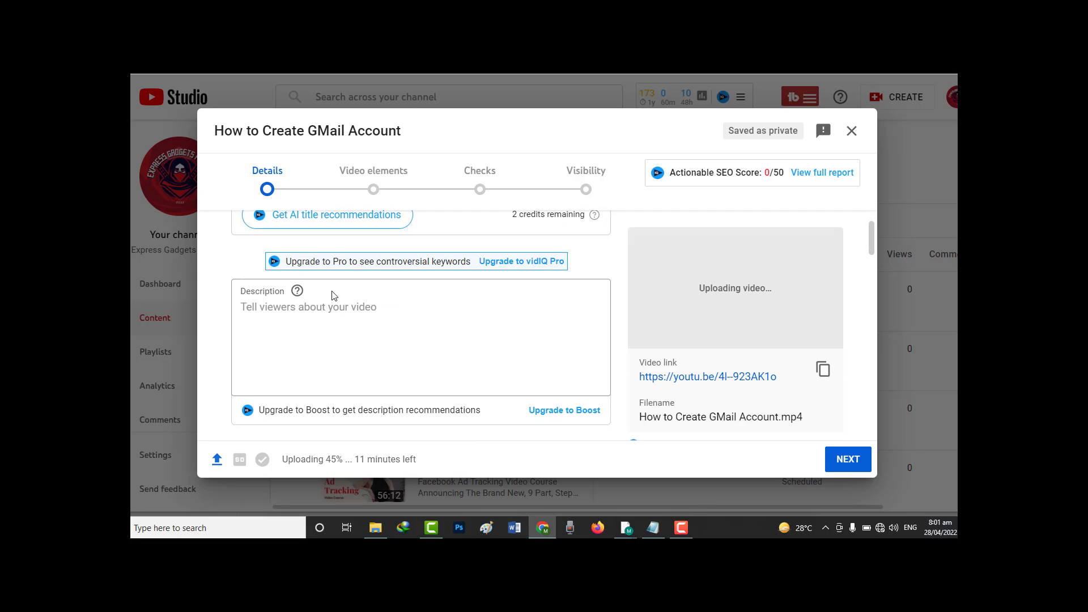
click(330, 299)
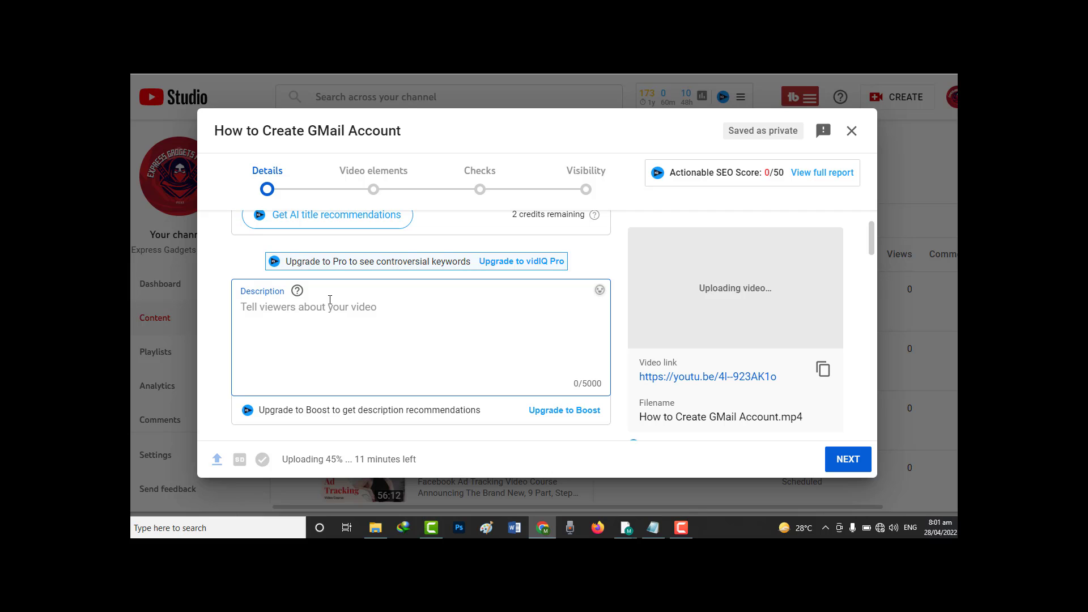
key(ctrl+v)
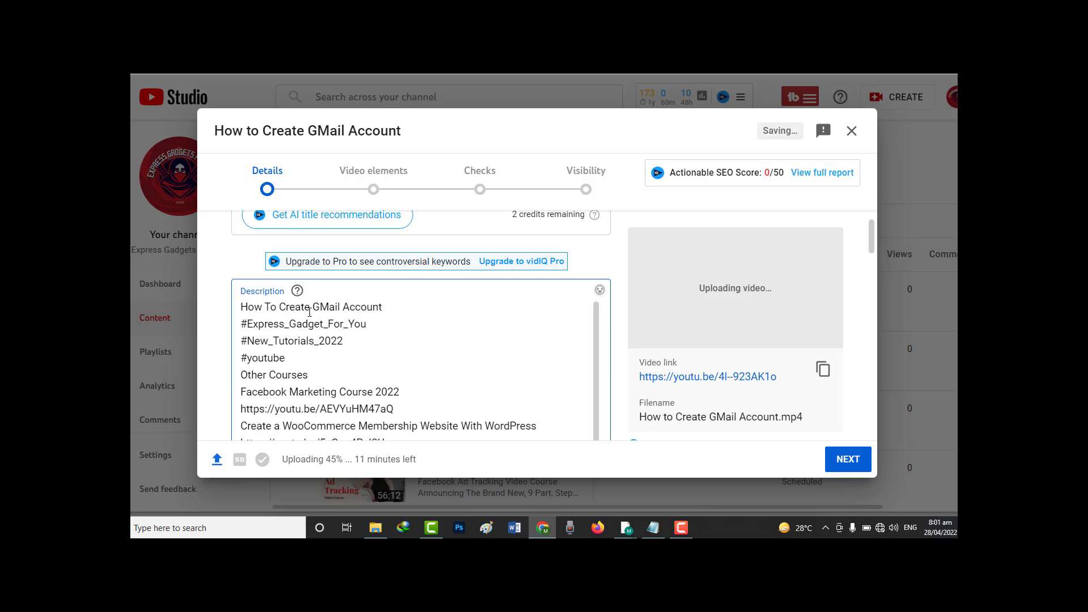
- Delete the Other Courses block of links after Part-2 in the Notepad notes
click(653, 527)
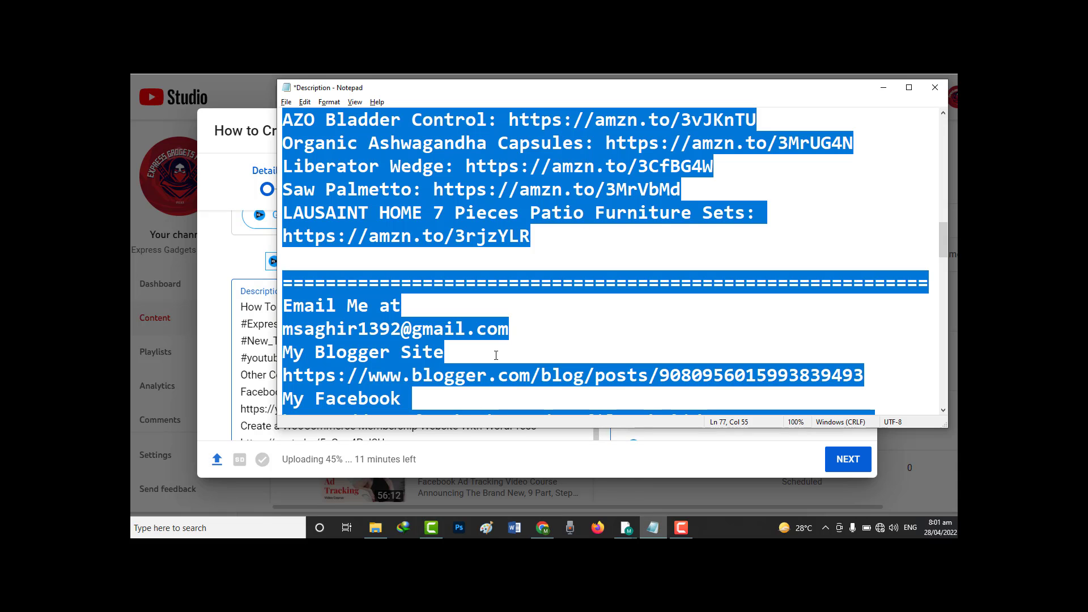
scroll(411, 279, up, 3)
scroll(408, 278, up, 2)
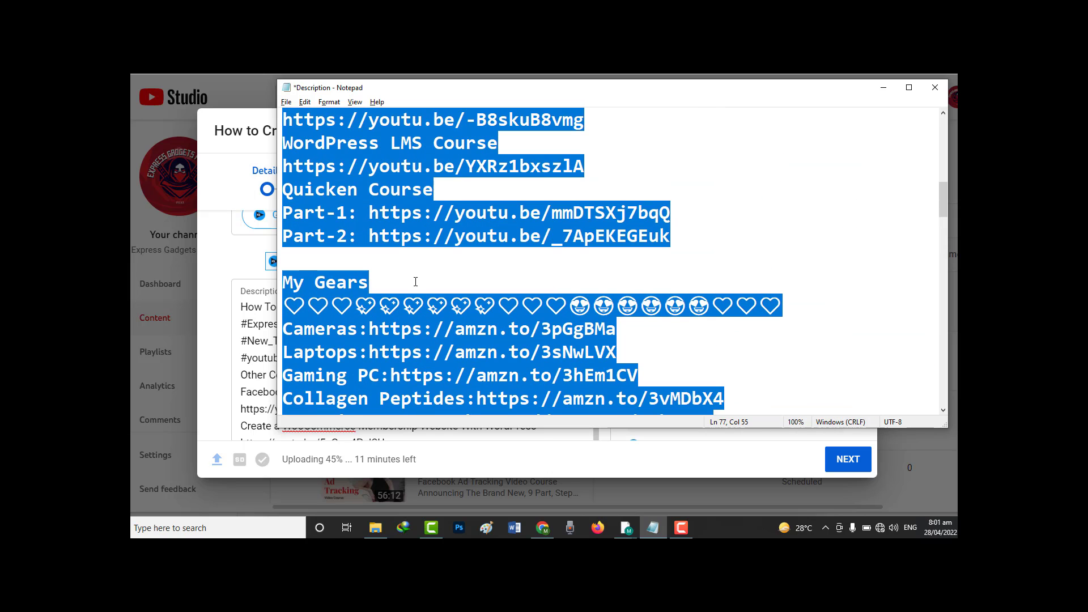
scroll(685, 311, up, 1)
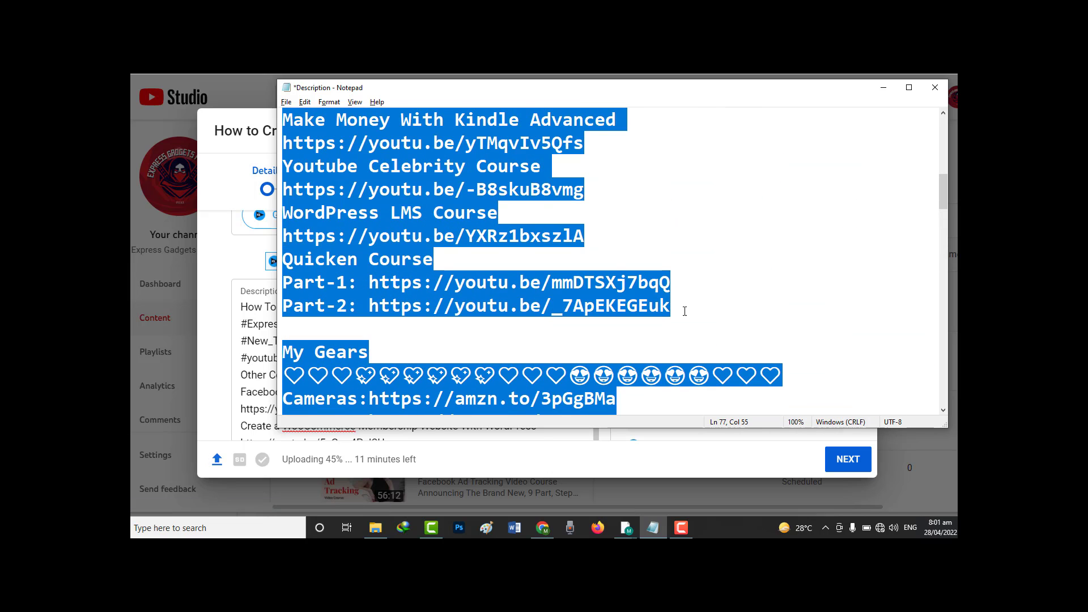
click(677, 312)
scroll(362, 291, up, 7)
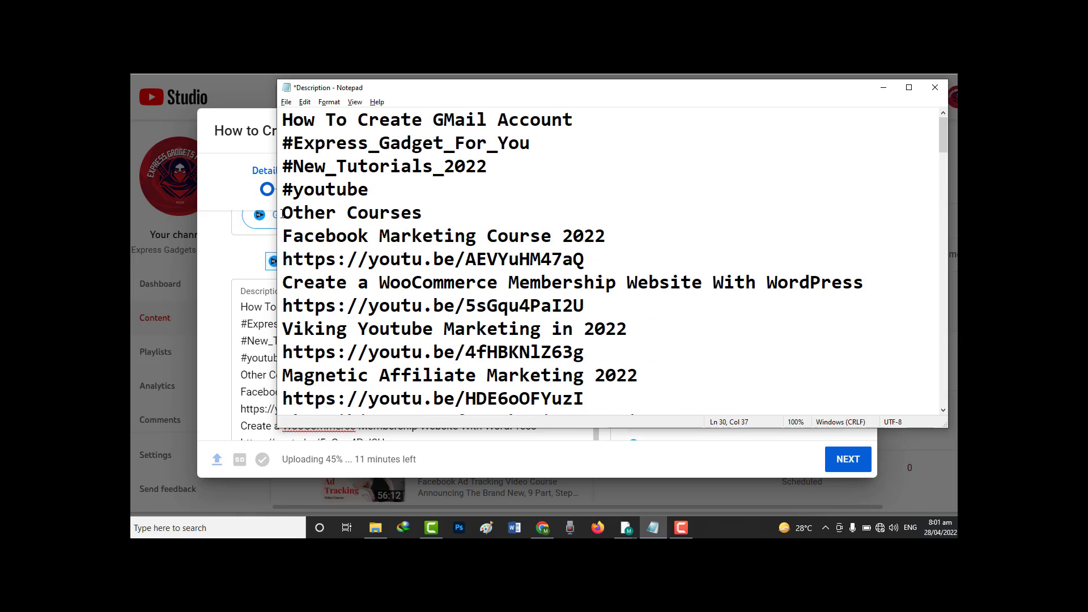
shift+click(282, 214)
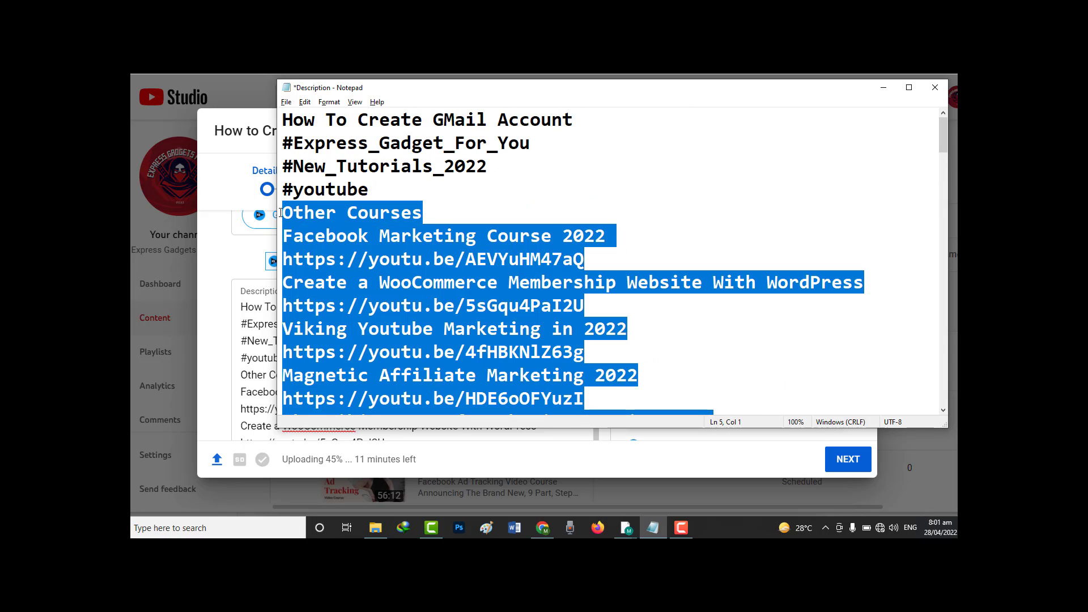
key(Delete)
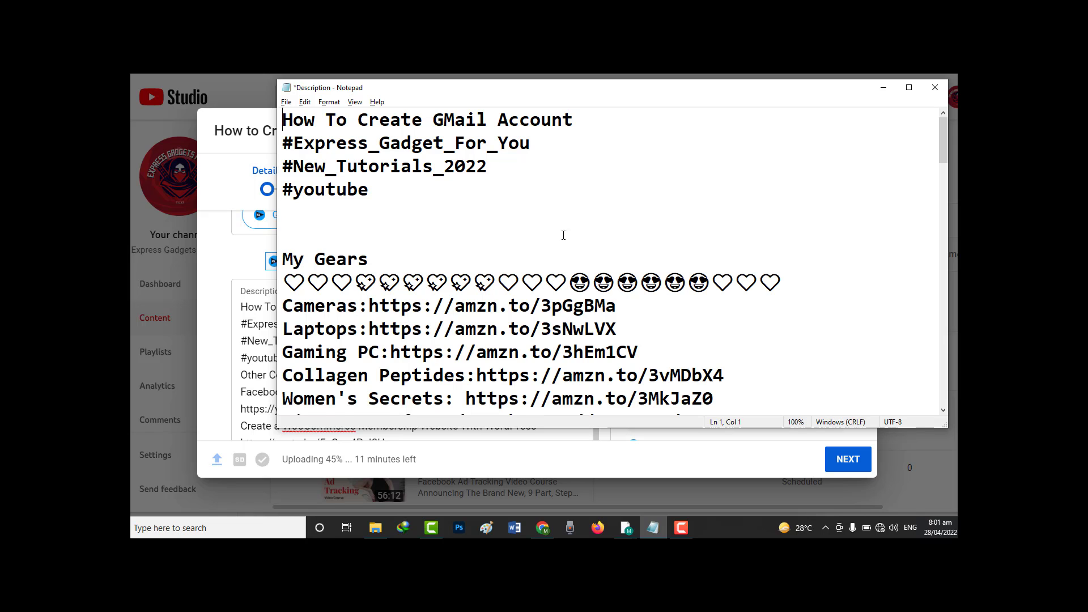
- Select the remaining notes down through the LinkedIn URL
scroll(564, 235, down, 15)
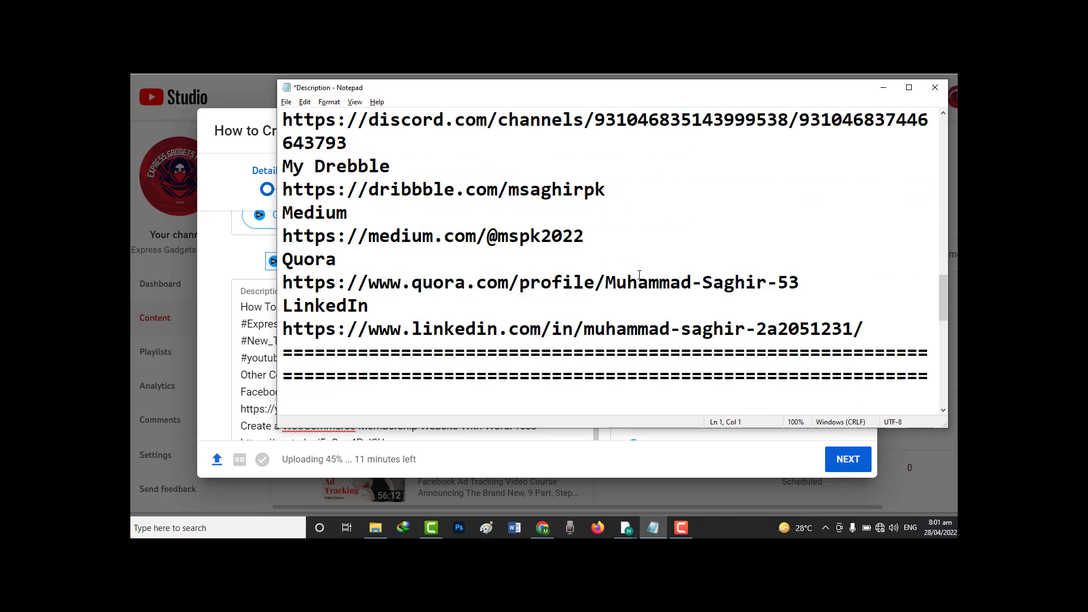
scroll(640, 275, down, 1)
shift+click(868, 259)
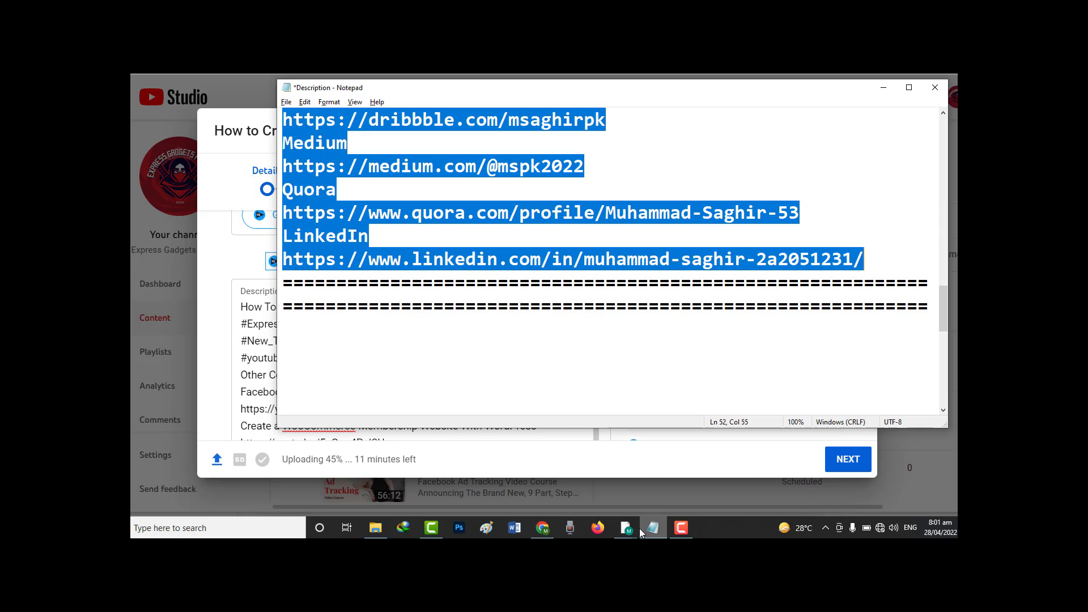
- Paste the trimmed notes into the second channel's empty description and scroll through them
mouse_move(542, 527)
click(688, 483)
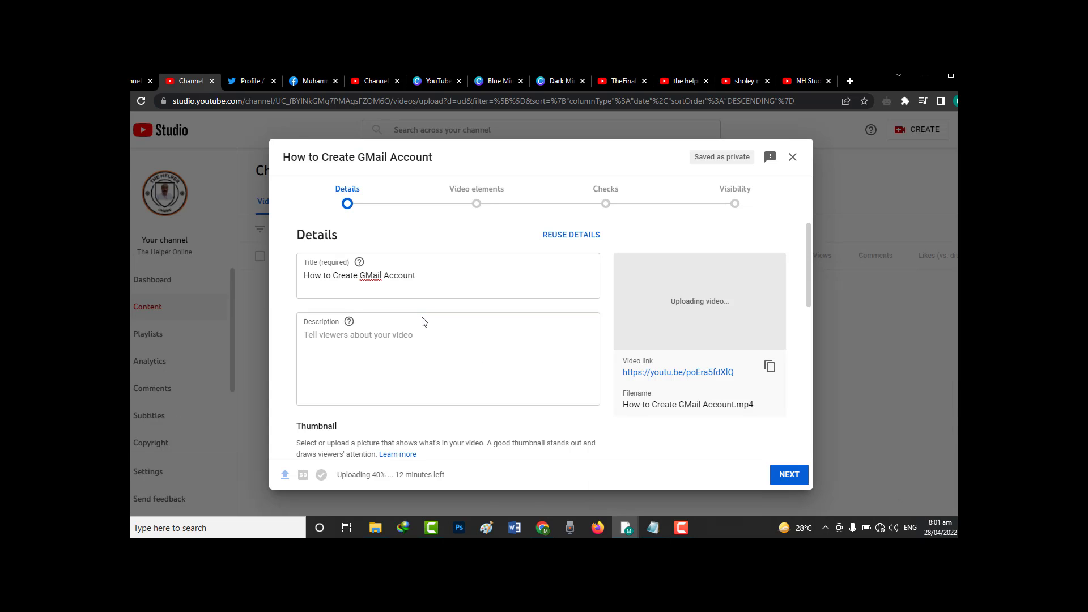
click(422, 322)
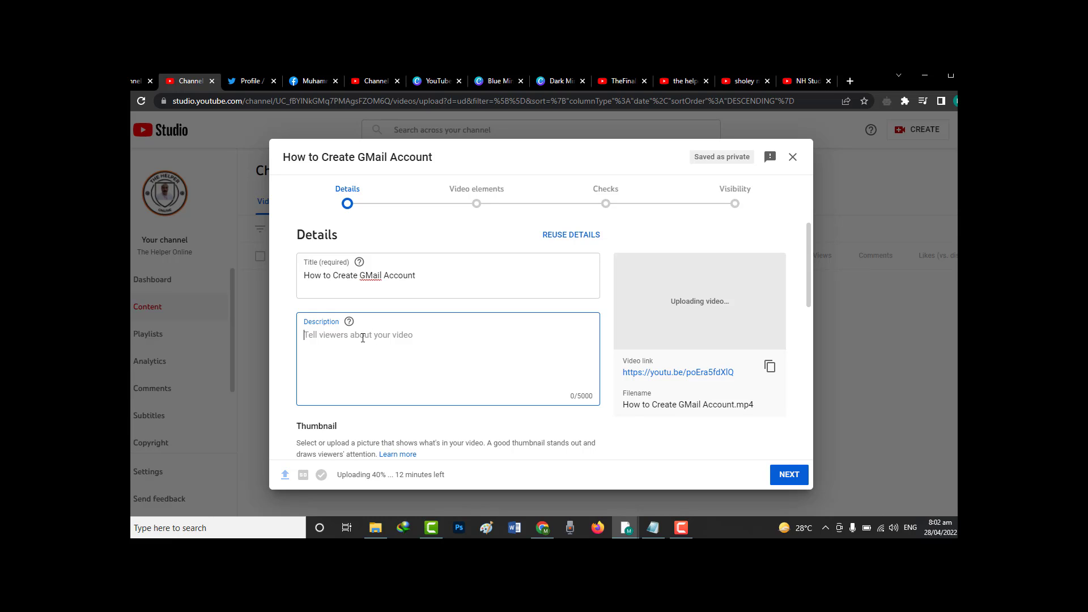
key(ctrl+v)
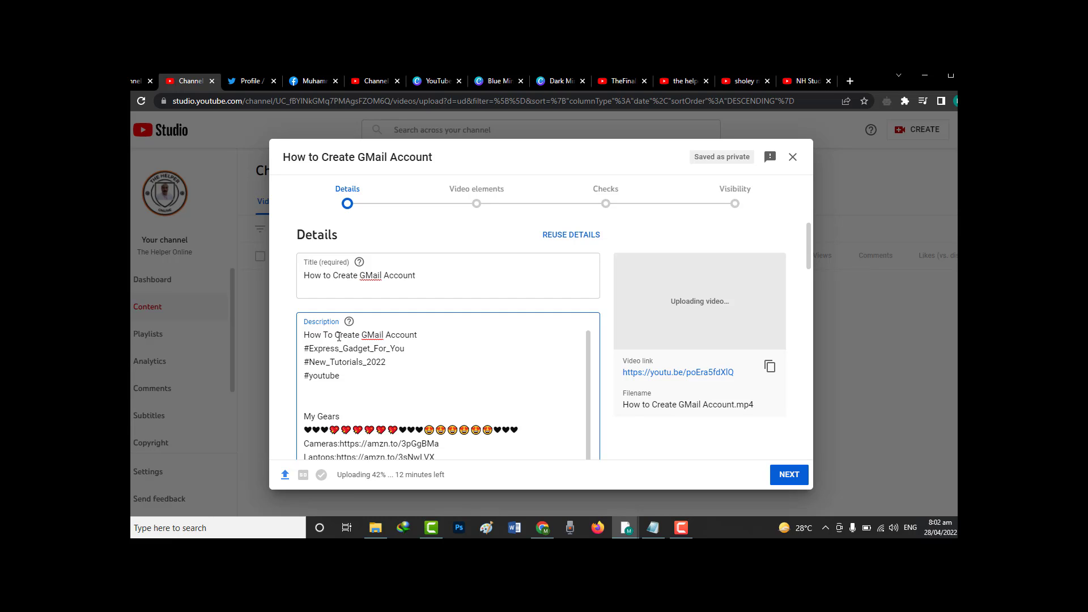
scroll(461, 404, down, 10)
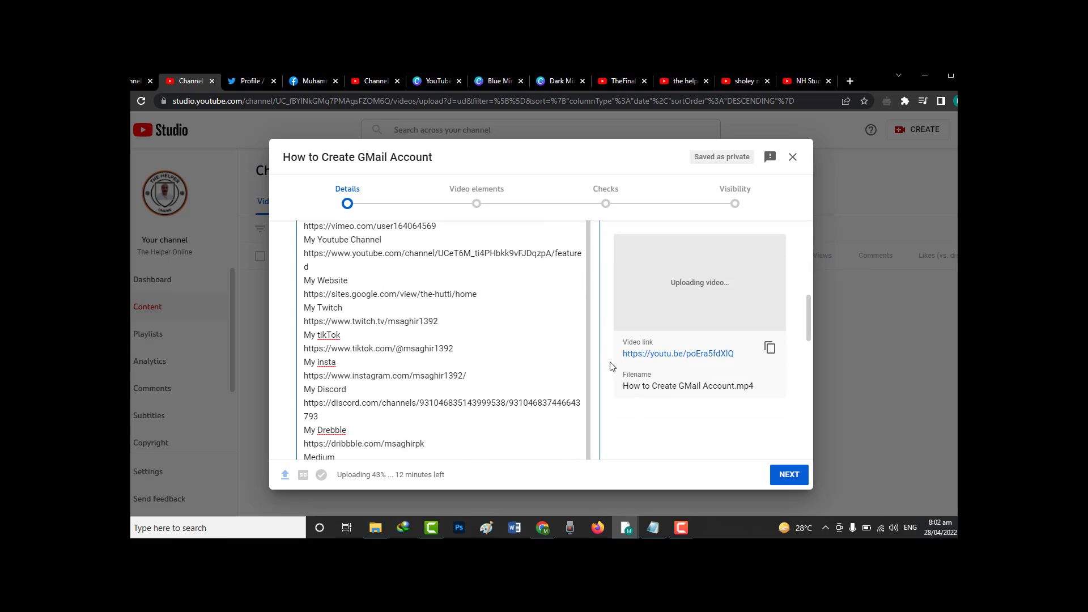
scroll(613, 367, down, 5)
scroll(330, 292, down, 3)
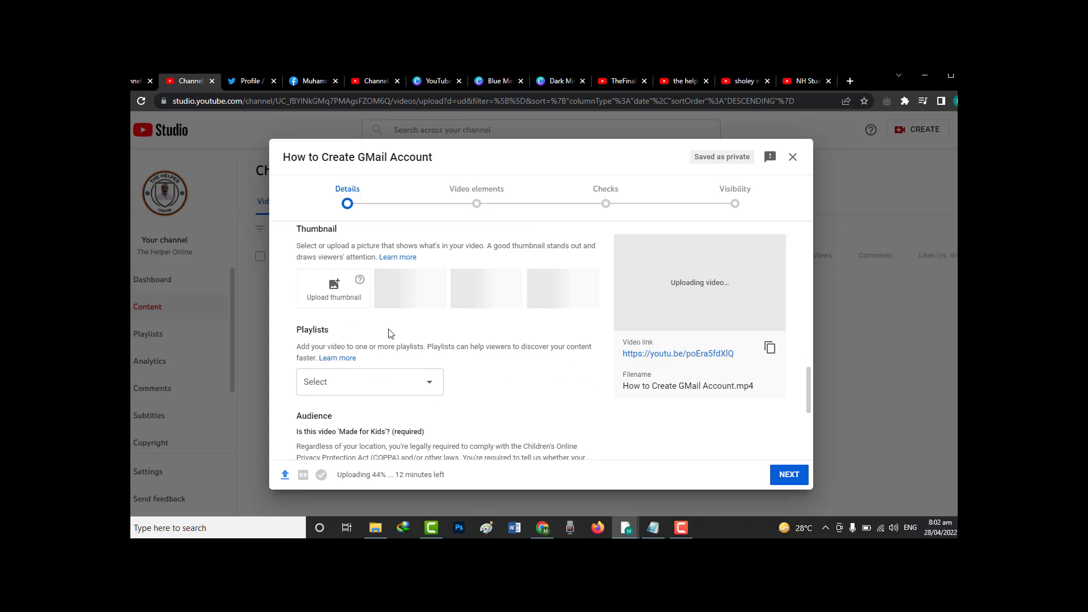
- Try Upload thumbnail, then close the Gain access phone-verification notice
click(331, 293)
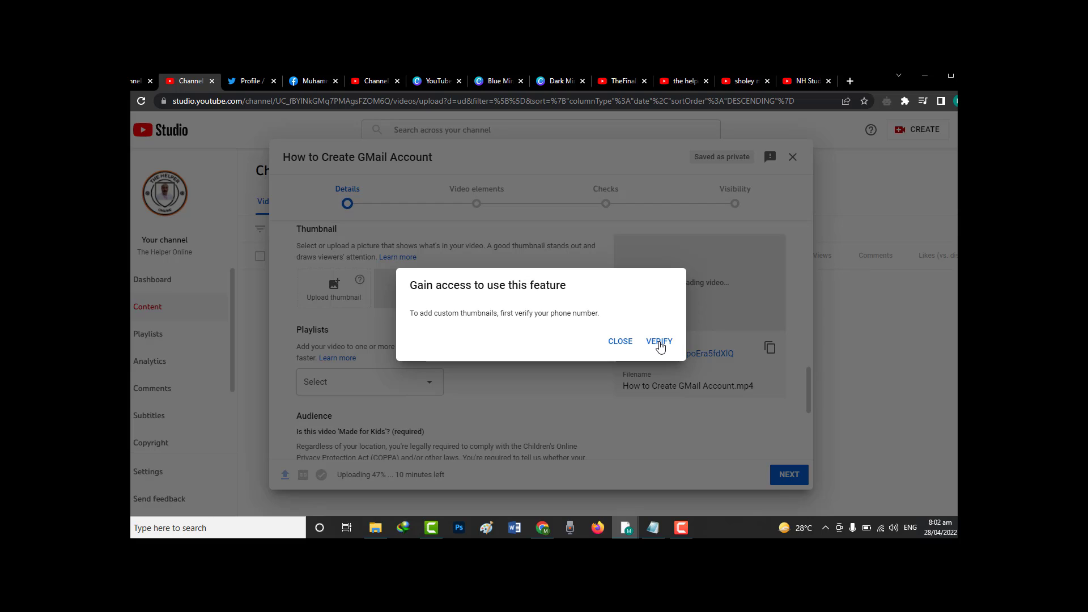
click(621, 342)
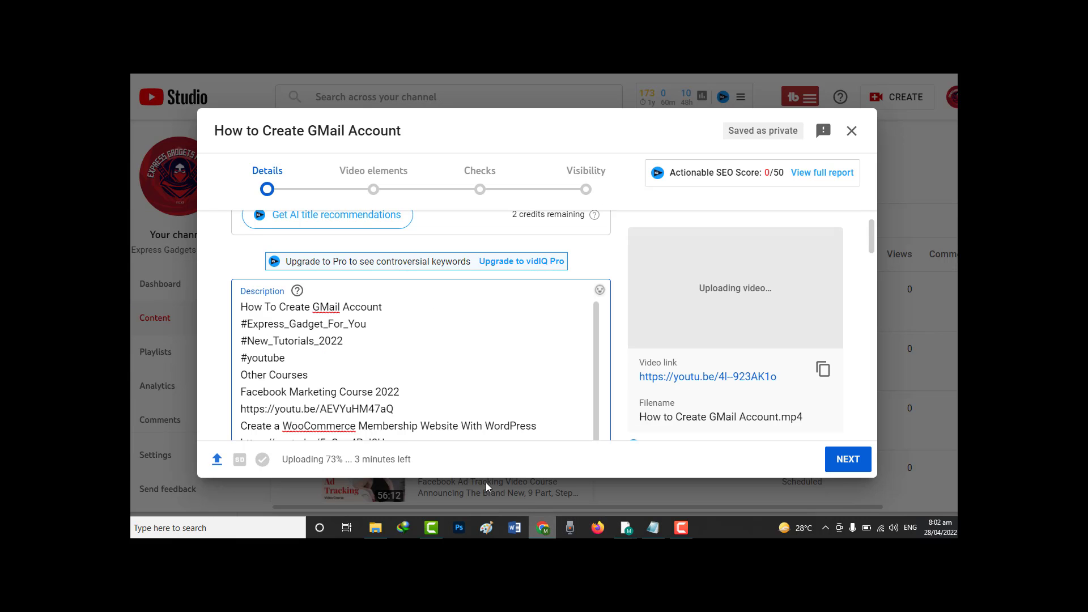
- Upload Blue Minimalist Business You Tube Thumbnail as the video's custom thumbnail
scroll(619, 369, down, 10)
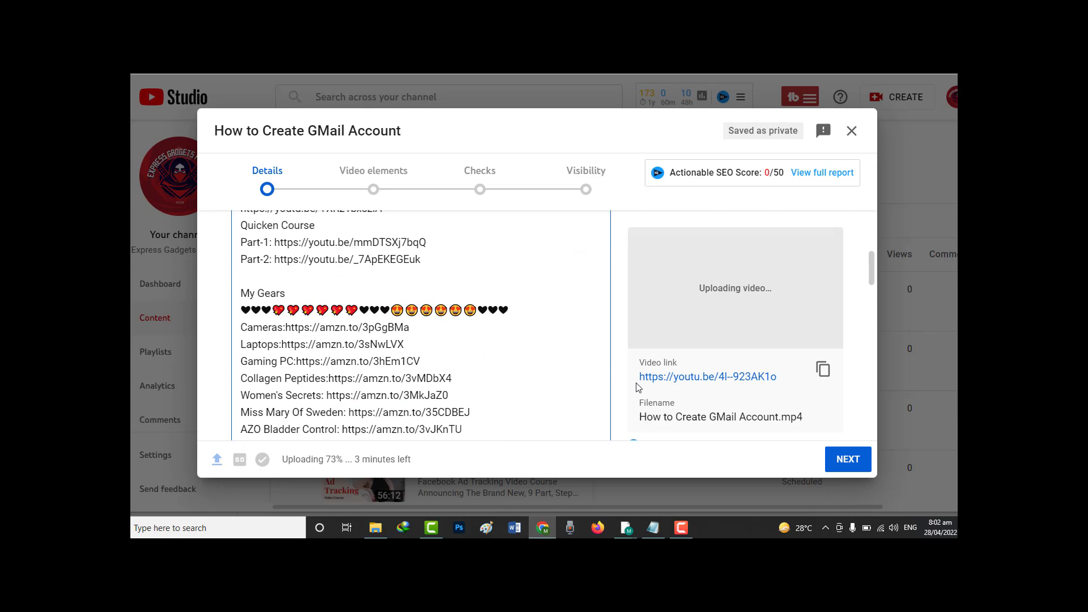
scroll(637, 388, down, 8)
scroll(421, 377, up, 4)
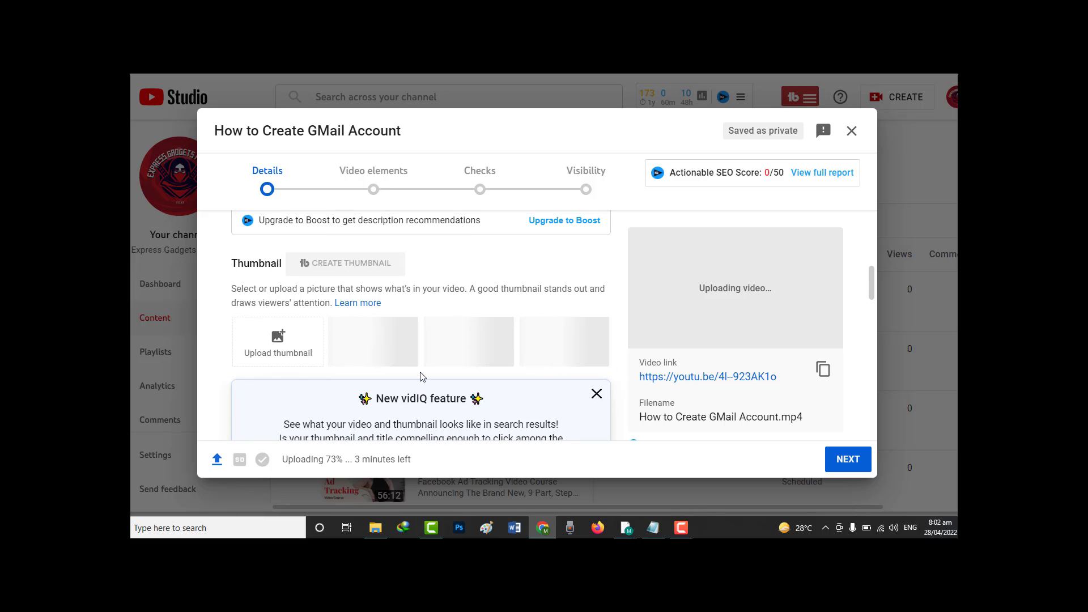
click(286, 348)
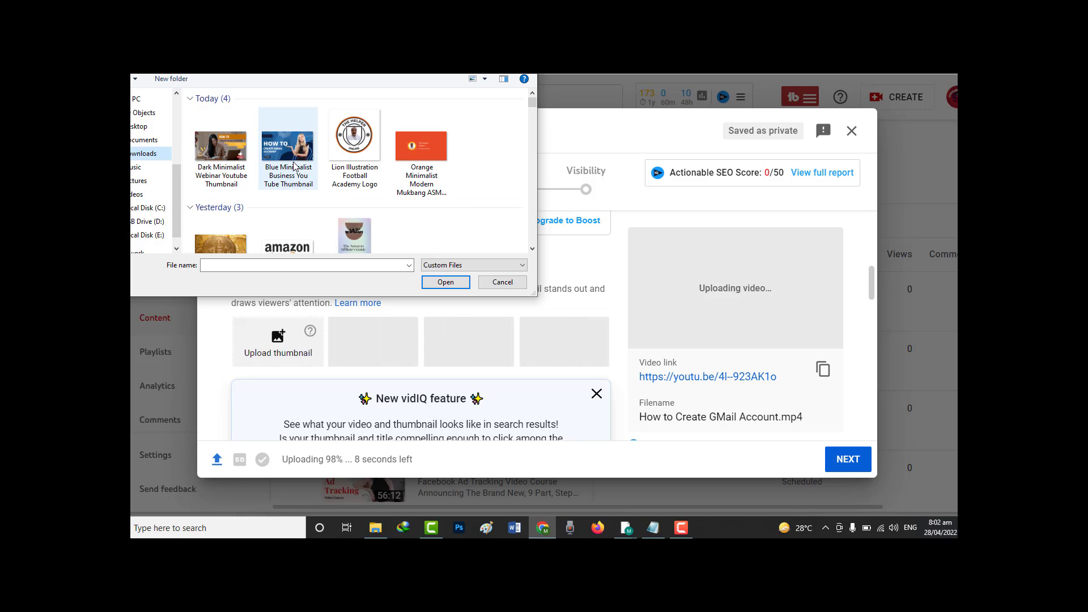
click(291, 162)
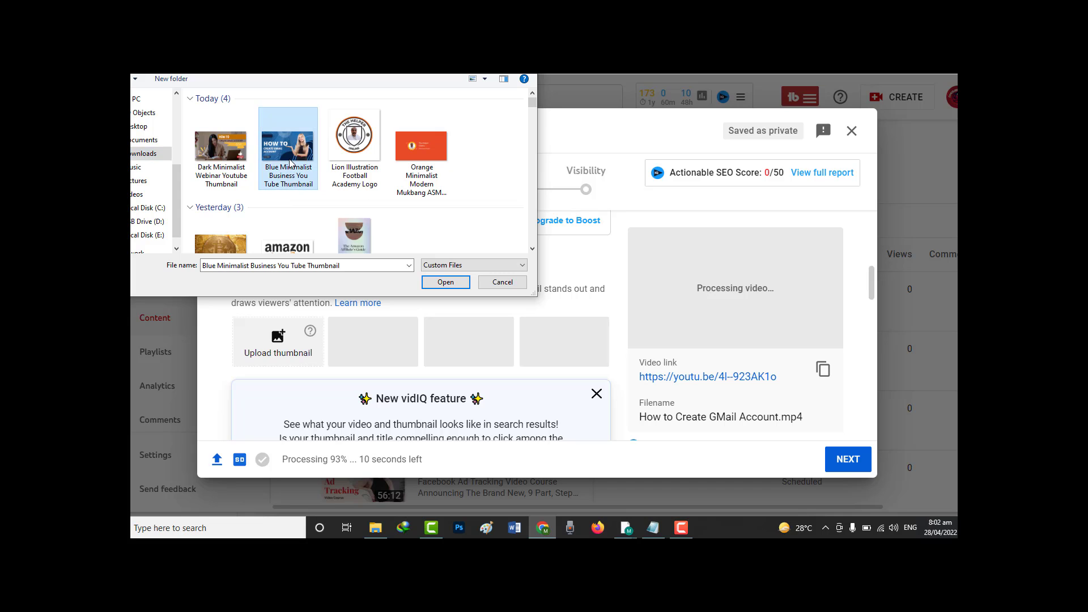
click(442, 282)
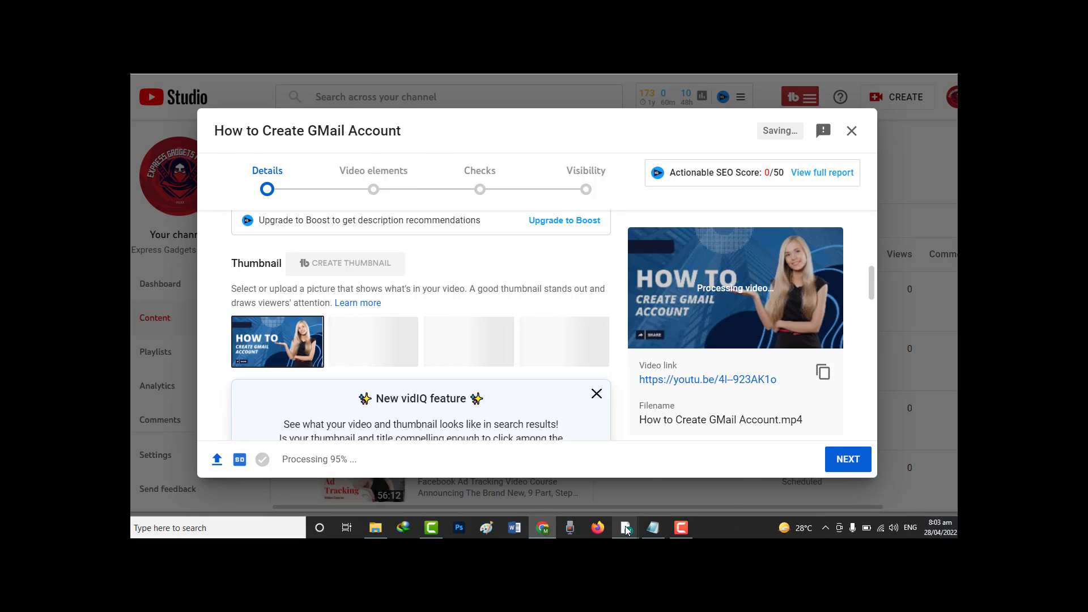
- Retry the custom thumbnail on the second channel's upload, verify the channel, and request a text code for the phone number
mouse_move(627, 530)
click(649, 501)
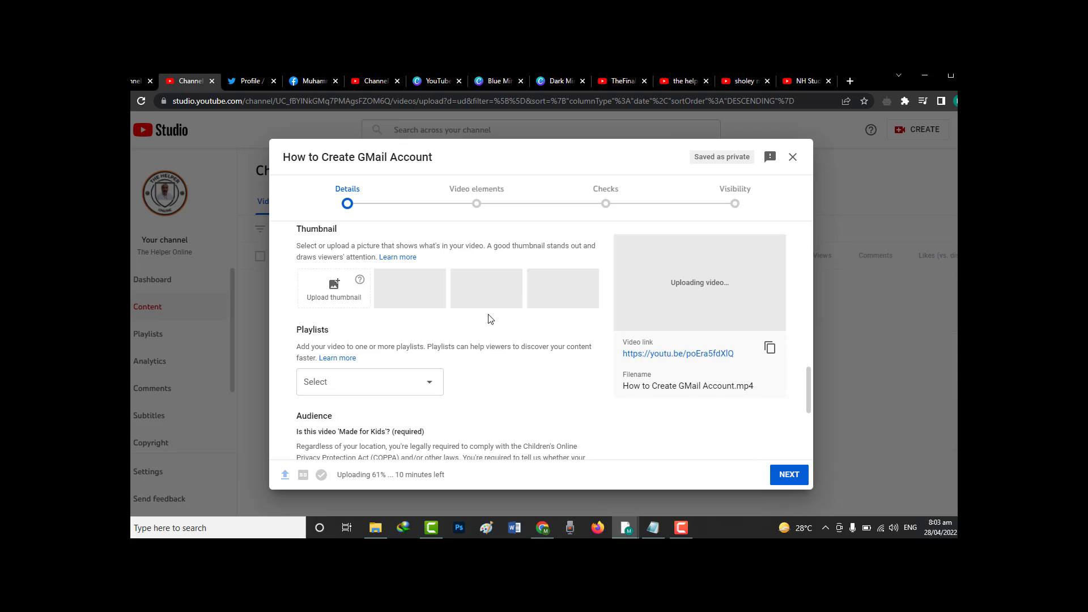
click(334, 288)
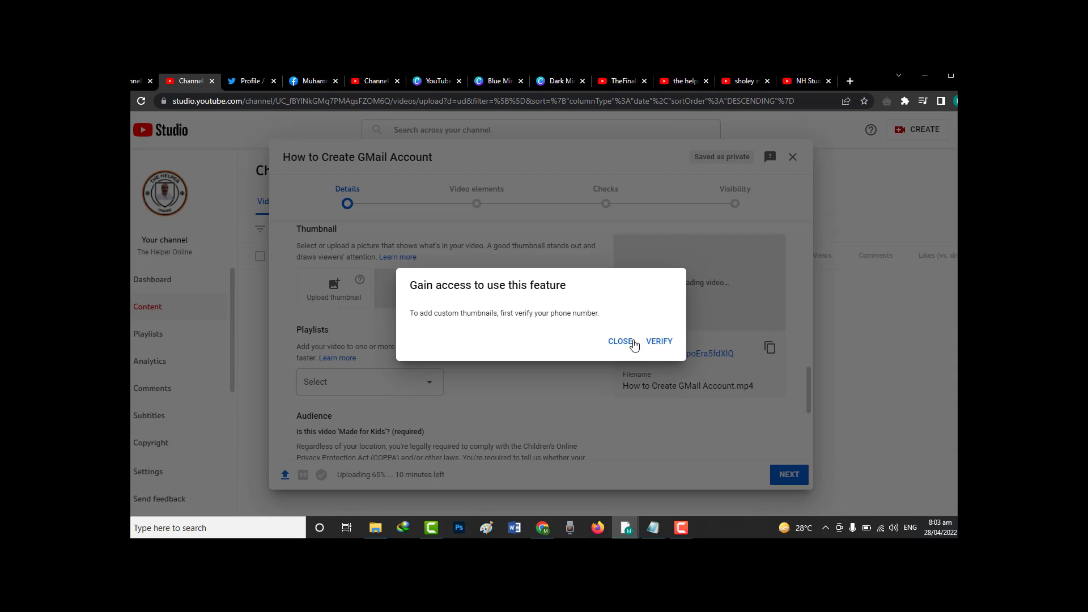
click(659, 341)
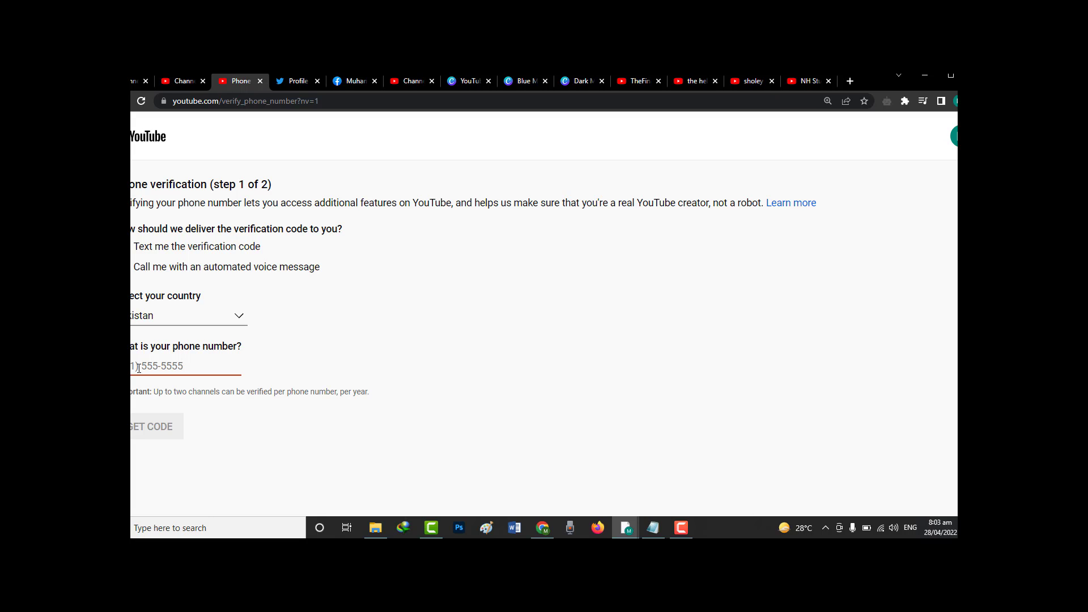
text(0)
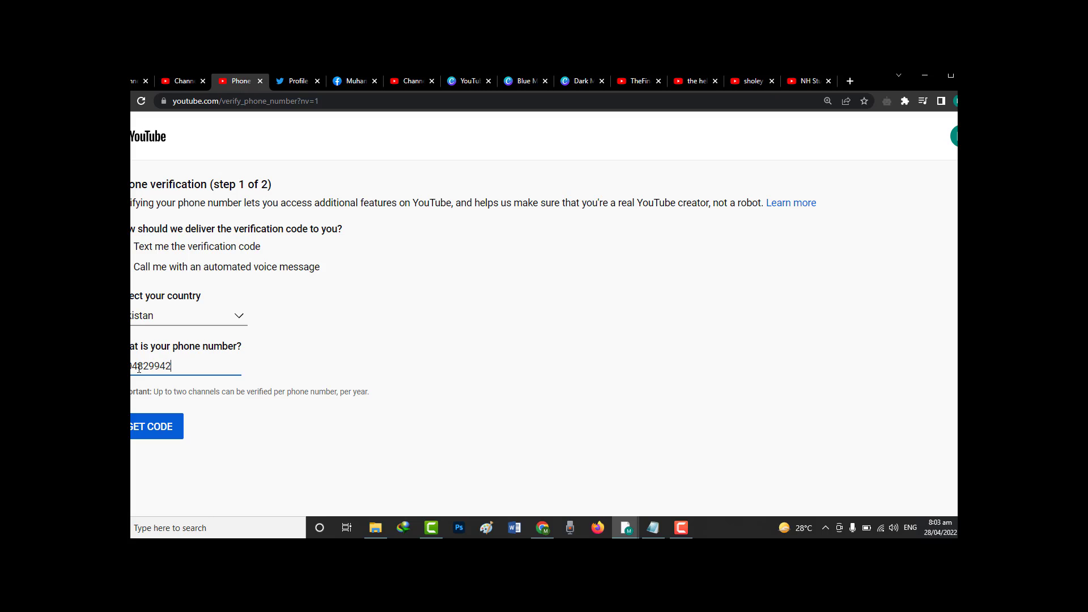
click(155, 431)
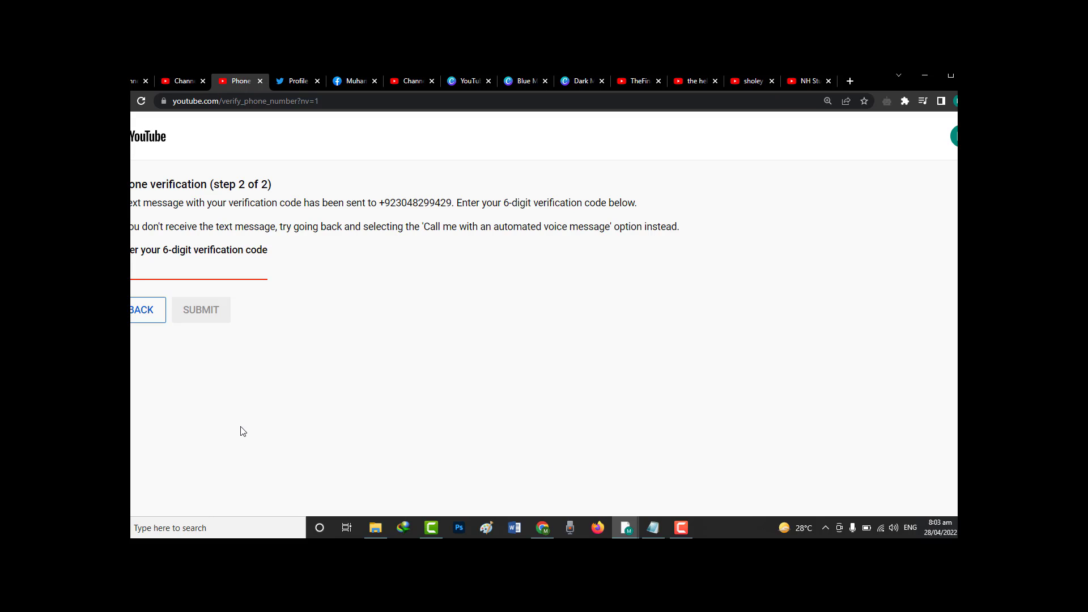
- Enter the six-digit code received by text and submit it
click(210, 268)
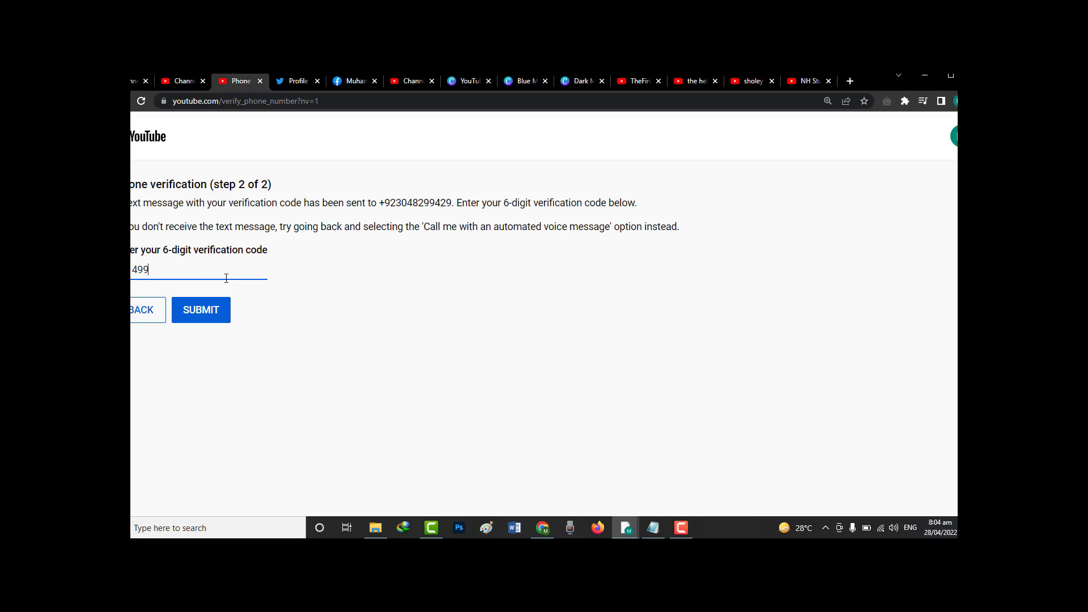
click(219, 310)
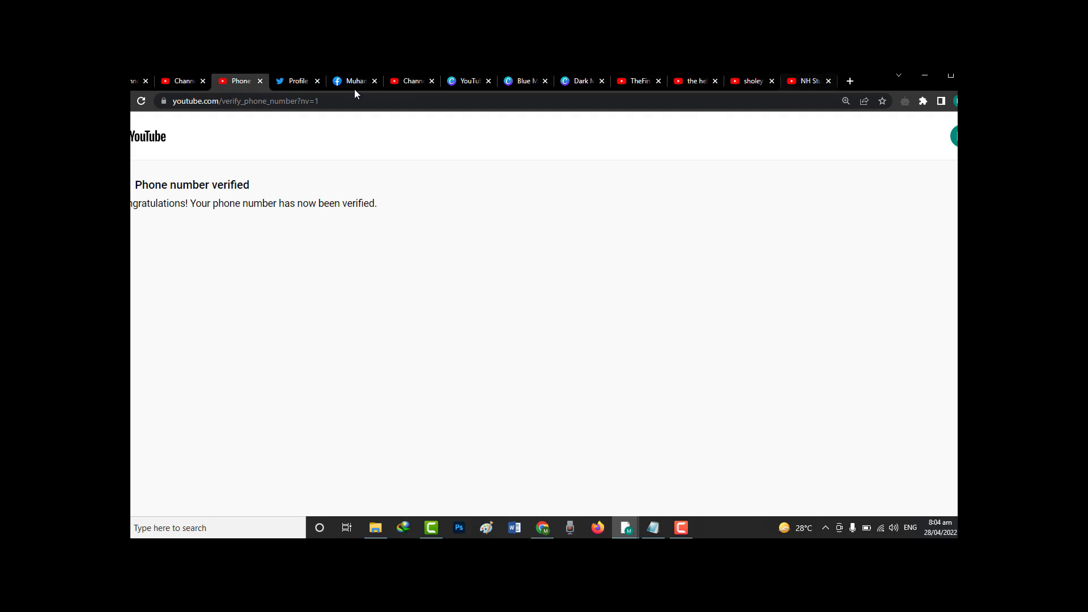
- Glance at the monetisation and verification tabs, then return to the video's upload details
click(413, 80)
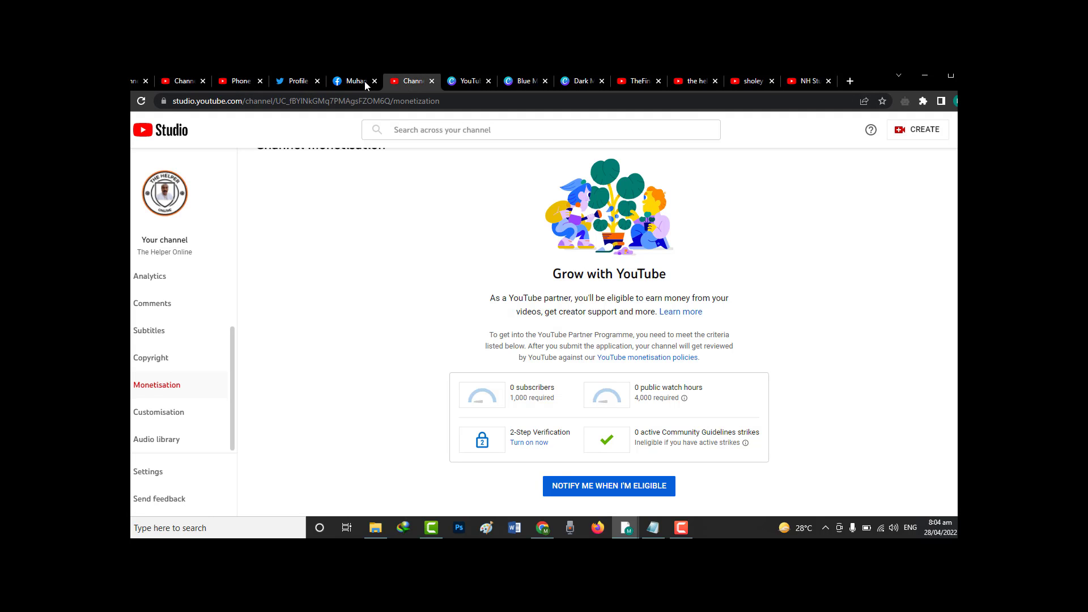
click(236, 79)
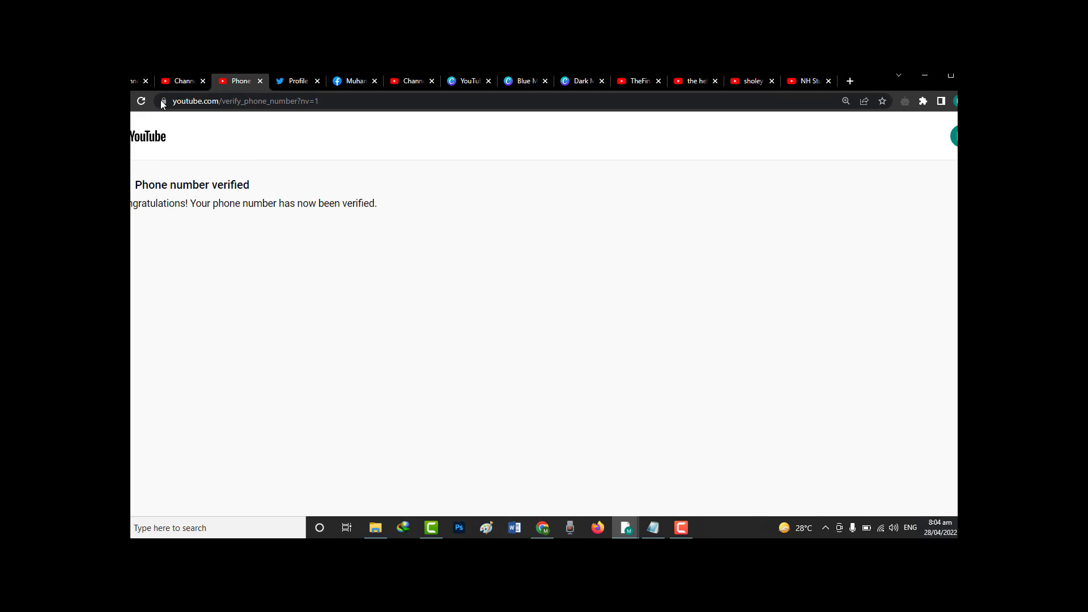
click(174, 80)
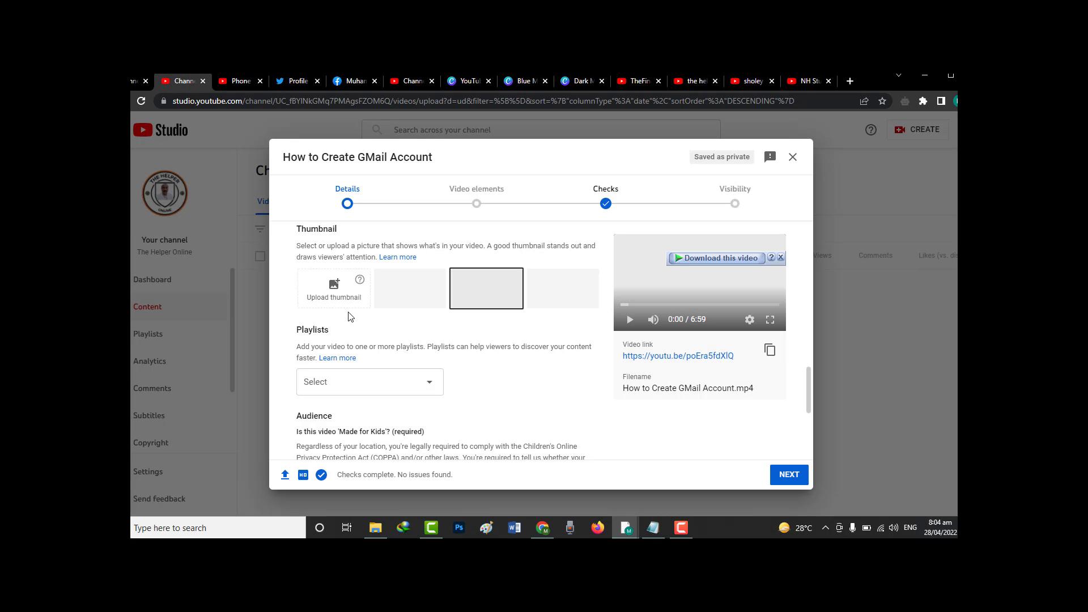
- Dismiss the unavailable notice and upload Dark Minimalist Webinar Youtube Thumbnail from Downloads as the thumbnail
click(332, 292)
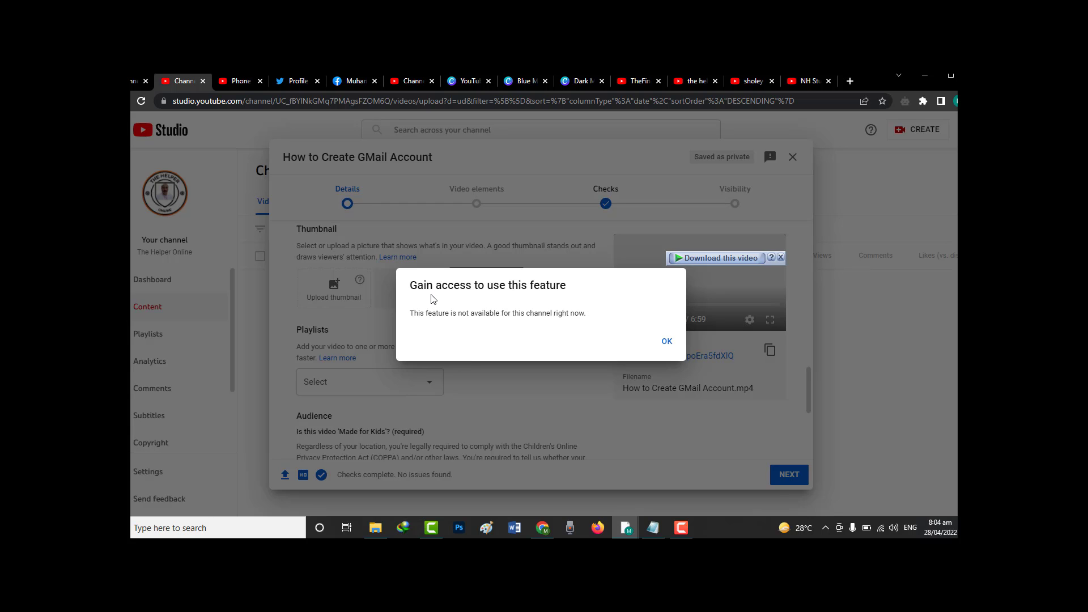
click(666, 342)
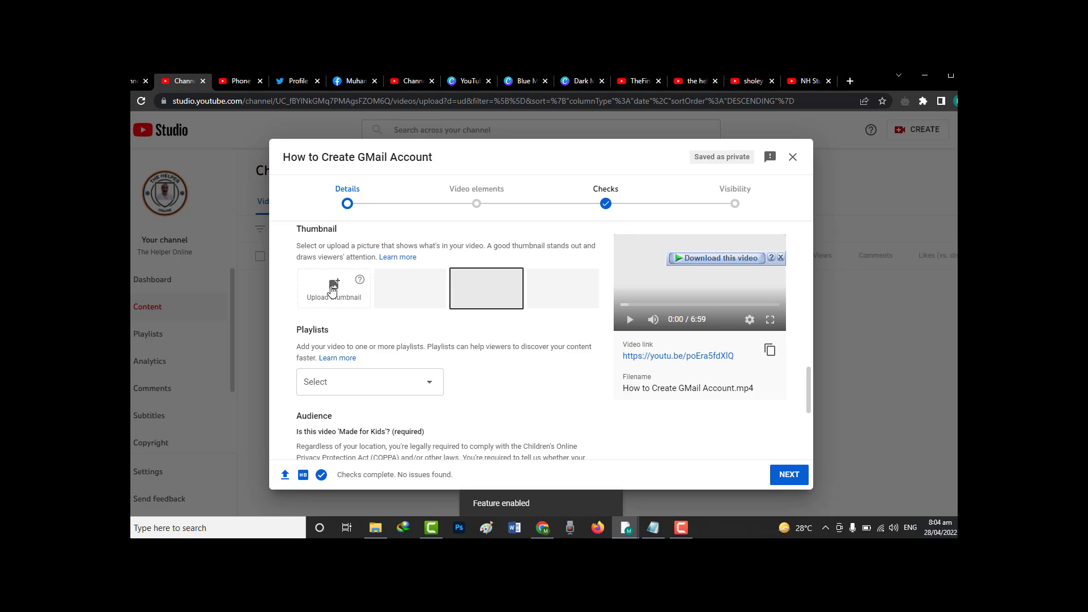
click(333, 288)
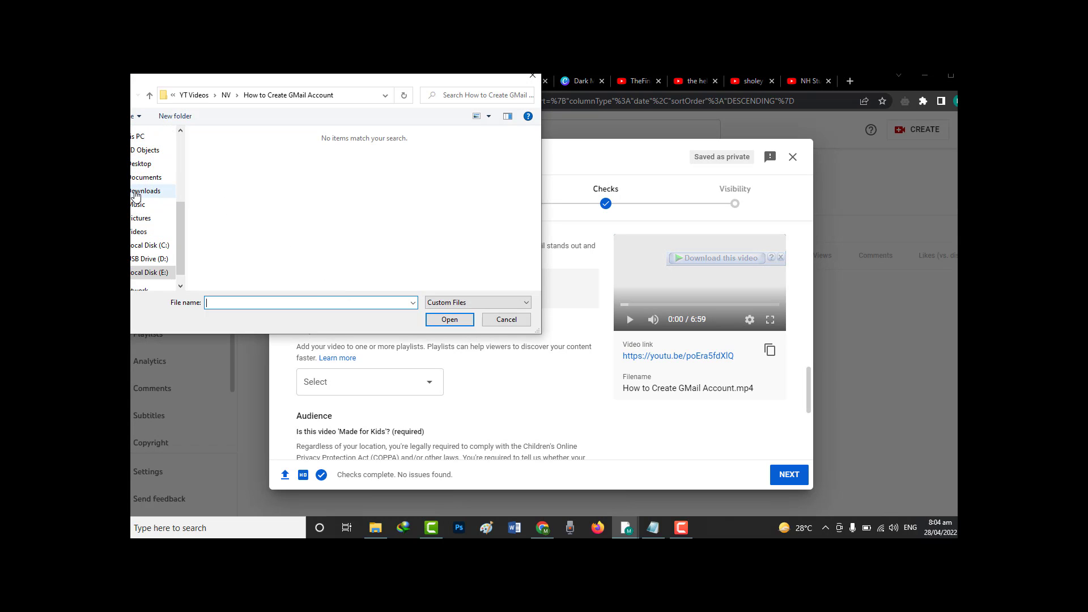
click(136, 192)
click(229, 178)
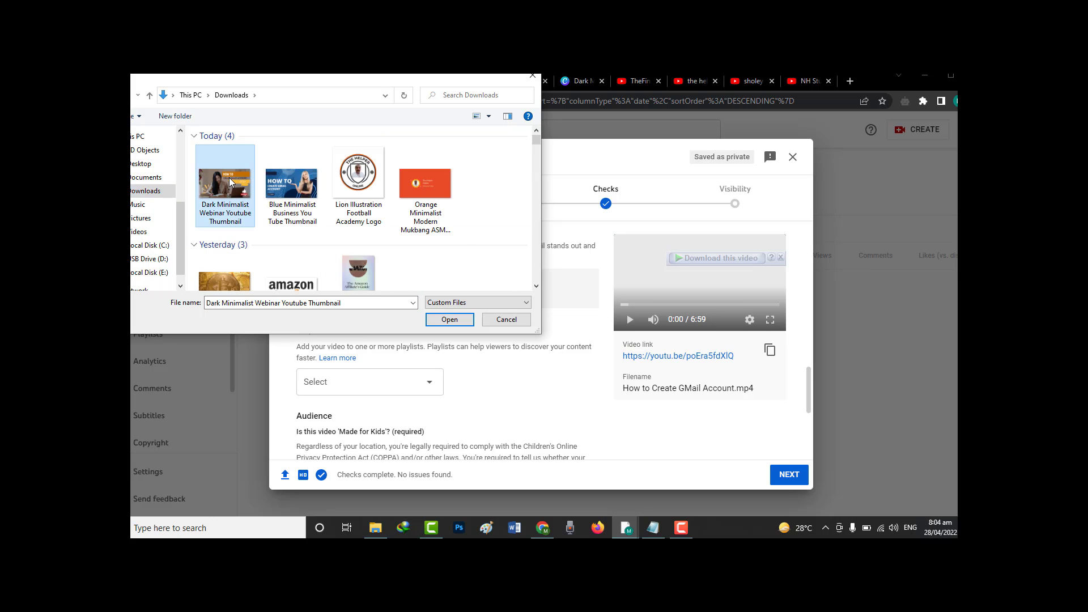
click(450, 319)
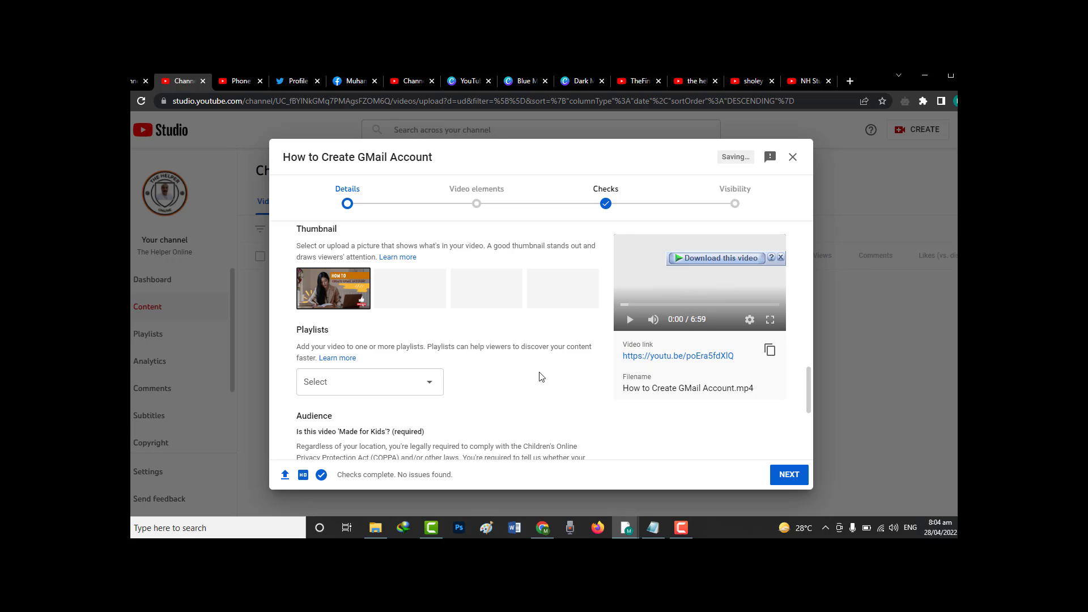
- Create a playlist titled 'Tips' and tick it so the GMail video is added
scroll(501, 323, up, 4)
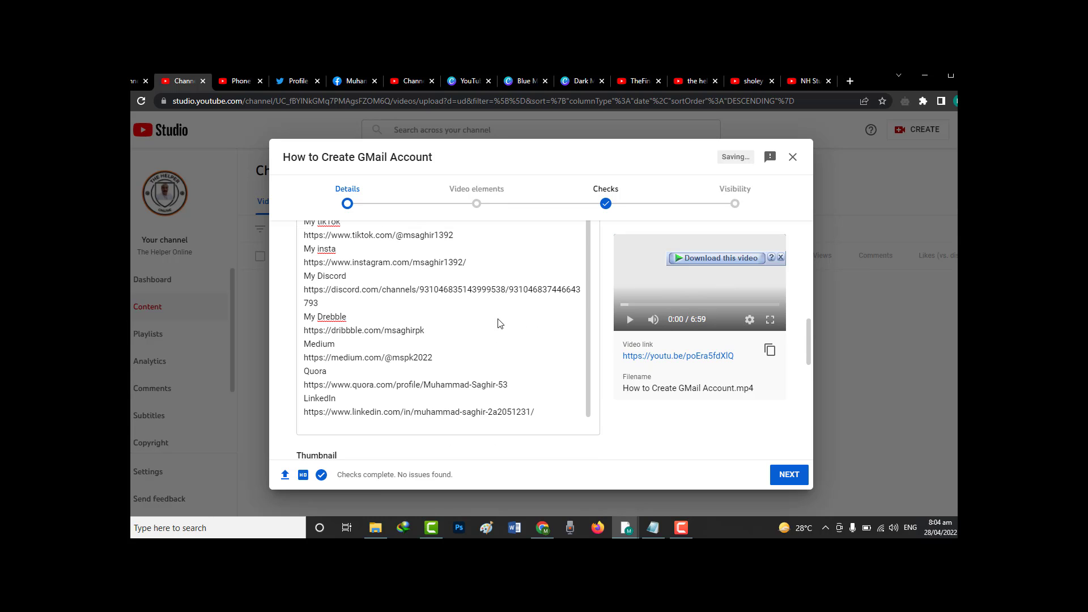
scroll(640, 367, down, 3)
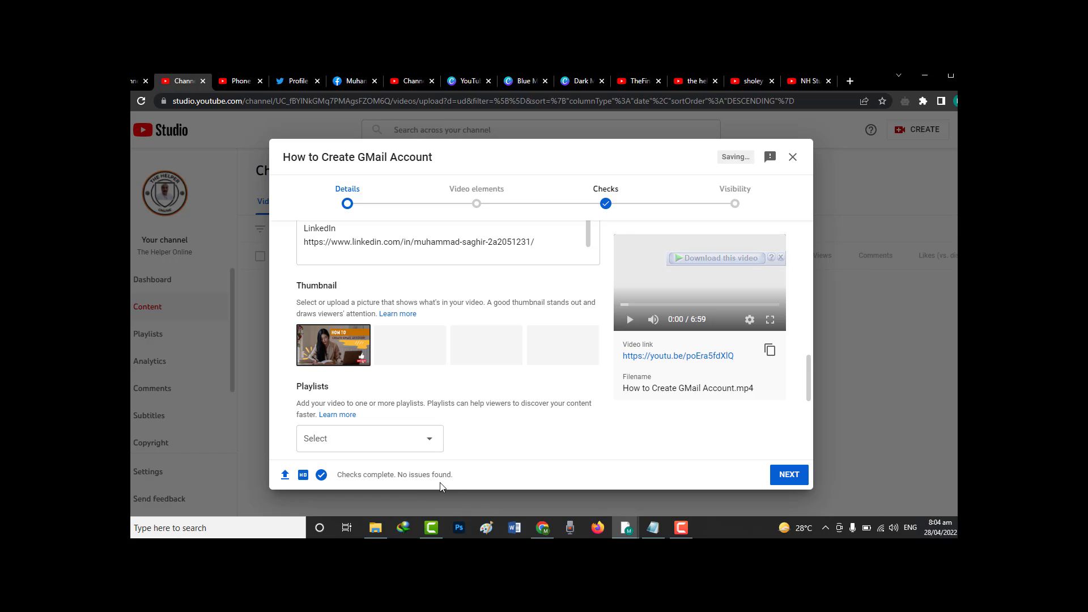
scroll(412, 413, down, 1)
scroll(412, 414, down, 2)
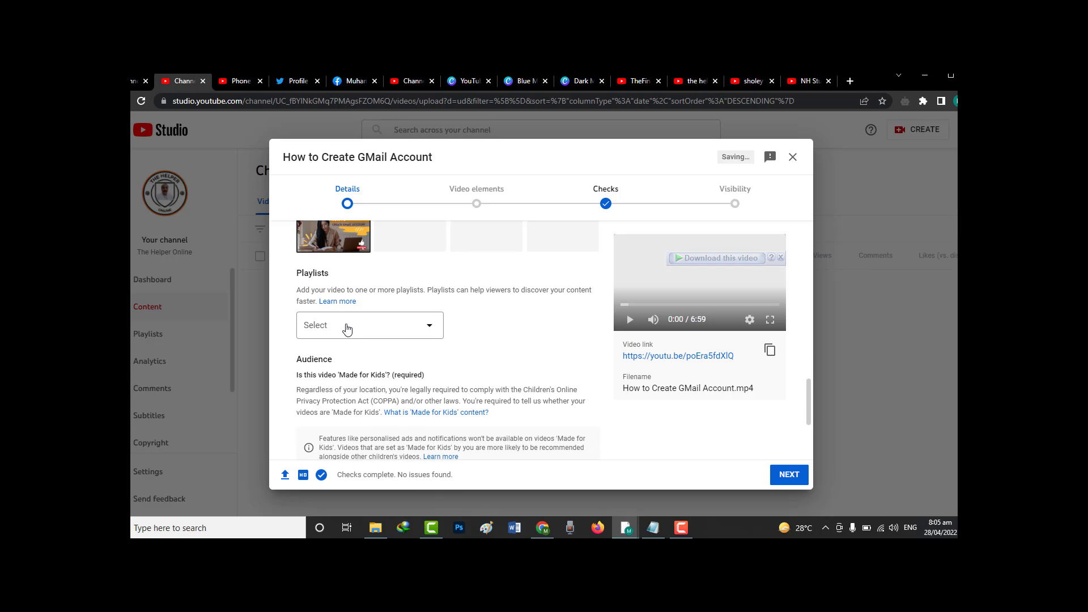
click(347, 326)
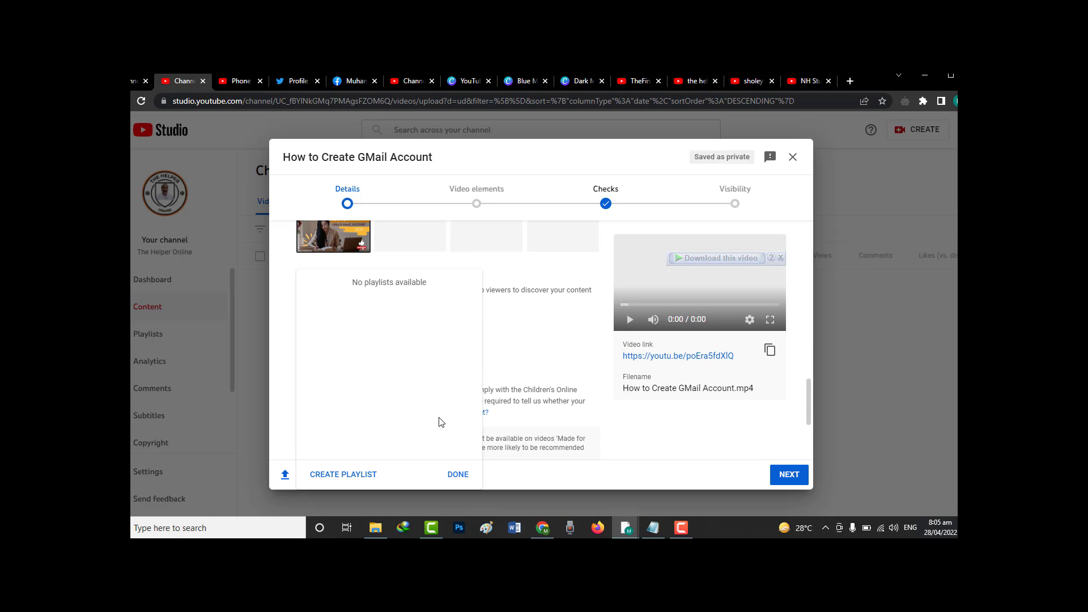
click(363, 476)
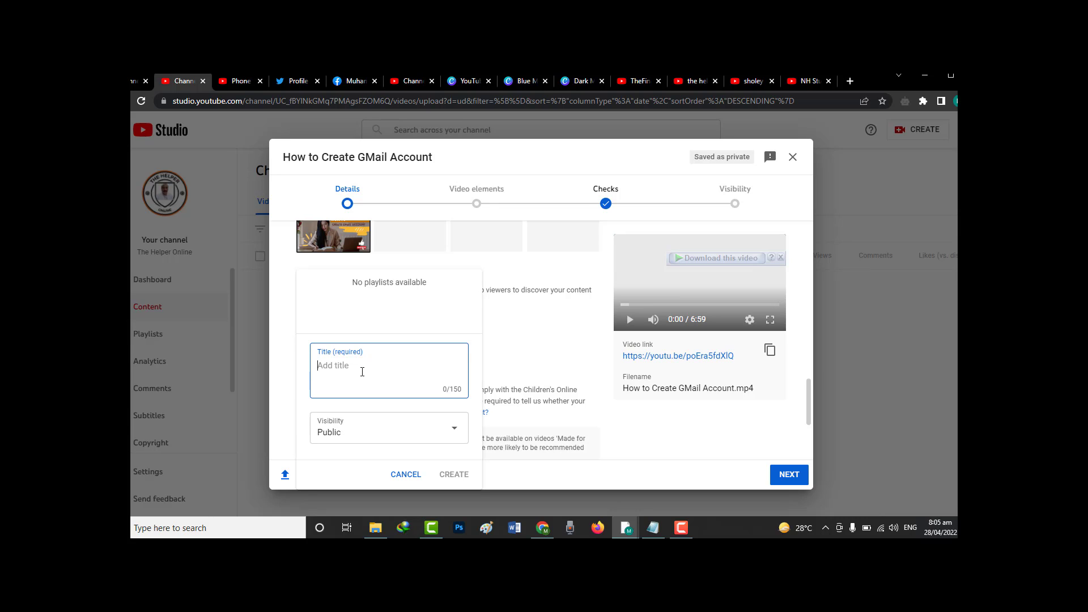
text(Tips)
click(454, 478)
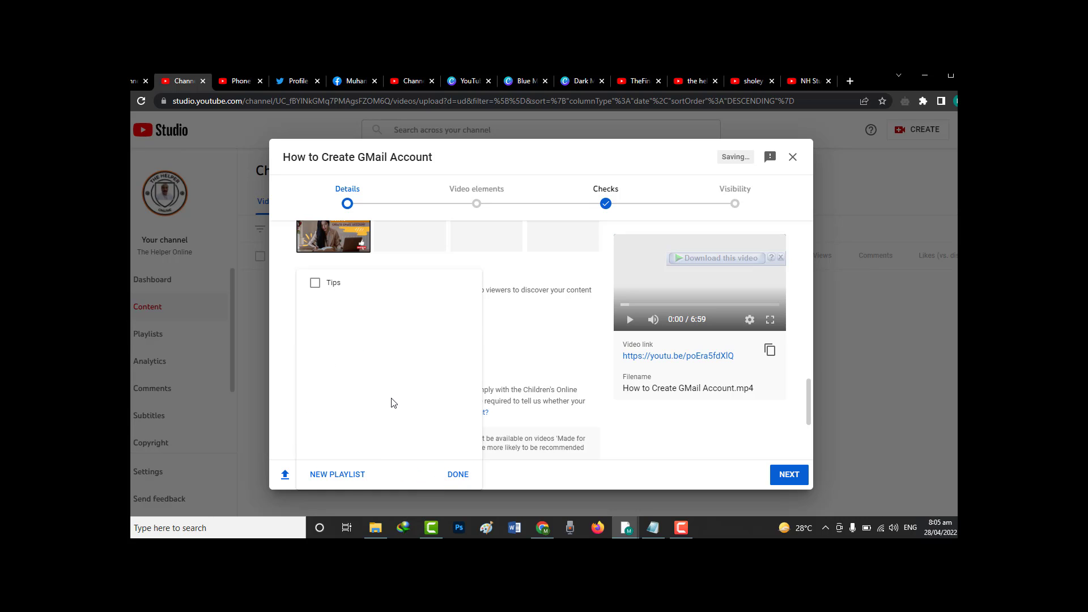
click(314, 283)
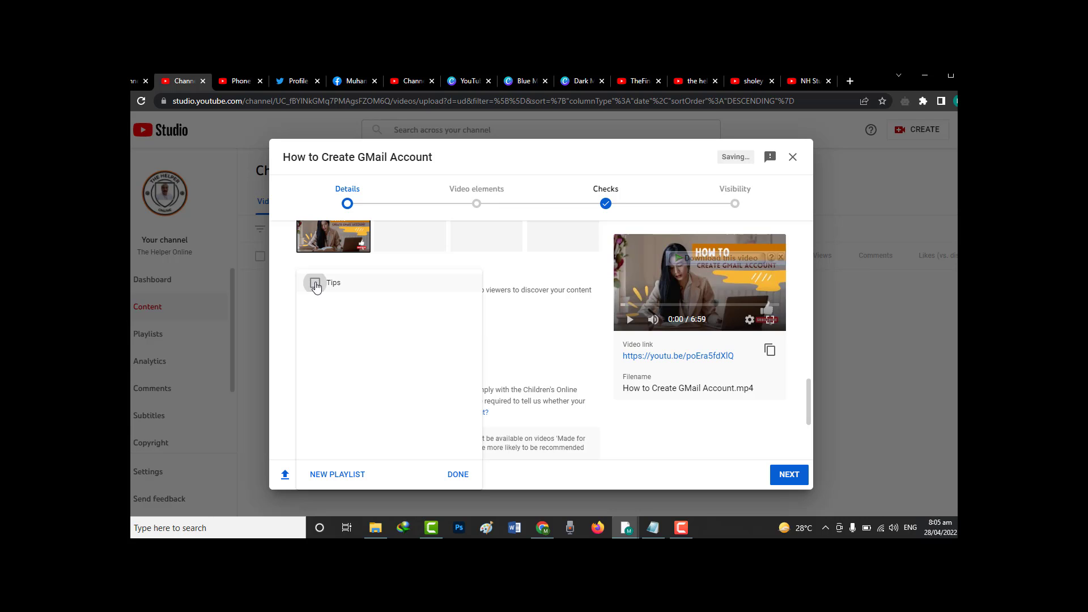
click(458, 476)
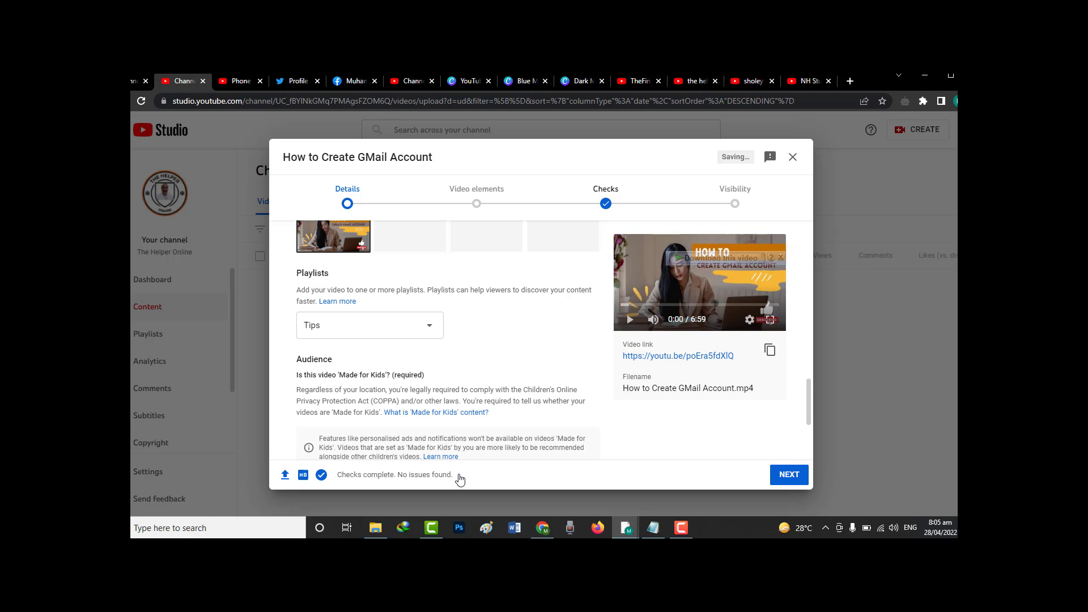
- Set the Audience to 'No, it's not Made for Kids'
scroll(425, 391, down, 2)
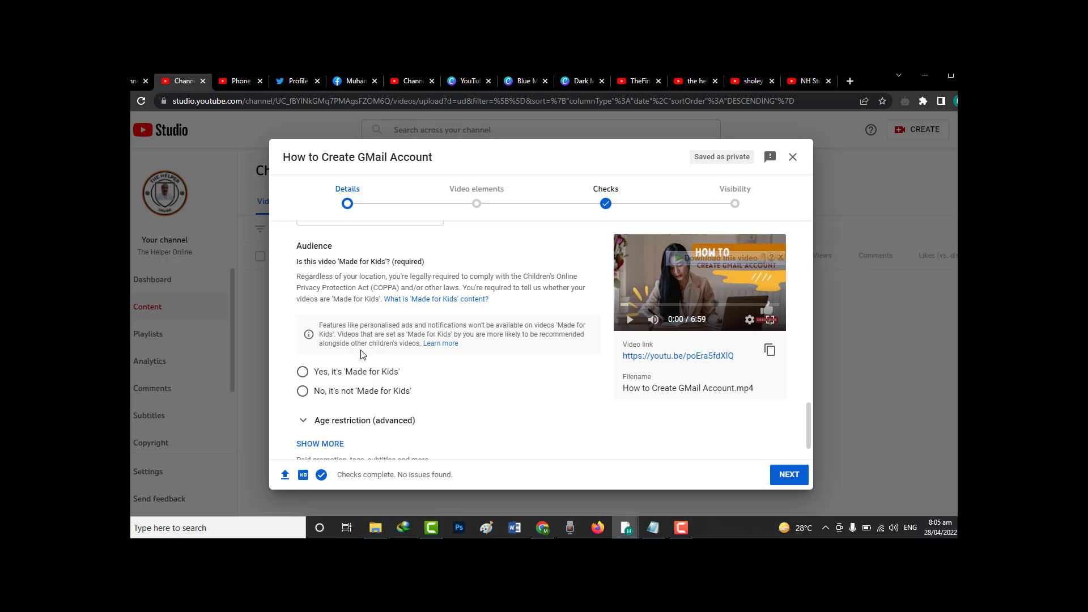
click(304, 374)
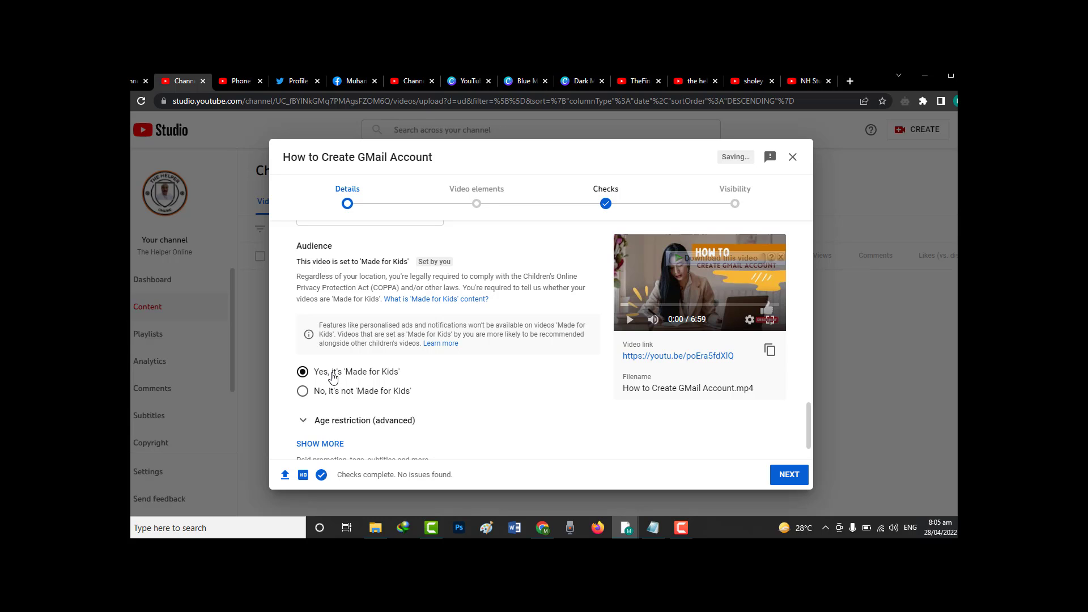
click(303, 391)
- Expand Show More and scroll down to the Tags section
scroll(442, 400, down, 1)
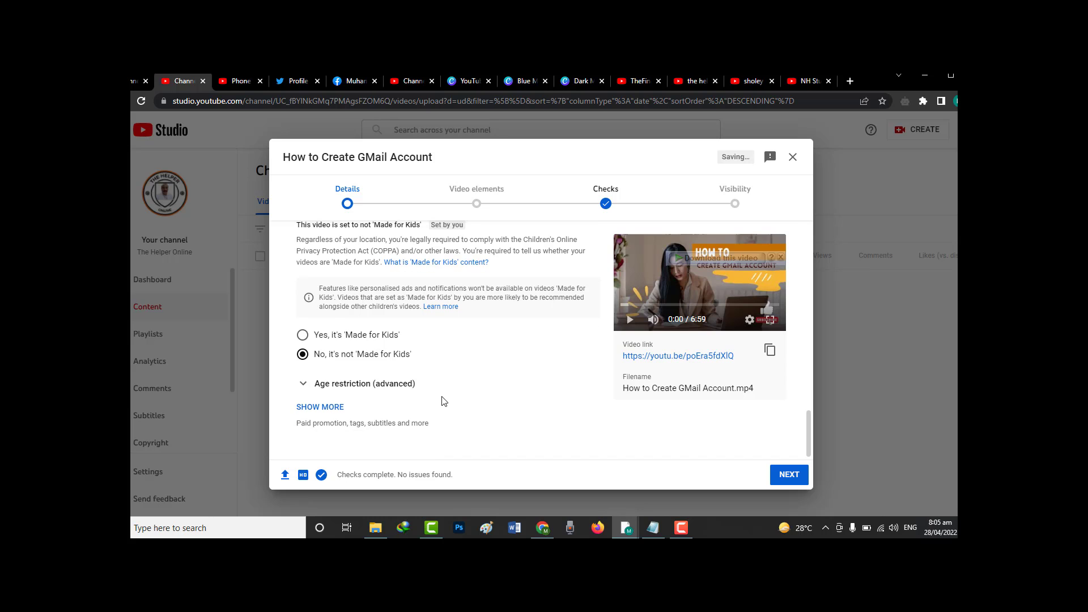
click(328, 406)
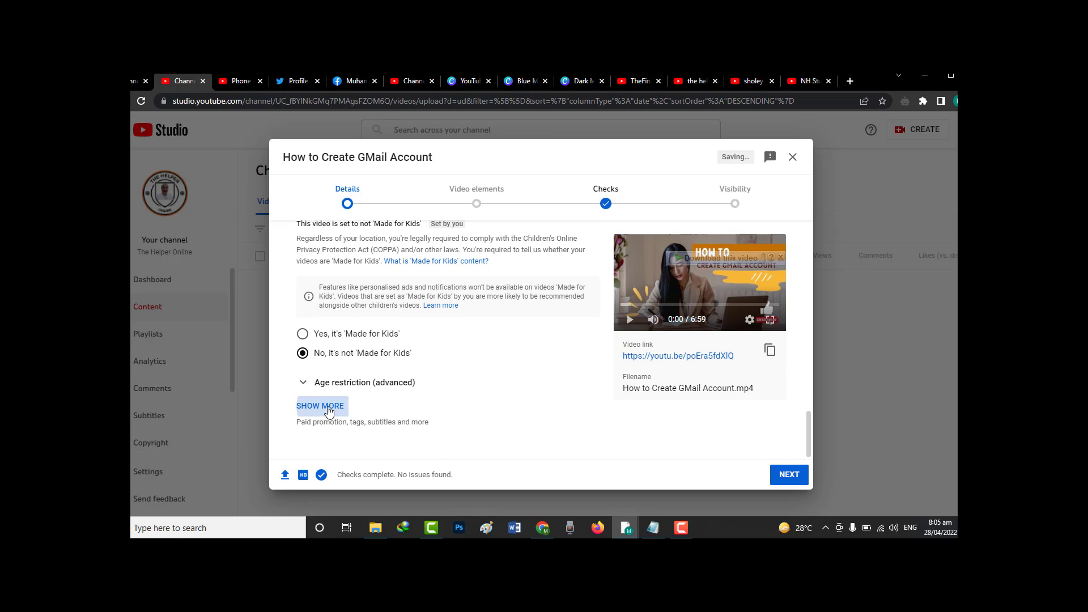
scroll(436, 386, down, 4)
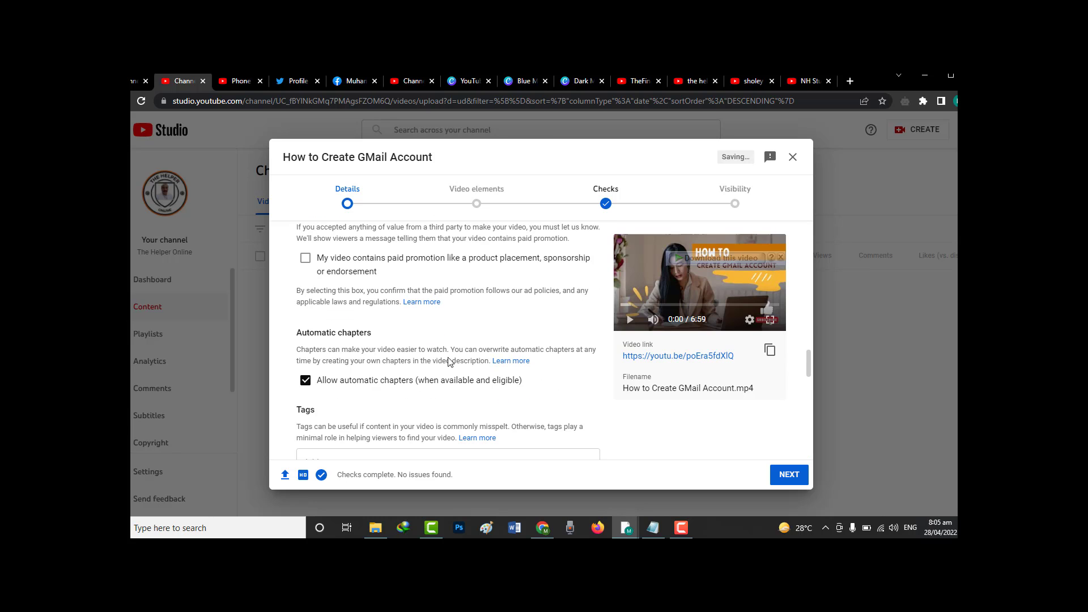
scroll(374, 320, up, 3)
scroll(396, 390, down, 6)
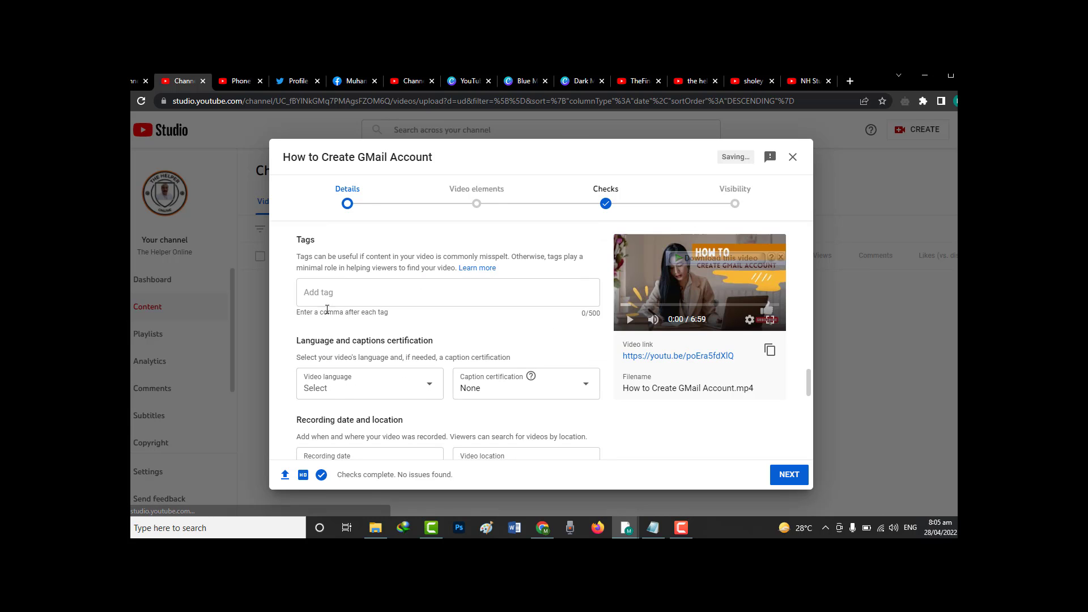
- Copy 'How To Create GMail Account' from Notepad and paste it as the first tag
click(328, 294)
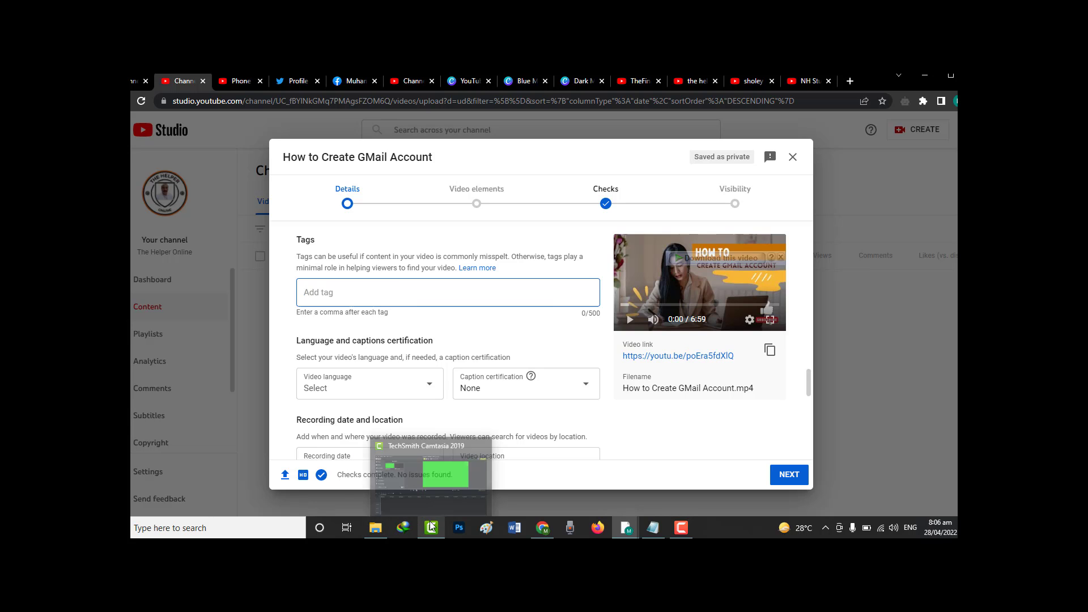
click(660, 532)
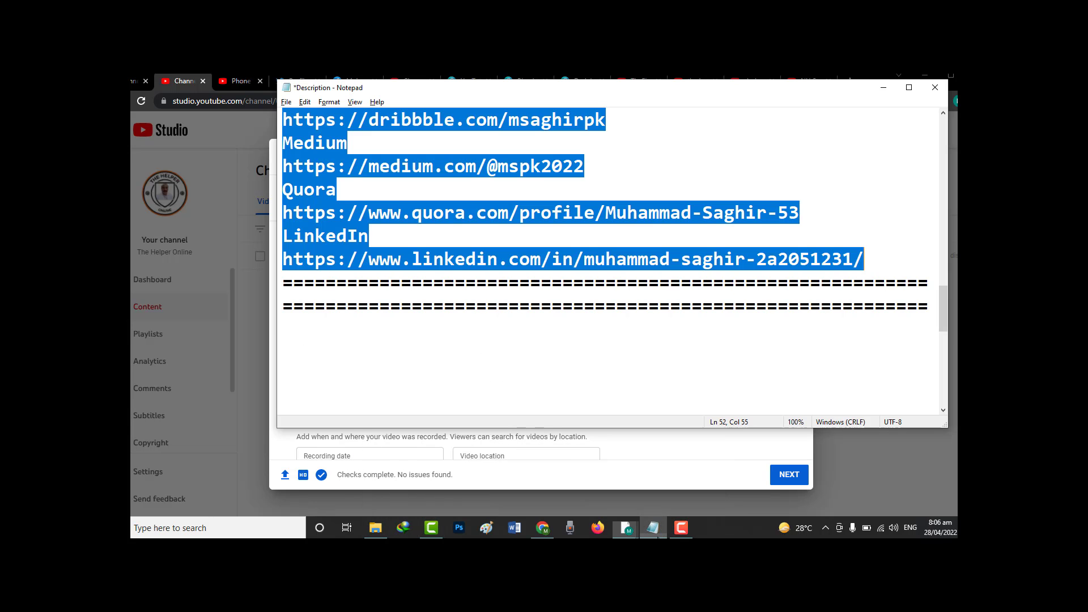
scroll(506, 349, up, 12)
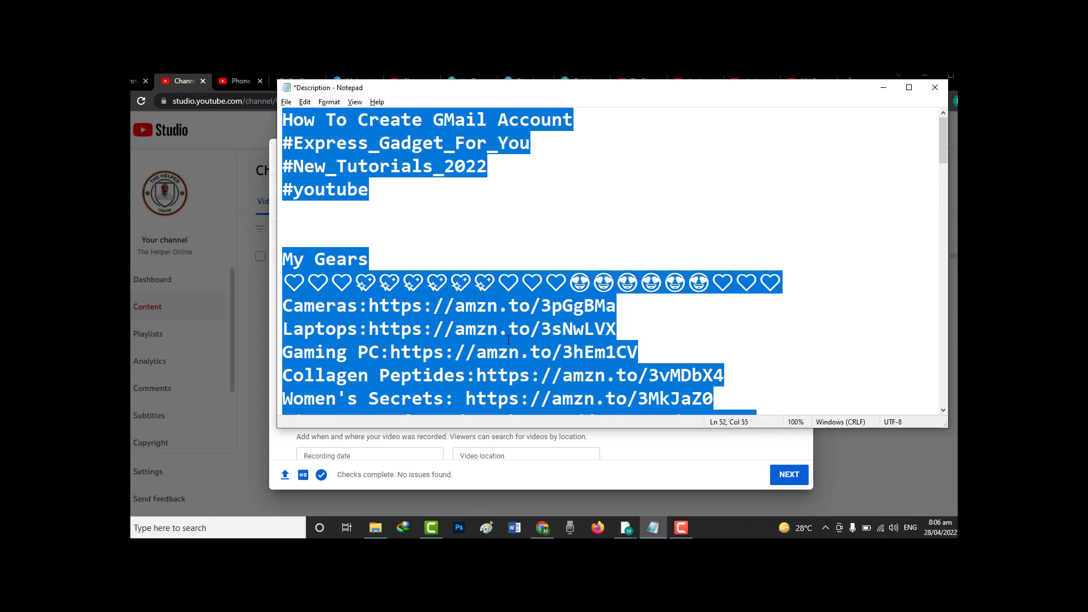
click(525, 212)
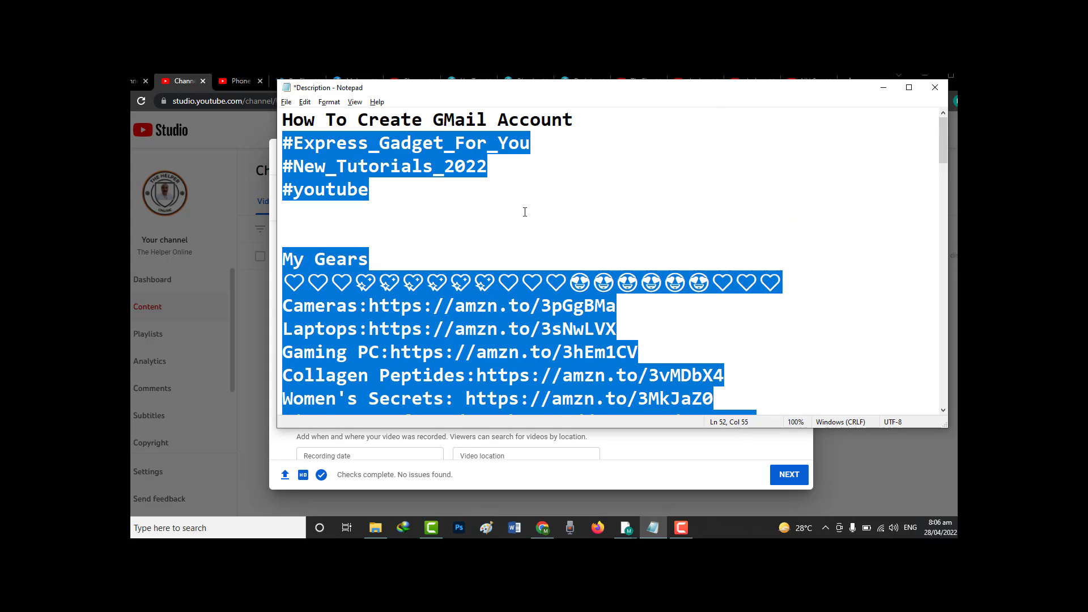
drag(285, 125, 577, 113)
key(ctrl+c)
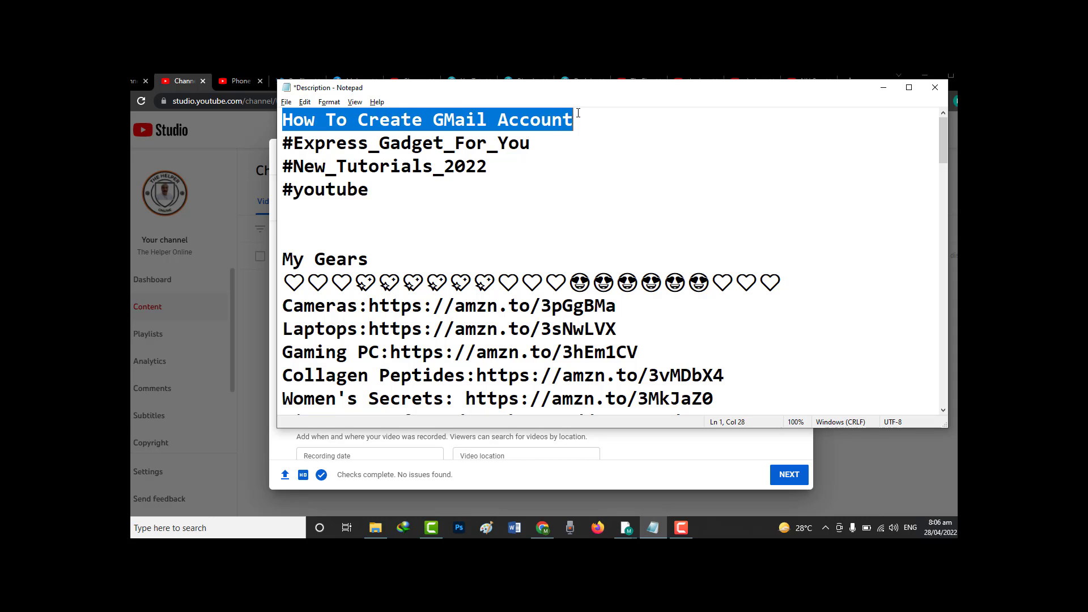
key(alt+Tab)
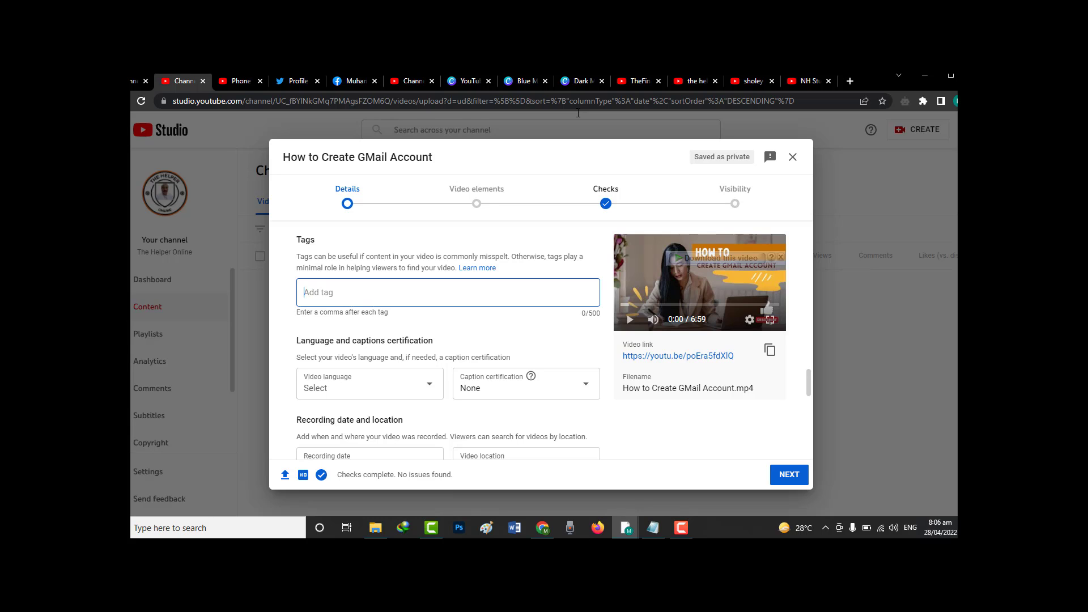
key(ctrl+v)
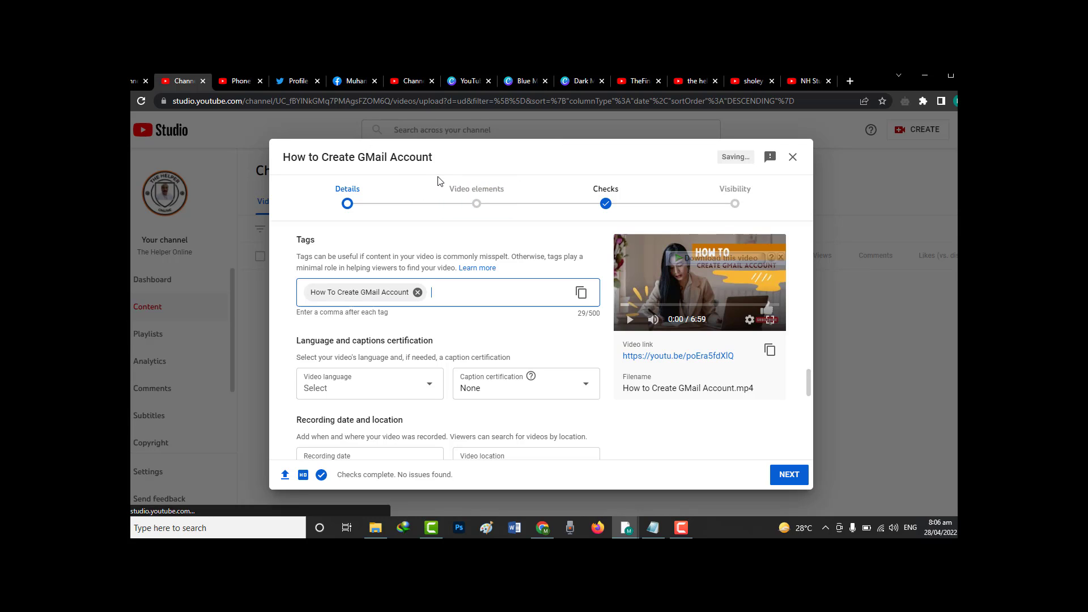
- Add 'Create GMail Account', copied from the Notepad text, as another tag
text(How To)
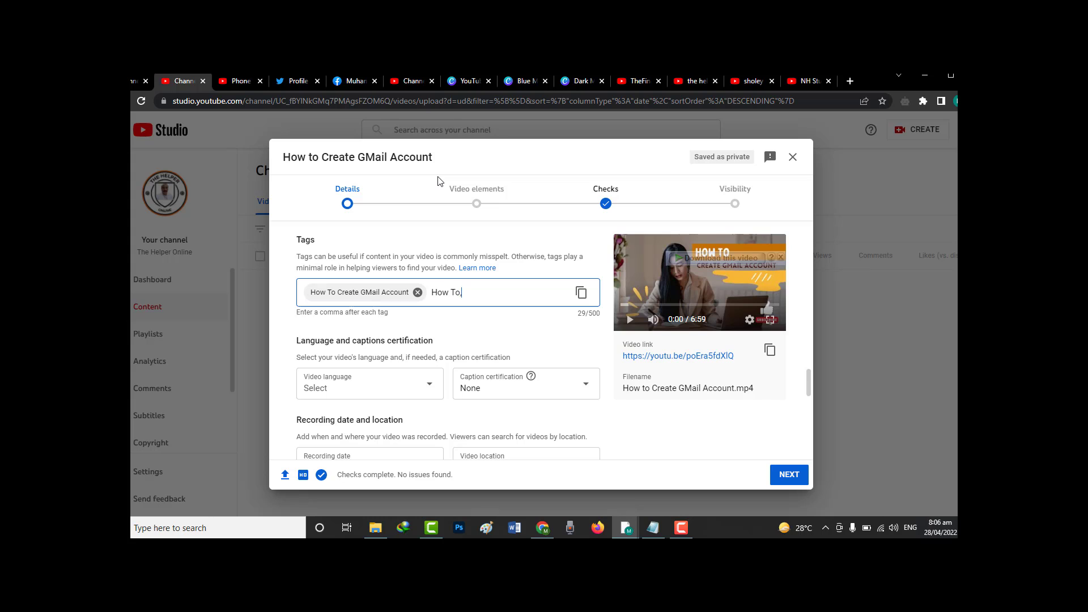
text(,)
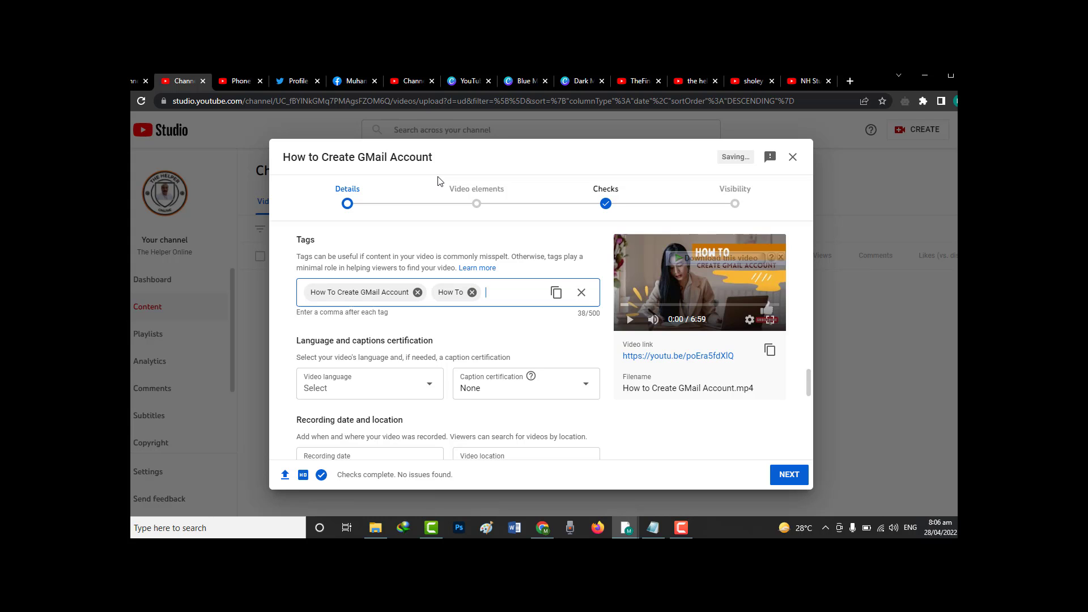
key(alt+Tab)
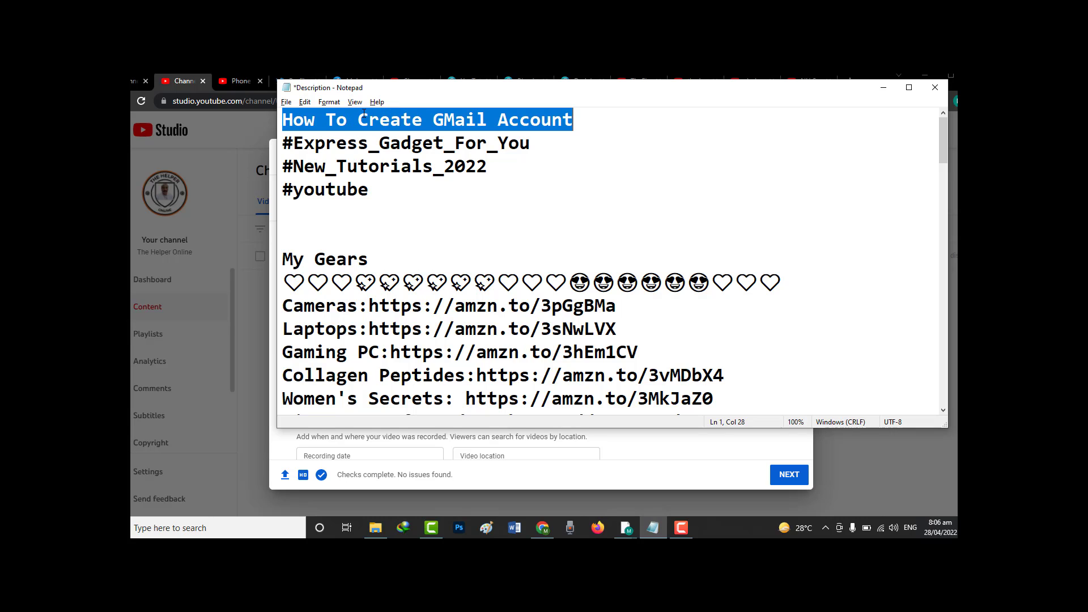
drag(358, 116, 574, 116)
key(ctrl+c)
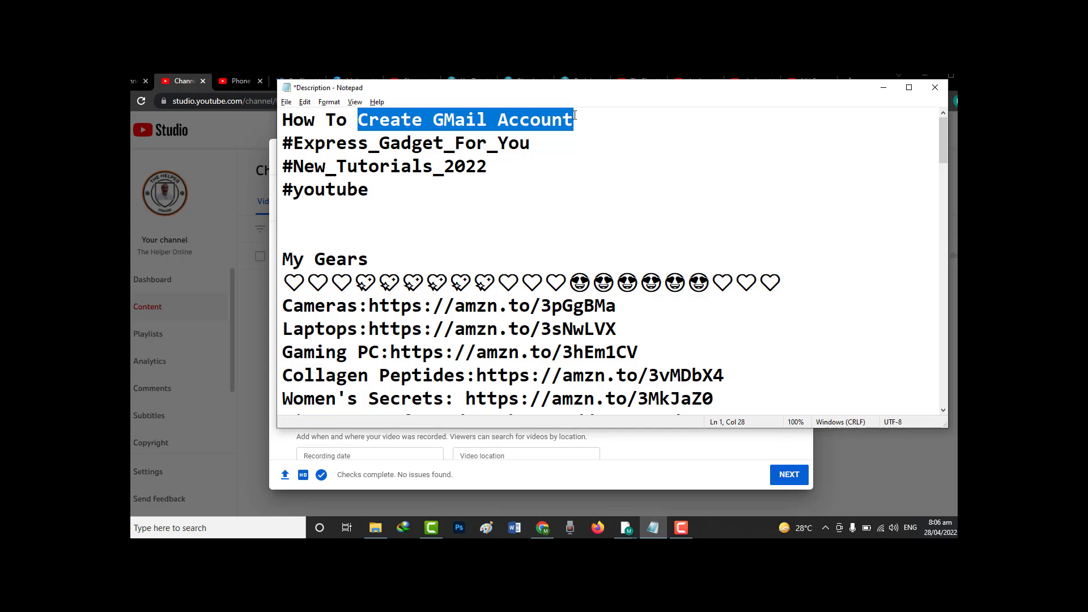
key(alt+Tab)
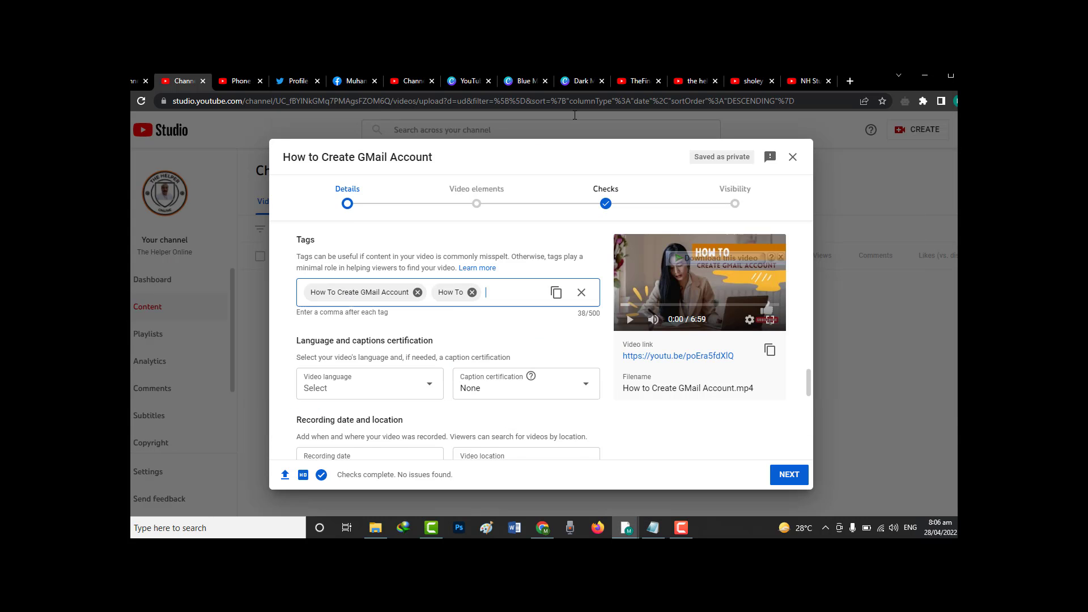
key(ctrl+v)
- Copy 'The Helper Online' from the public channel page and paste it as a tag
key(alt+Tab)
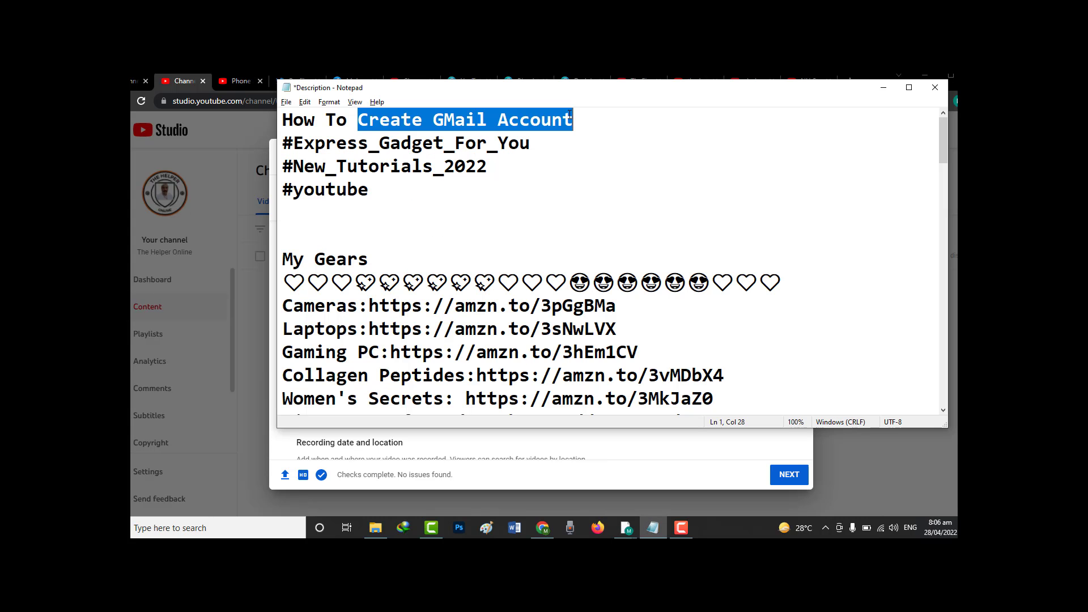
key(alt+Tab)
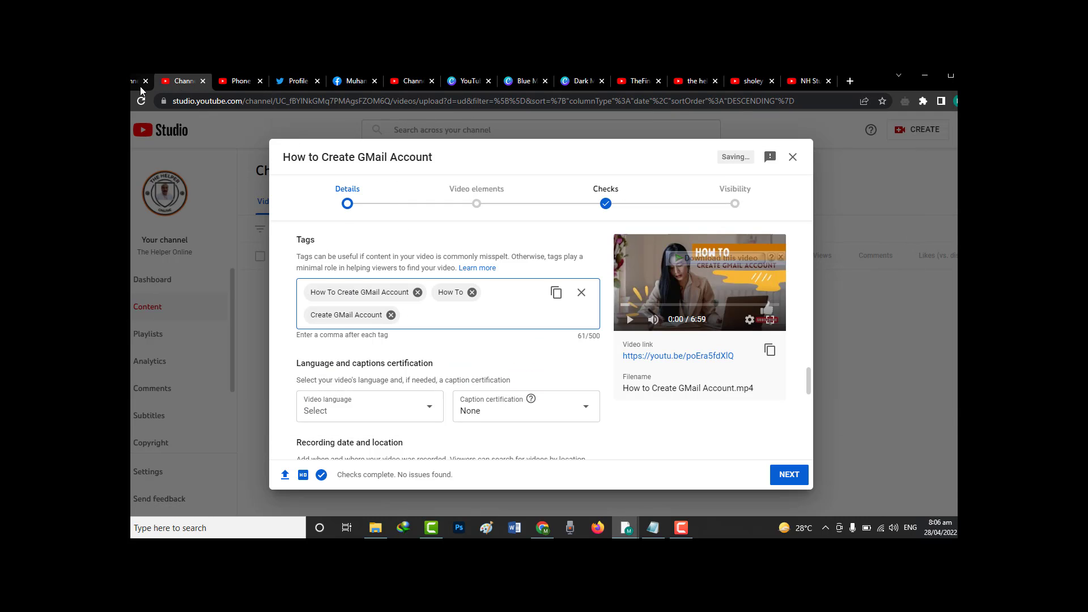
click(142, 101)
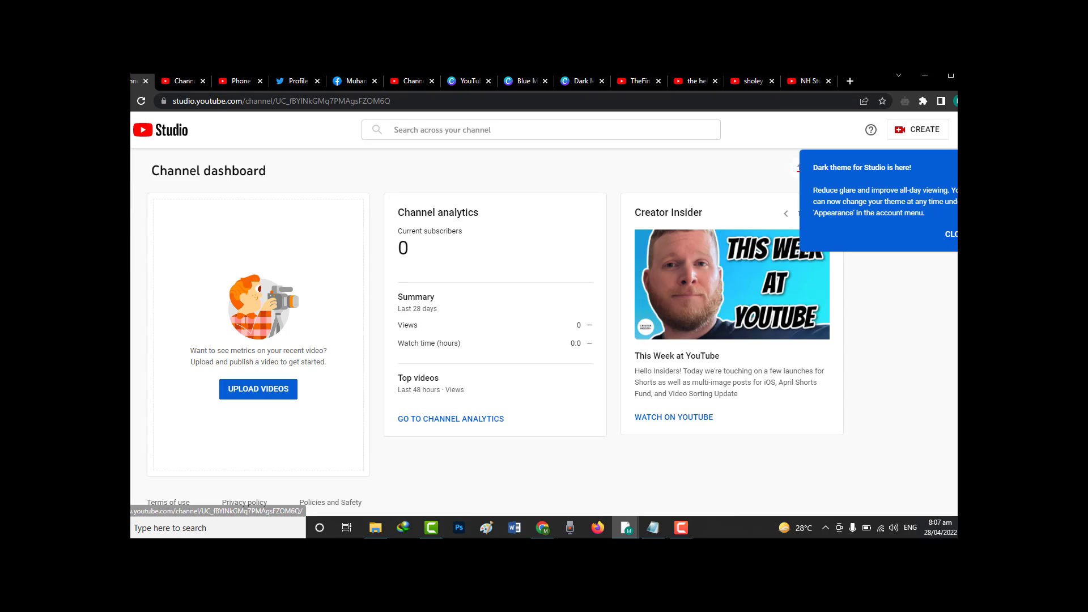
click(131, 189)
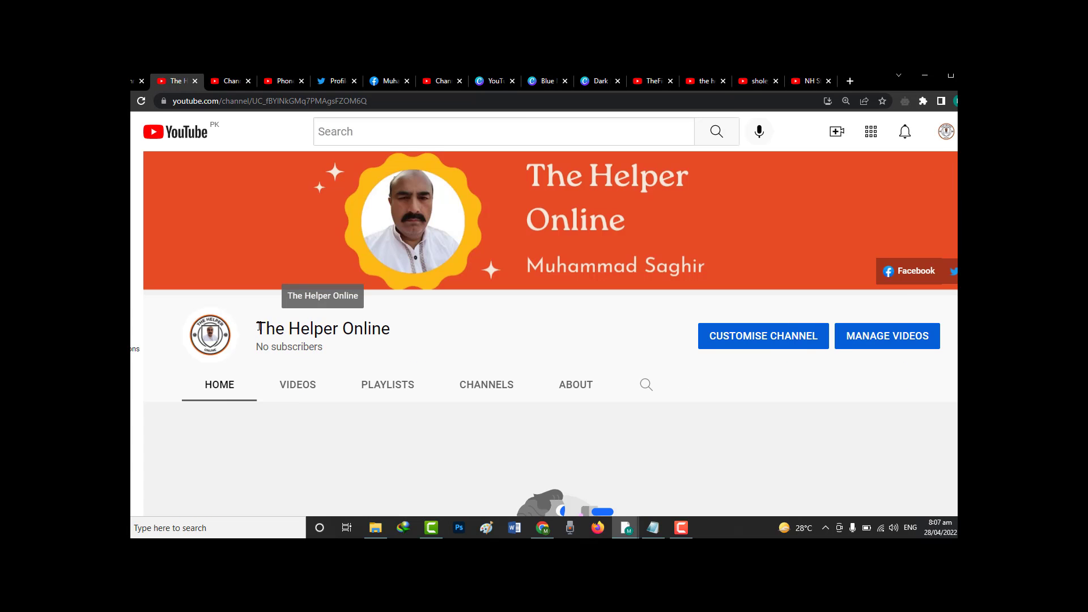
drag(259, 327, 392, 329)
key(ctrl+c)
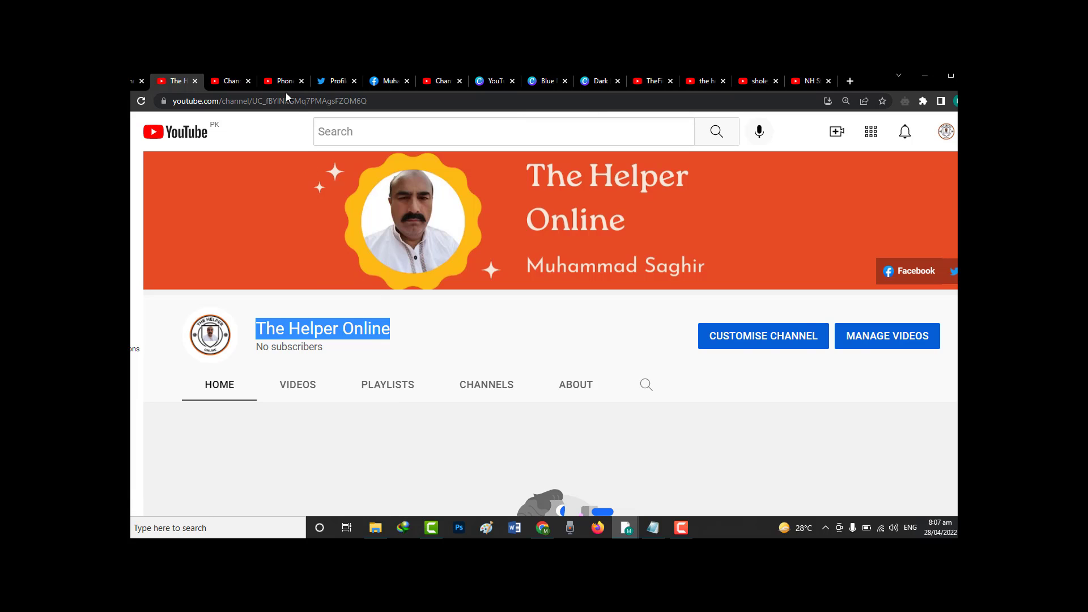
click(230, 81)
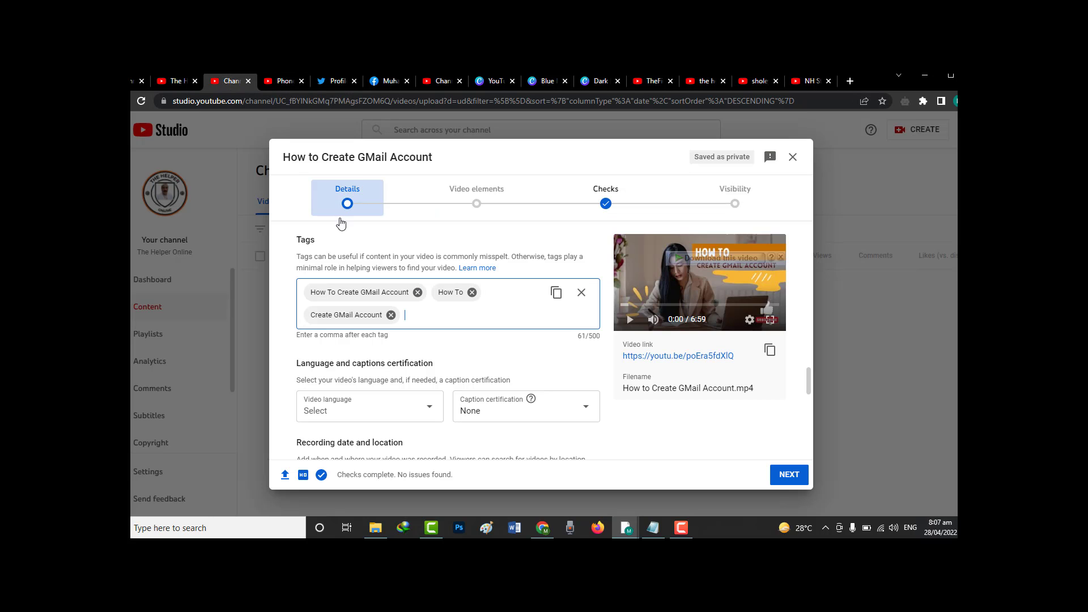
click(429, 318)
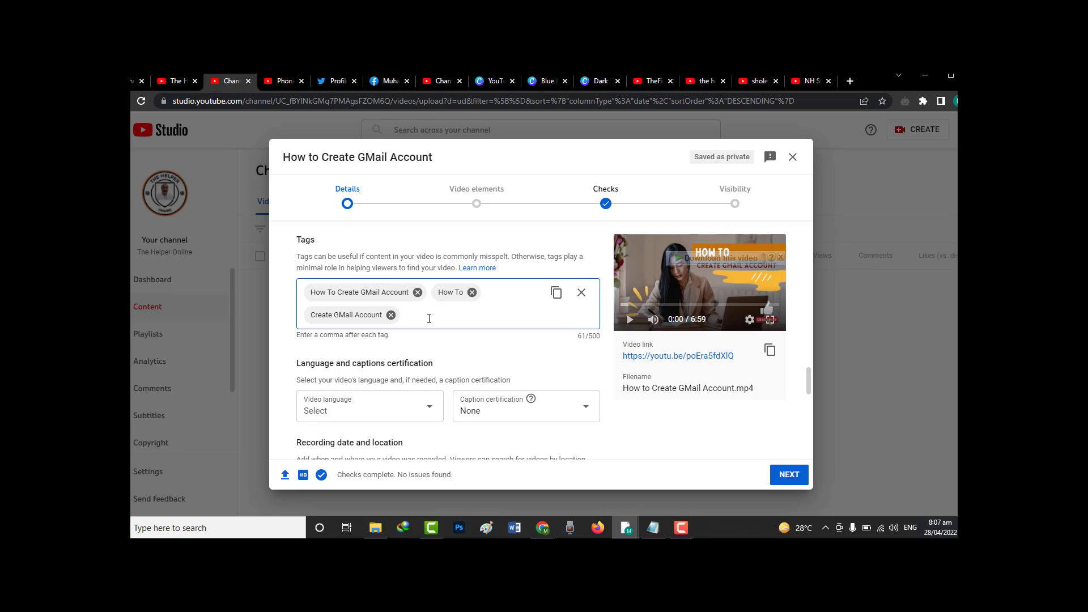
key(ctrl+v)
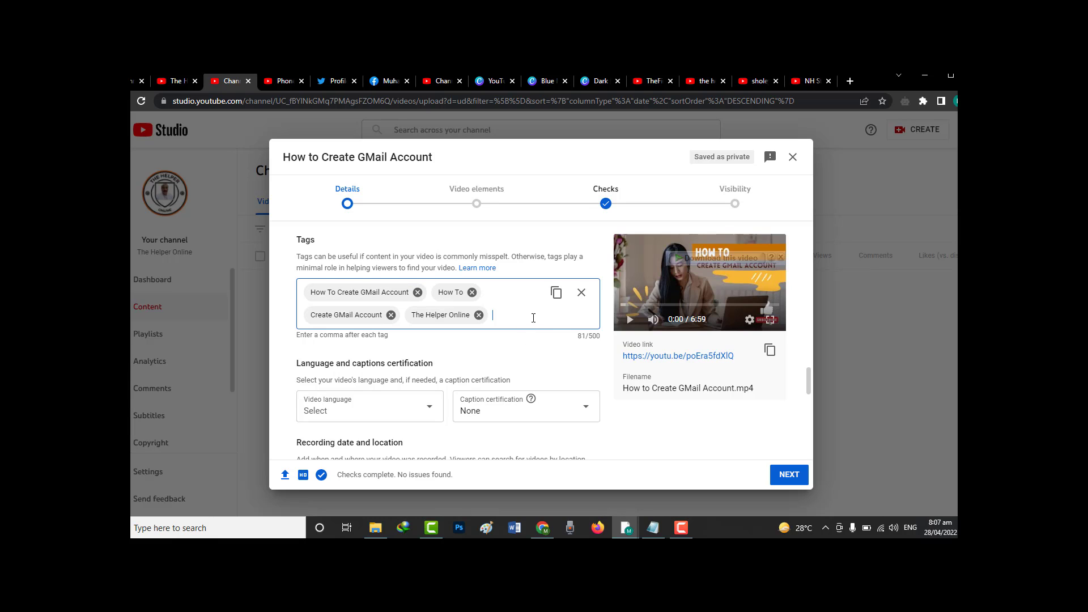
- Choose Urdu from the Video language list
scroll(550, 332, down, 3)
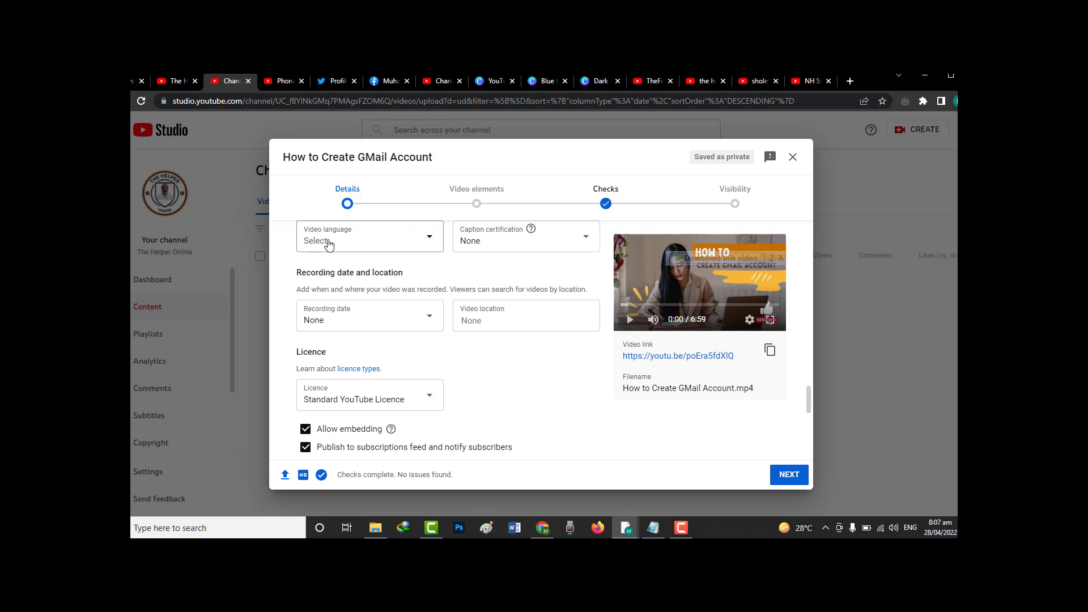
scroll(387, 312, up, 1)
scroll(387, 313, up, 3)
scroll(363, 373, down, 2)
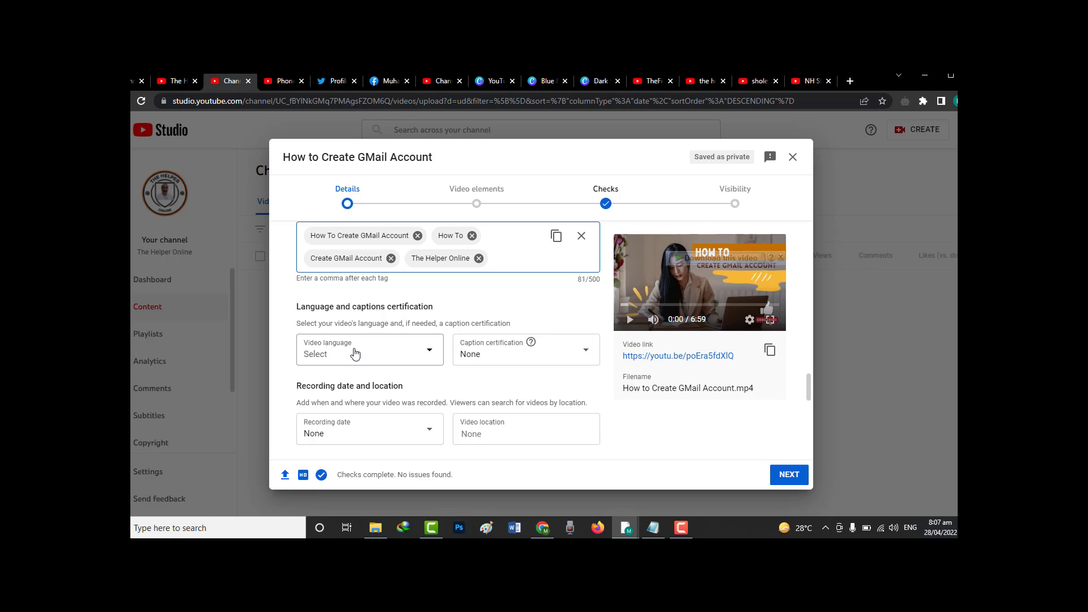
click(355, 354)
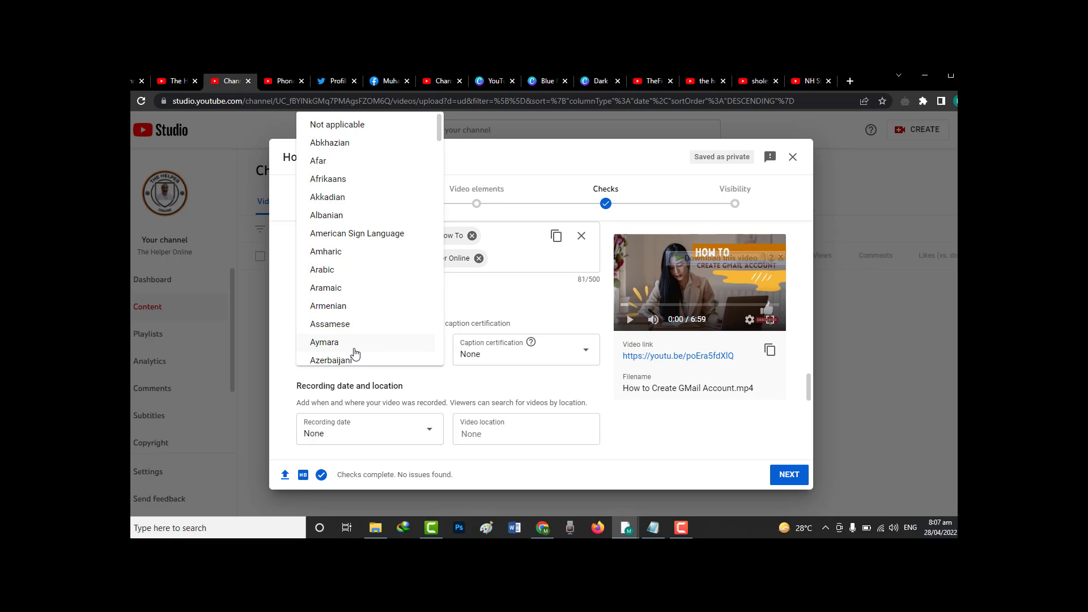
scroll(363, 328, down, 12)
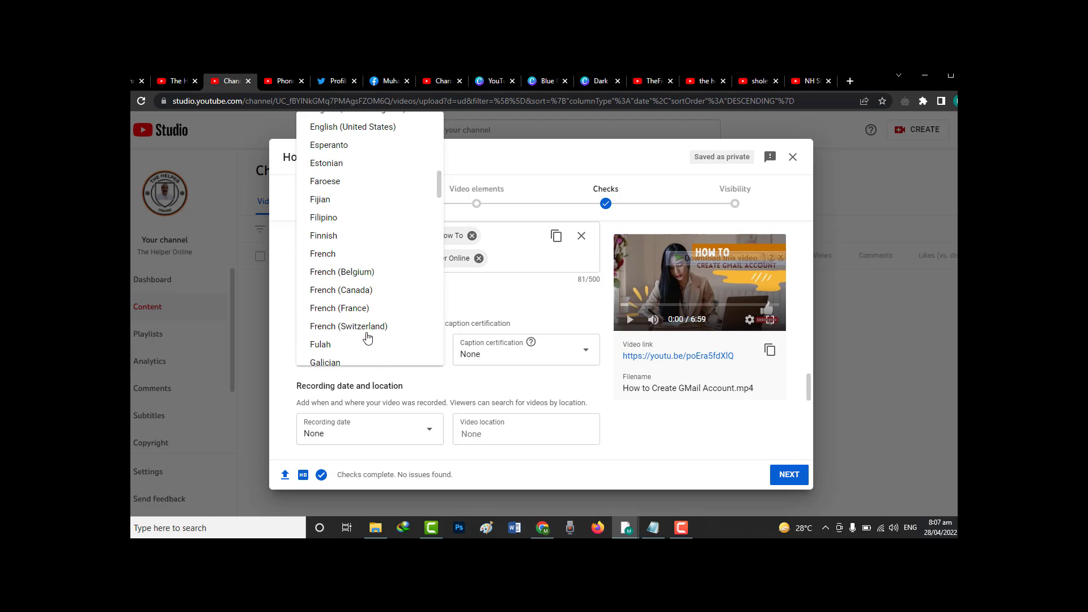
drag(439, 192, 448, 364)
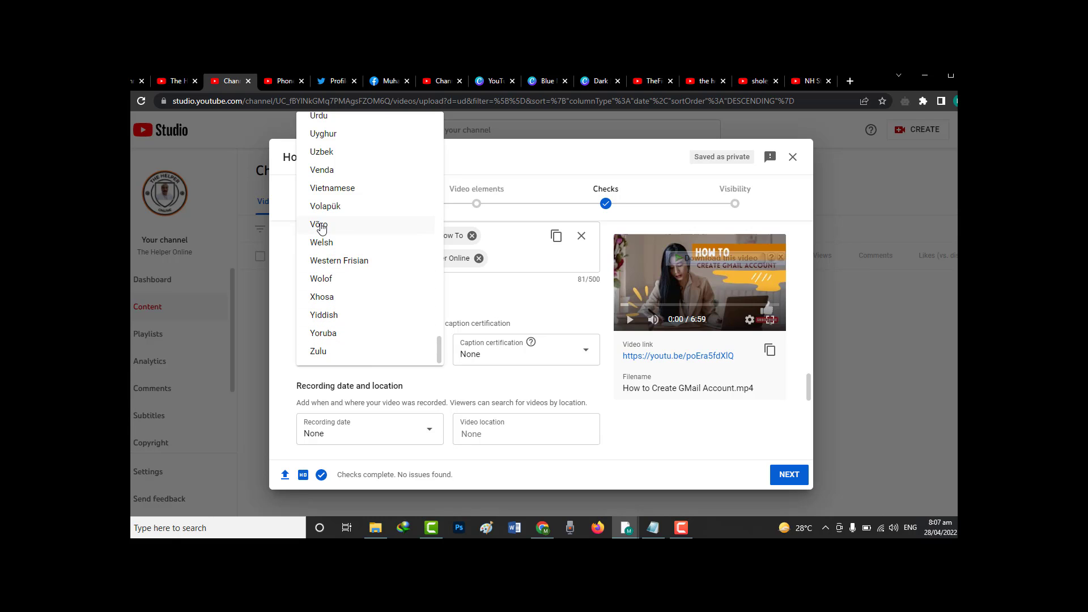
scroll(328, 277, up, 2)
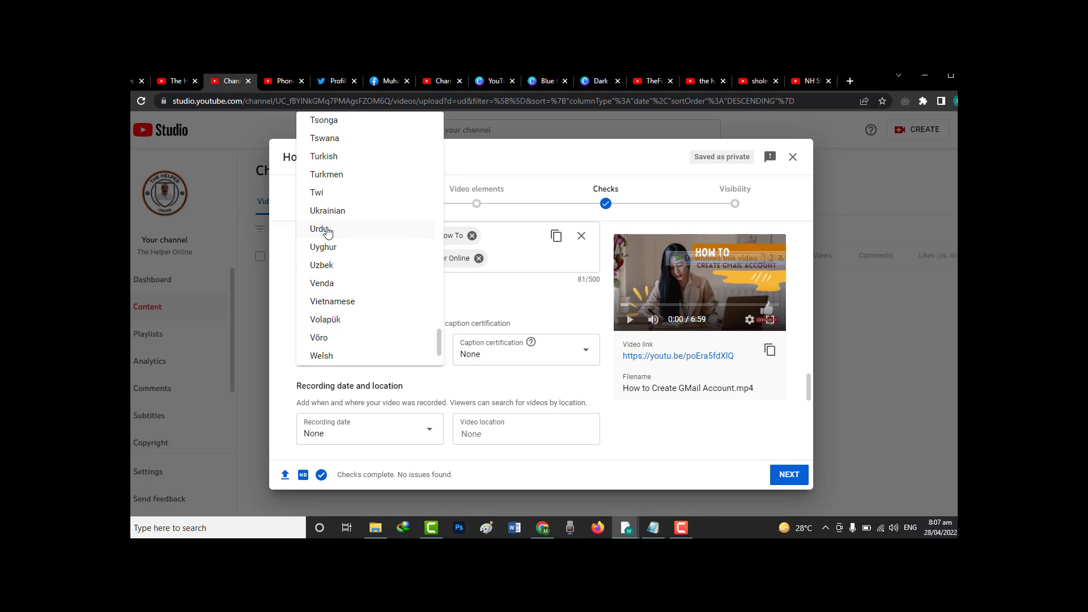
click(326, 229)
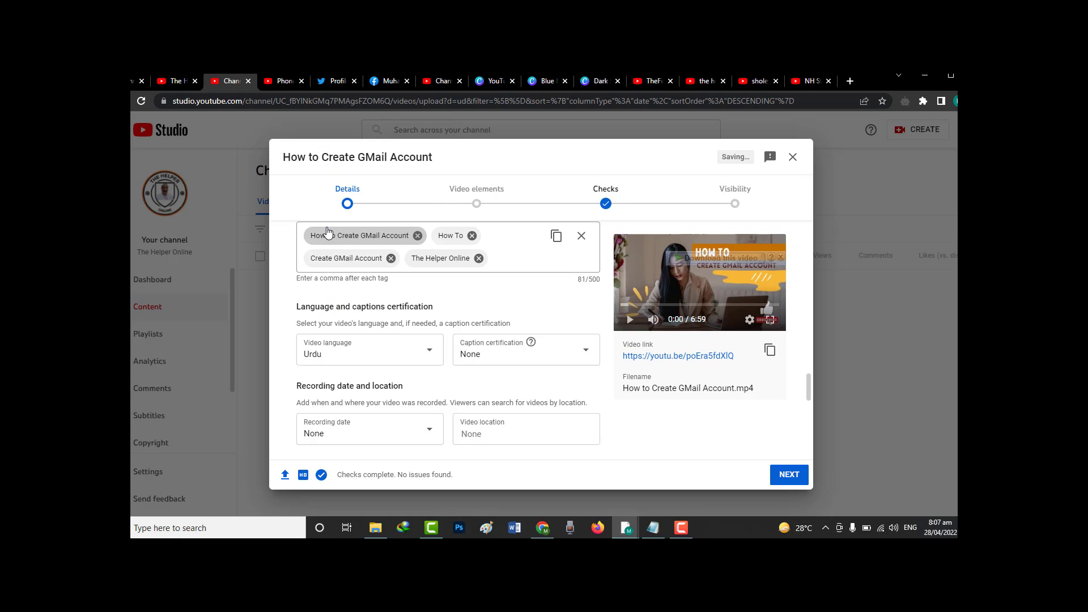
- Leave Caption certification set to None
click(491, 360)
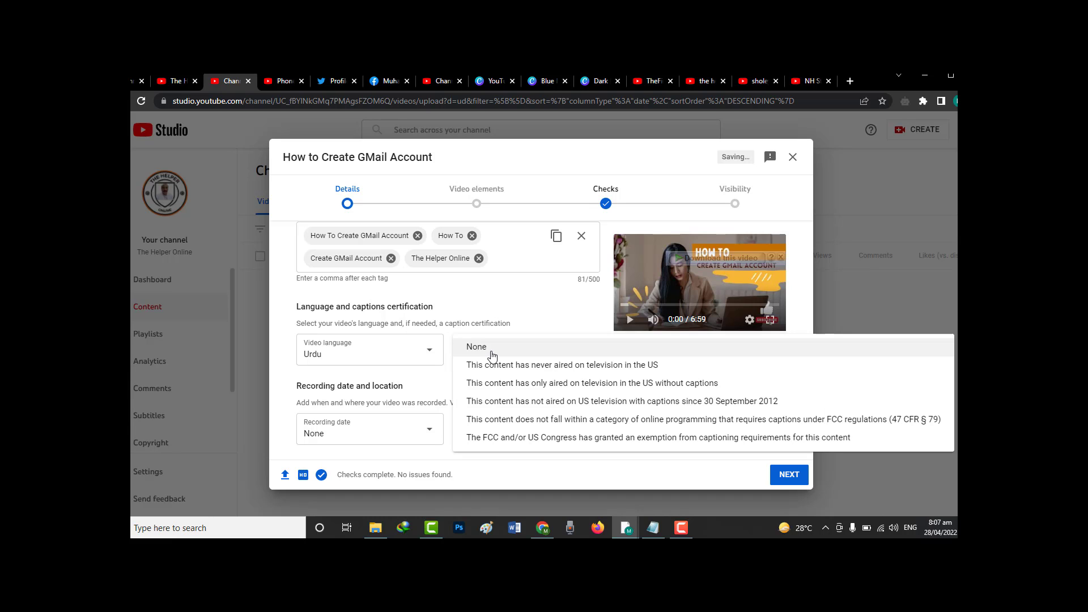
click(492, 353)
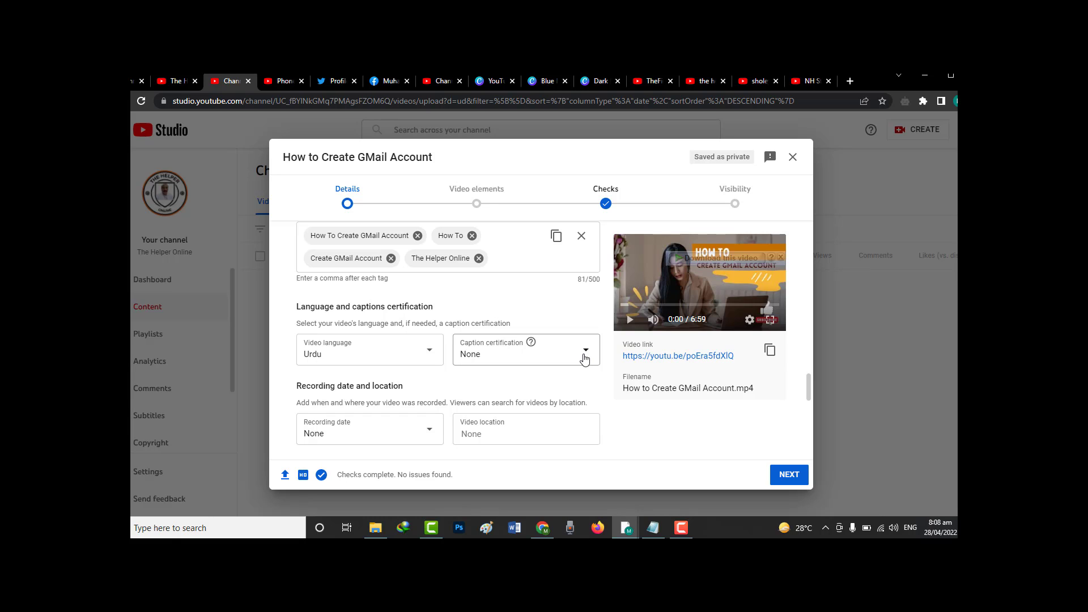
click(585, 359)
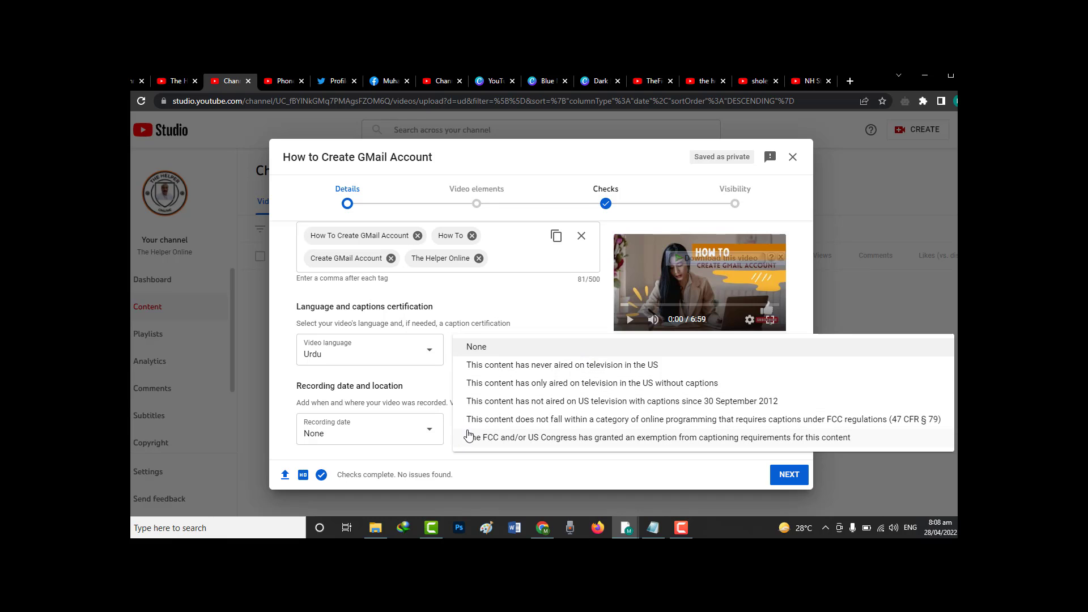
click(539, 334)
scroll(474, 373, down, 2)
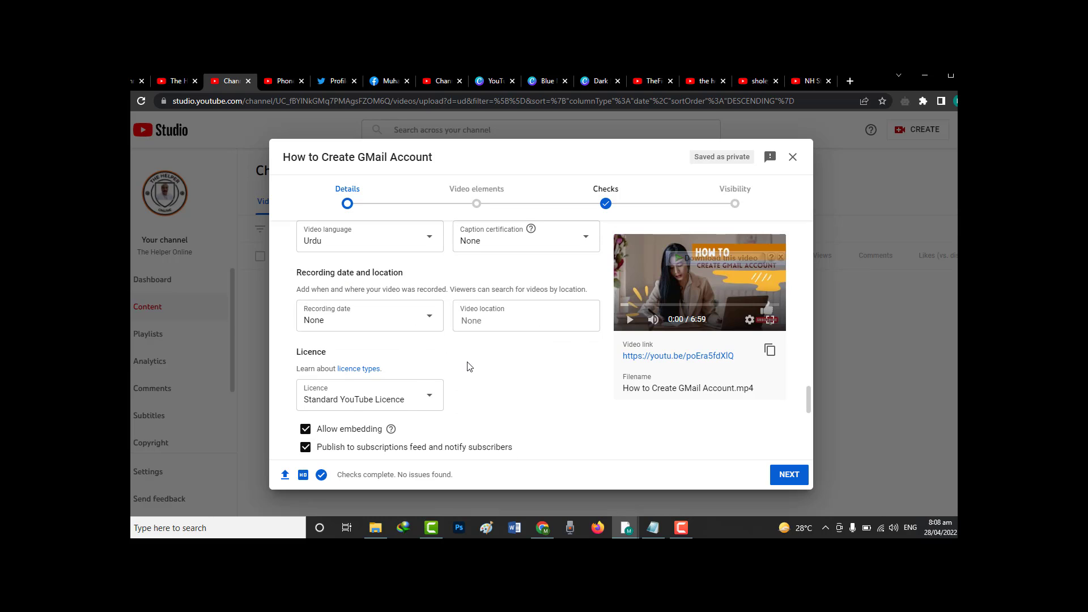
scroll(453, 361, down, 2)
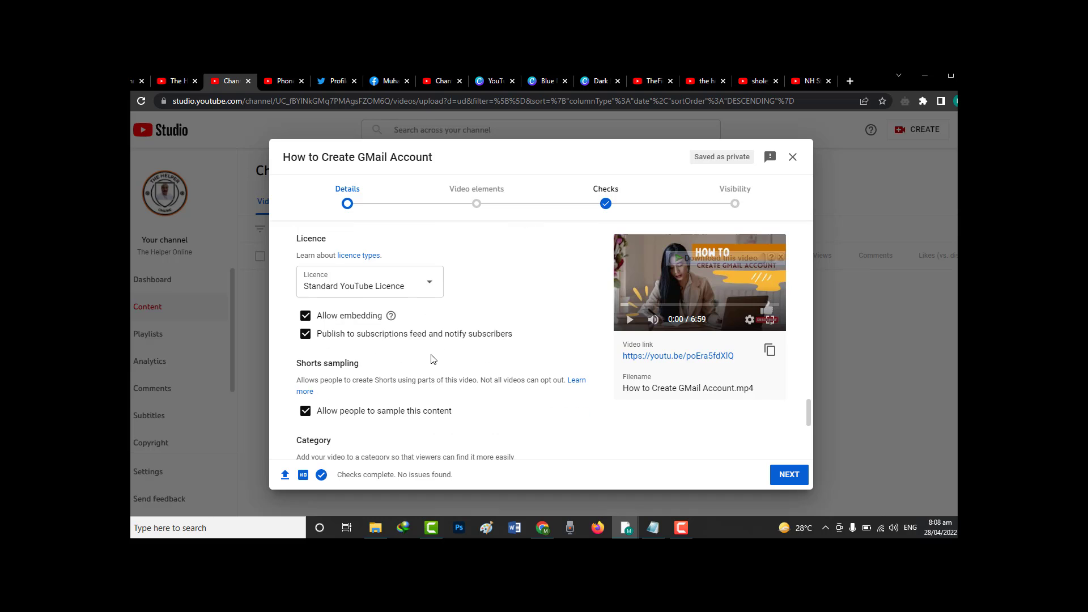
click(346, 286)
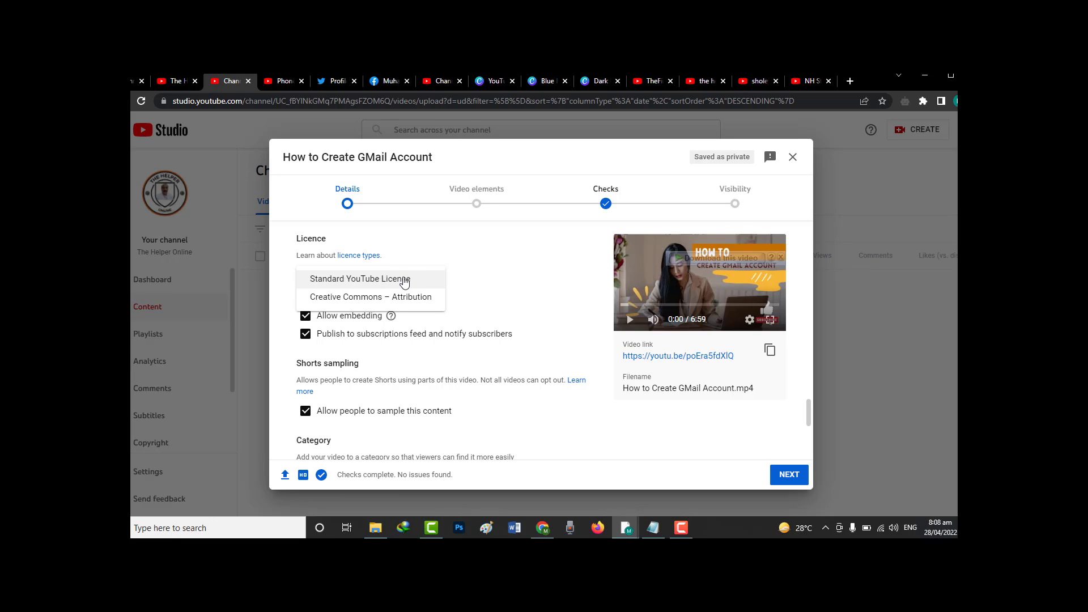
click(403, 280)
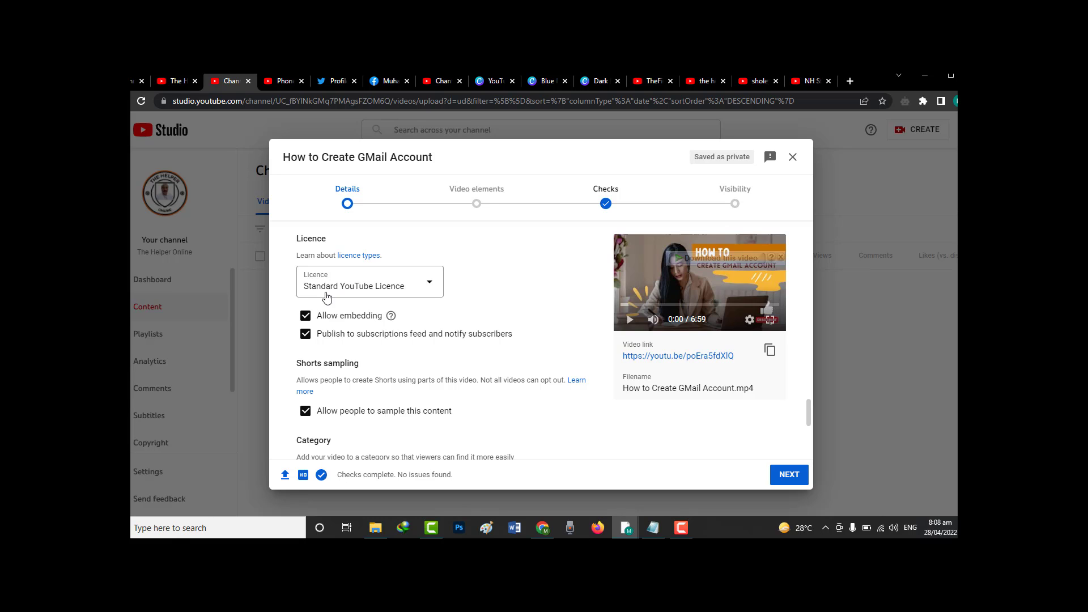
click(410, 290)
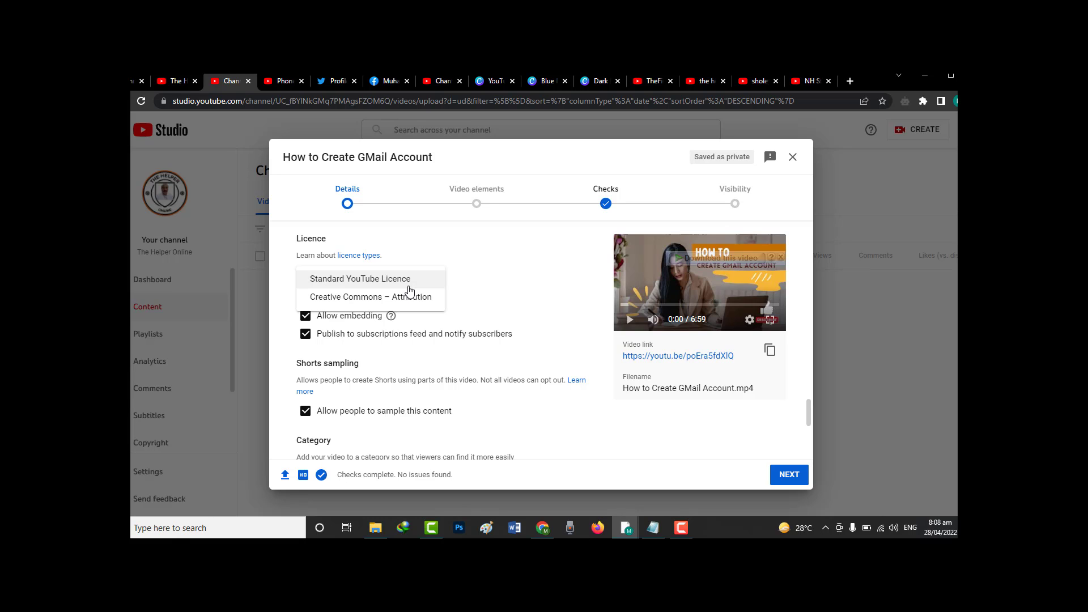
click(406, 299)
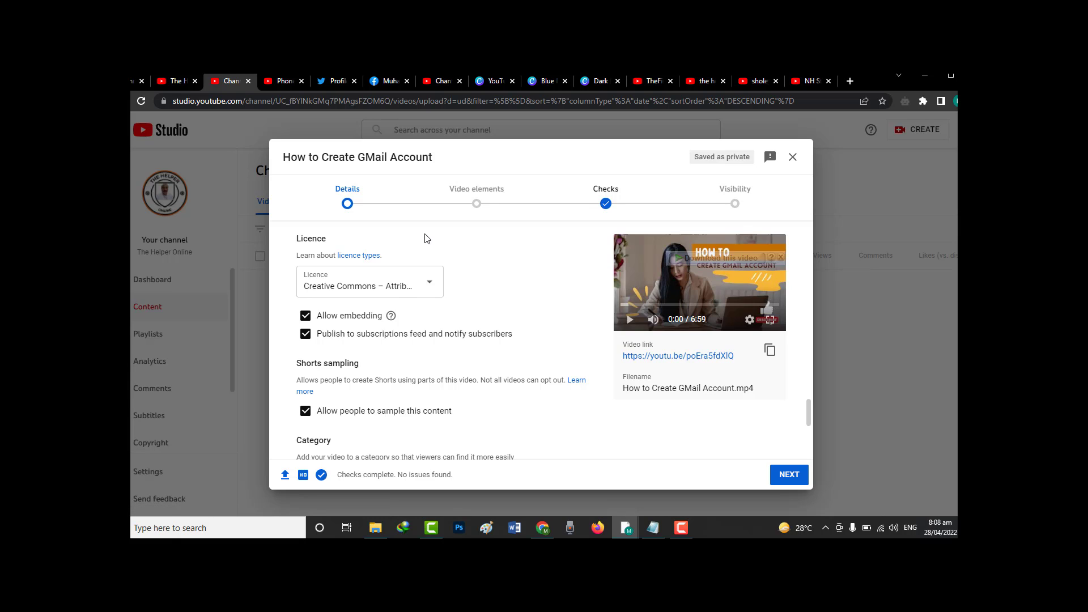
scroll(361, 319, up, 1)
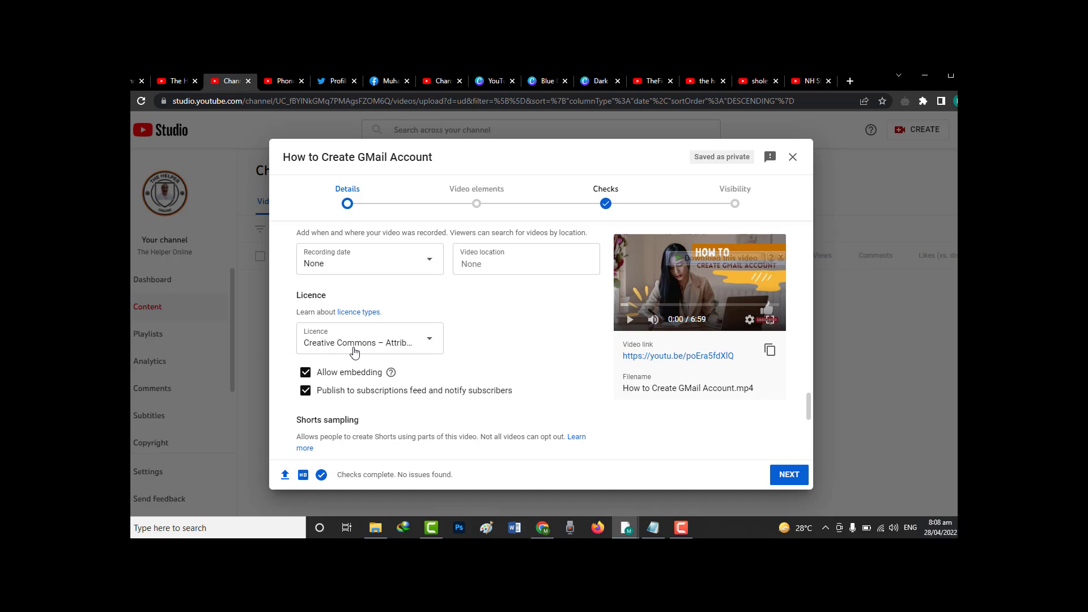
click(357, 341)
click(352, 337)
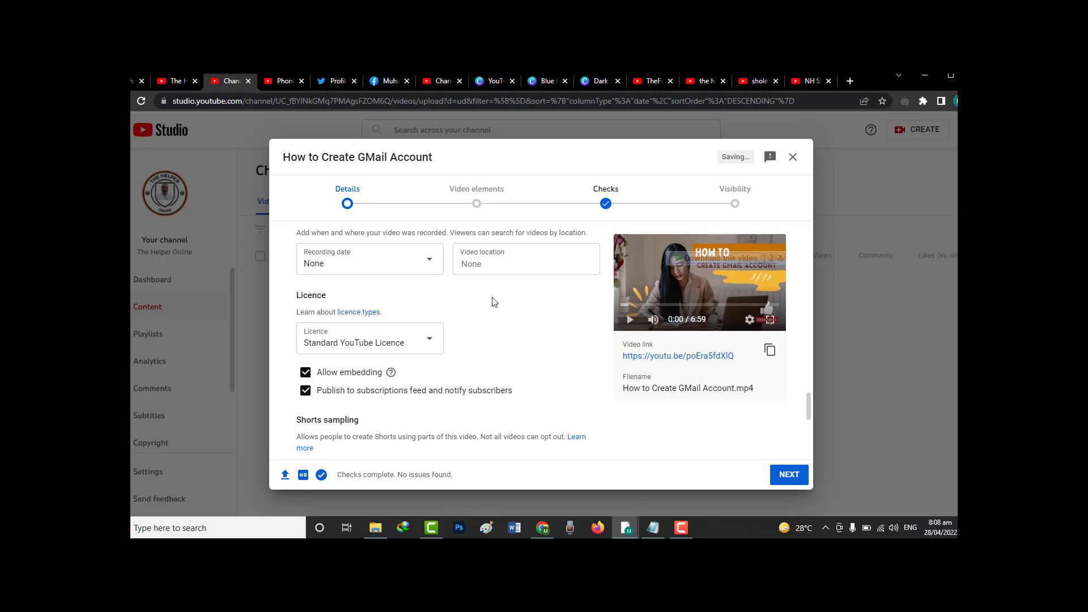
scroll(498, 309, down, 2)
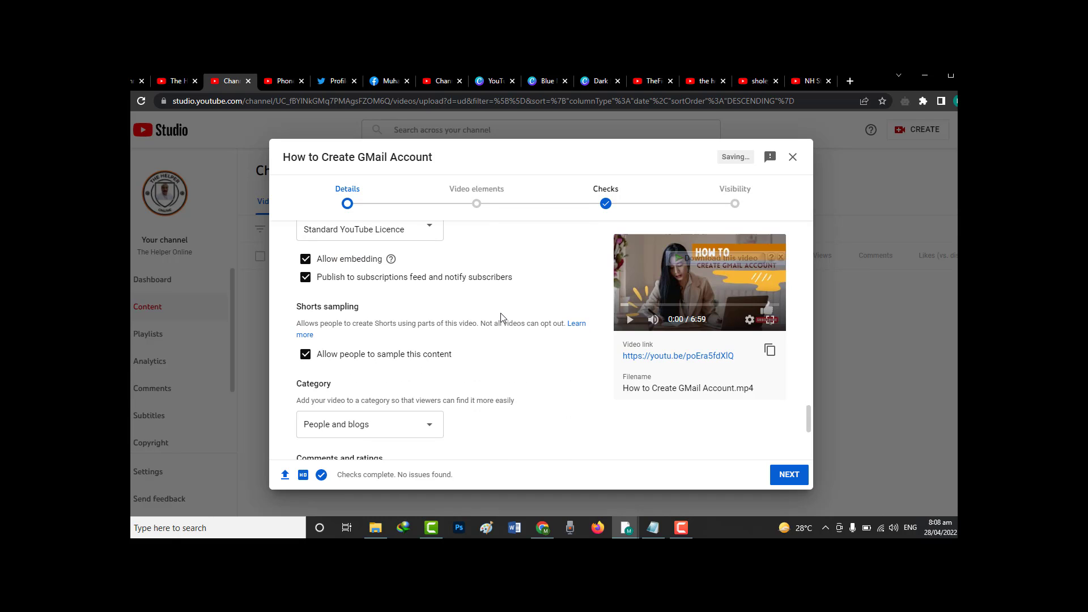
scroll(499, 317, down, 3)
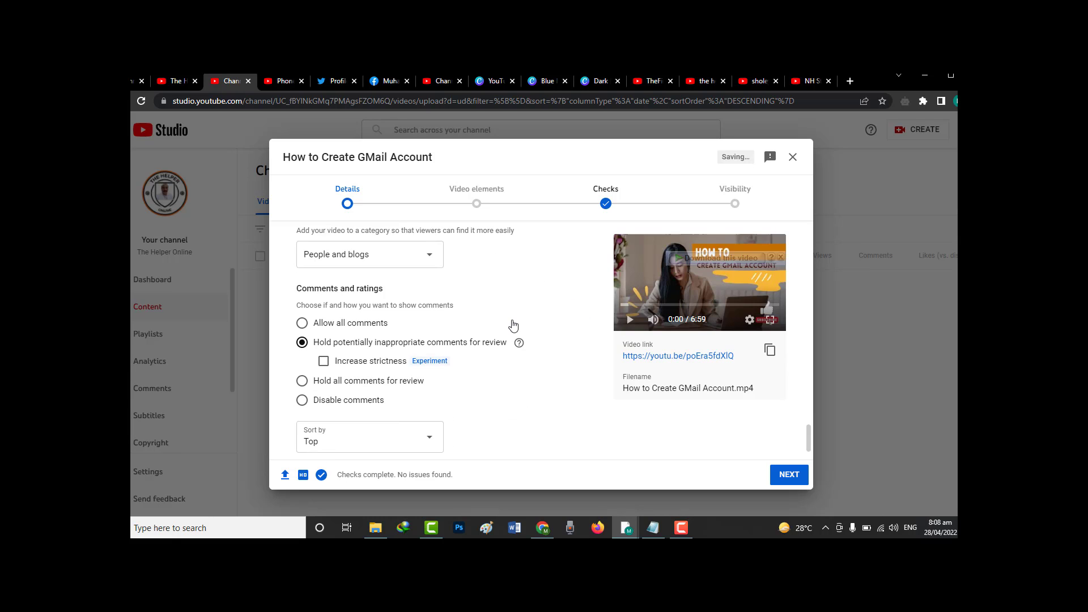
scroll(513, 325, down, 1)
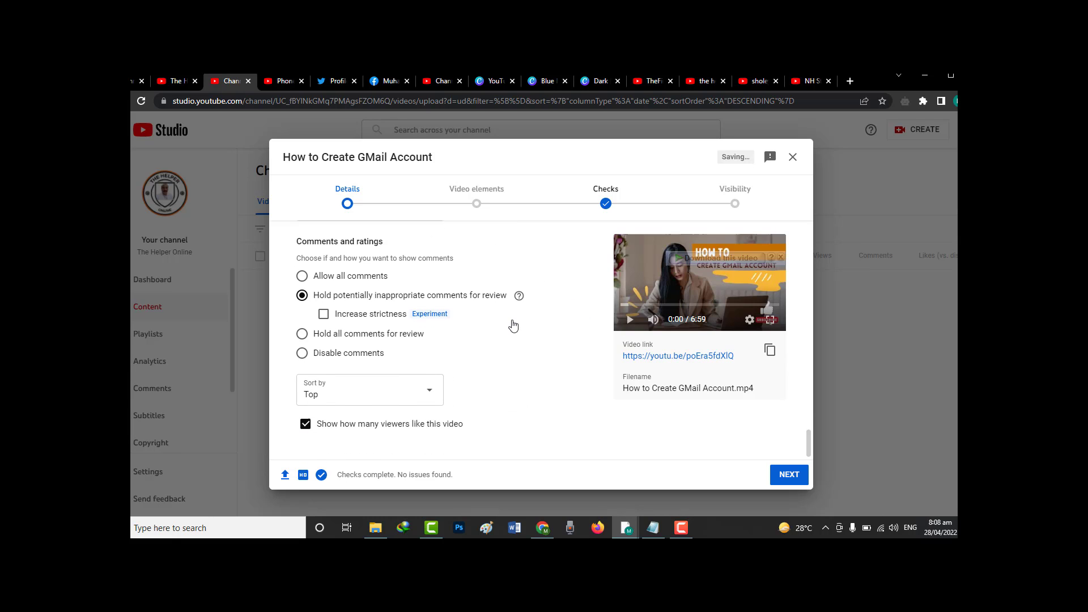
click(793, 480)
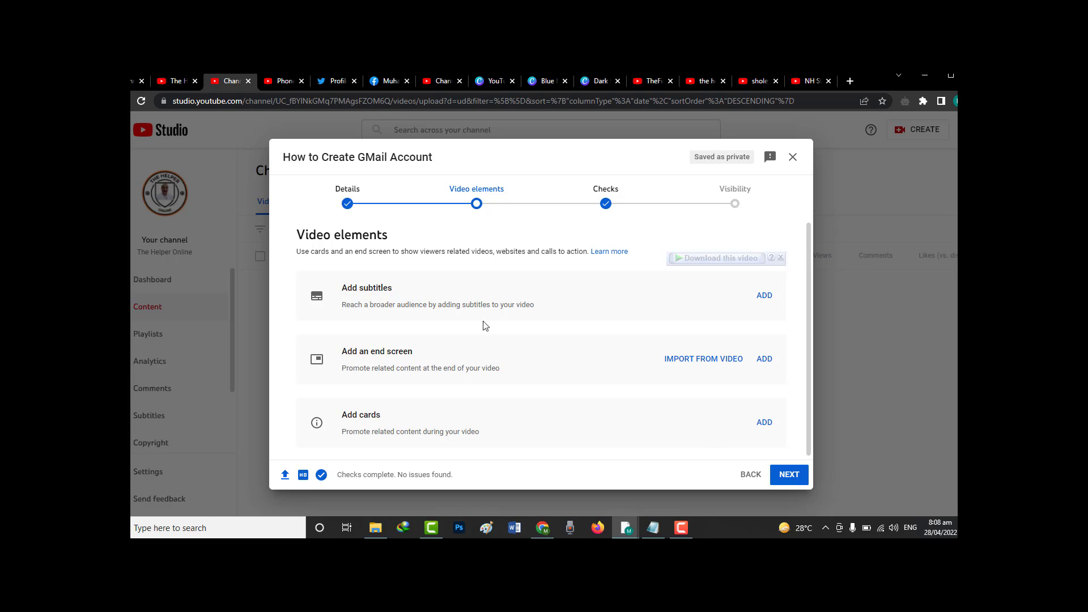
click(764, 296)
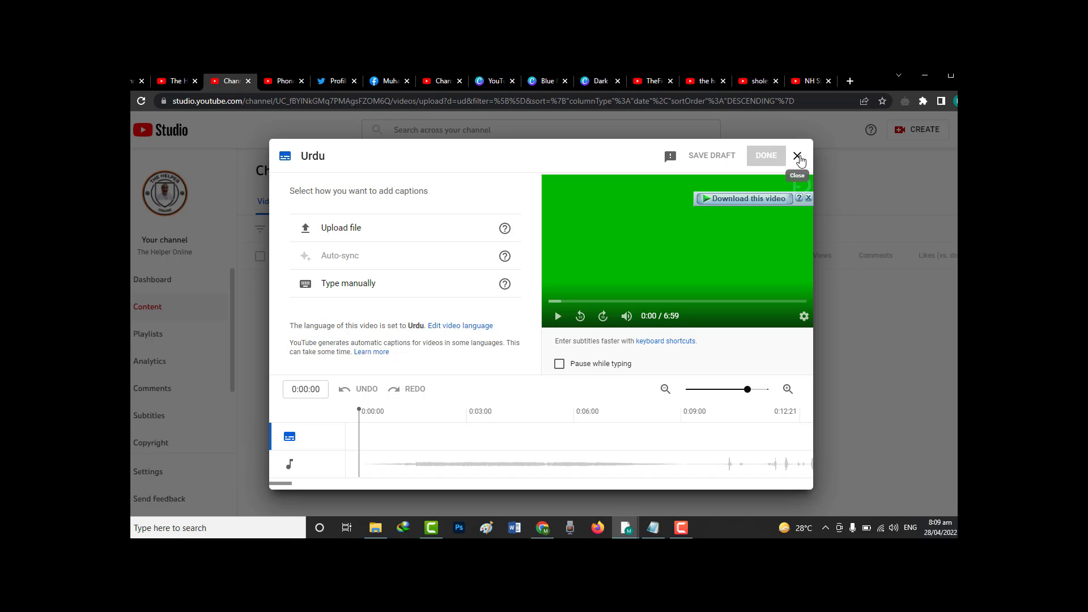
click(798, 156)
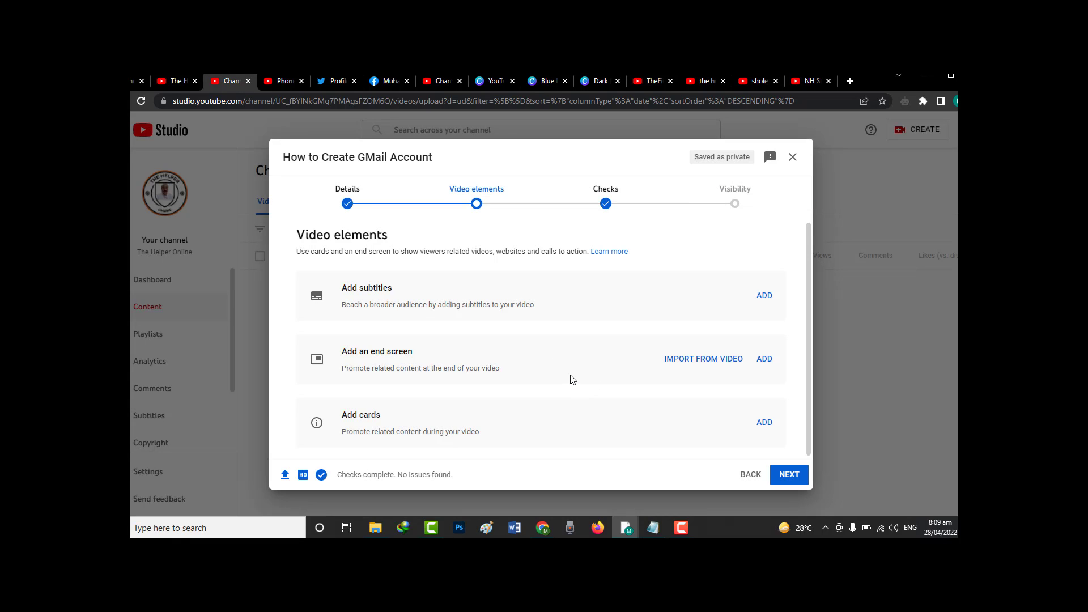
click(766, 360)
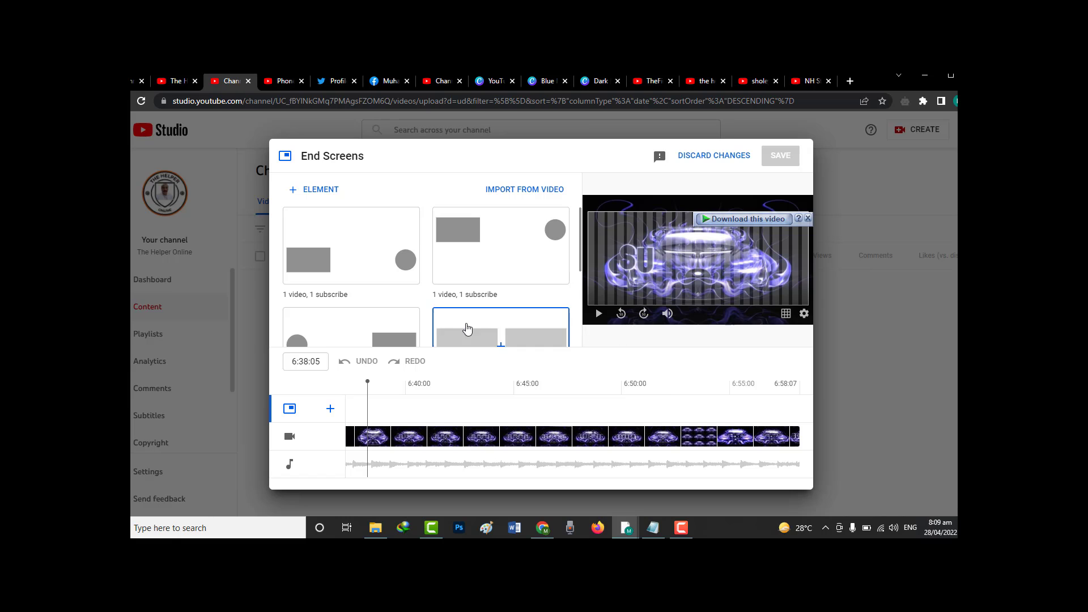
scroll(468, 326, down, 2)
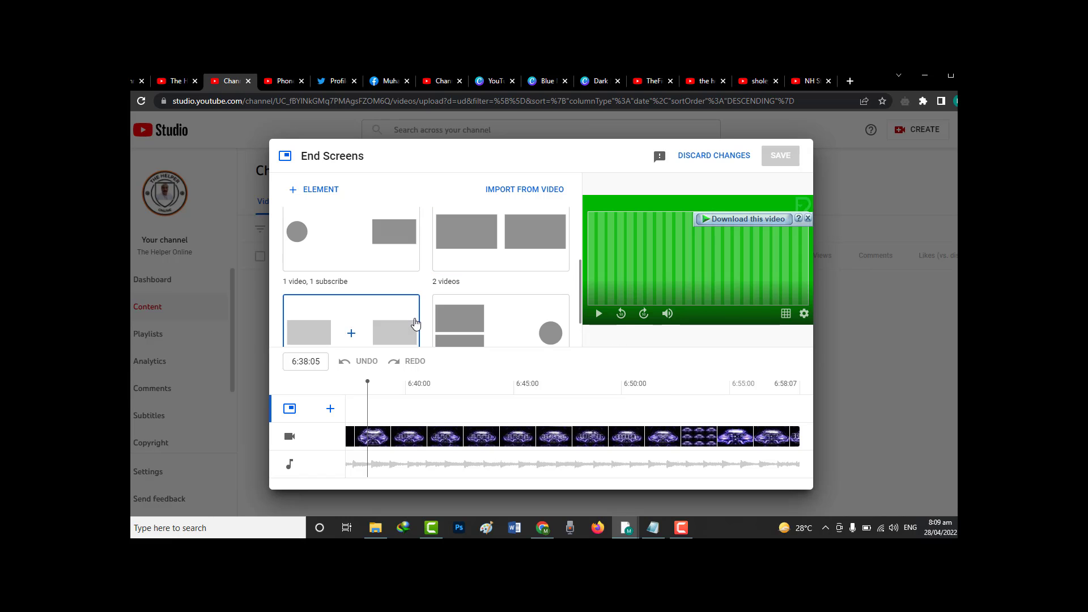
scroll(419, 323, down, 1)
scroll(497, 310, up, 3)
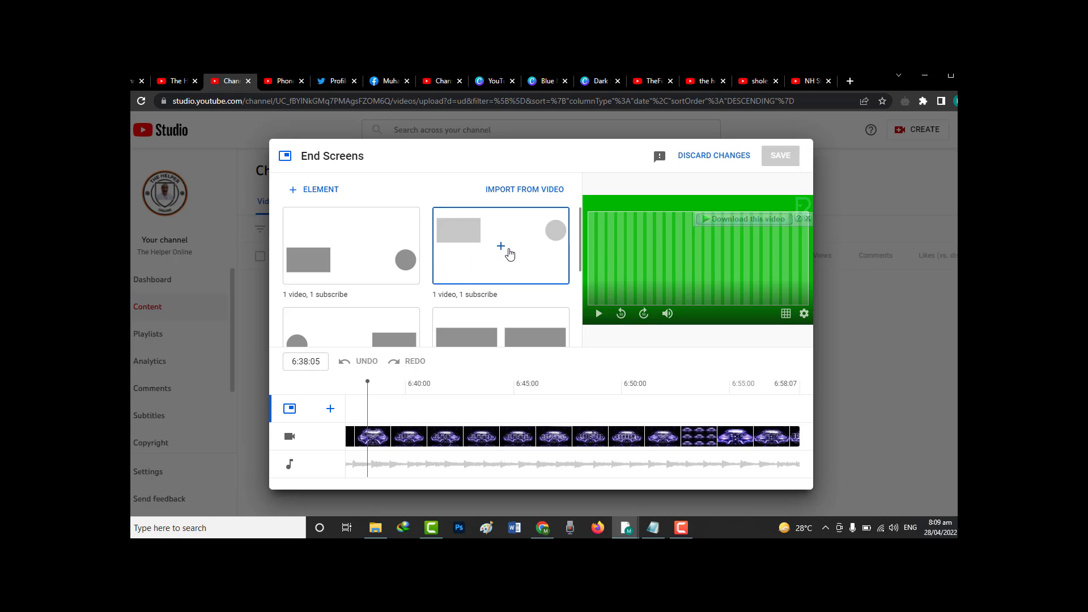
- From the 'the helper' search results, look over The Helper channel page
click(703, 83)
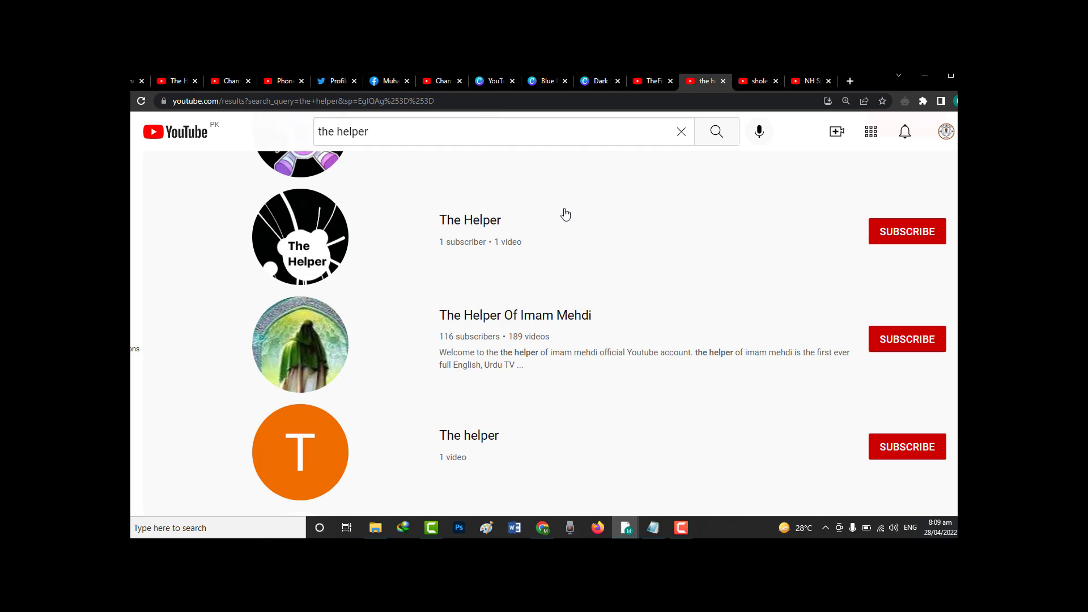
click(467, 224)
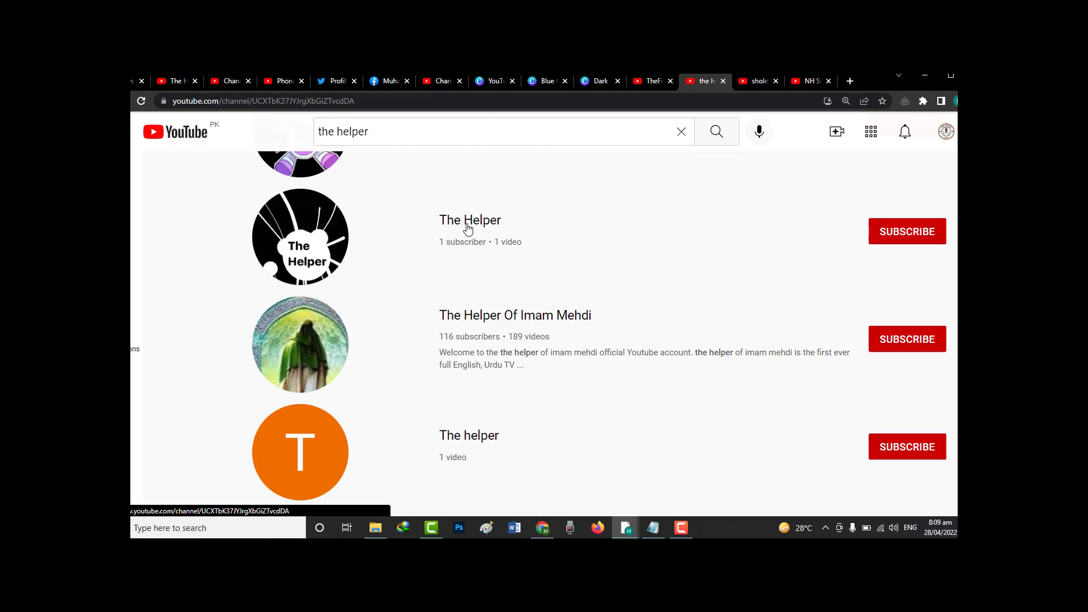
scroll(396, 346, down, 4)
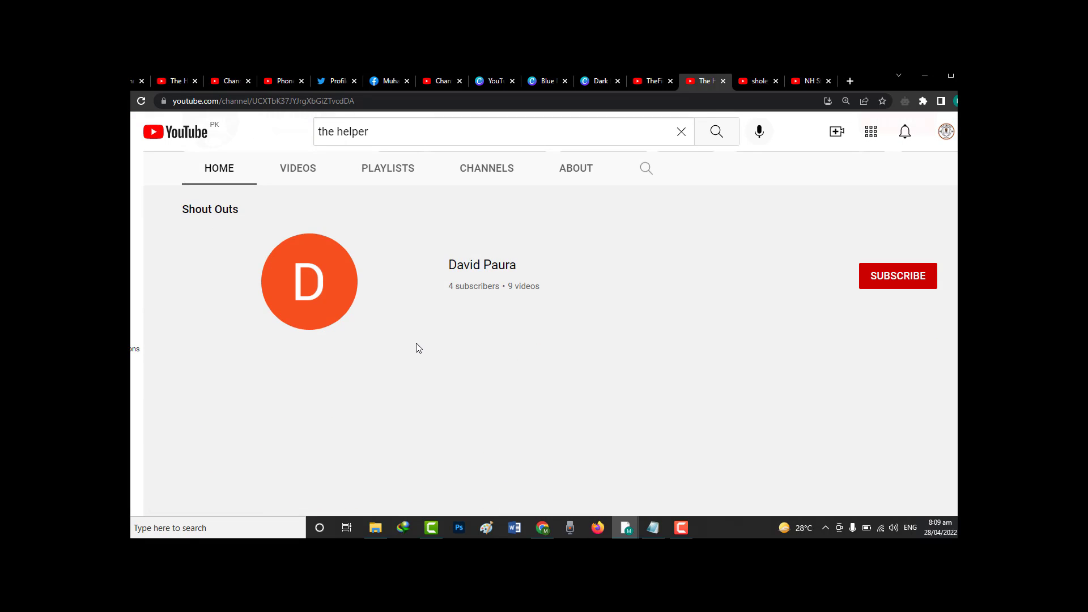
scroll(420, 348, up, 4)
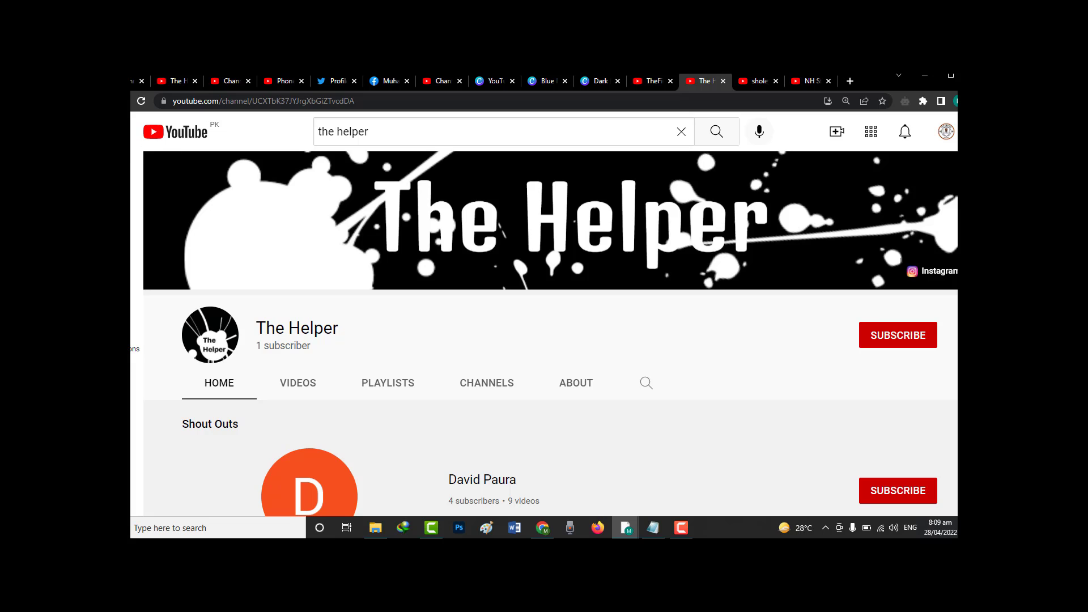
key(alt+Left)
- Check the 'the helper' channel and its TECH Z SAHIL MOBILE IS HERE short
scroll(673, 327, down, 4)
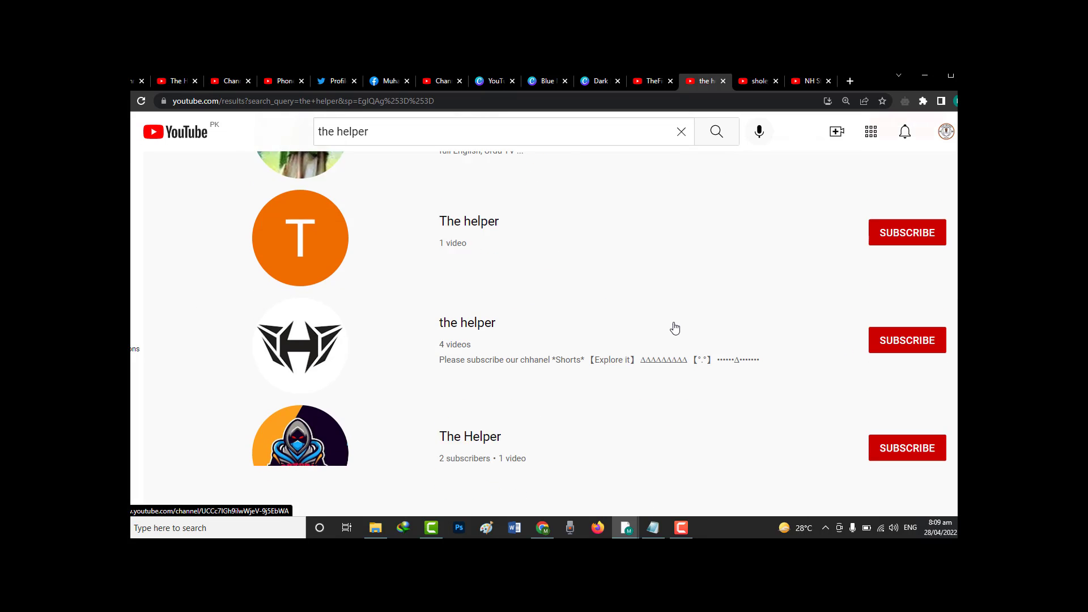
scroll(674, 328, down, 2)
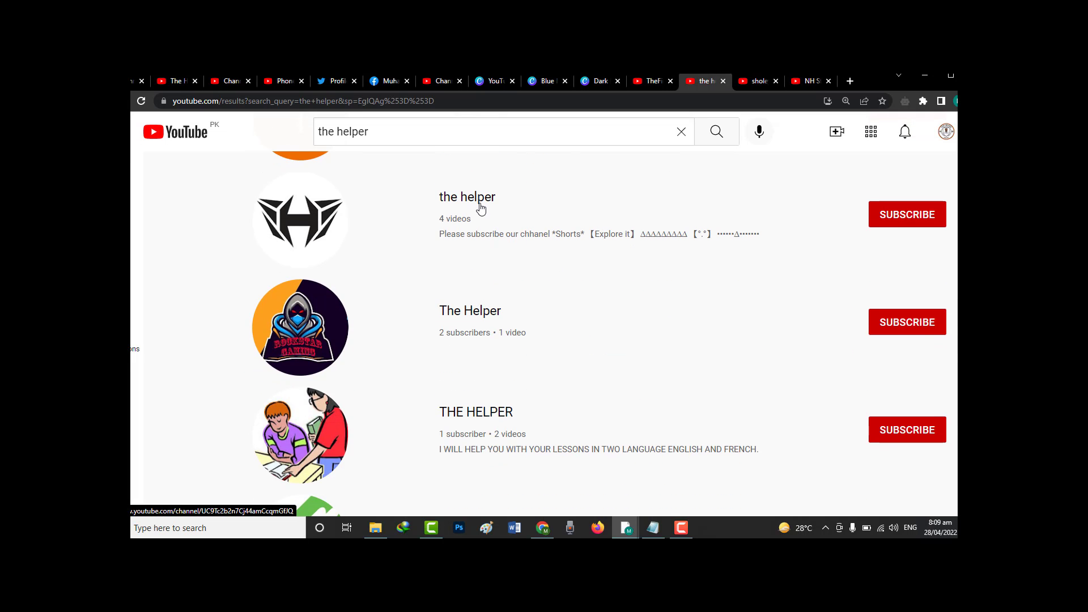
click(480, 202)
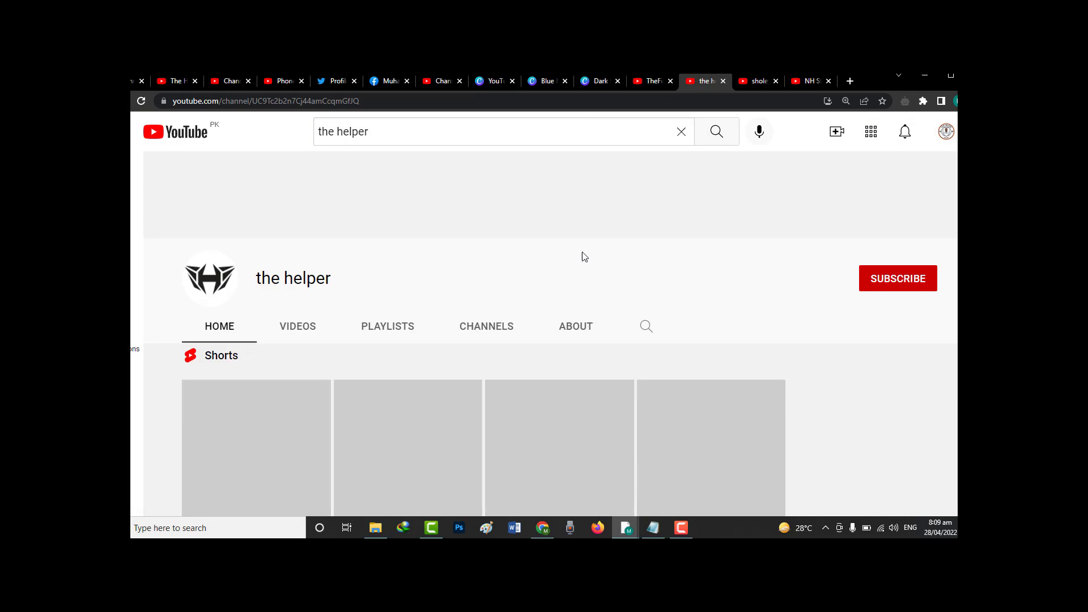
scroll(323, 368, down, 3)
click(412, 362)
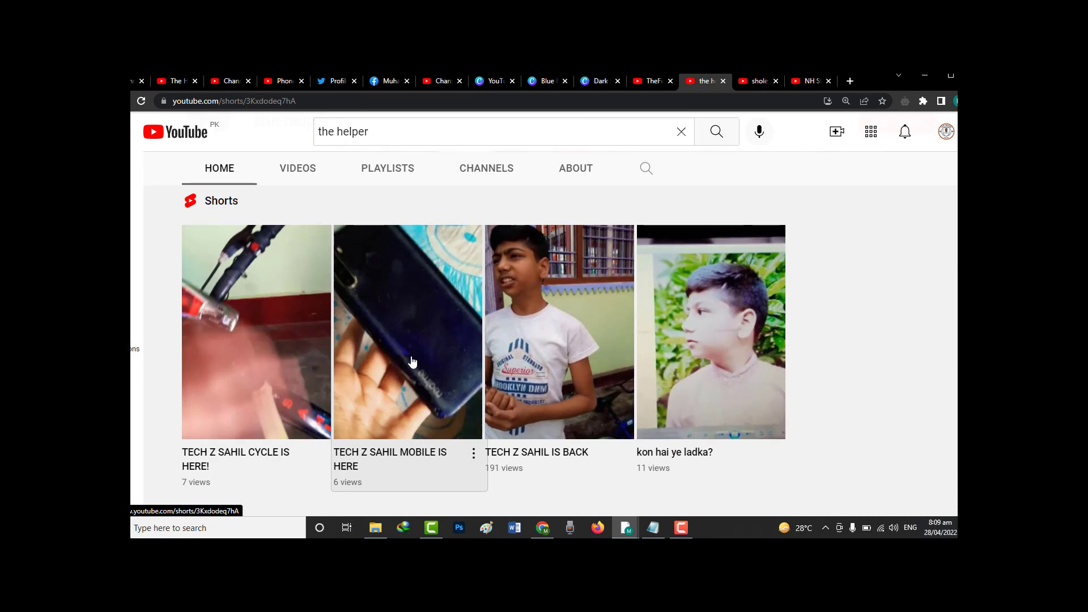
scroll(497, 346, down, 1)
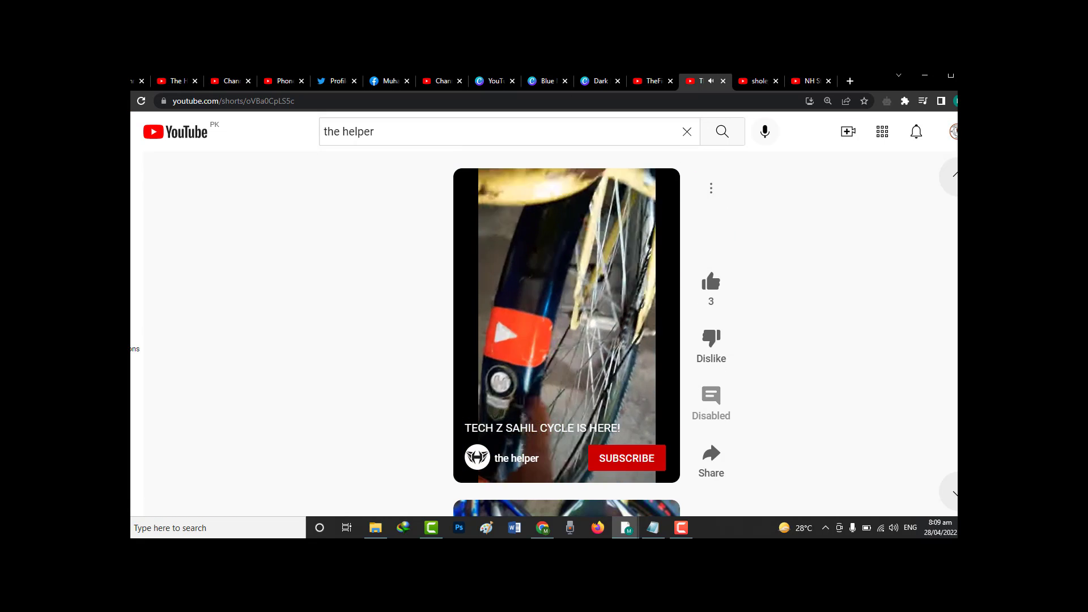
scroll(532, 356, up, 1)
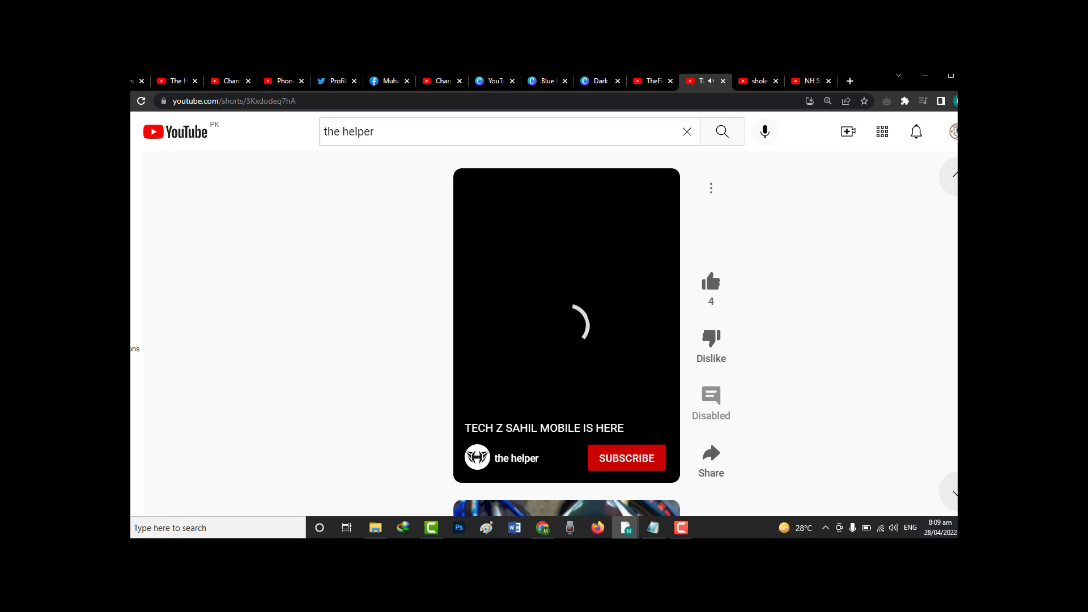
click(516, 458)
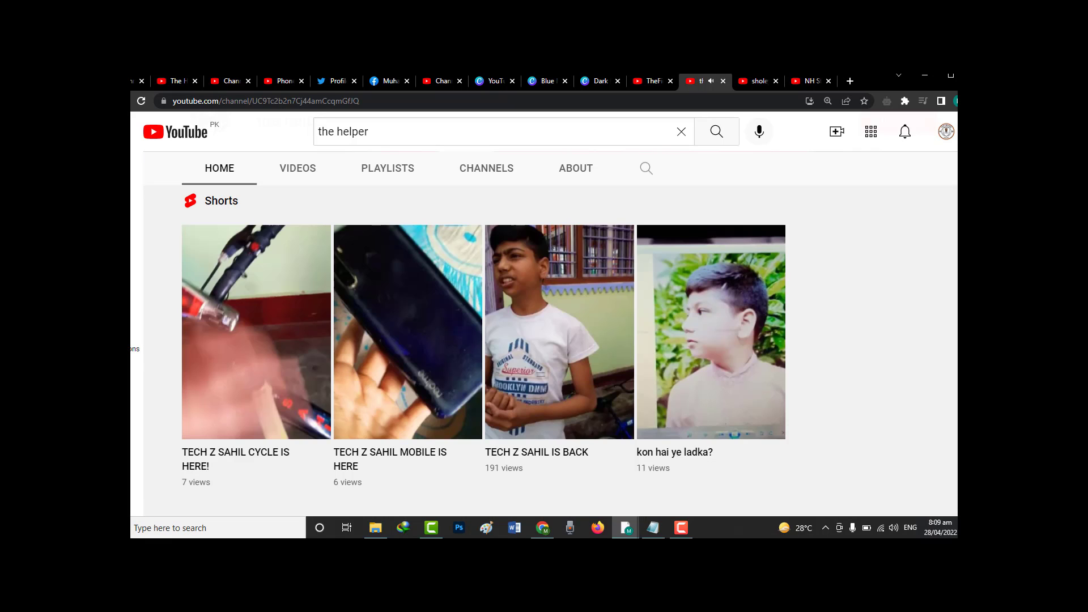
key(alt+Left)
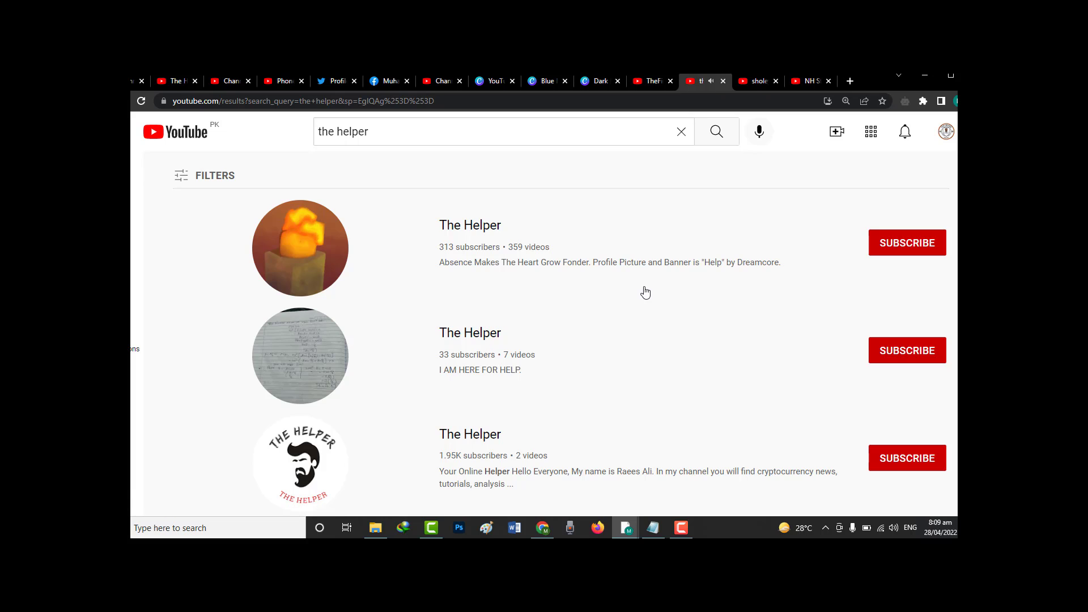
- Look at The Helper channel with 13 subscribers, then return to results
scroll(646, 293, down, 6)
scroll(649, 295, down, 6)
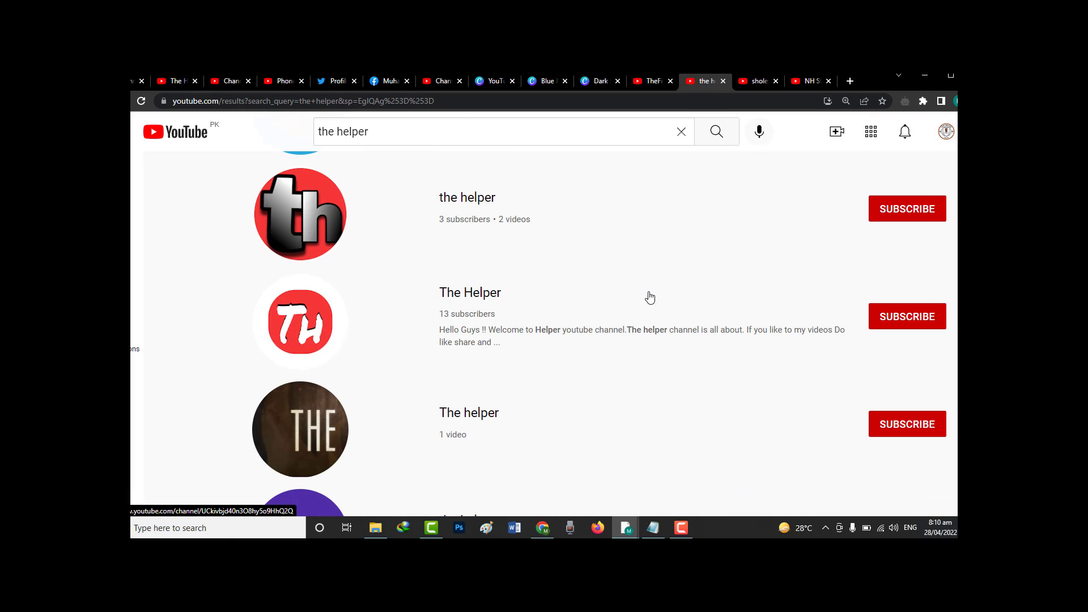
click(483, 295)
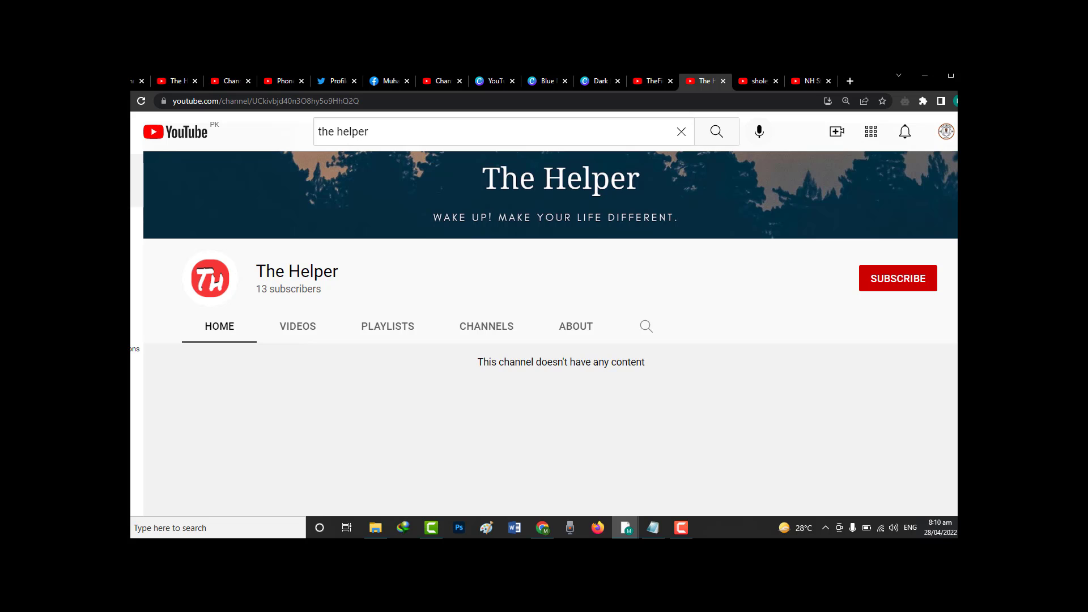
key(alt+Left)
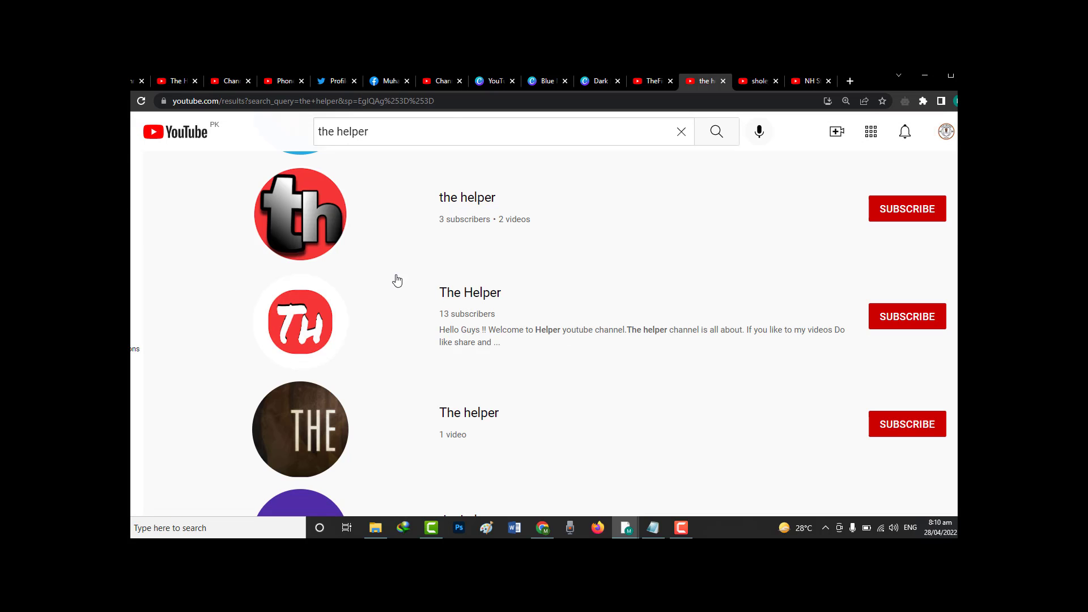
- Open 'The Cure for All Pains' on The Helper Of Imam Mehdi channel
scroll(532, 312, down, 6)
scroll(534, 312, down, 7)
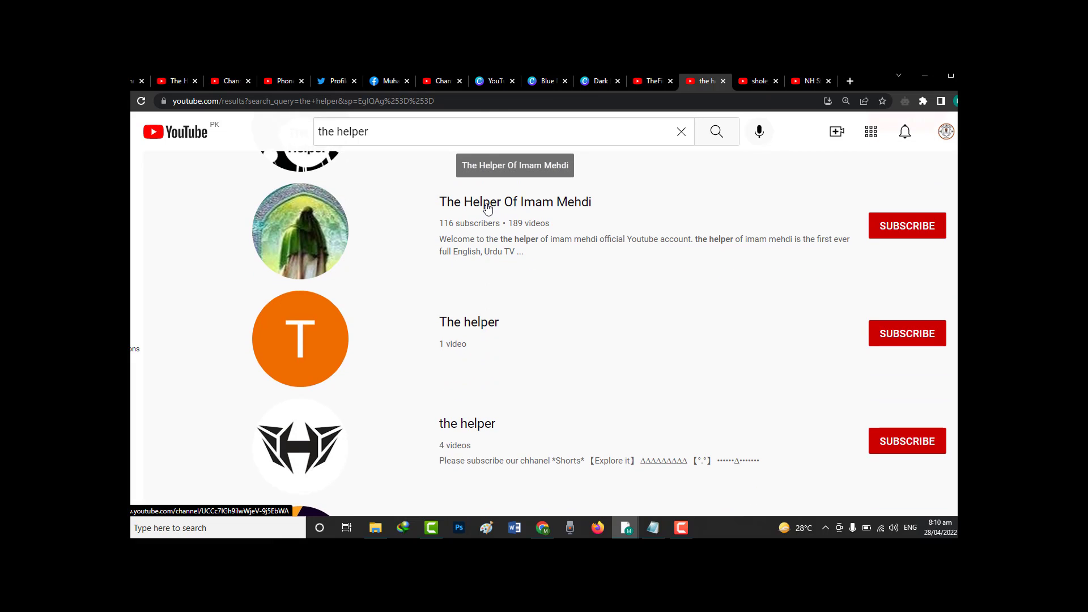
click(488, 207)
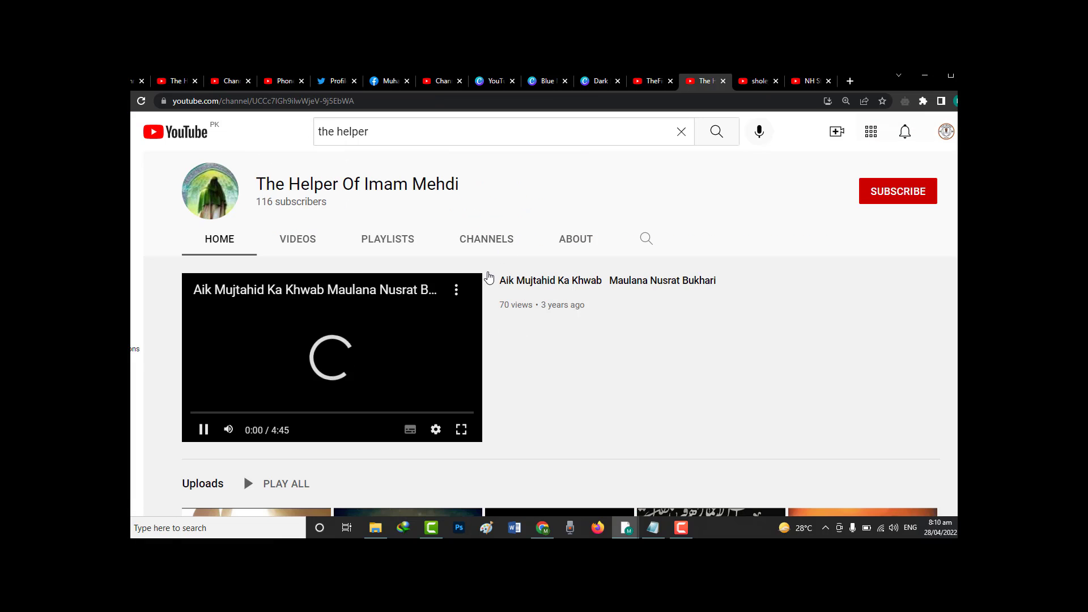
scroll(415, 338, down, 2)
scroll(527, 345, down, 3)
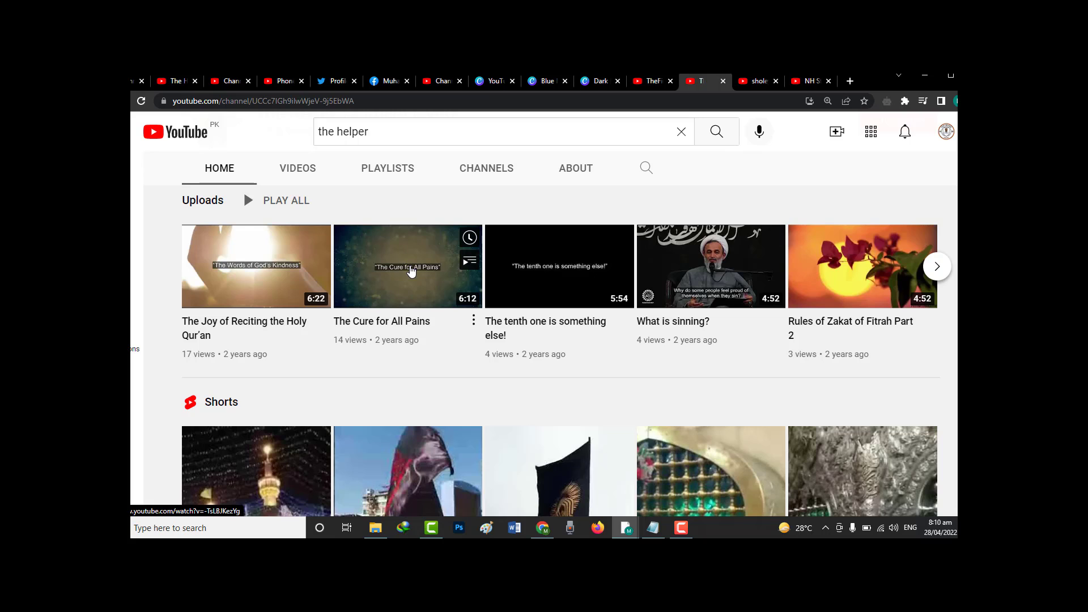
click(412, 273)
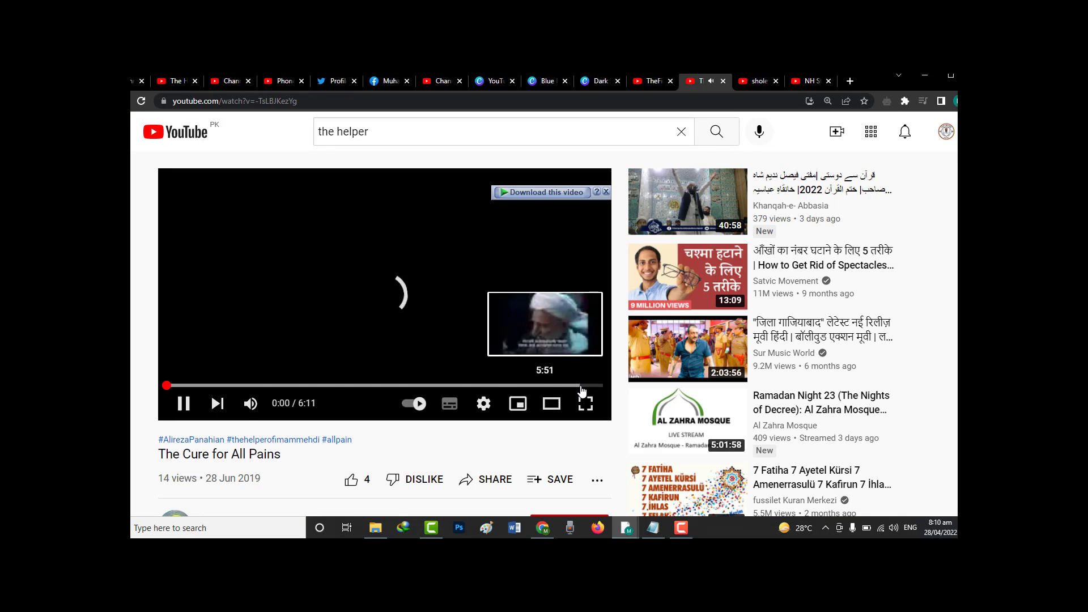
- Mute The Cure for All Pains and skip to about 6:07 so it finishes
click(584, 387)
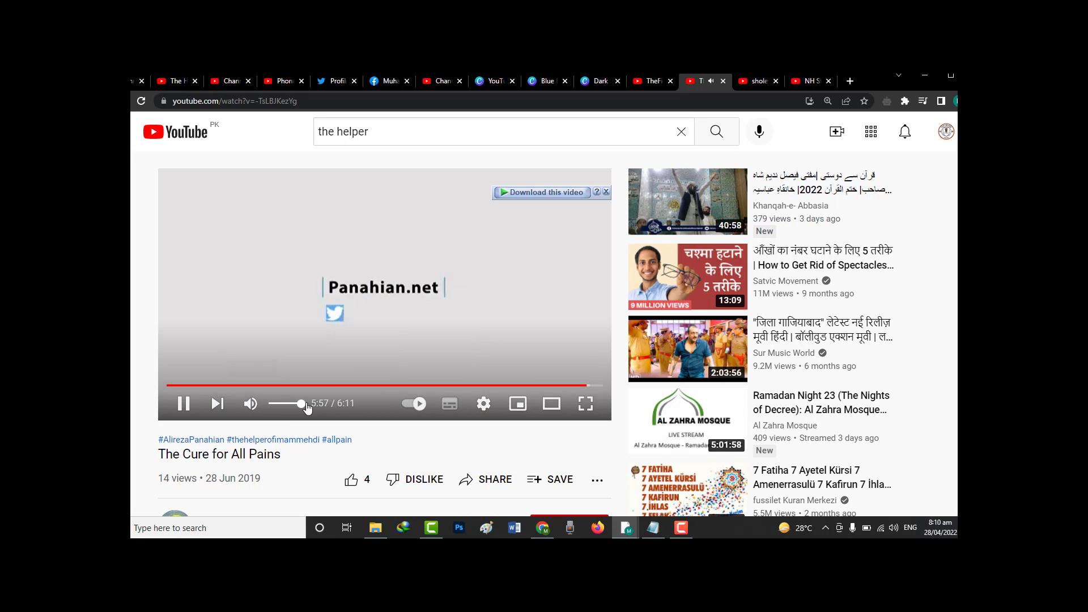
click(250, 403)
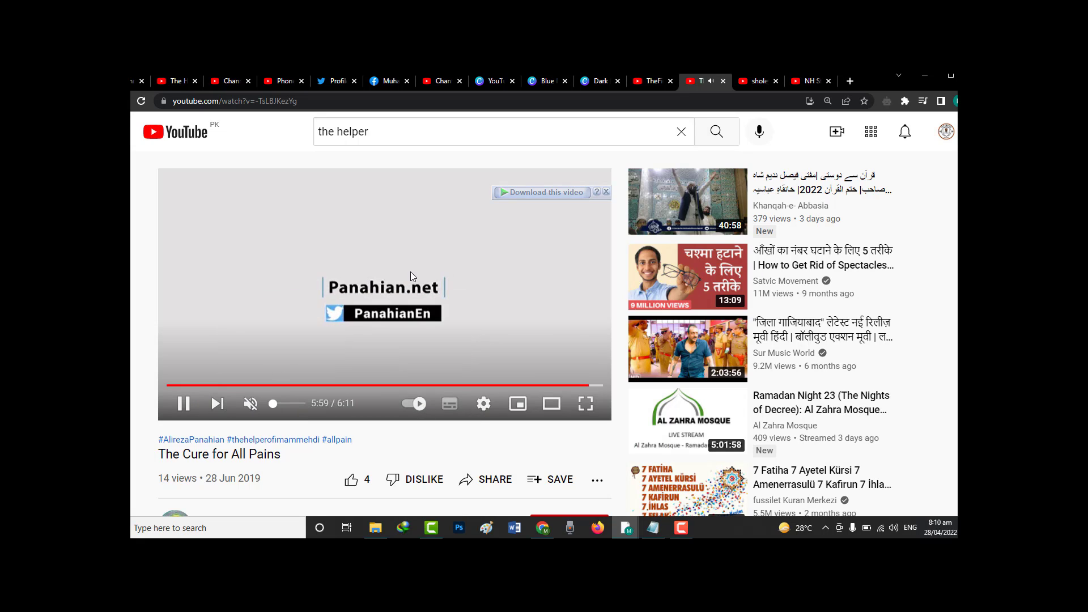
click(595, 388)
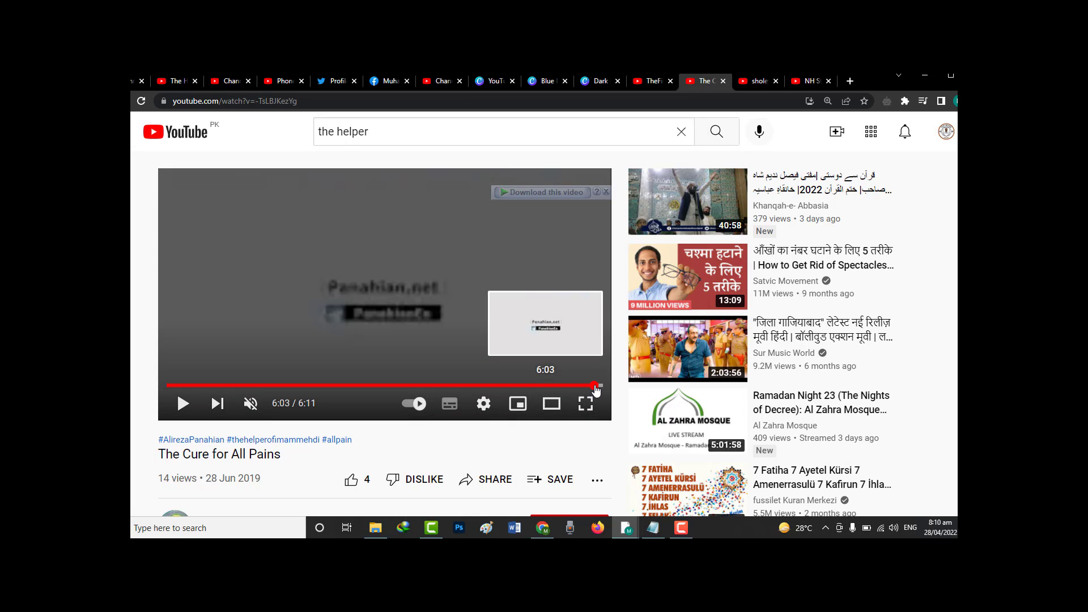
drag(599, 390, 599, 390)
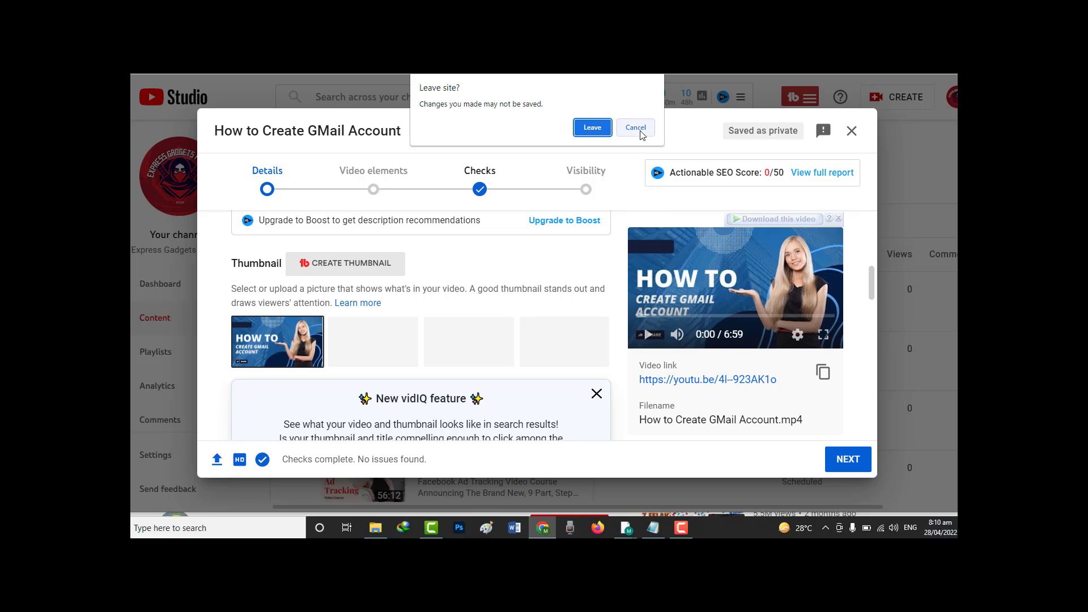
- Stay on the page, discard the End Screens changes, and maximise the browser
click(636, 128)
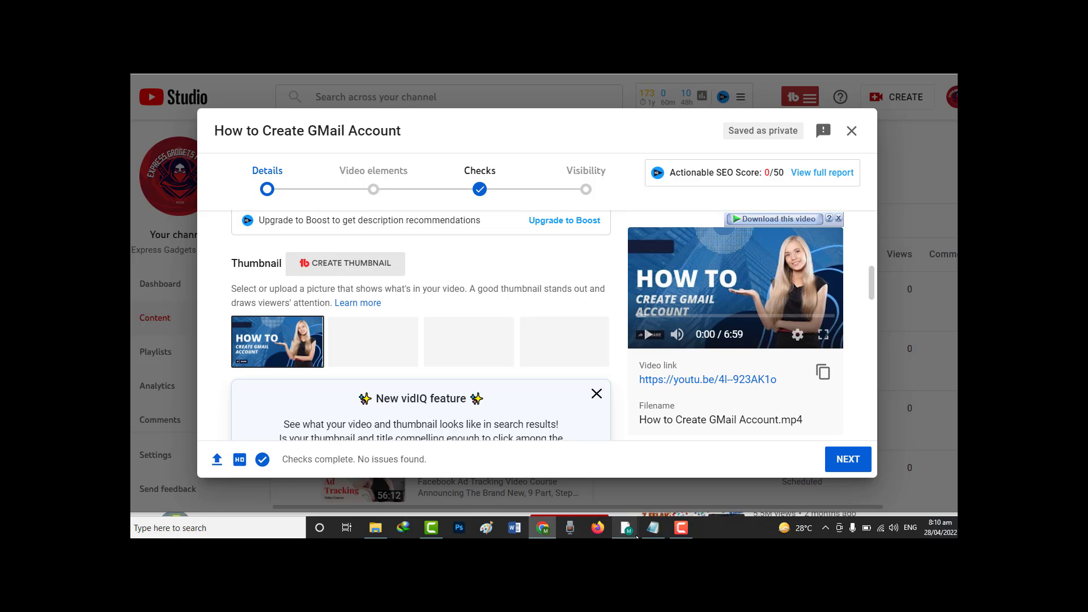
mouse_move(629, 530)
click(665, 473)
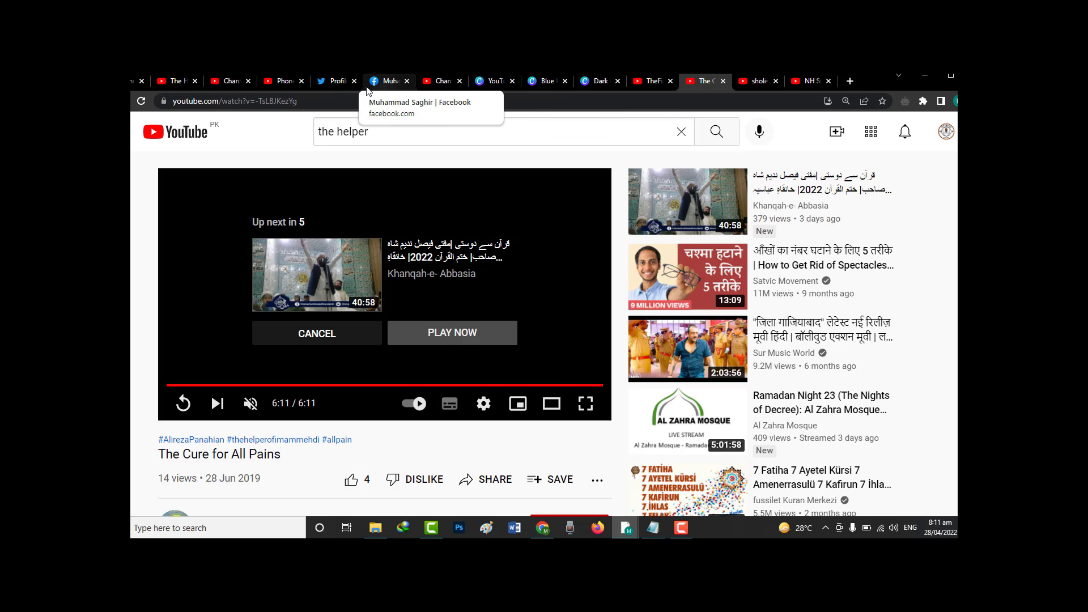
click(229, 81)
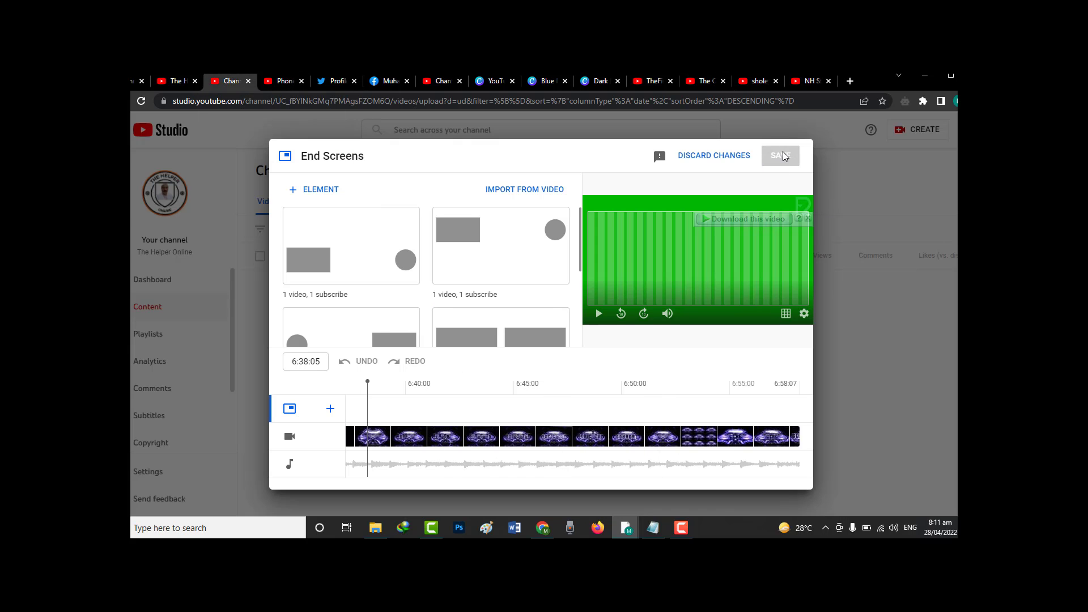
click(686, 161)
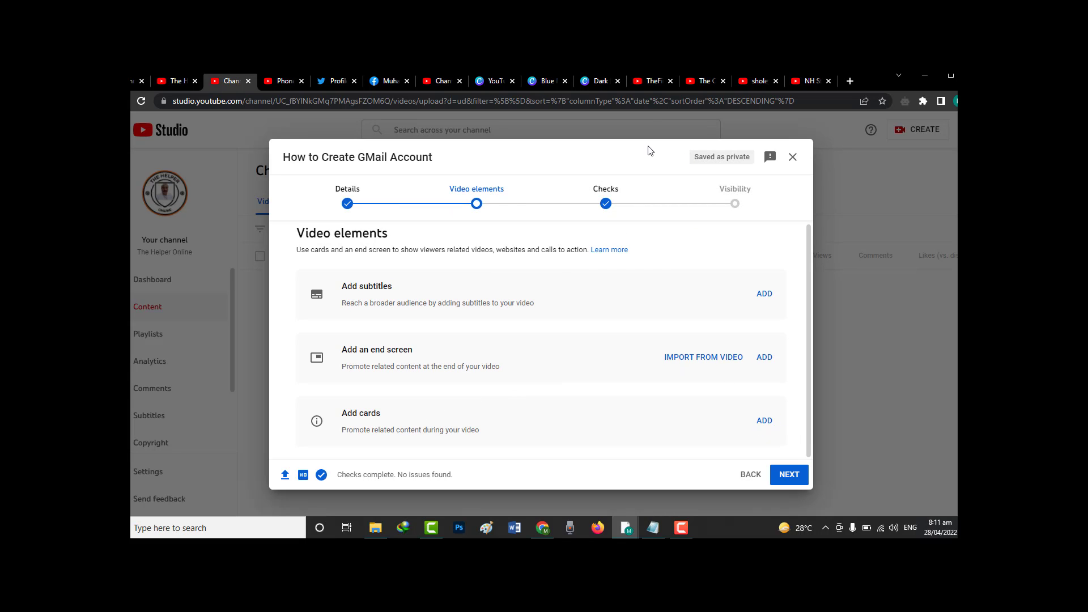
click(951, 78)
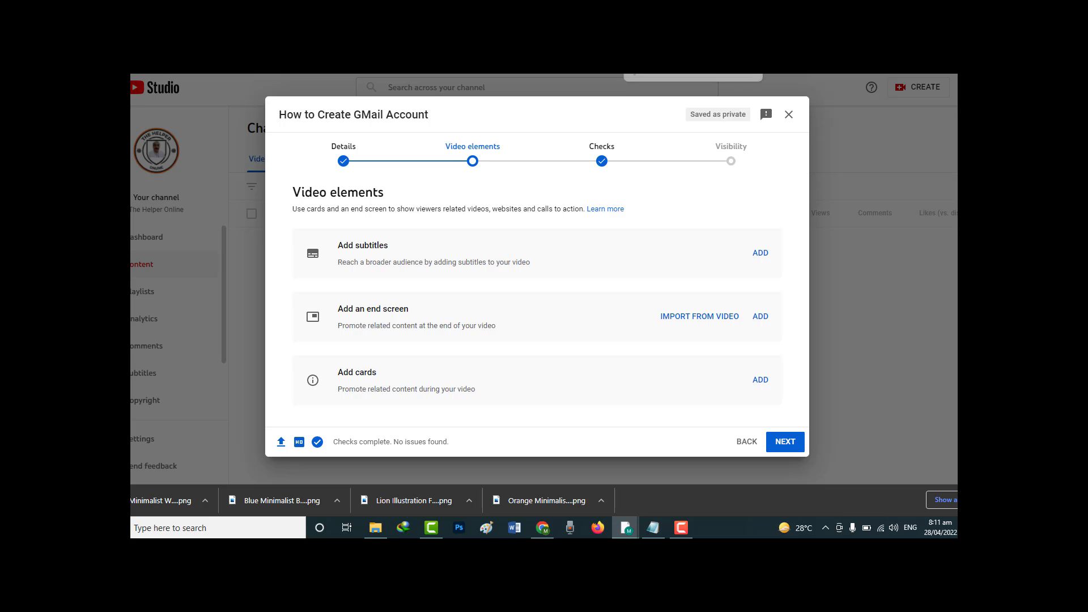
- Open the Surah Aal-e-Imran translation video from the channel's uploads in a new tab and jump to 3:05
key(ctrl+Tab)
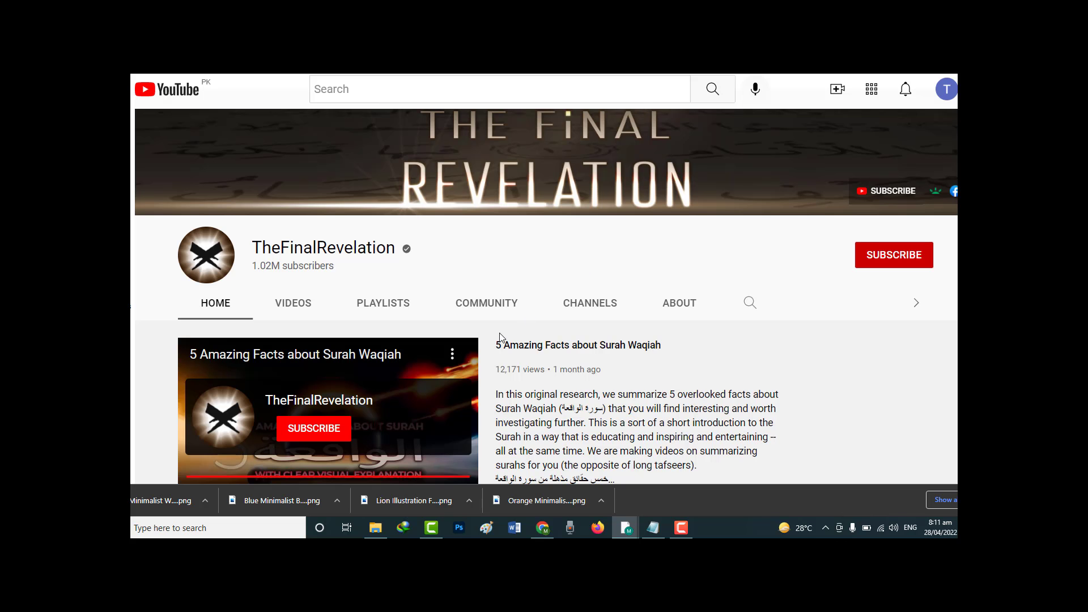
scroll(500, 338, down, 5)
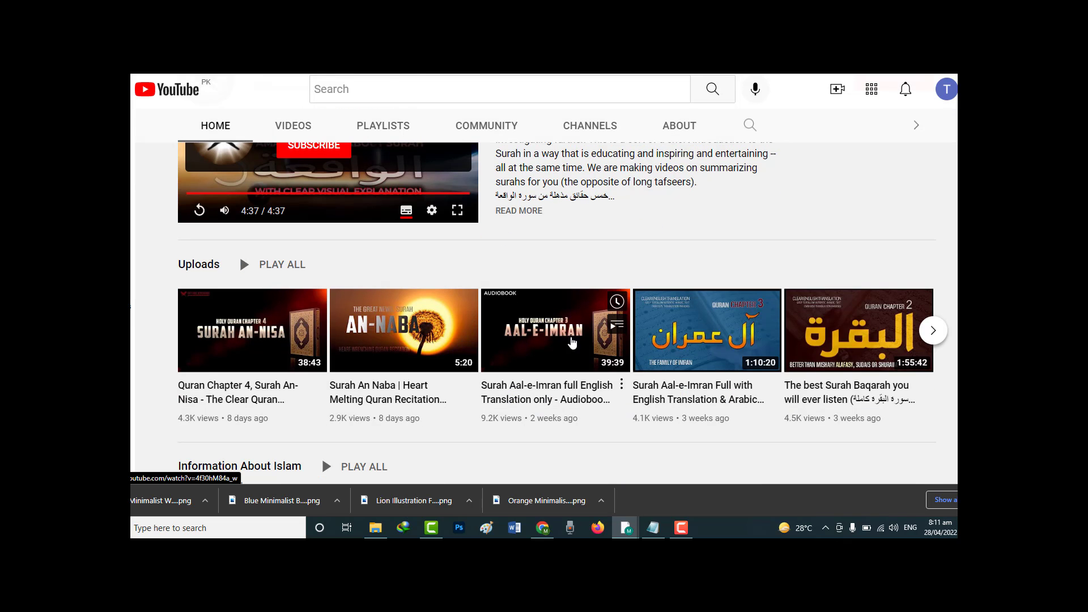
right_click(573, 343)
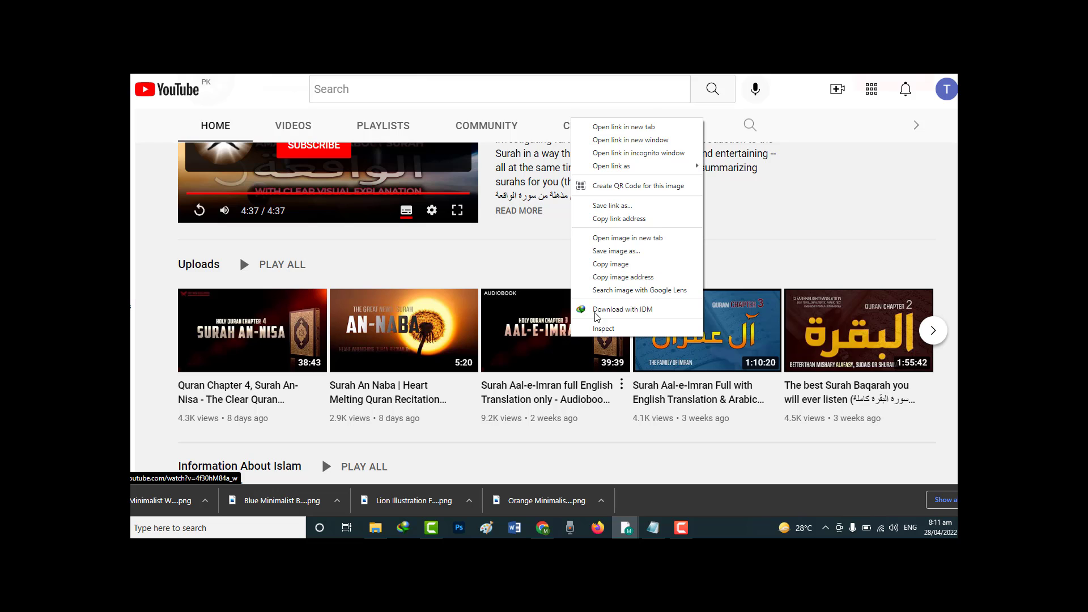
click(623, 126)
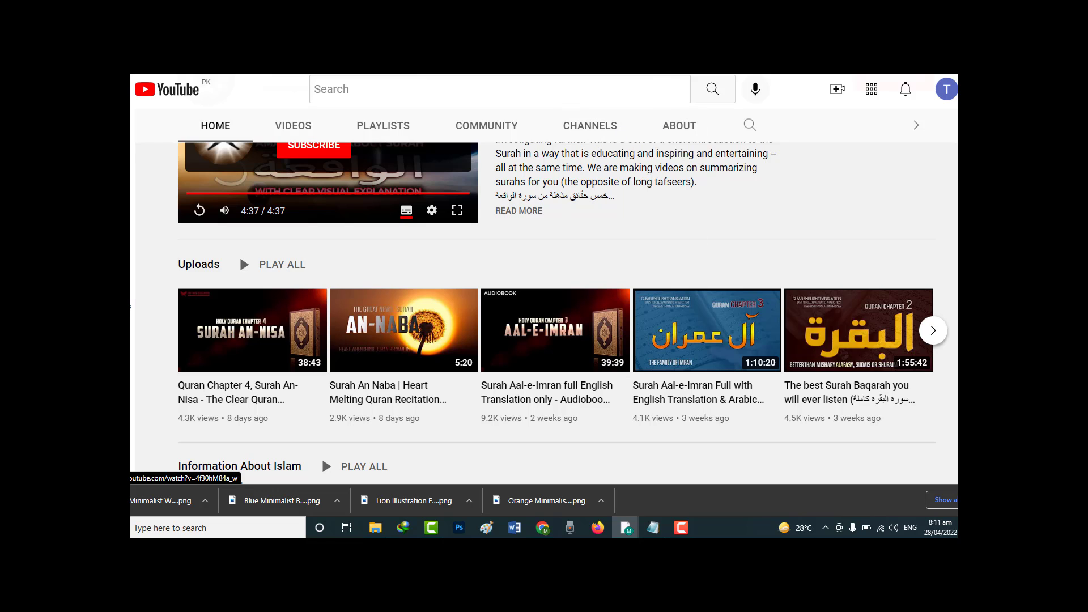
key(ctrl+Tab)
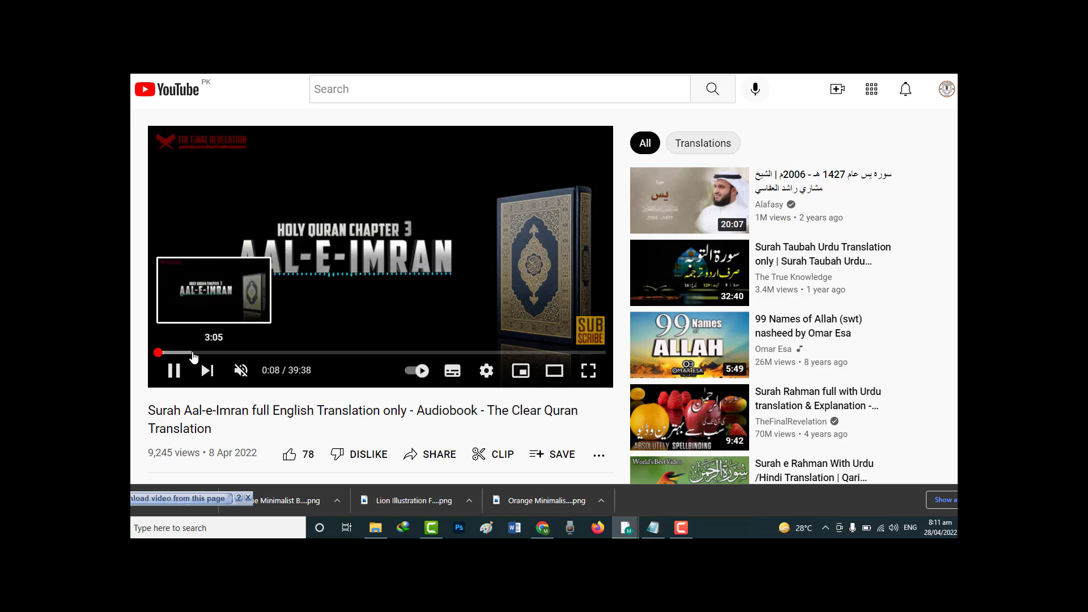
click(193, 352)
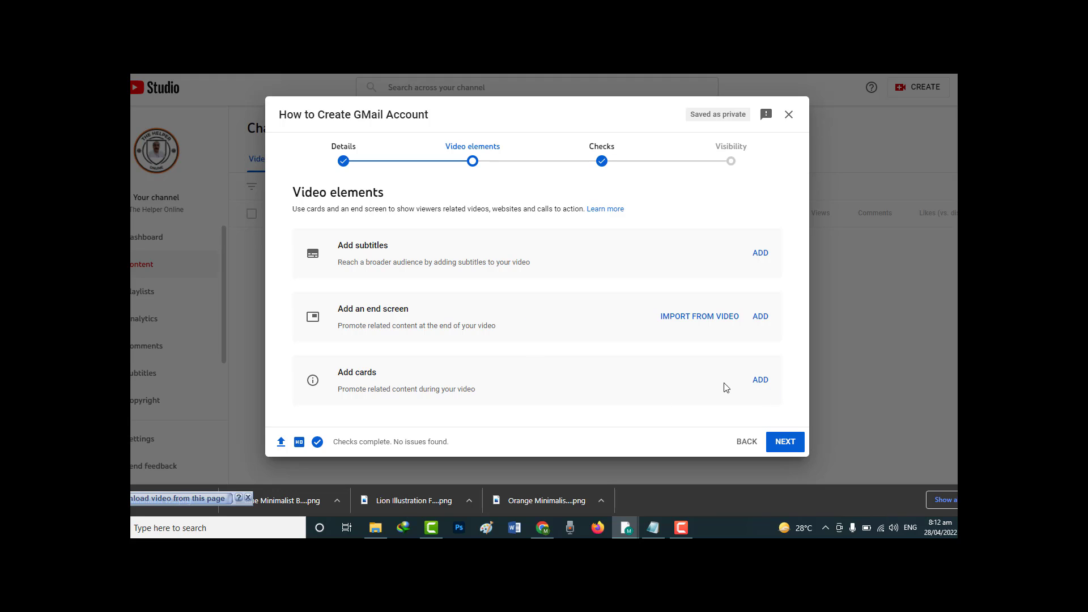
- Advance the GMail upload past Checks to the Visibility step and choose Public
click(791, 445)
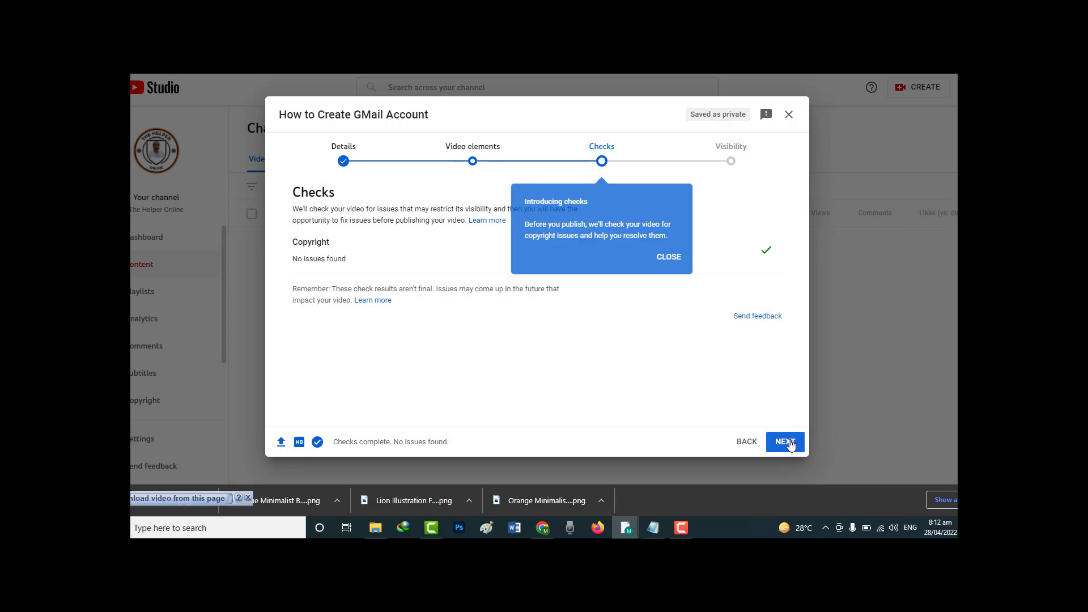
click(667, 261)
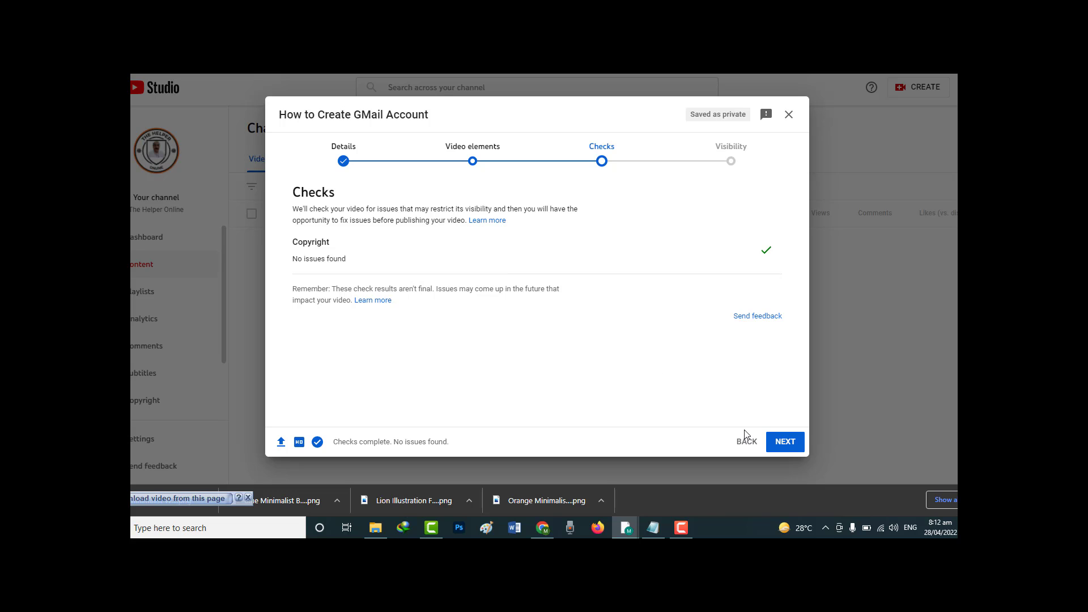
click(792, 446)
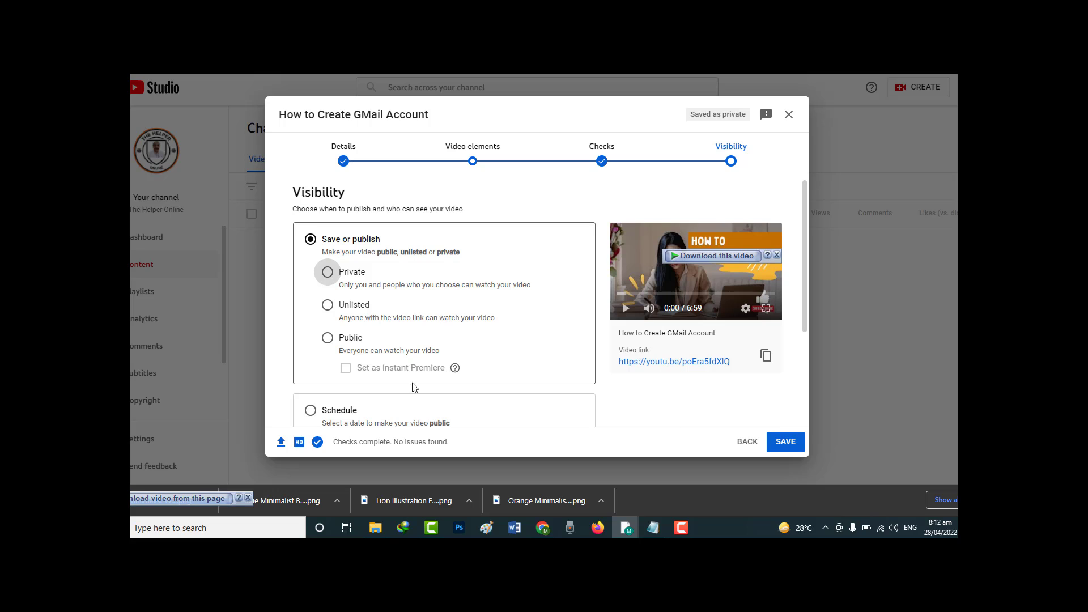
click(327, 339)
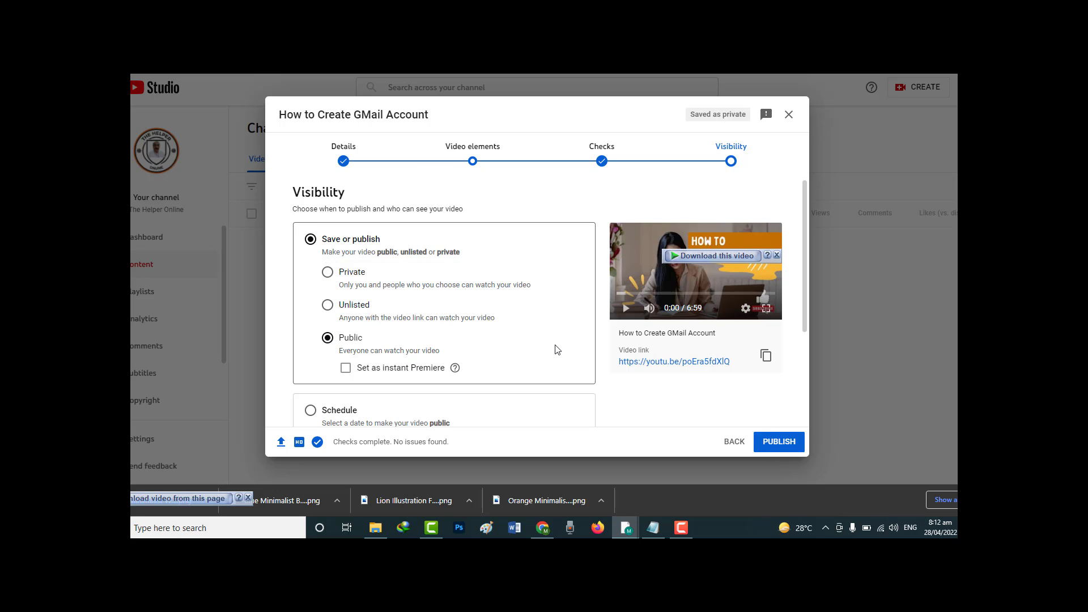
- Check the other channel's browser window, then return to the Visibility step
scroll(558, 350, down, 3)
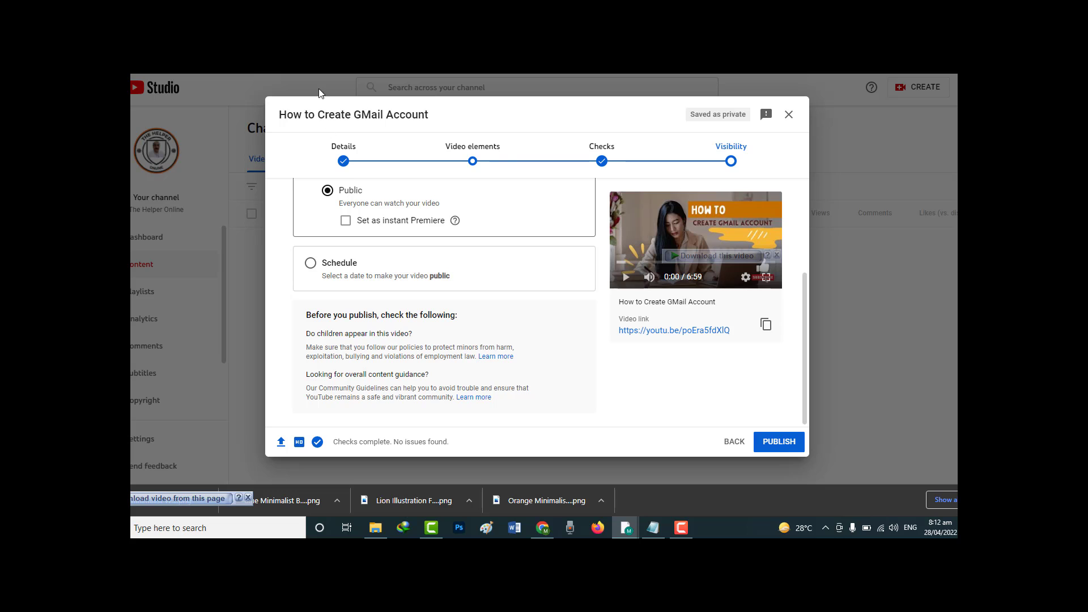
click(543, 527)
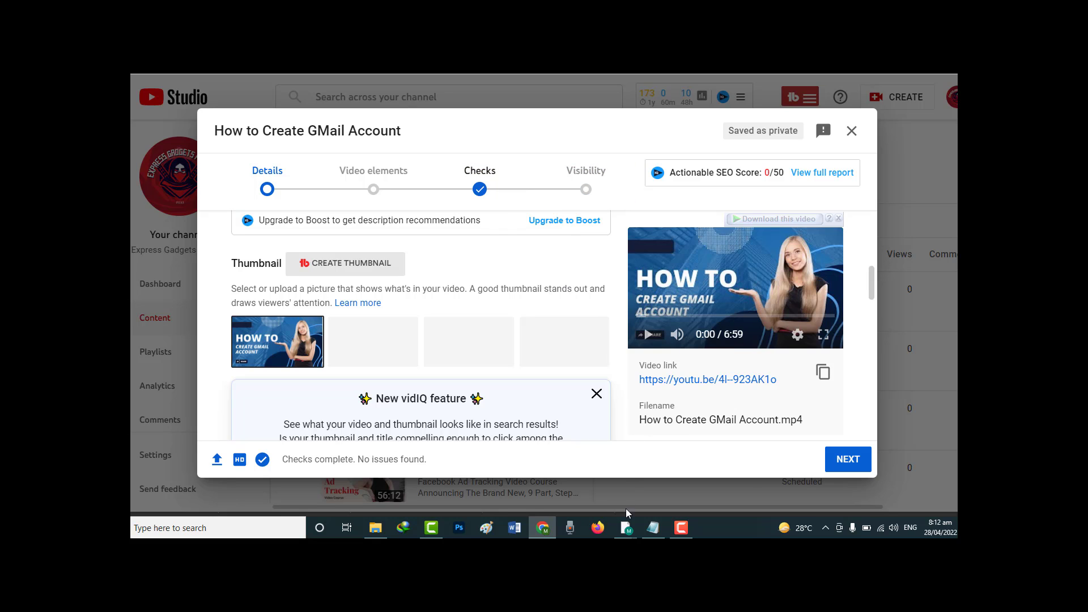
mouse_move(625, 533)
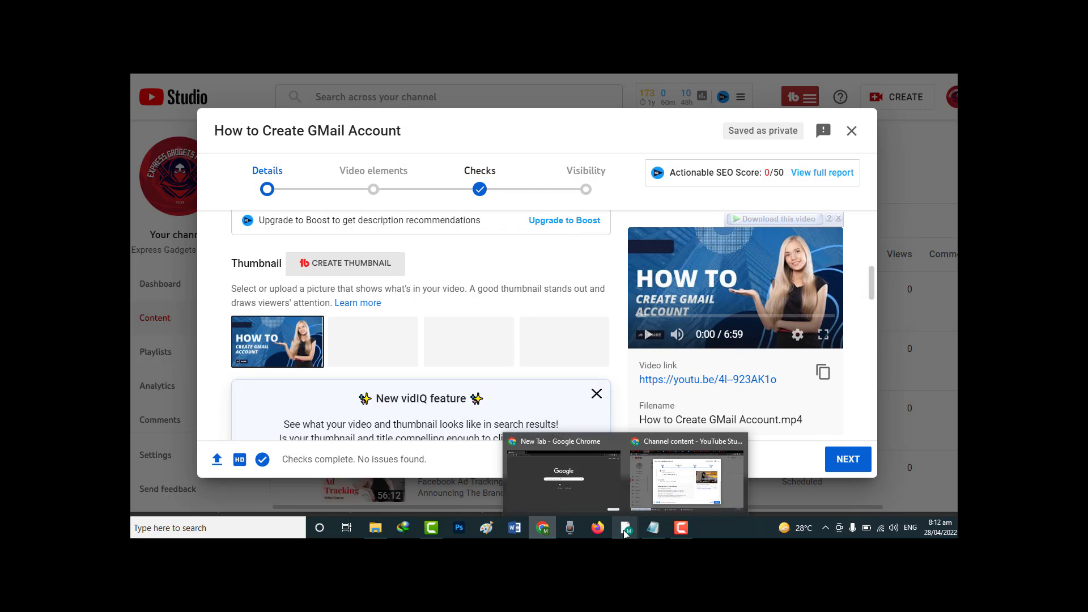
click(674, 491)
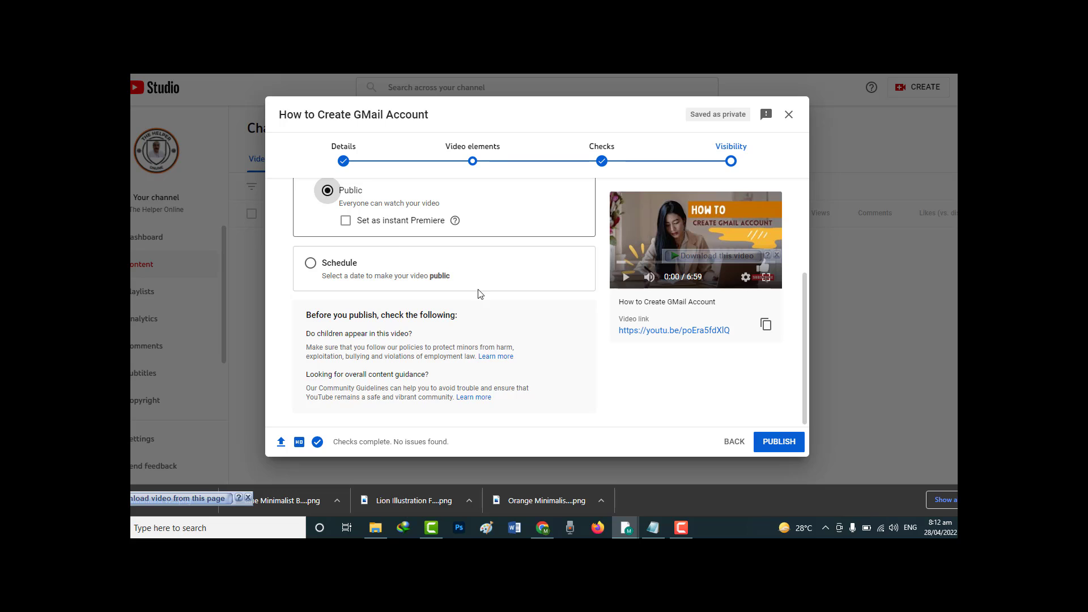
scroll(473, 291, up, 1)
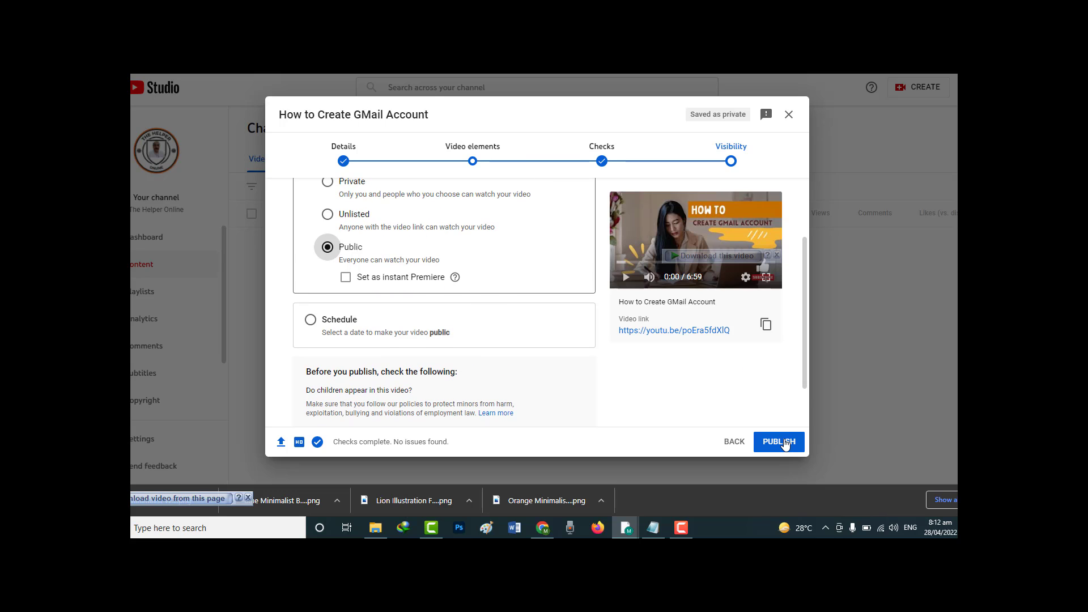
- Publish the GMail tutorial, browse the share destinations, and close the published dialog and Go deep tip
click(785, 443)
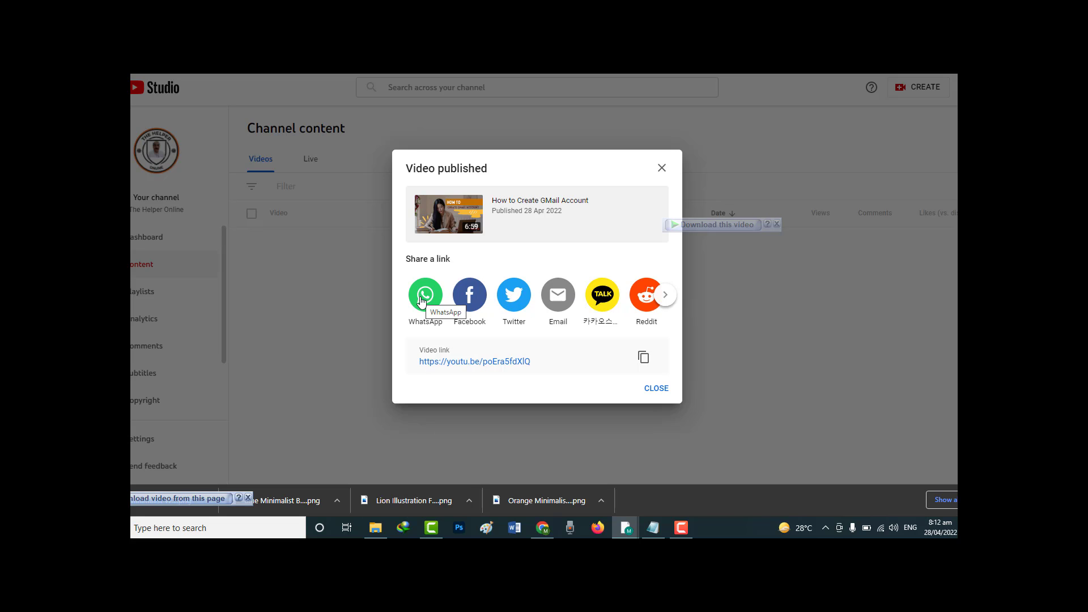
click(672, 302)
click(671, 303)
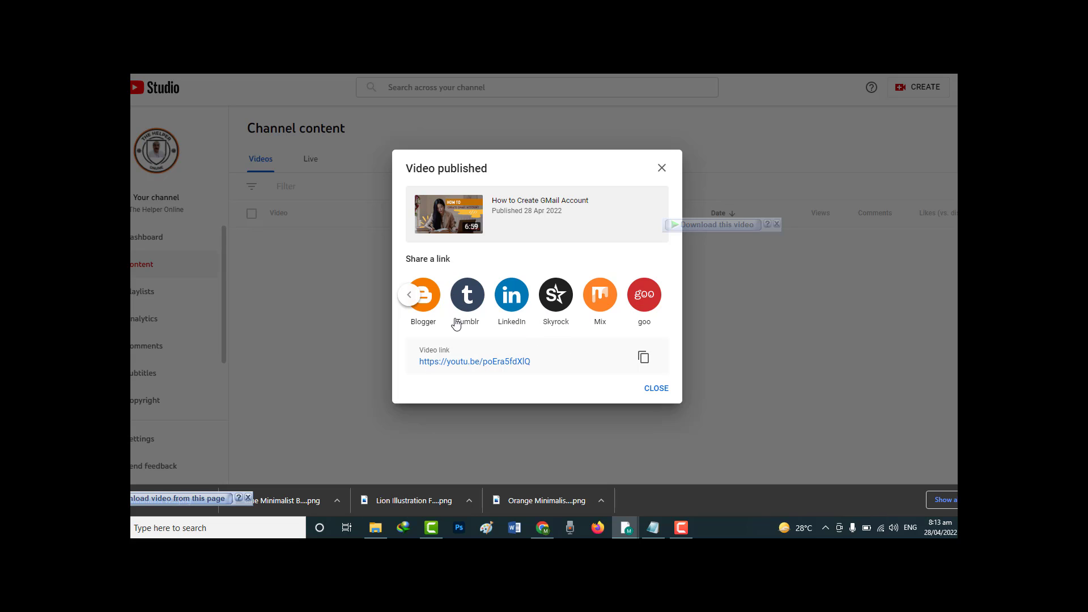
click(656, 390)
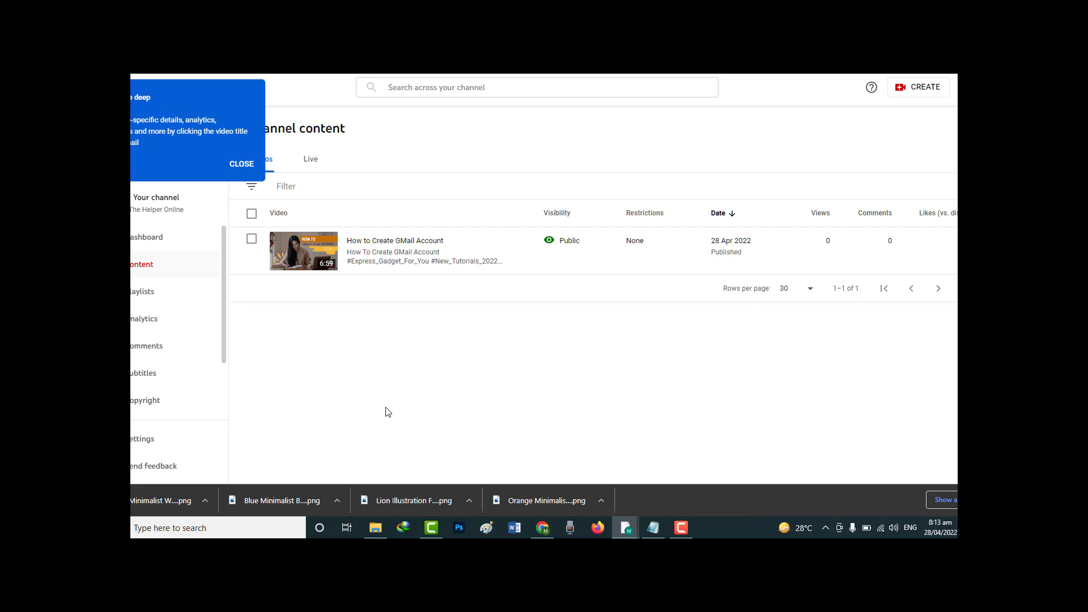
click(243, 164)
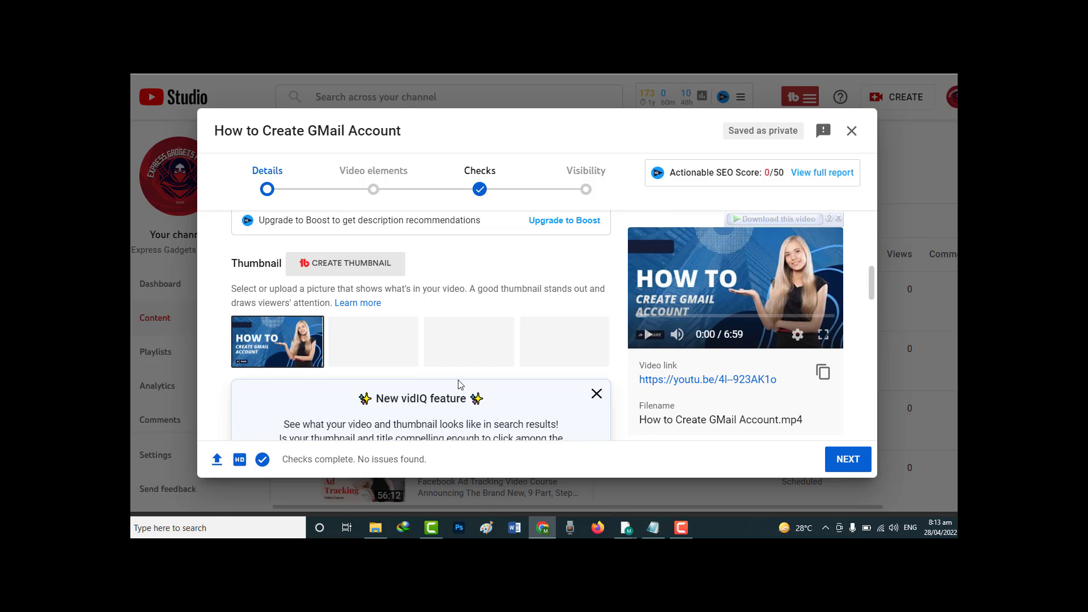
- Advance to the Video elements step and start adding an end screen
scroll(457, 384, down, 3)
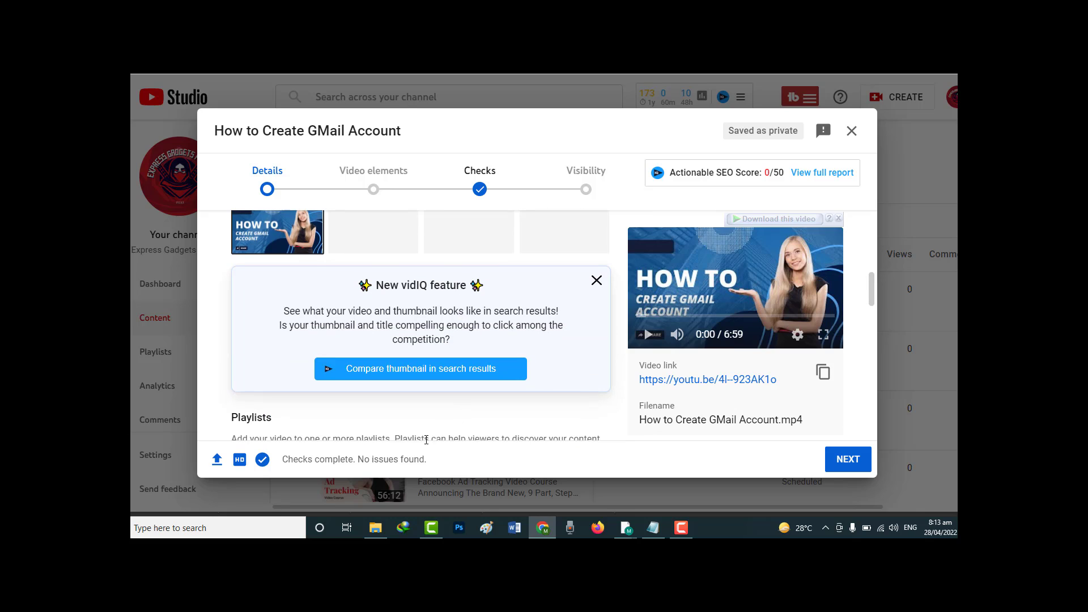
click(857, 464)
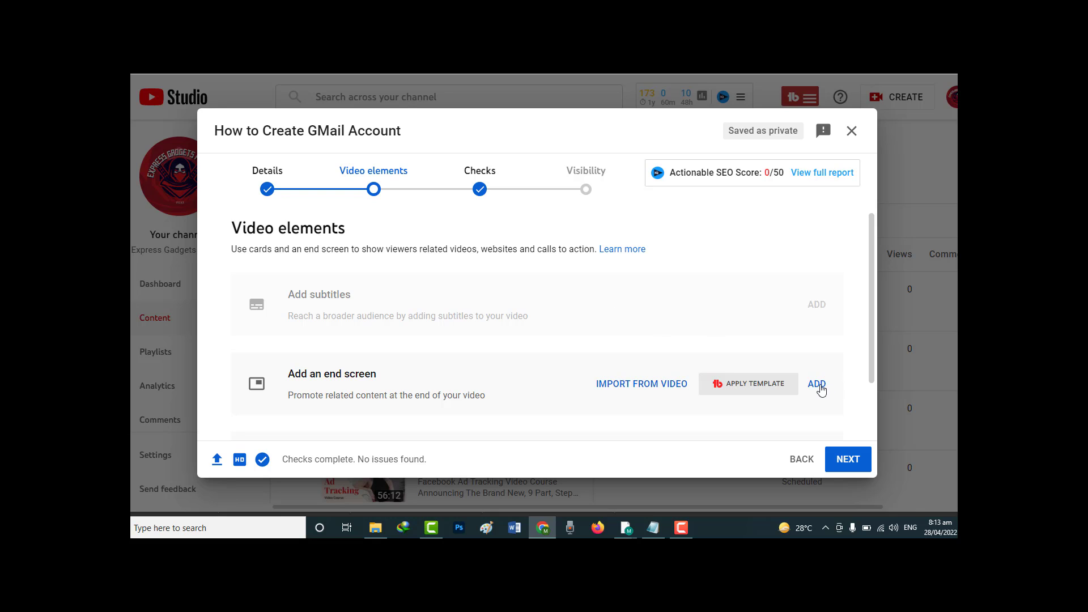
scroll(819, 389, down, 1)
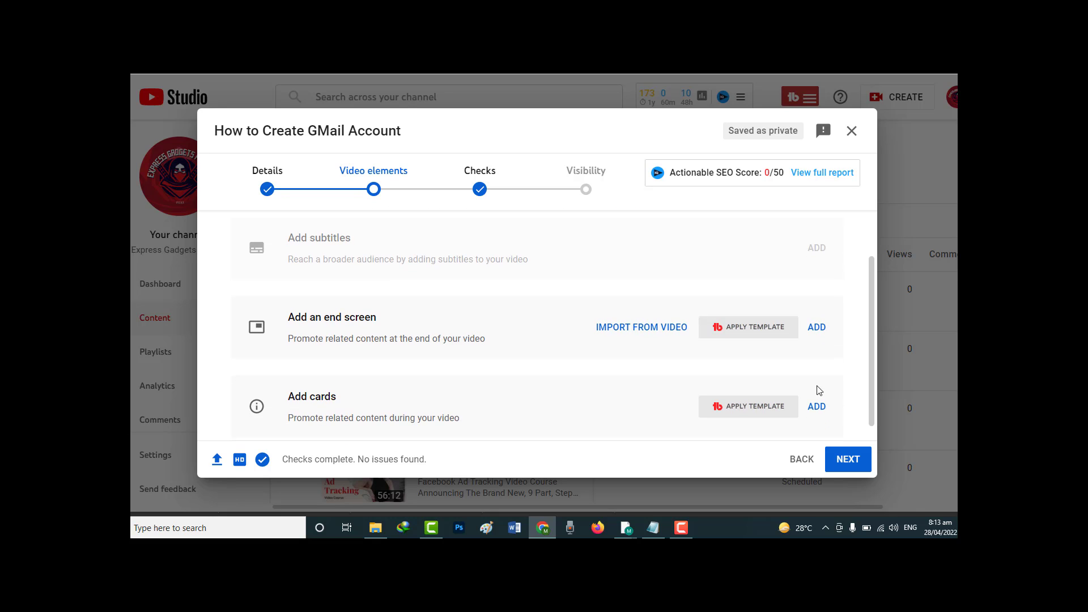
click(822, 335)
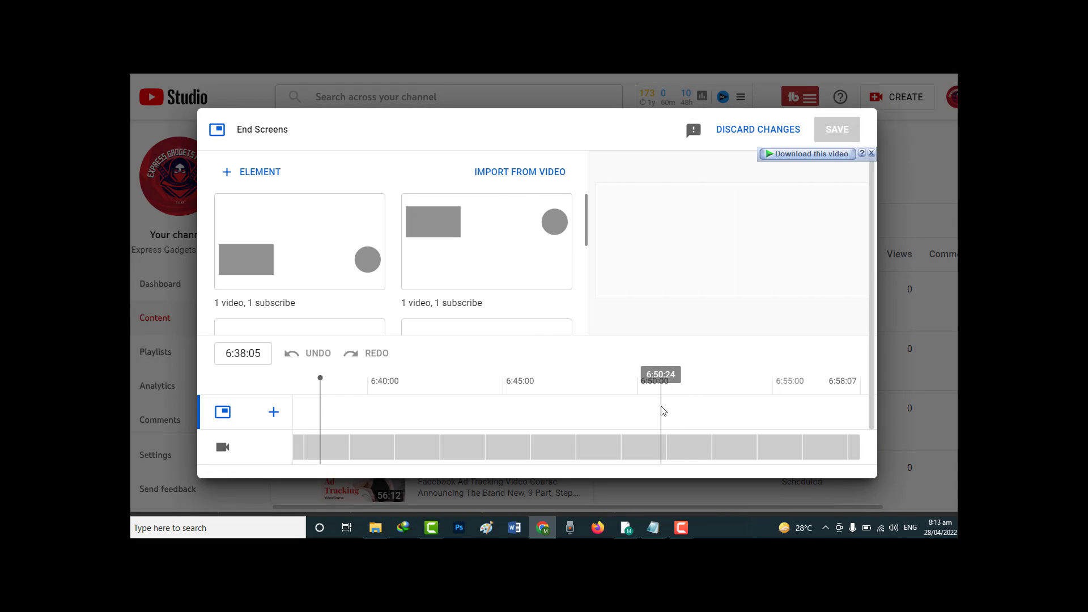
- Import the end screen layout from the latest video, with subscribe and two video elements, and save
scroll(635, 397, down, 1)
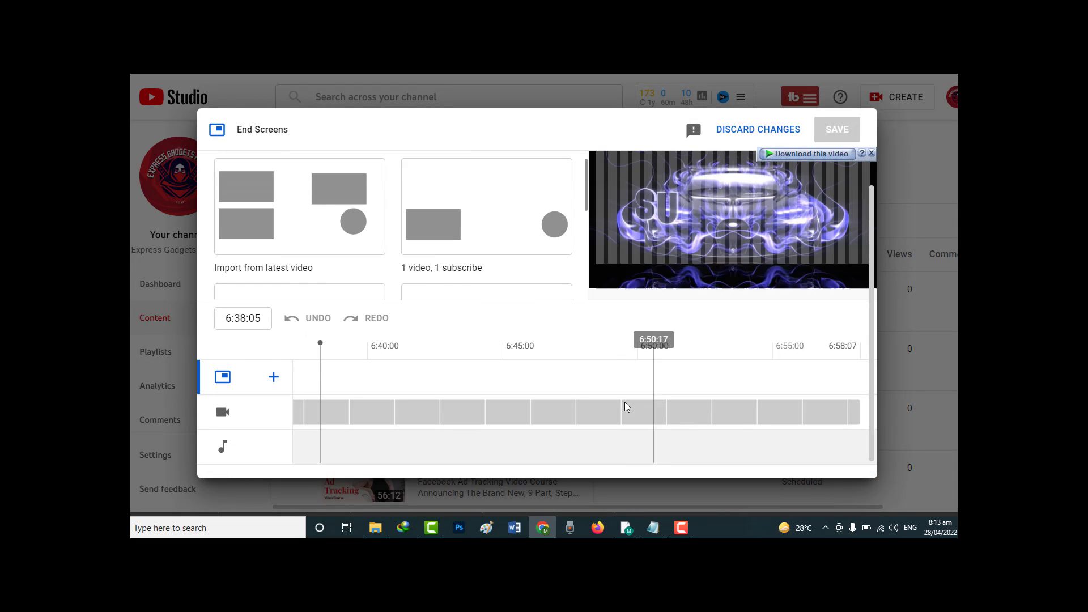
click(671, 369)
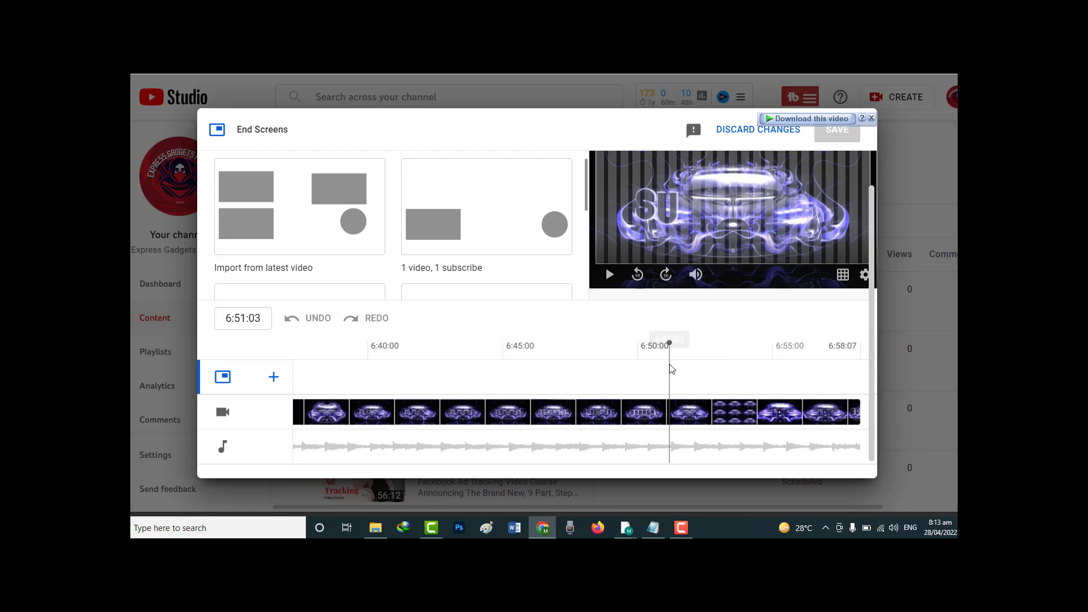
scroll(623, 380, up, 1)
scroll(623, 380, up, 1)
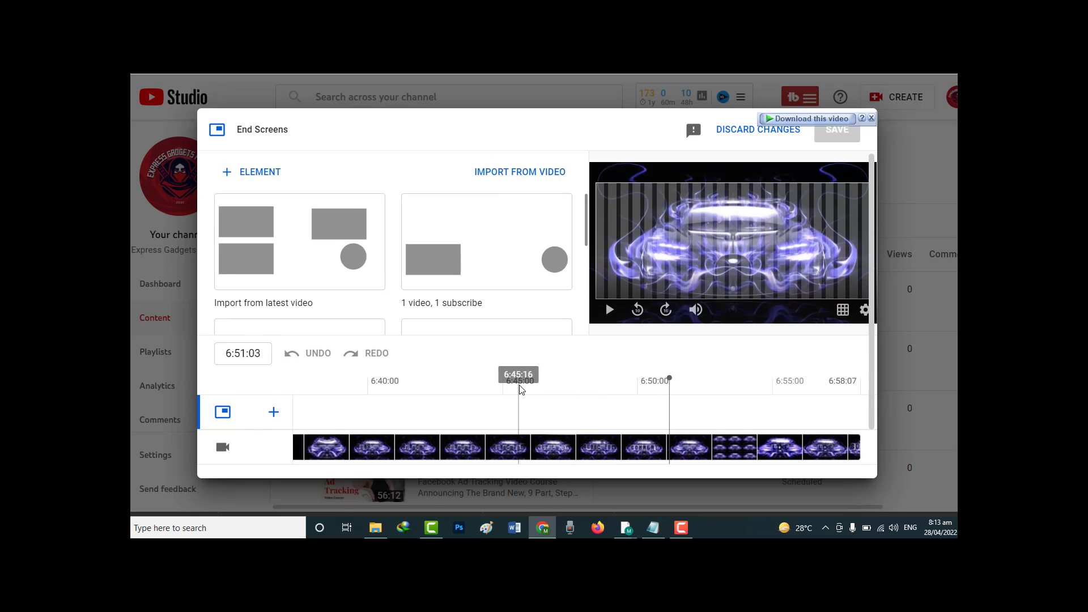
click(288, 273)
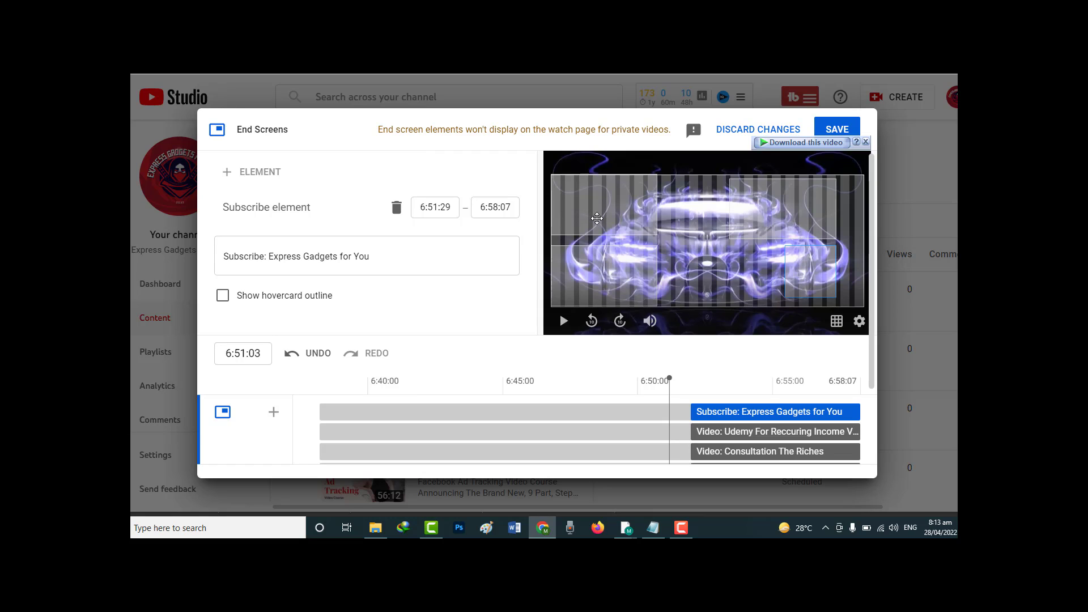
click(615, 213)
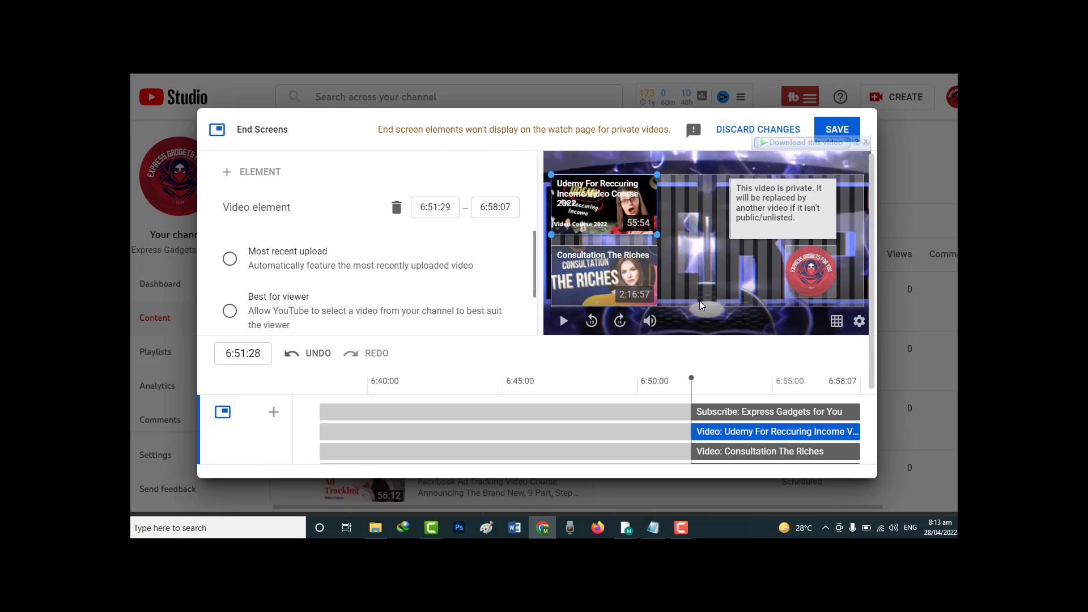
click(836, 128)
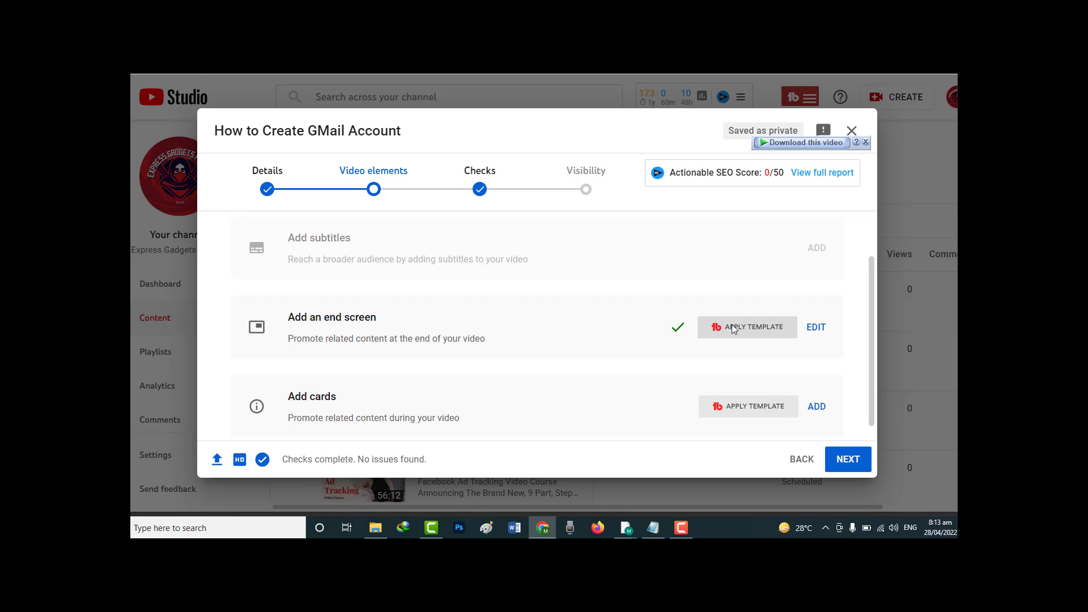
scroll(796, 262, down, 1)
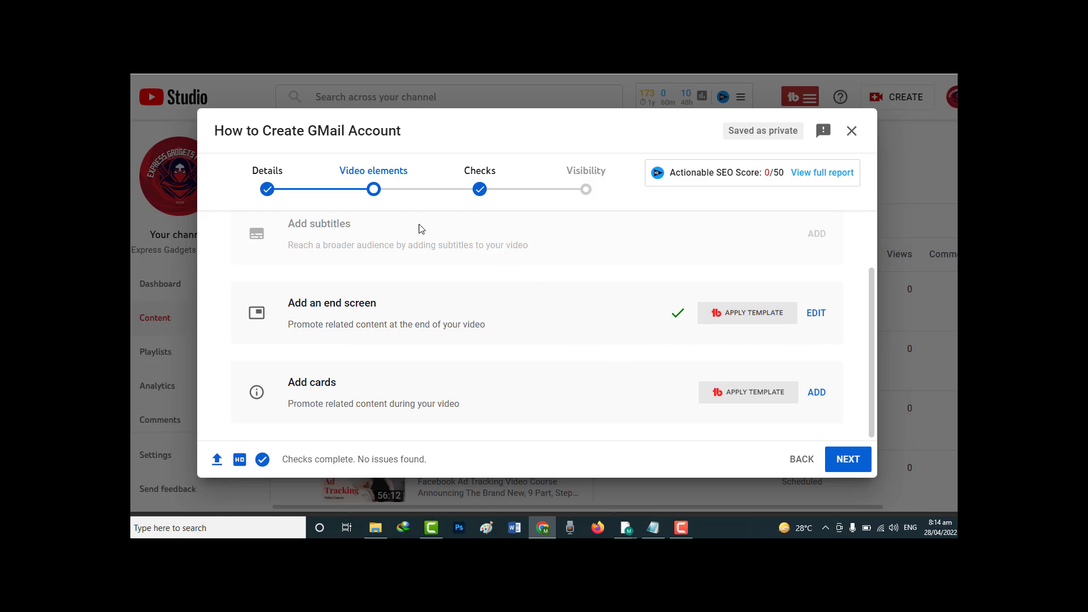
click(267, 189)
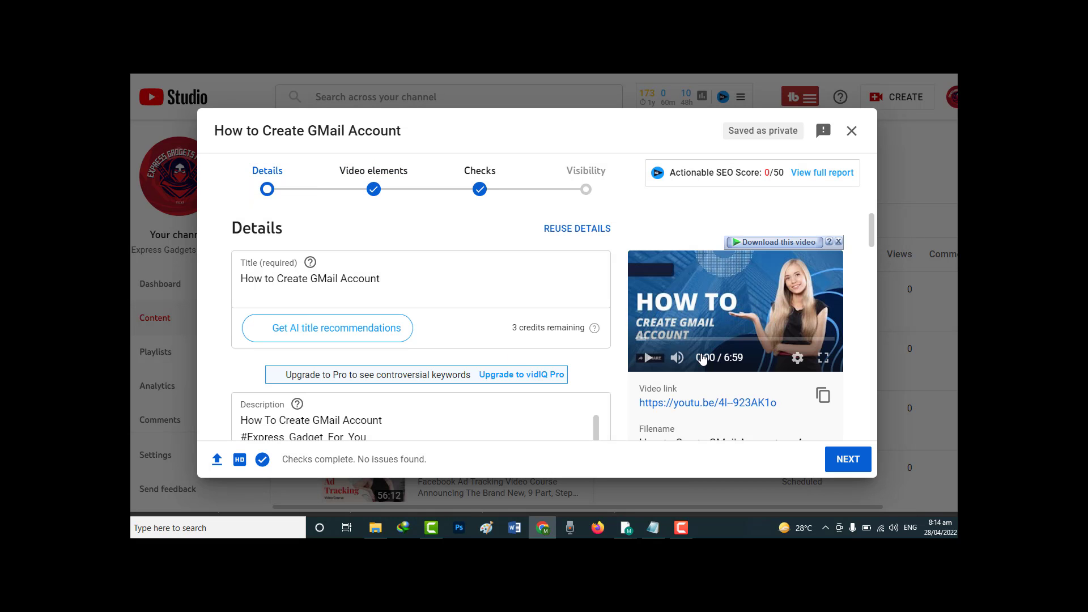
scroll(631, 369, down, 4)
scroll(631, 402, down, 10)
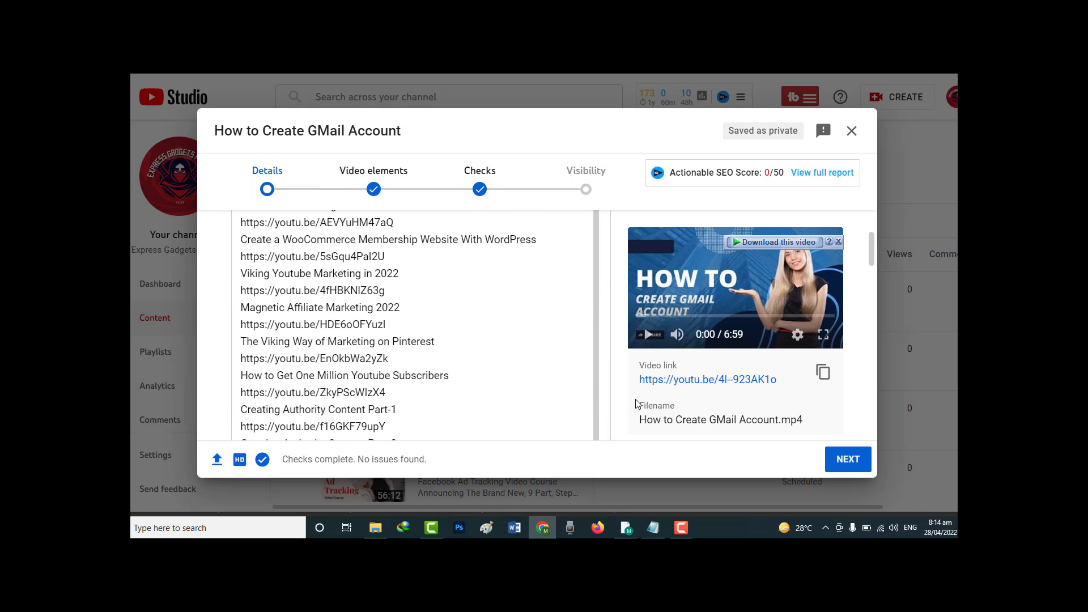
scroll(676, 417, down, 5)
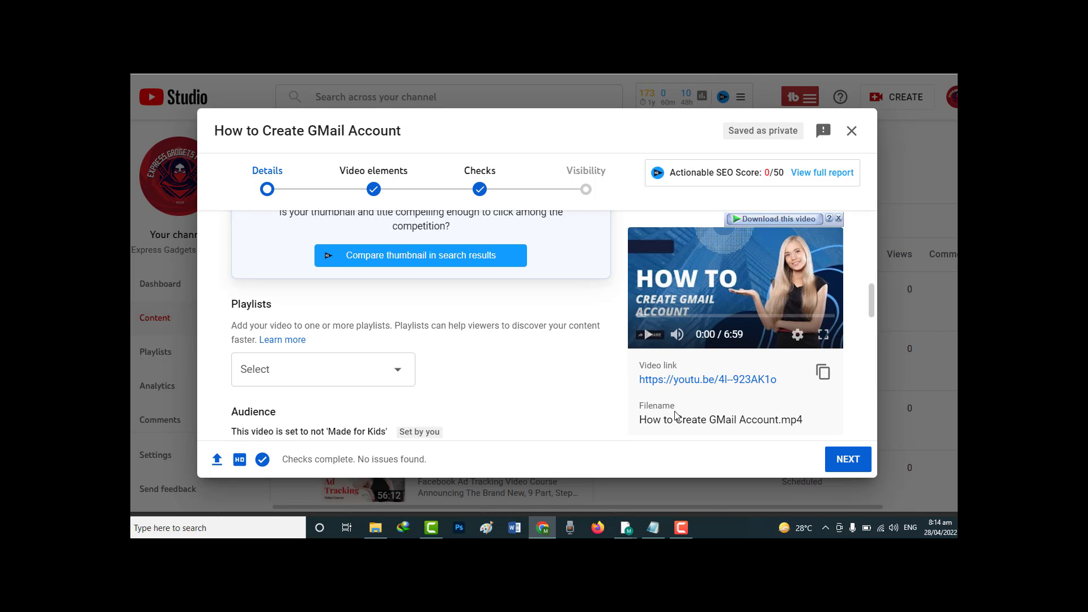
scroll(676, 417, down, 8)
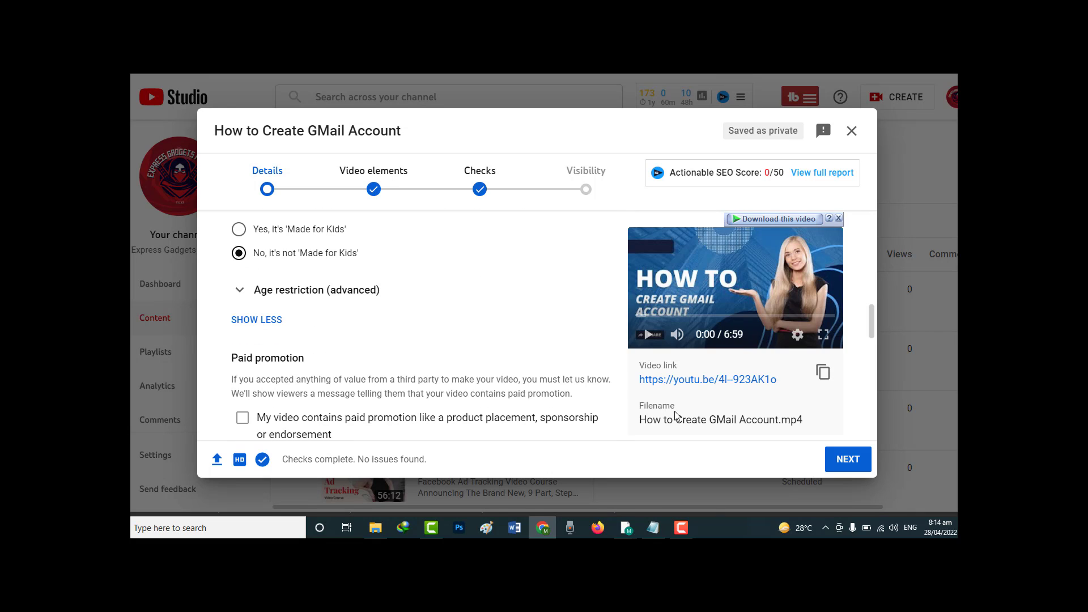
scroll(676, 416, down, 3)
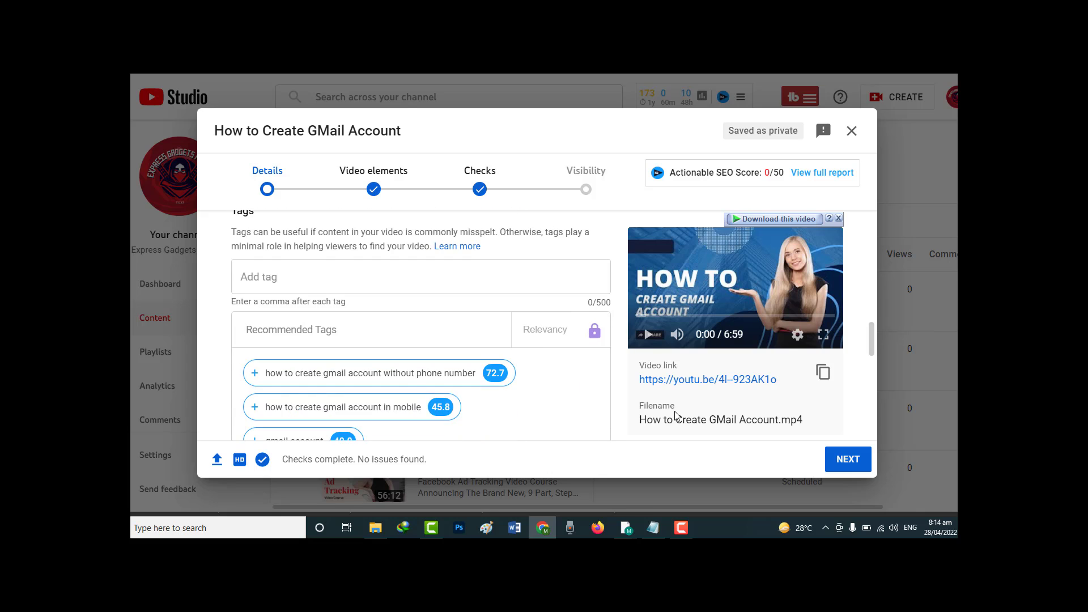
scroll(668, 411, up, 9)
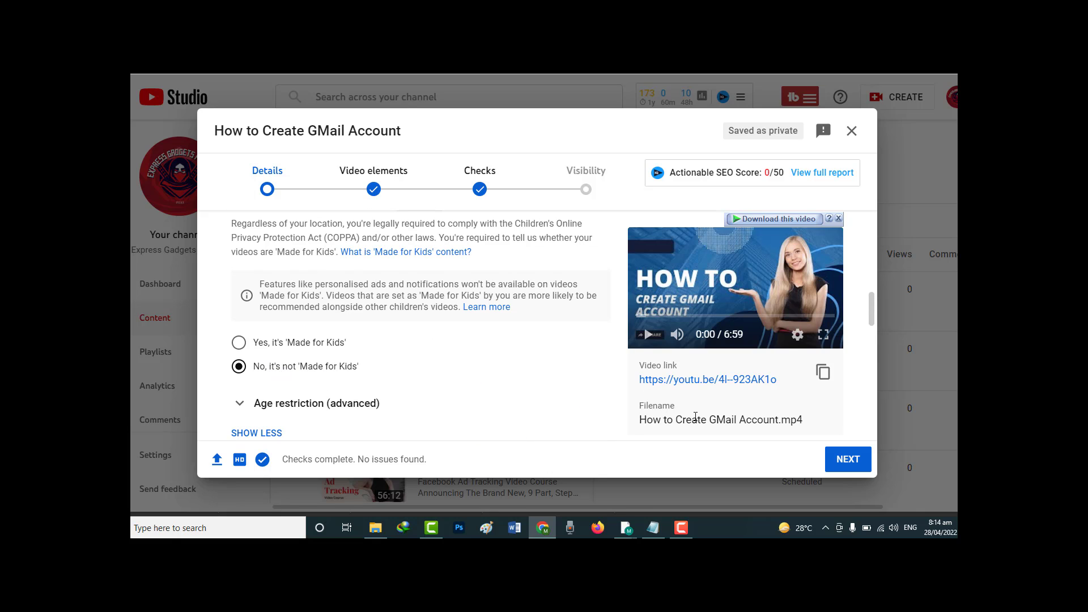
scroll(695, 416, down, 10)
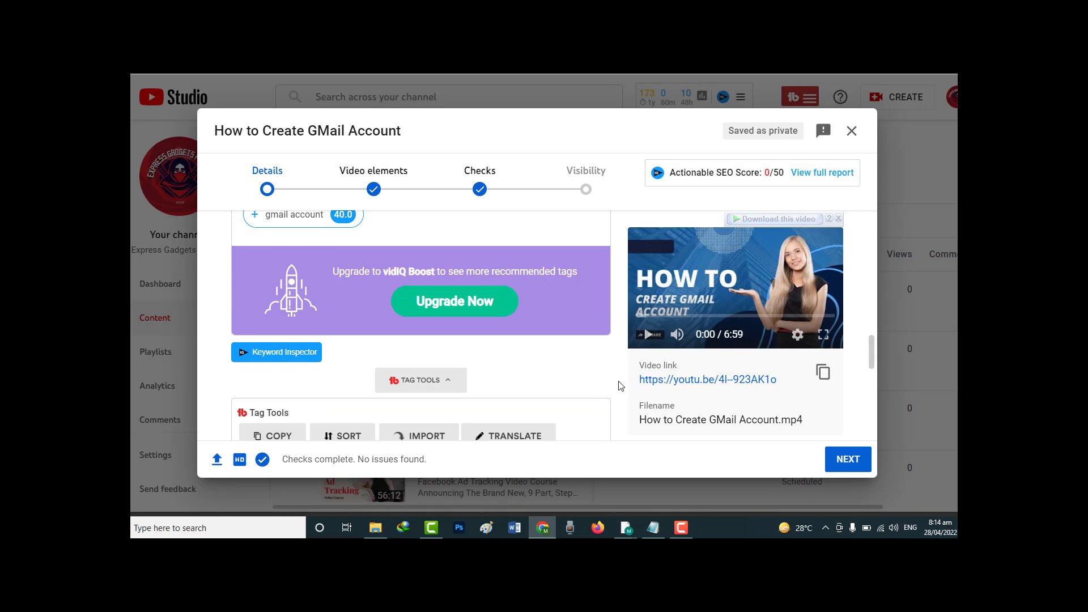
scroll(602, 373, down, 1)
scroll(510, 385, up, 5)
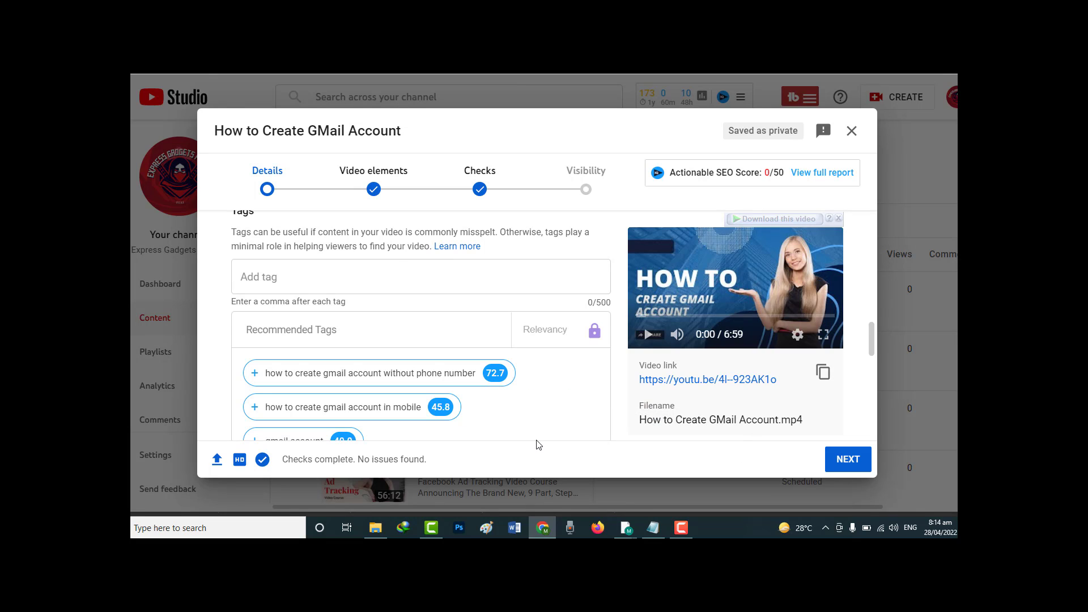
scroll(535, 397, down, 1)
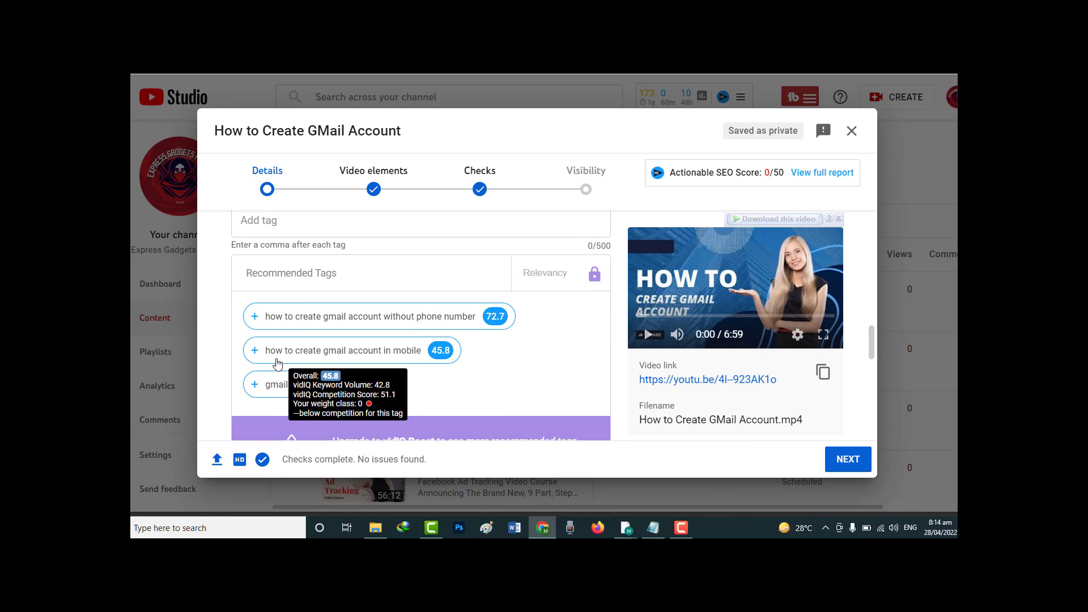
- Add recommended tags: gmail account, how to create gmail account in mobile, and gmail without phone number
click(254, 384)
click(255, 356)
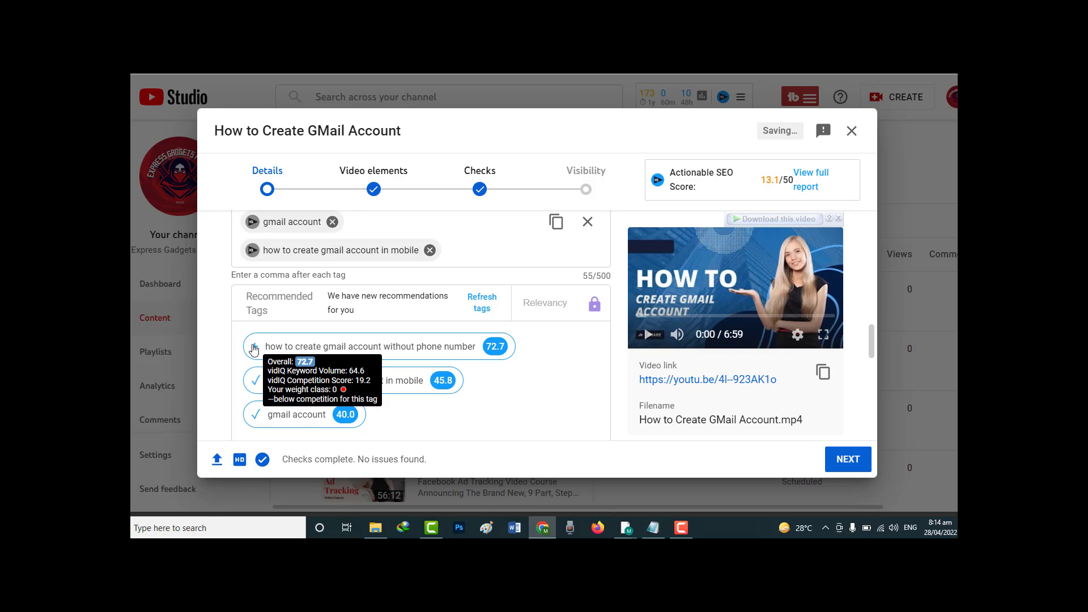
click(254, 347)
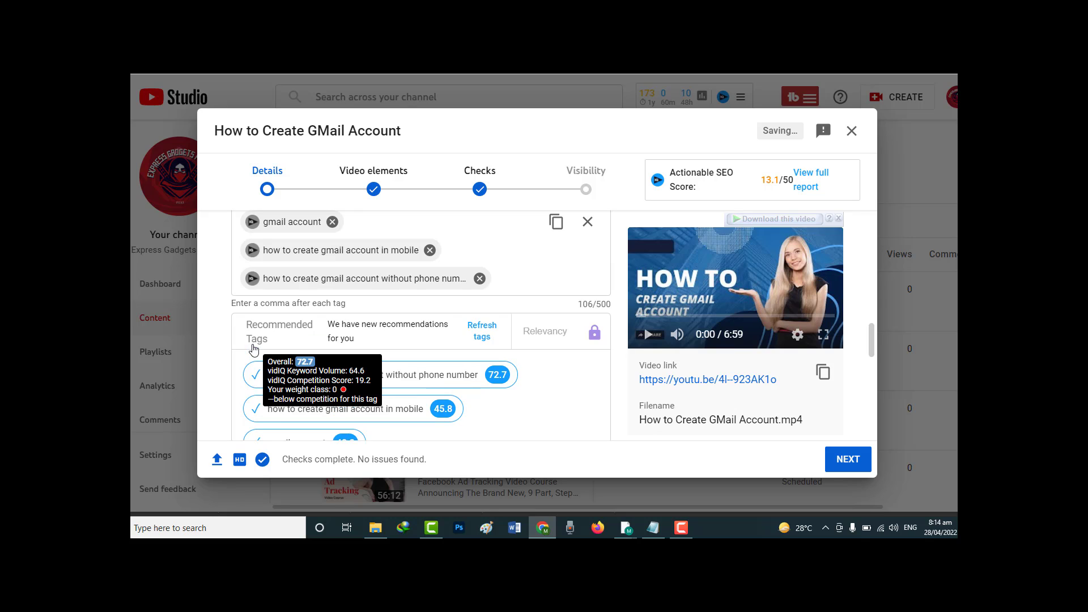
- Add the tag 'express gadgets for you' from the Tags suggestion list
click(508, 277)
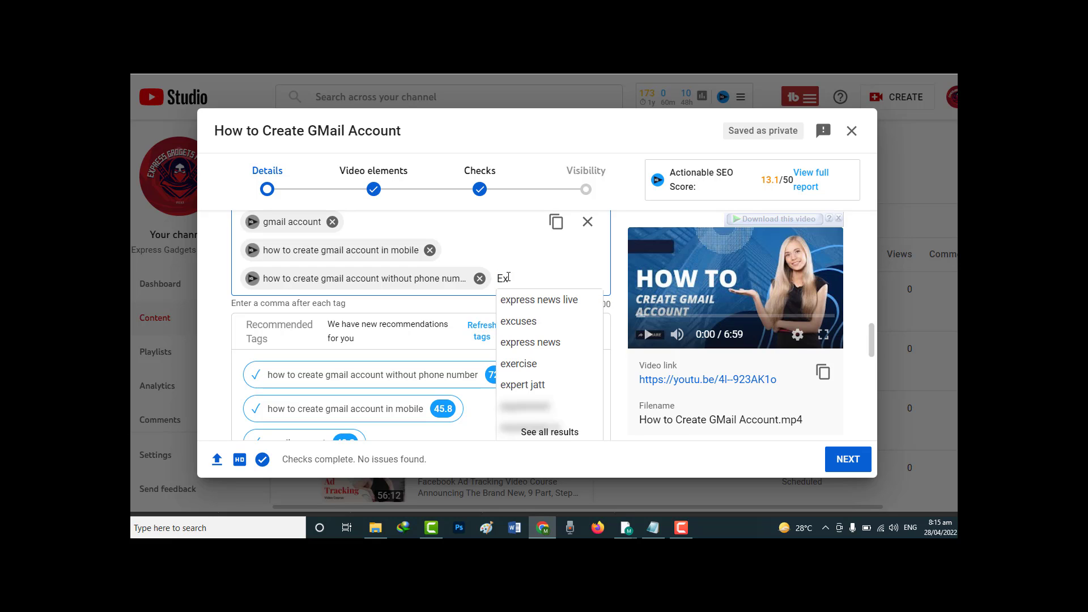
text(re)
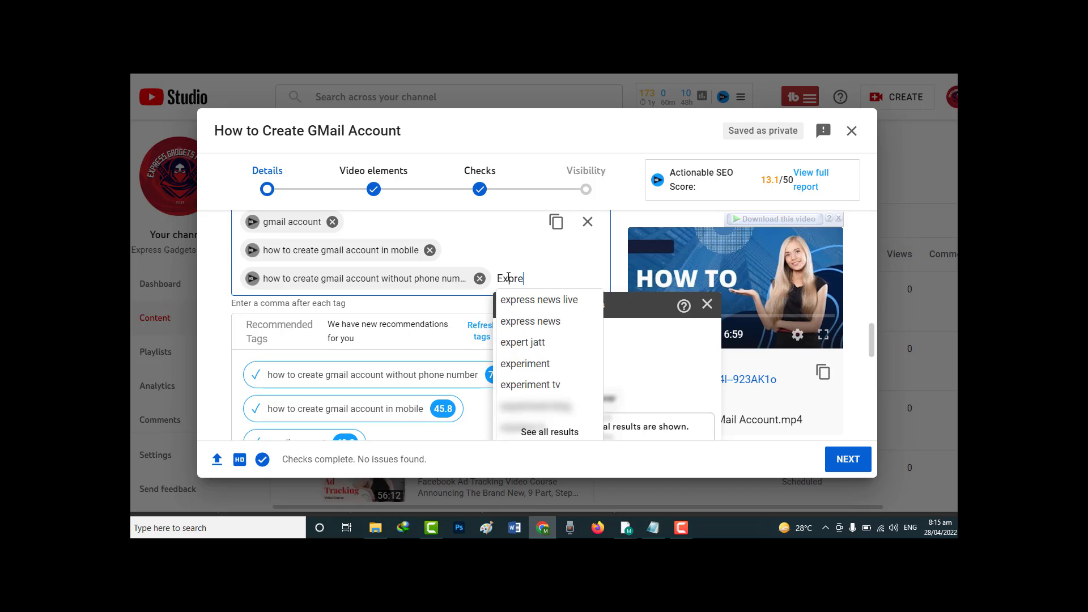
text(ss Gad)
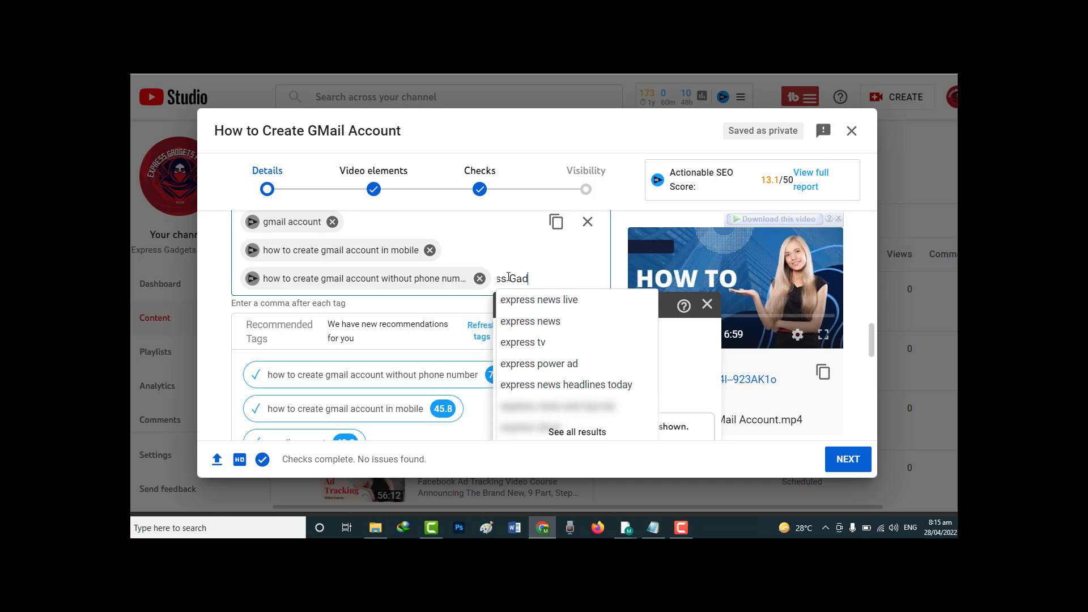
text(gets)
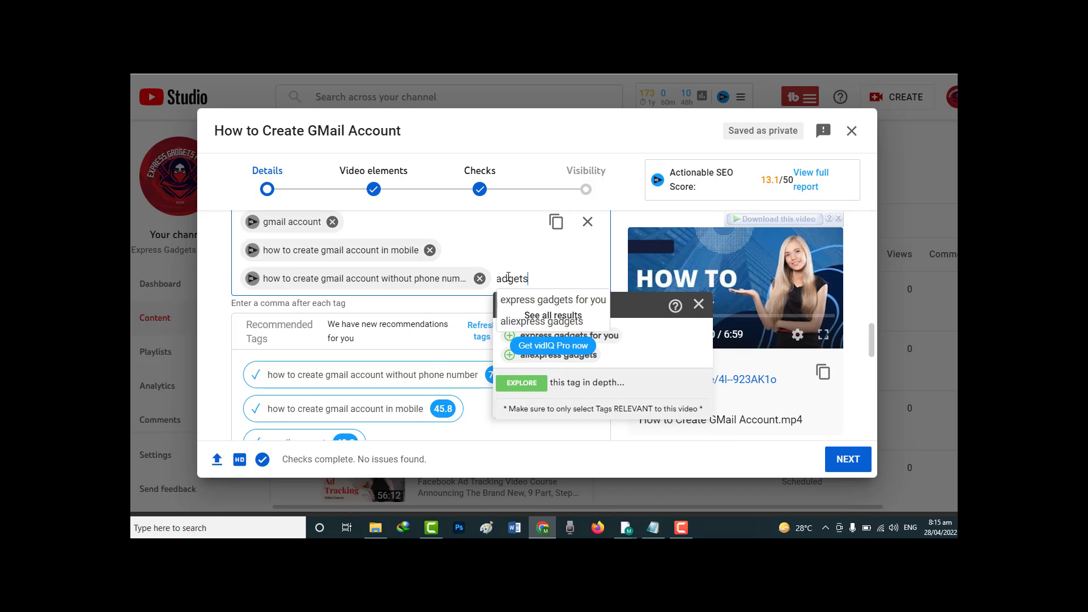
click(517, 300)
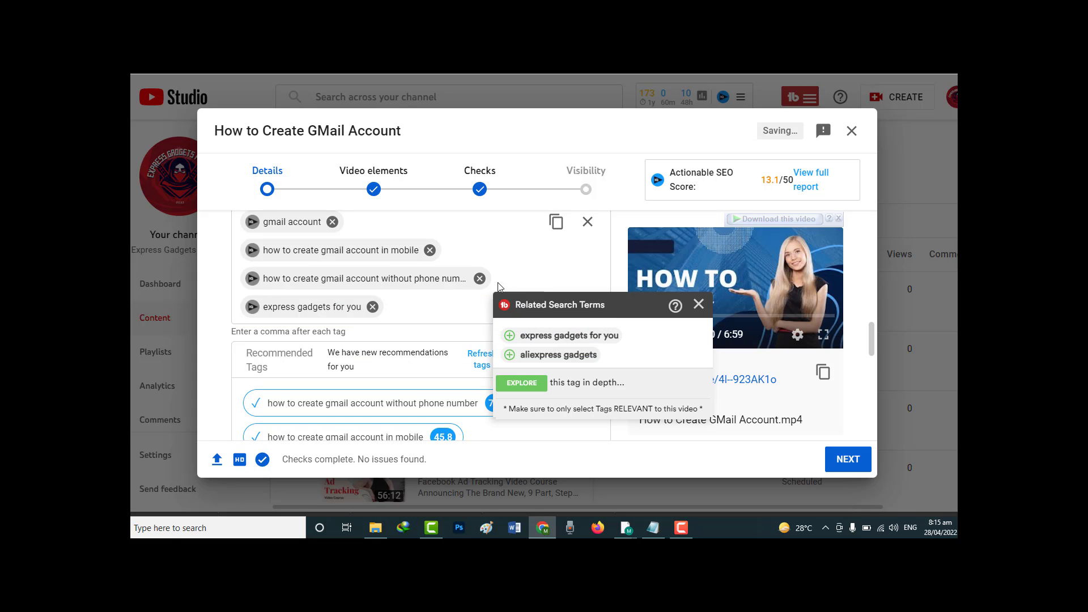
scroll(504, 266, down, 2)
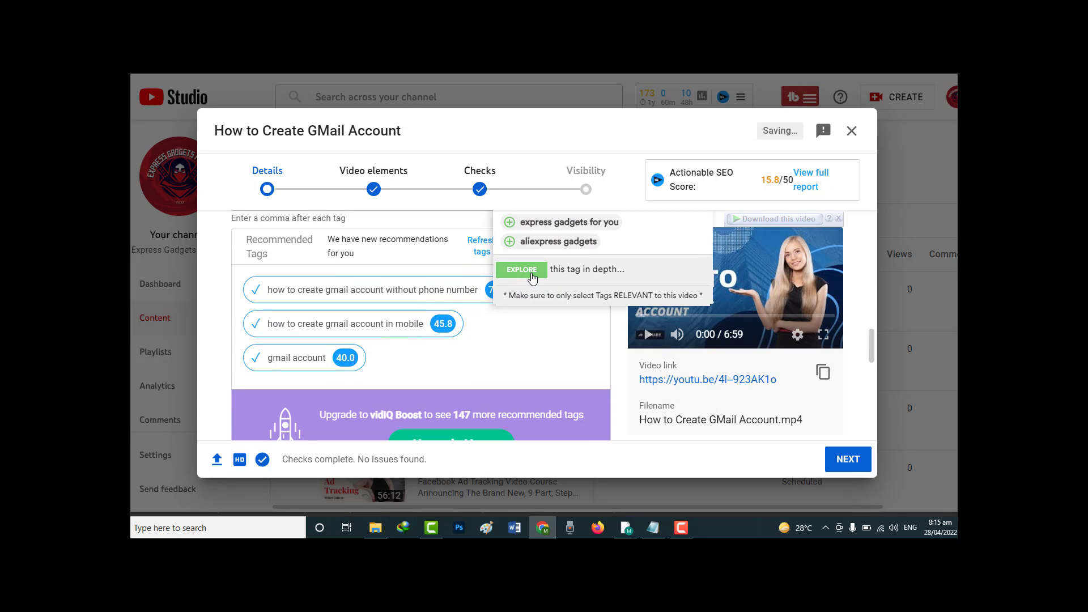
scroll(652, 280, up, 2)
click(700, 306)
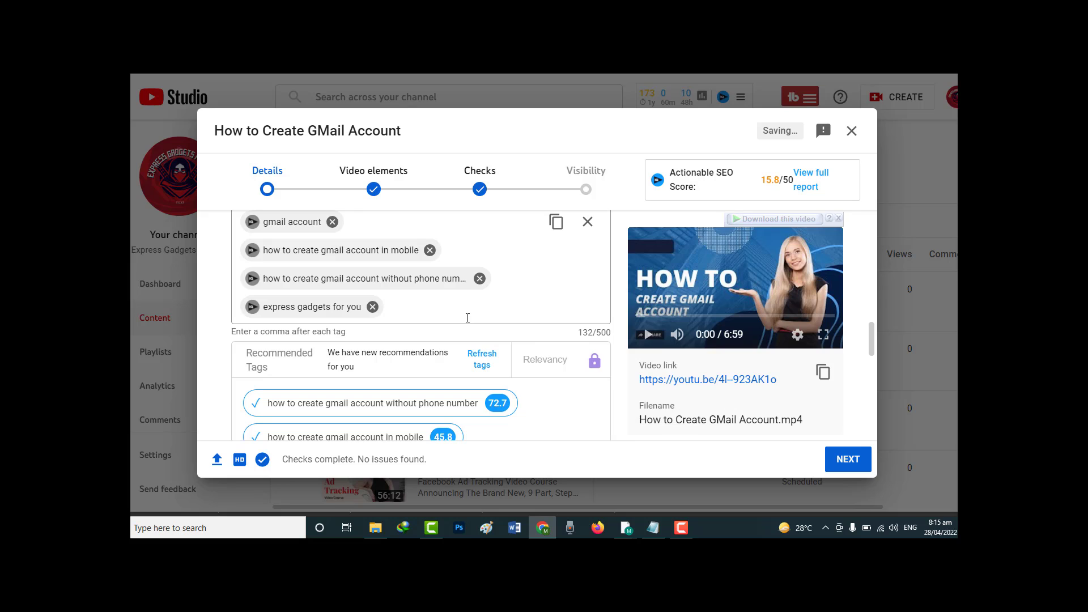
- Add vidIQ suggested tags: gmail id kaise banaye, create gmail account, how to create gmail account
scroll(470, 321, down, 5)
scroll(475, 322, down, 4)
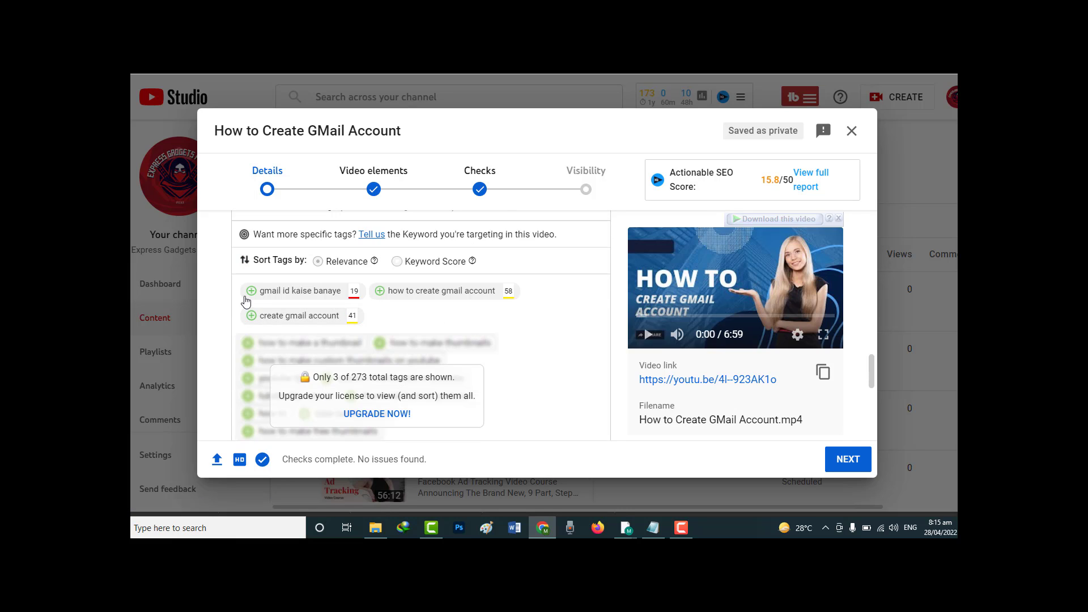
click(252, 292)
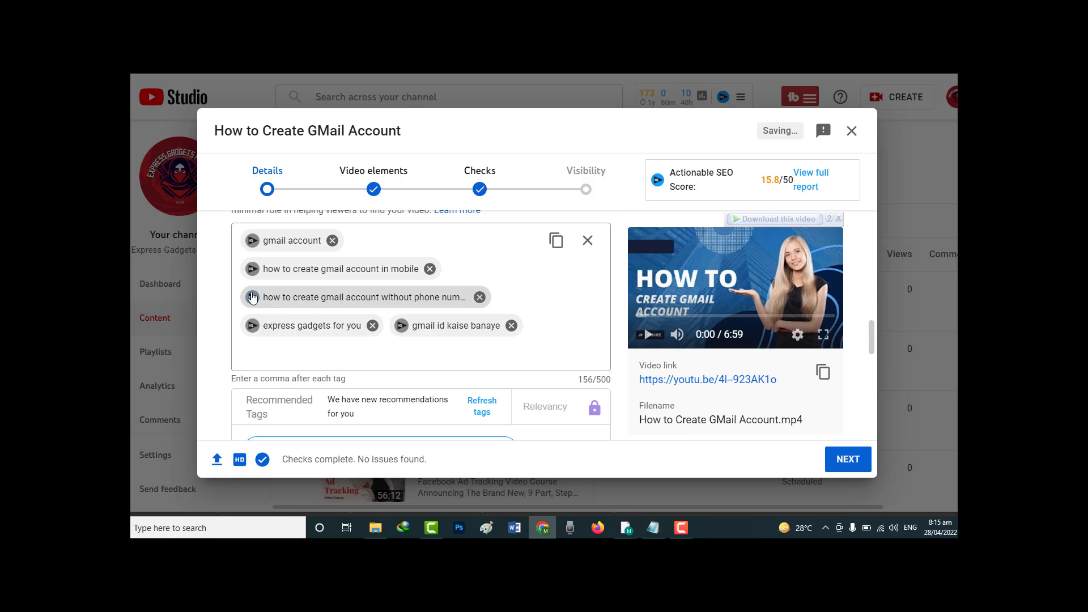
scroll(553, 347, down, 2)
scroll(543, 348, down, 10)
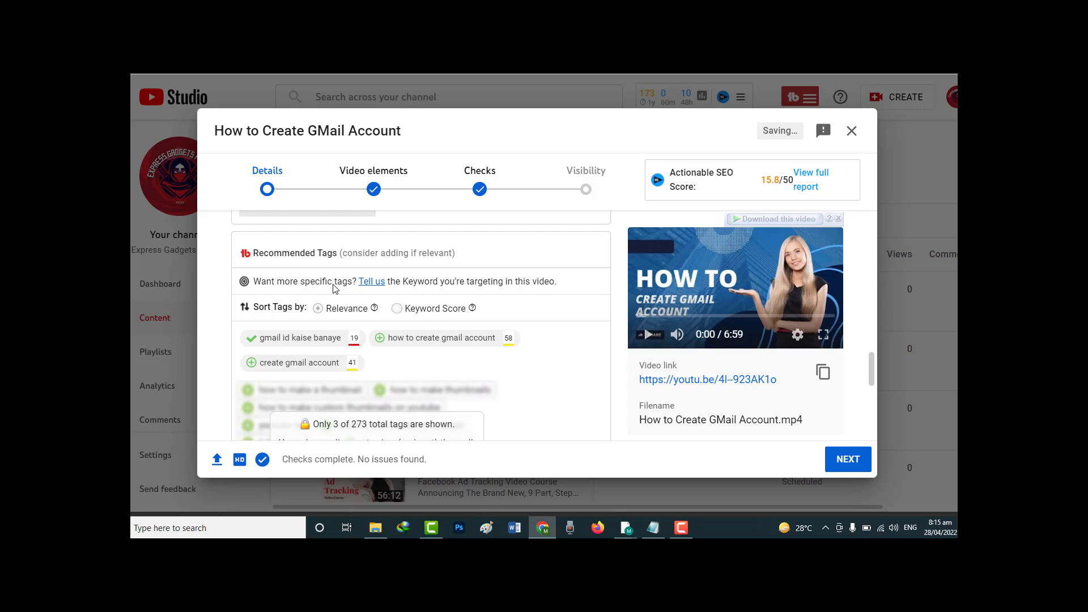
scroll(314, 281, down, 2)
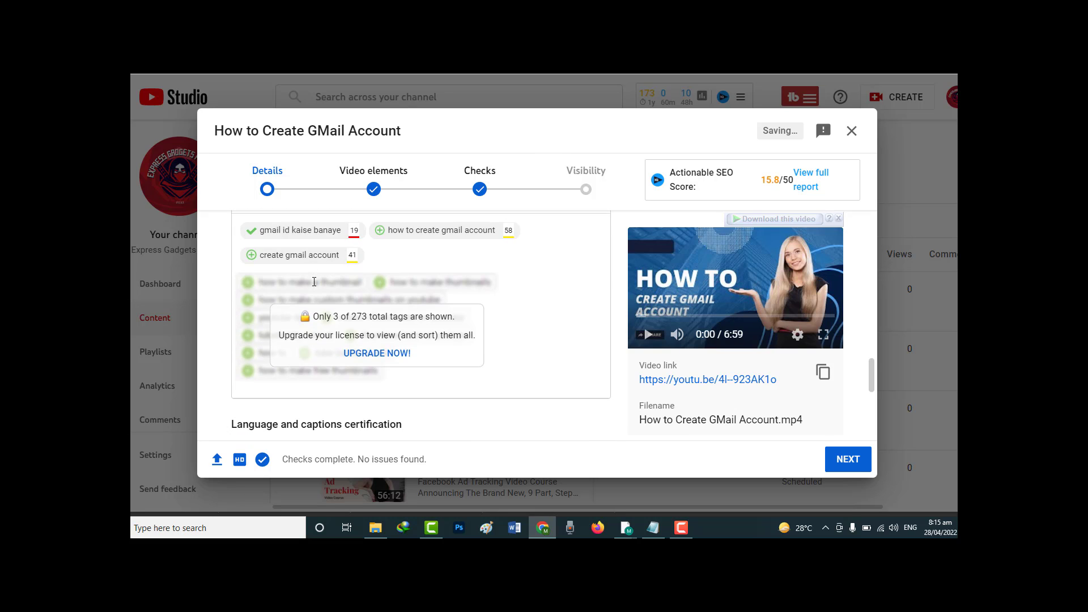
click(252, 257)
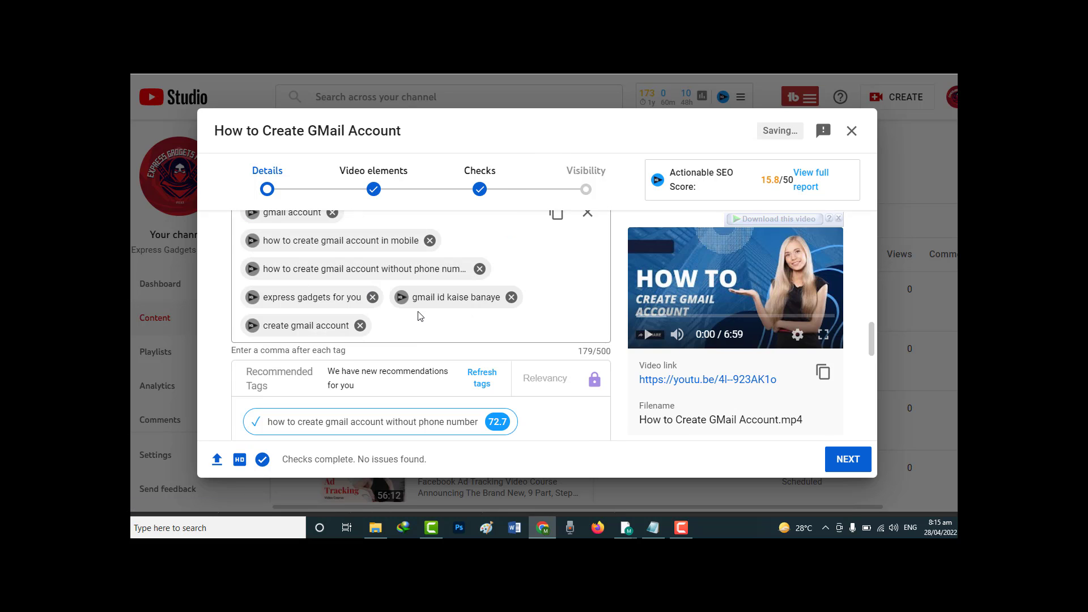
scroll(421, 316, down, 1)
scroll(421, 316, down, 2)
scroll(421, 316, down, 5)
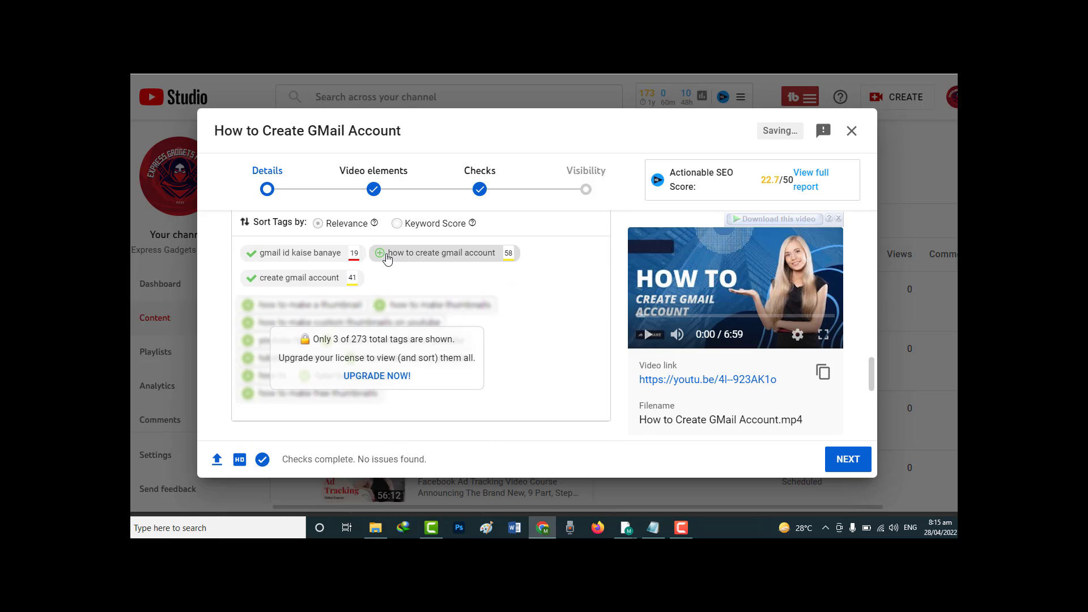
click(381, 254)
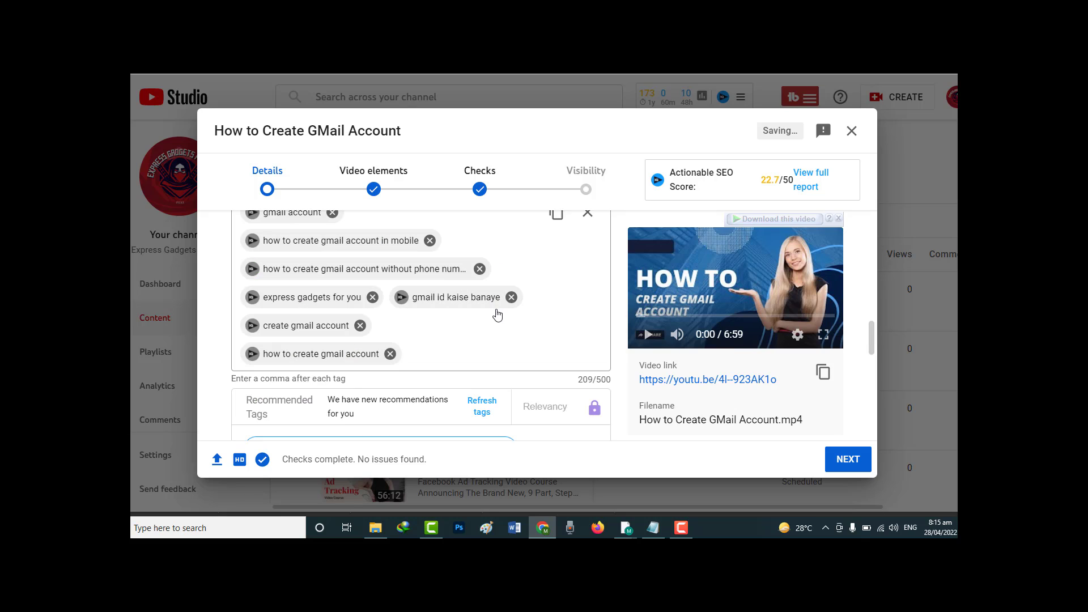
click(413, 353)
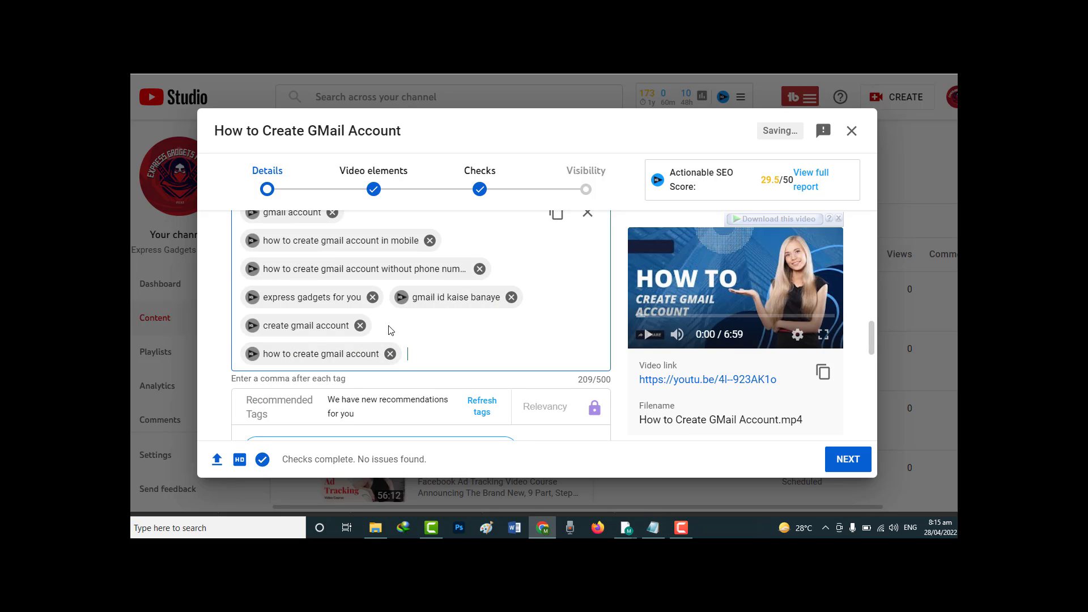
scroll(581, 426, up, 2)
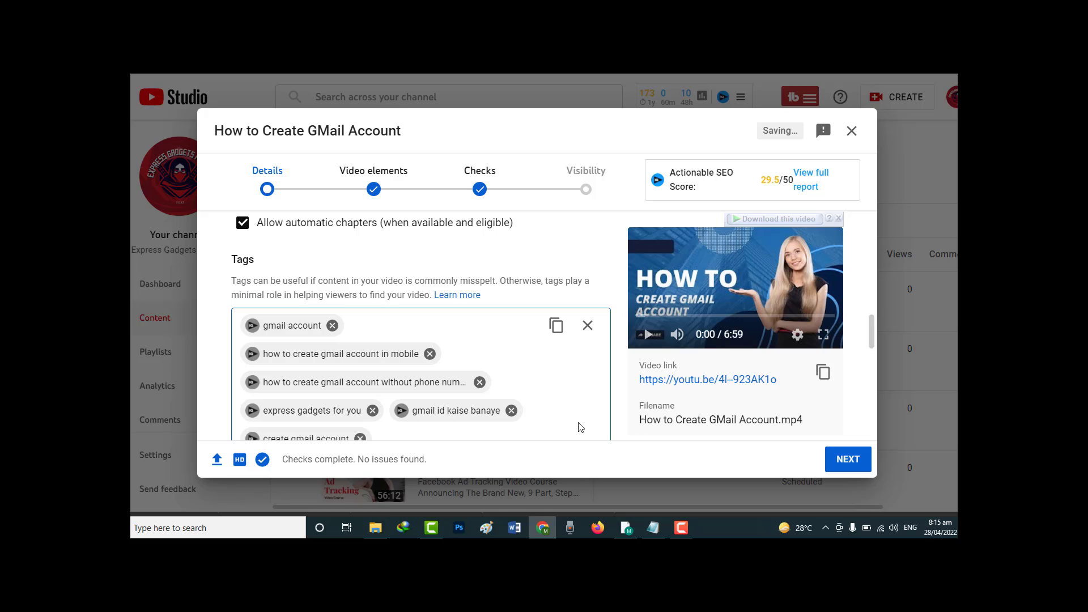
- Copy 'How To Create GMail Account' from Notepad and paste it in as a new tag
click(653, 527)
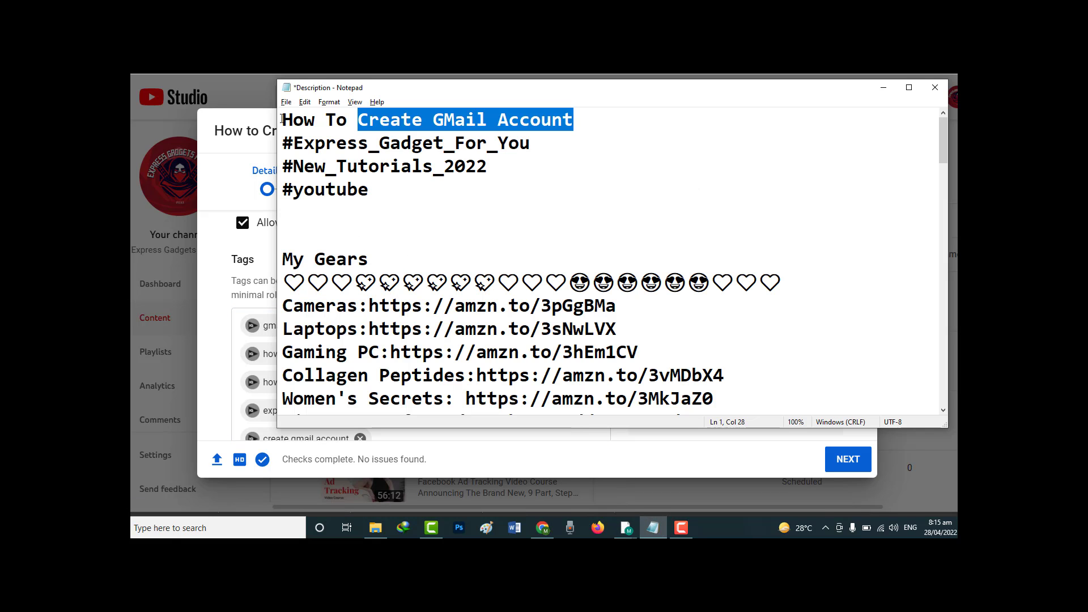
drag(283, 119, 580, 129)
key(ctrl+c)
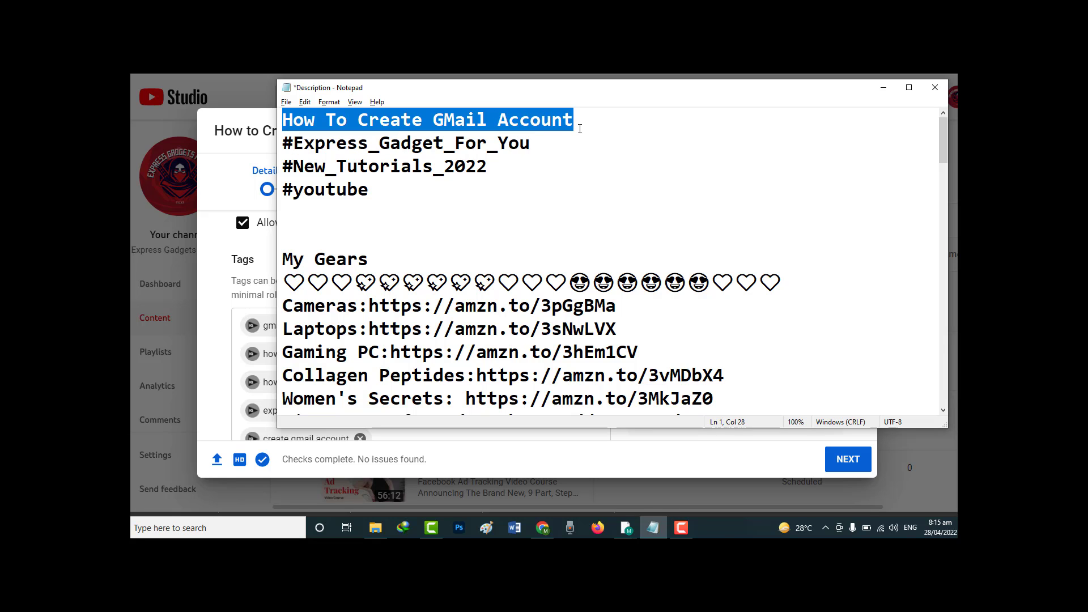
key(alt+Tab)
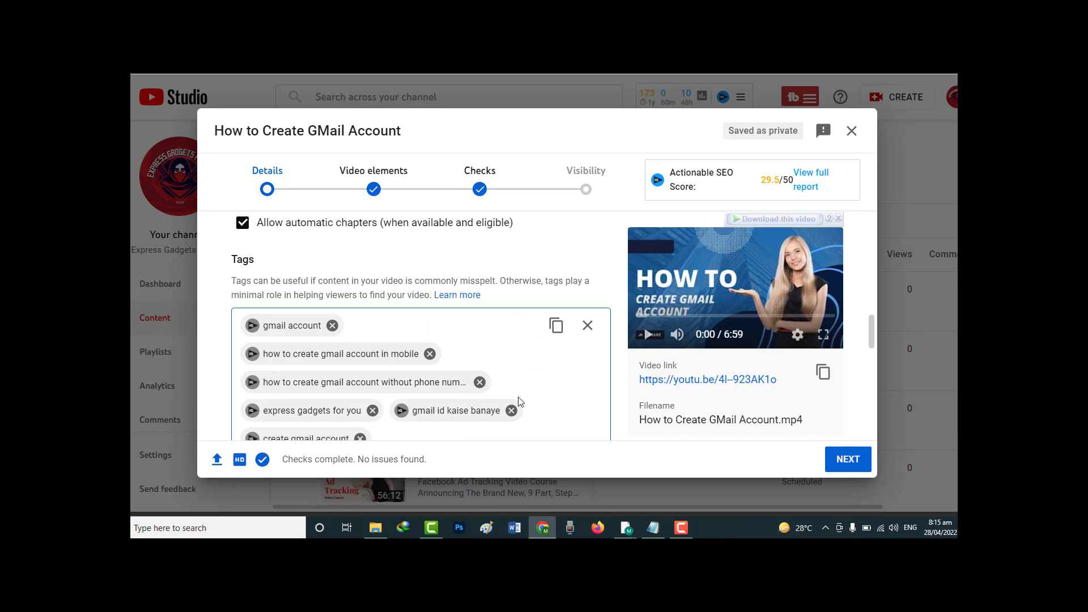
text(how to create gmail account)
scroll(436, 420, down, 2)
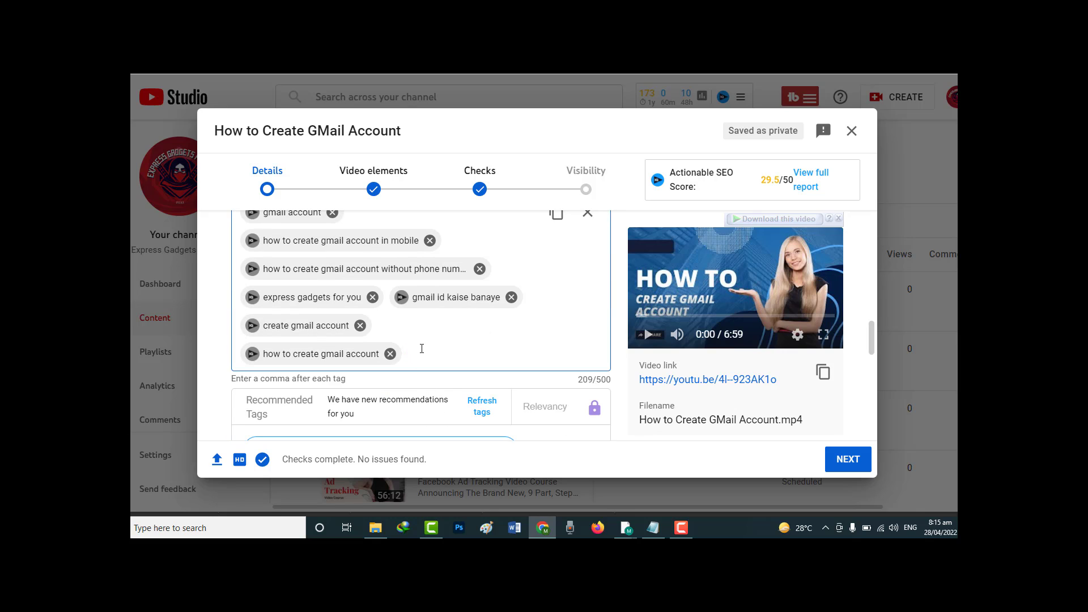
key(ctrl+v)
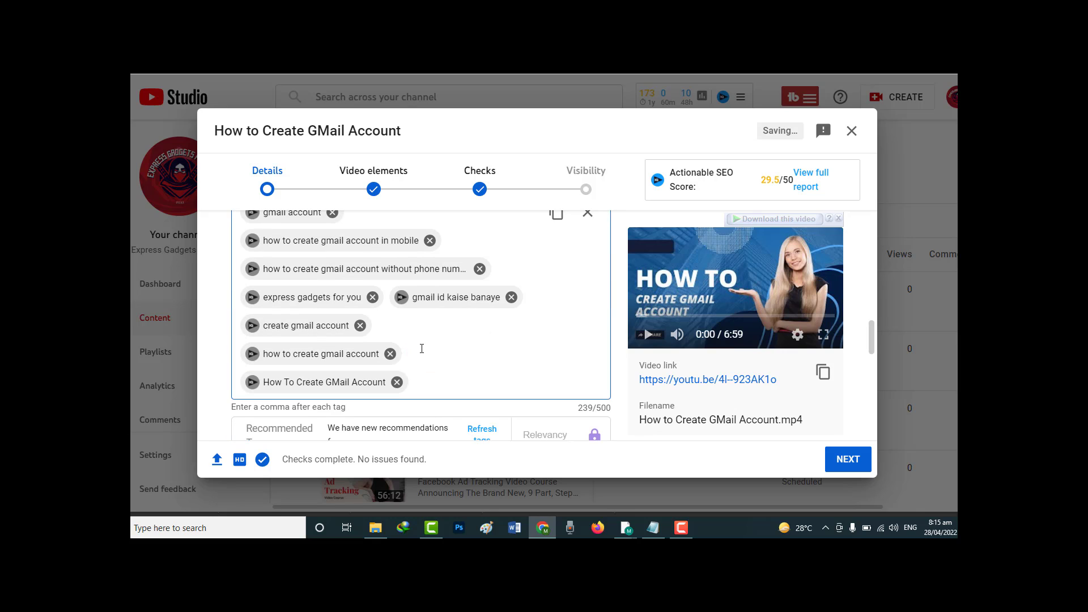
scroll(454, 352, down, 1)
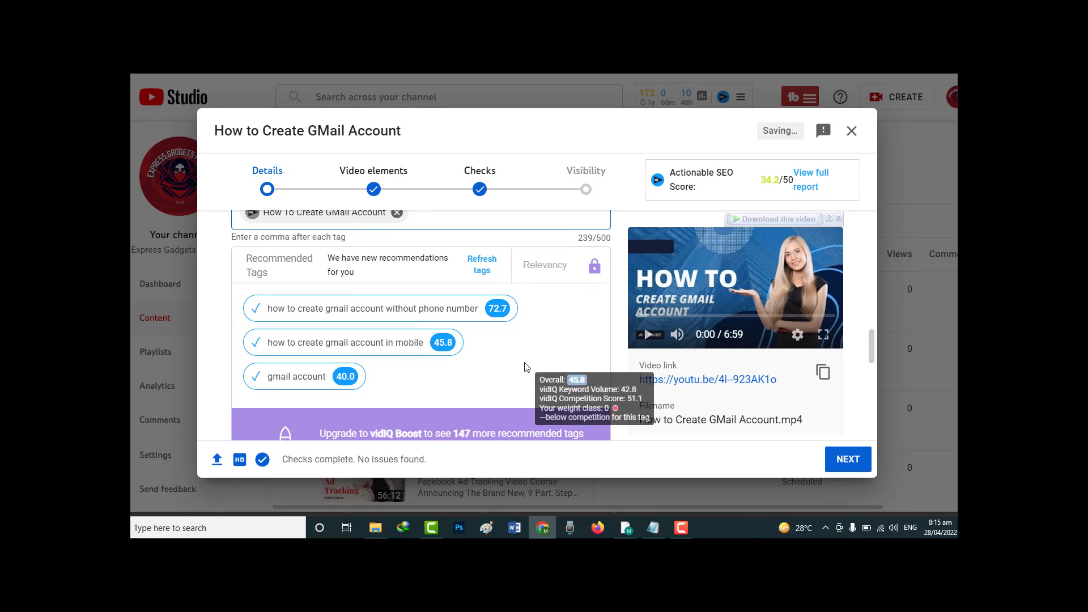
- Open the Cards editor and add a video card at 0:48:12 linking The Organized Life
click(848, 459)
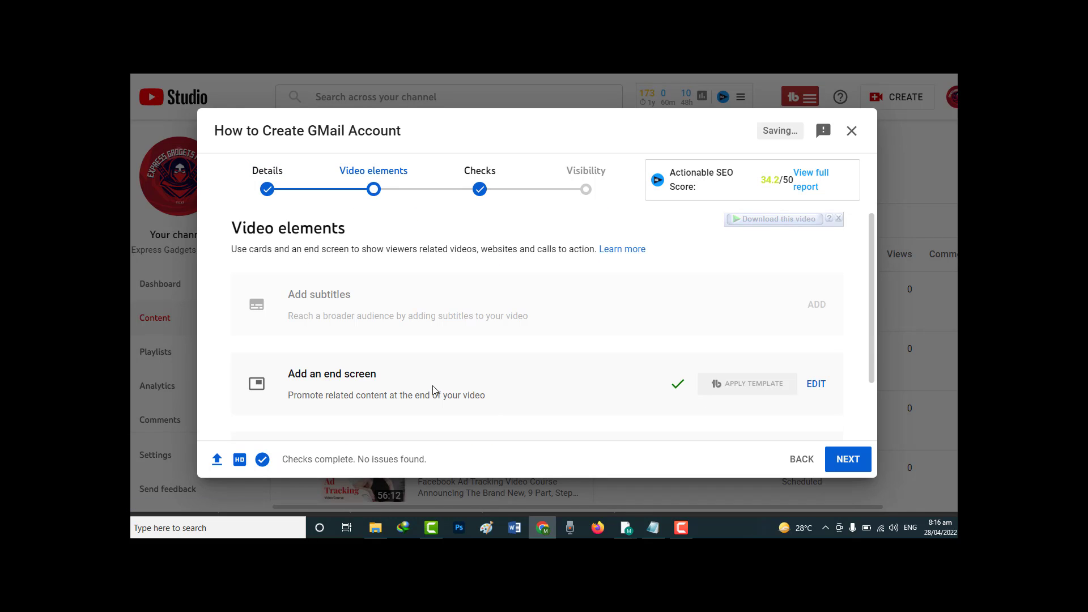
scroll(624, 349, down, 1)
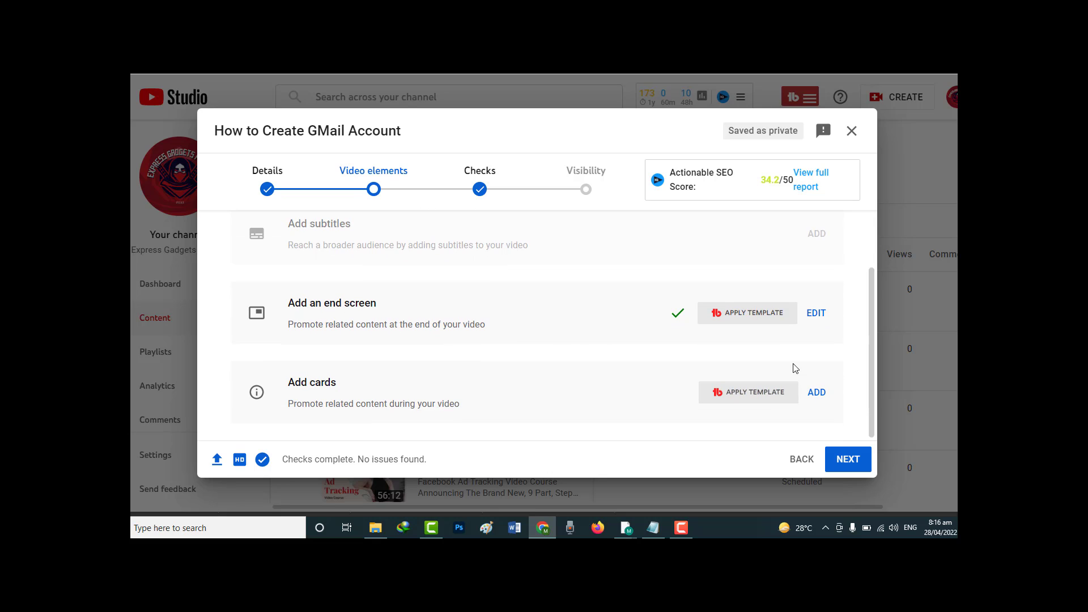
click(816, 393)
scroll(720, 349, down, 1)
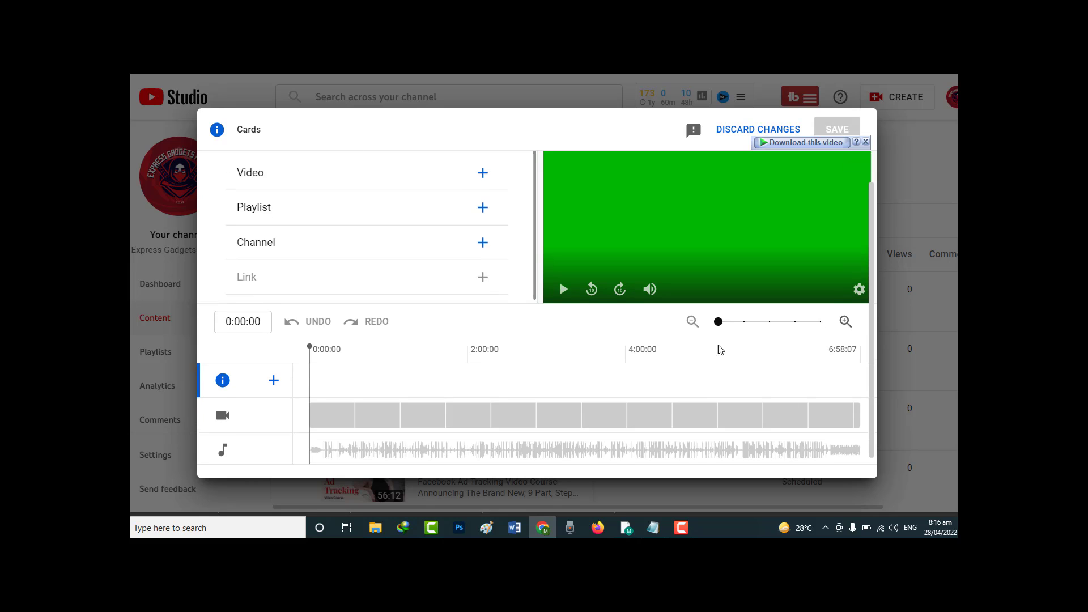
click(374, 355)
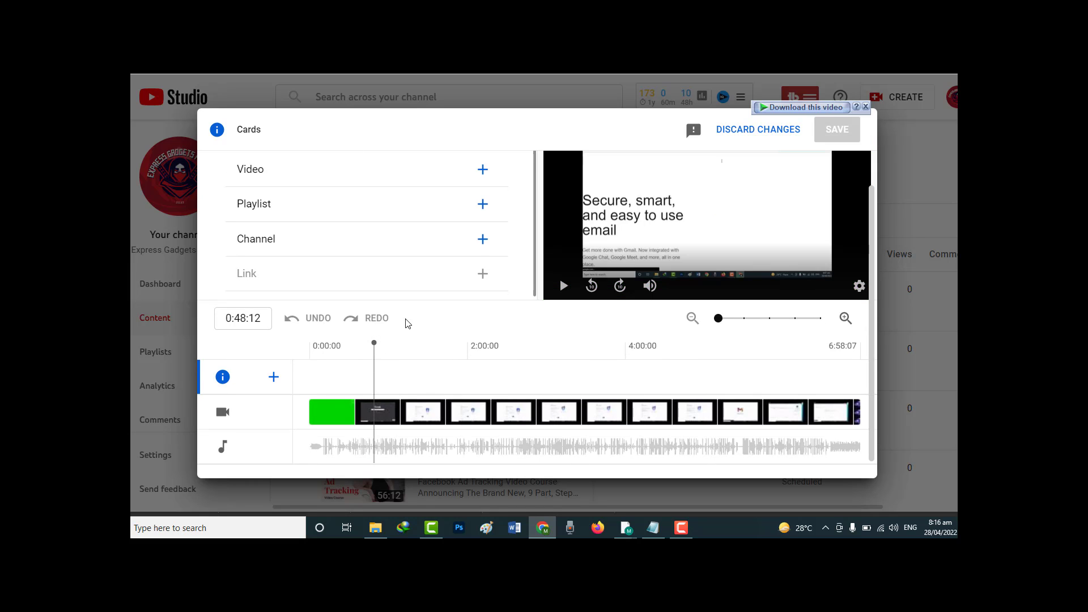
scroll(405, 324, up, 1)
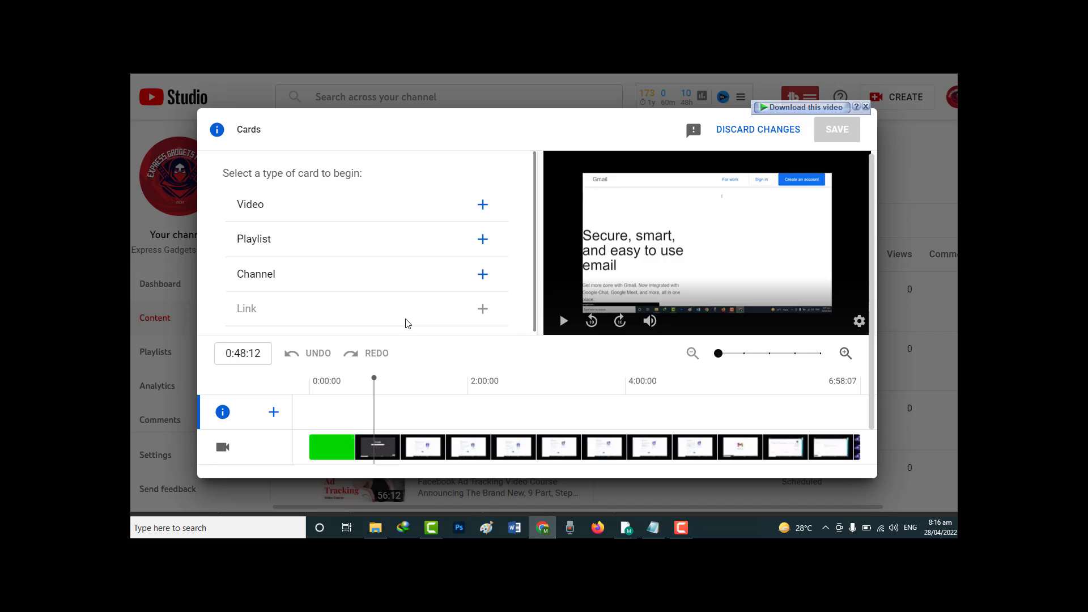
click(259, 208)
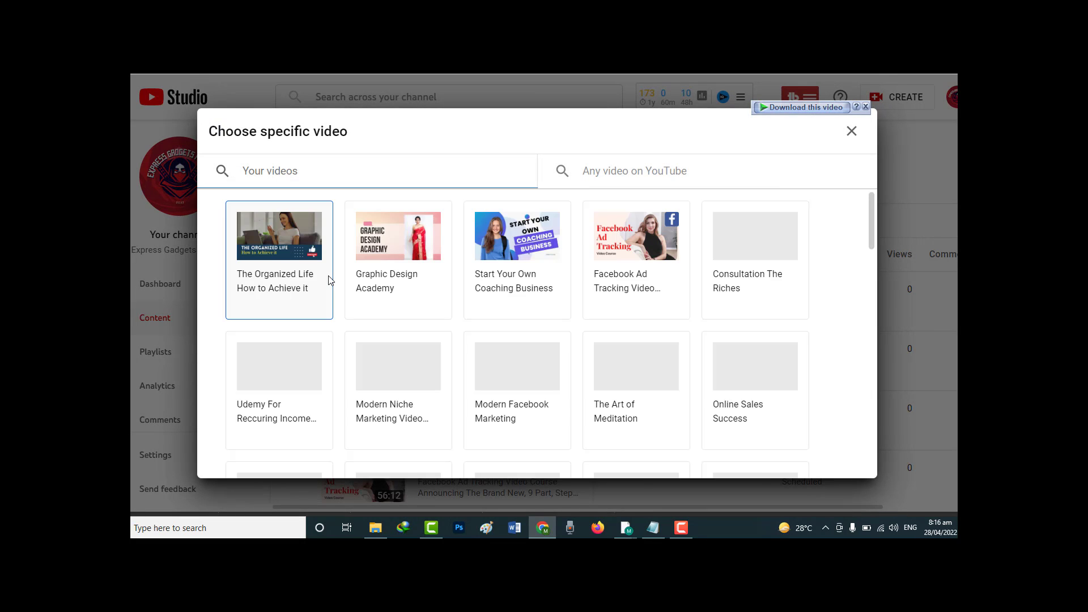
click(283, 251)
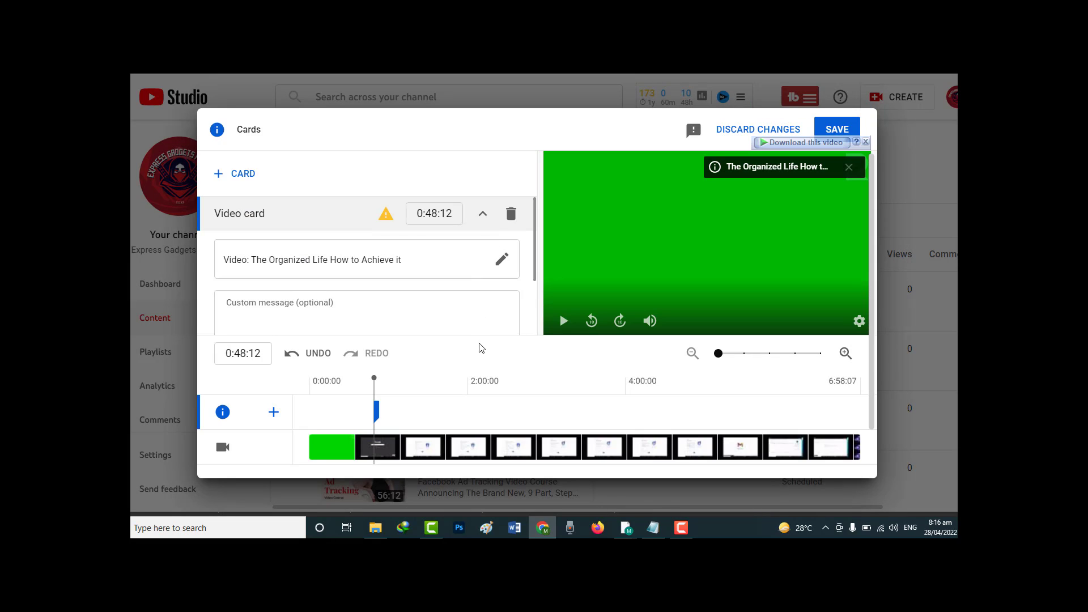
- Add video cards at 2:12:11 (Graphic Design Academy) and 3:29:26 (Start Your Own Coaching Business)
scroll(480, 346, down, 1)
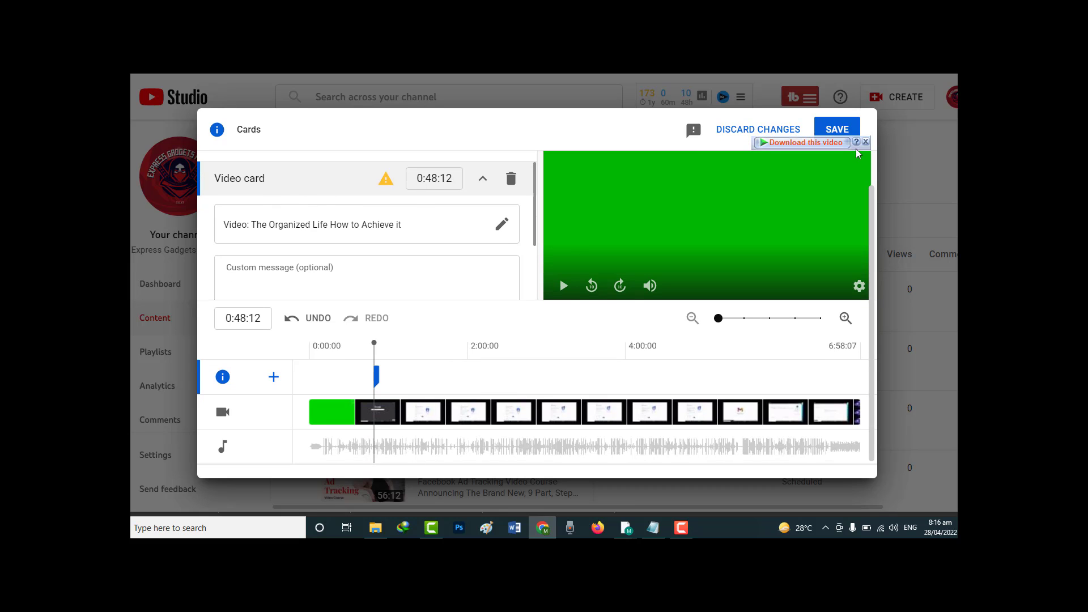
click(484, 383)
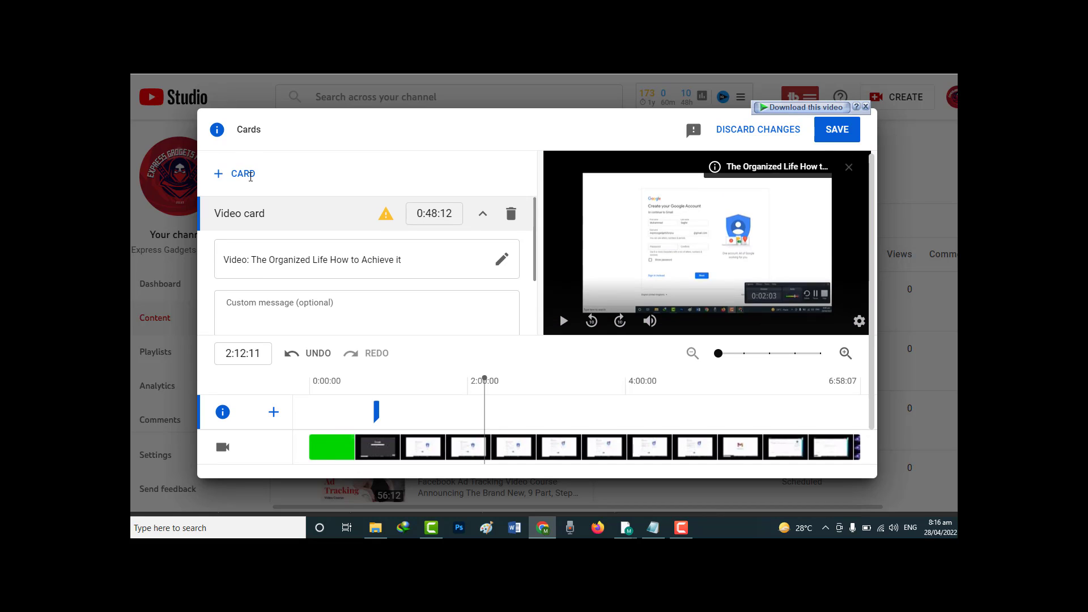
scroll(249, 178, up, 1)
click(248, 176)
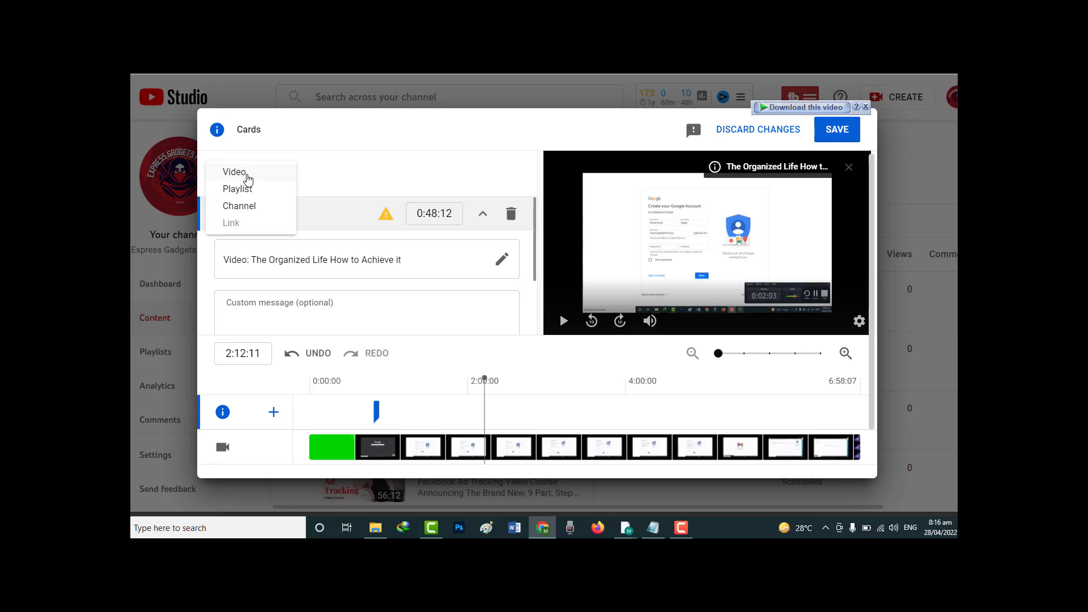
click(248, 175)
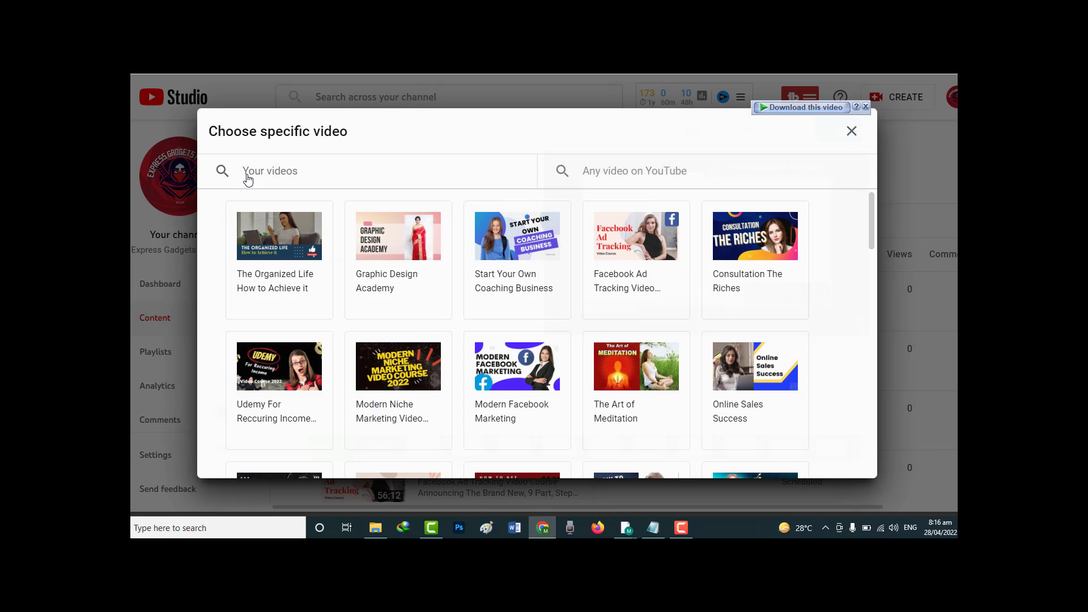
click(386, 239)
click(586, 388)
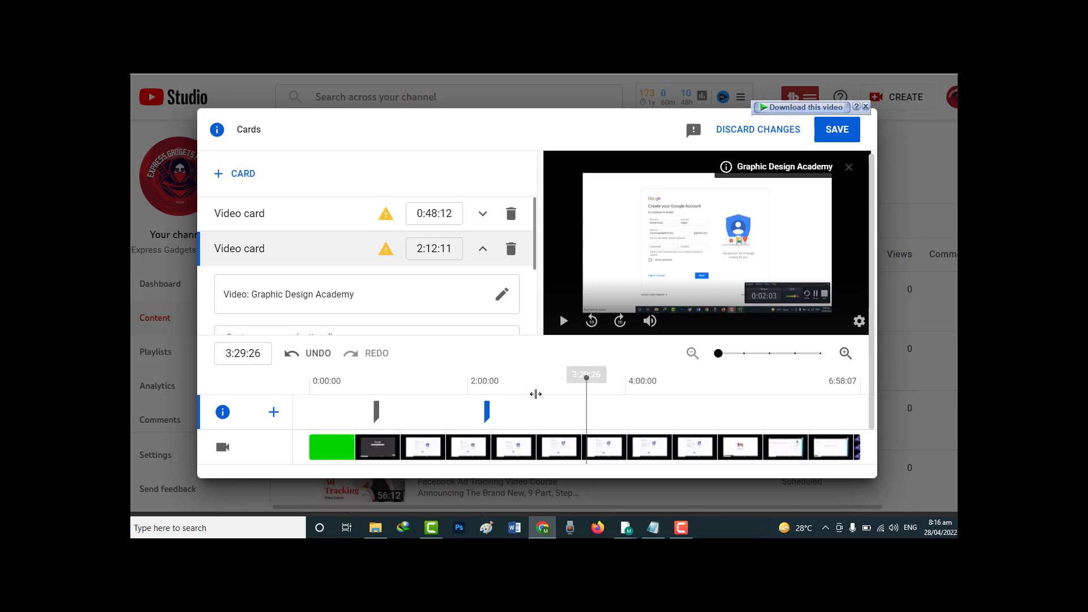
click(242, 176)
click(235, 172)
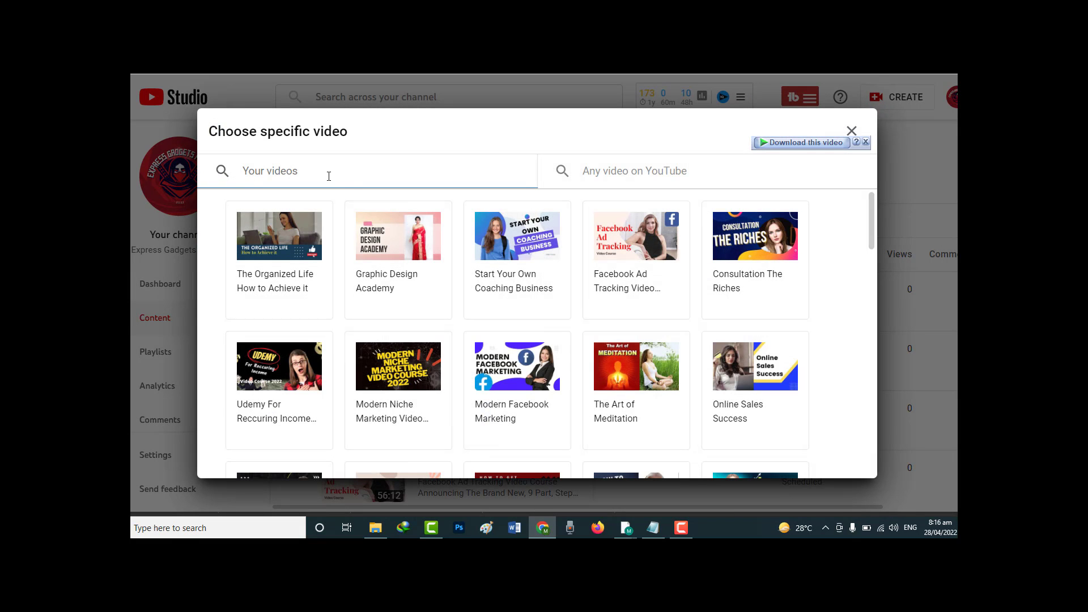
click(502, 256)
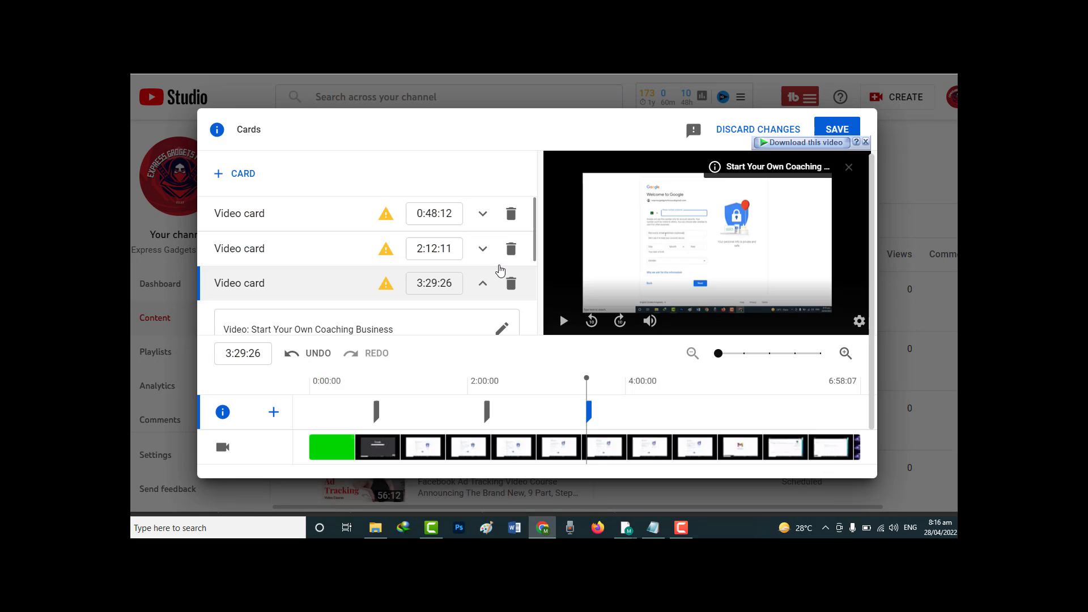
- Add video cards at 4:40:28 (Facebook Ad Tracking) and 5:59:29 (Consultation The Riches), then save
click(680, 404)
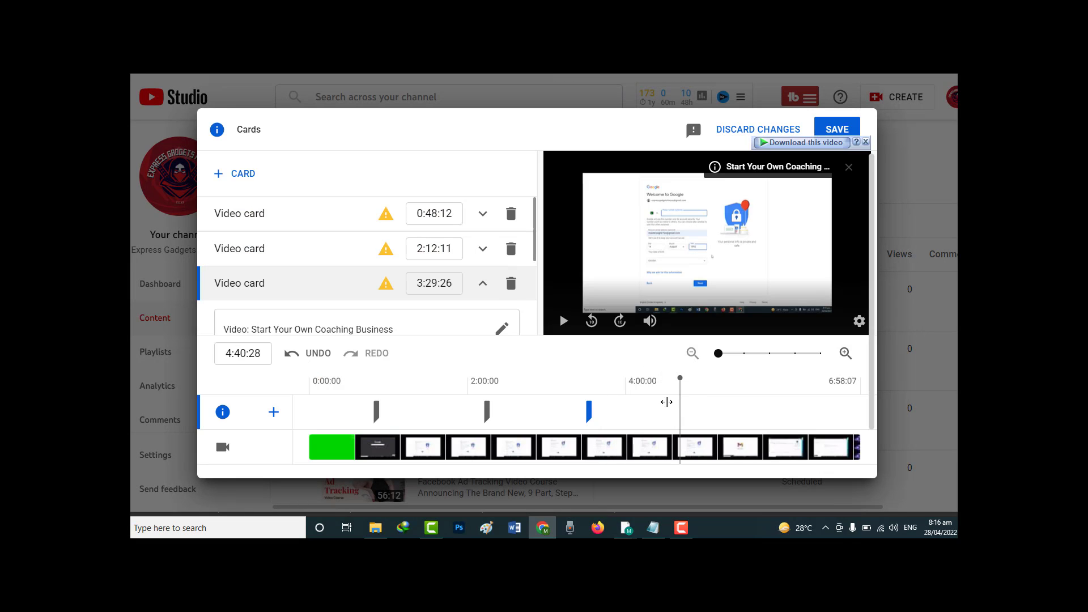
click(242, 176)
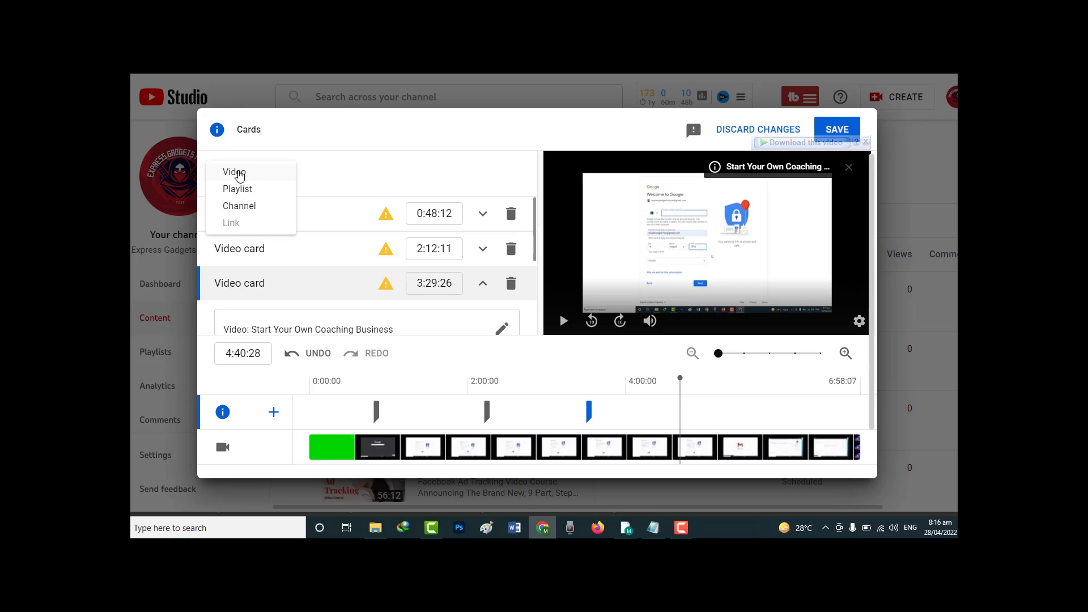
click(239, 176)
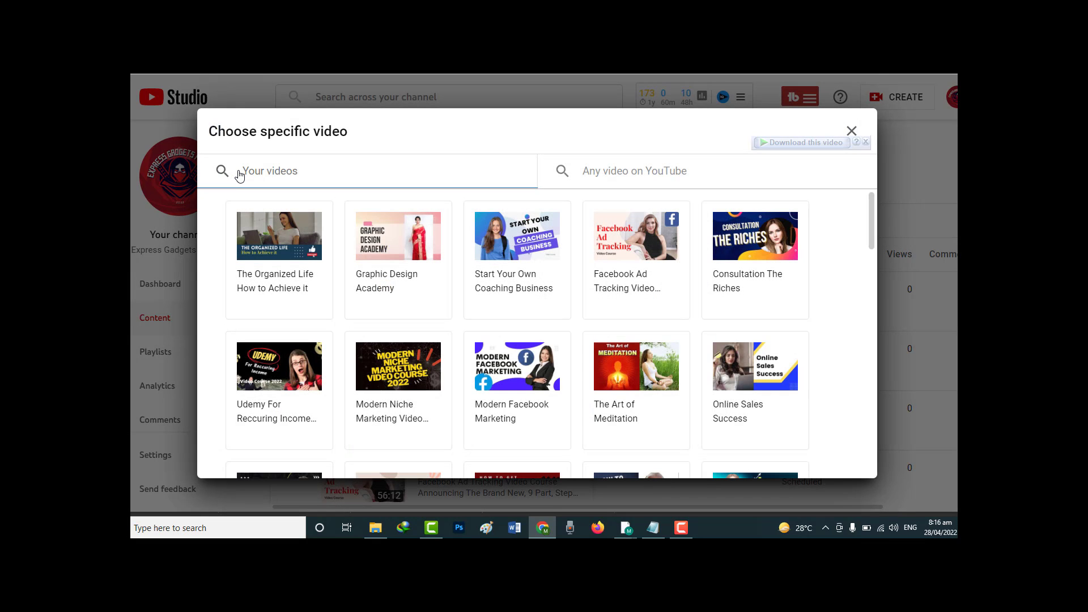
click(627, 240)
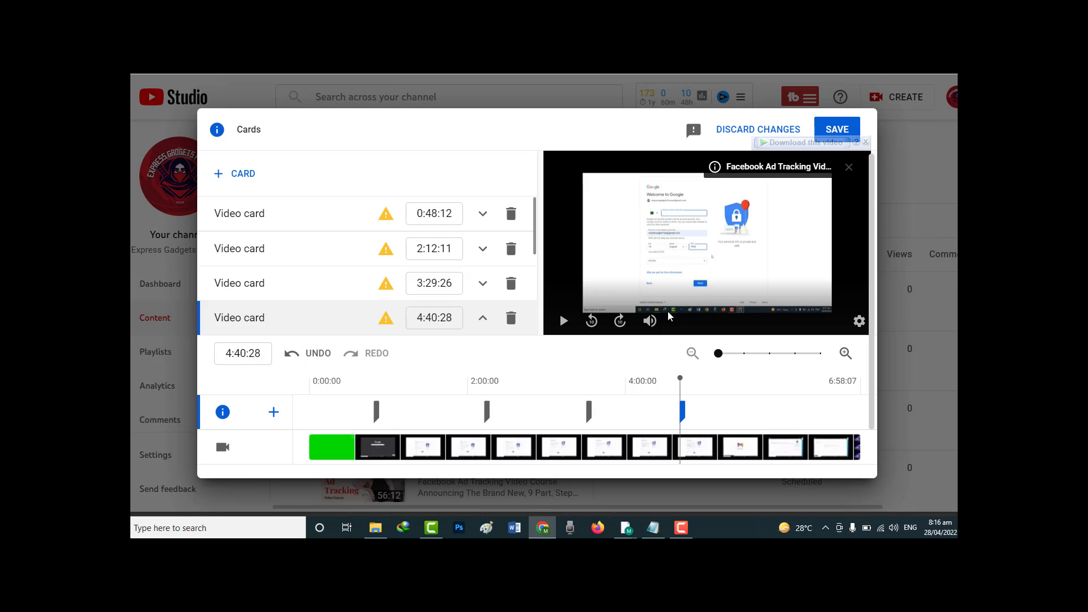
click(787, 404)
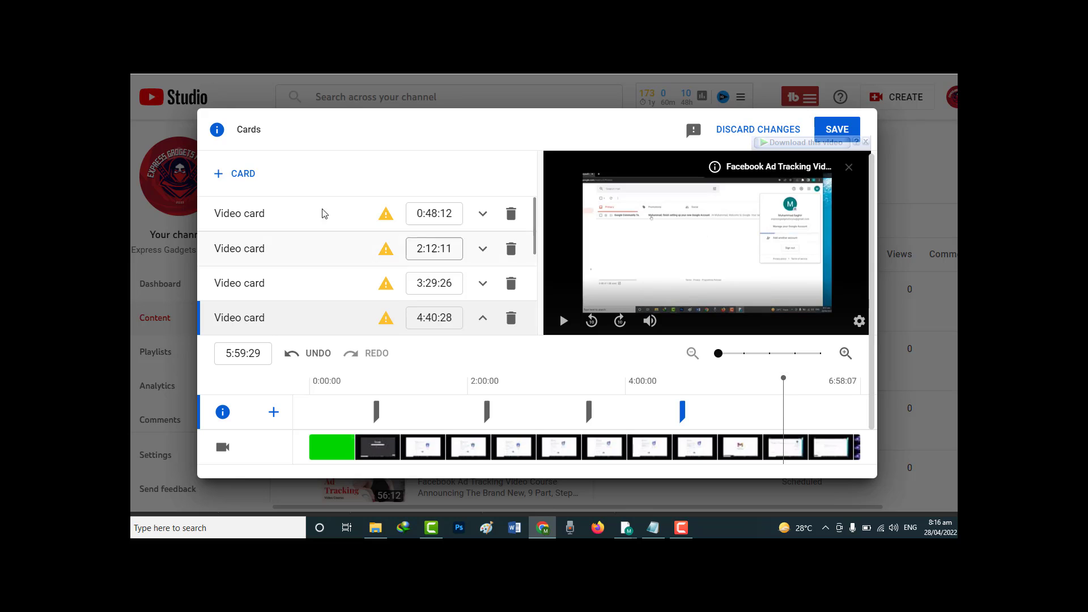
click(238, 181)
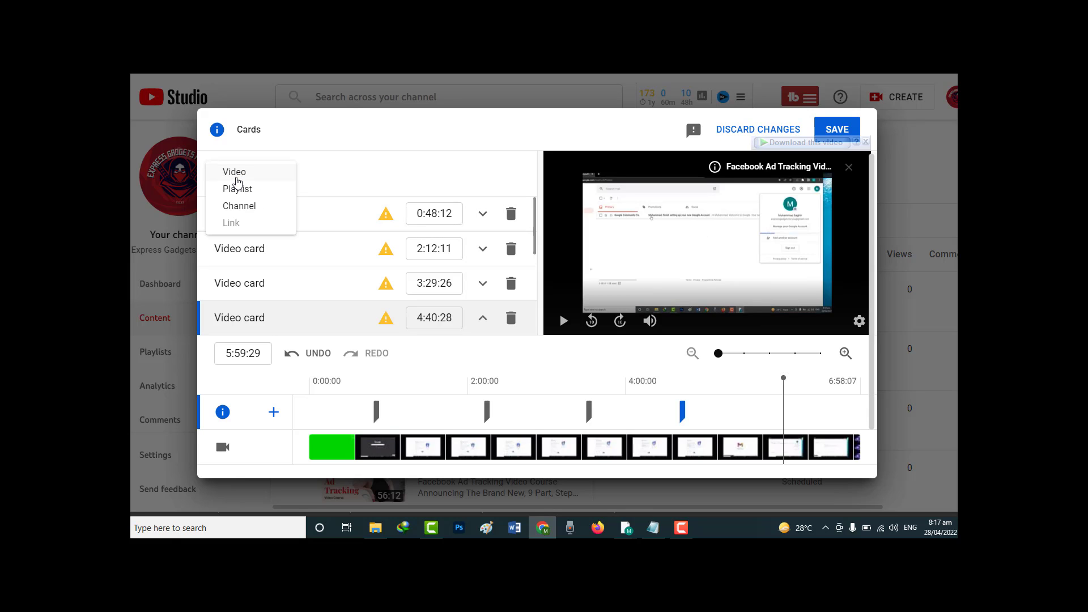
click(237, 173)
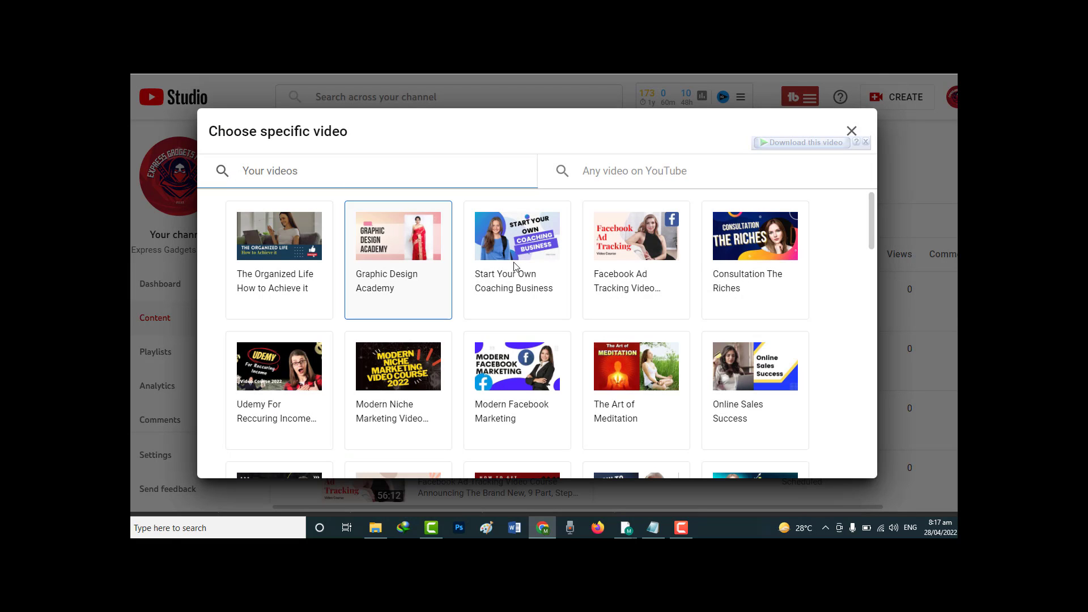
click(764, 244)
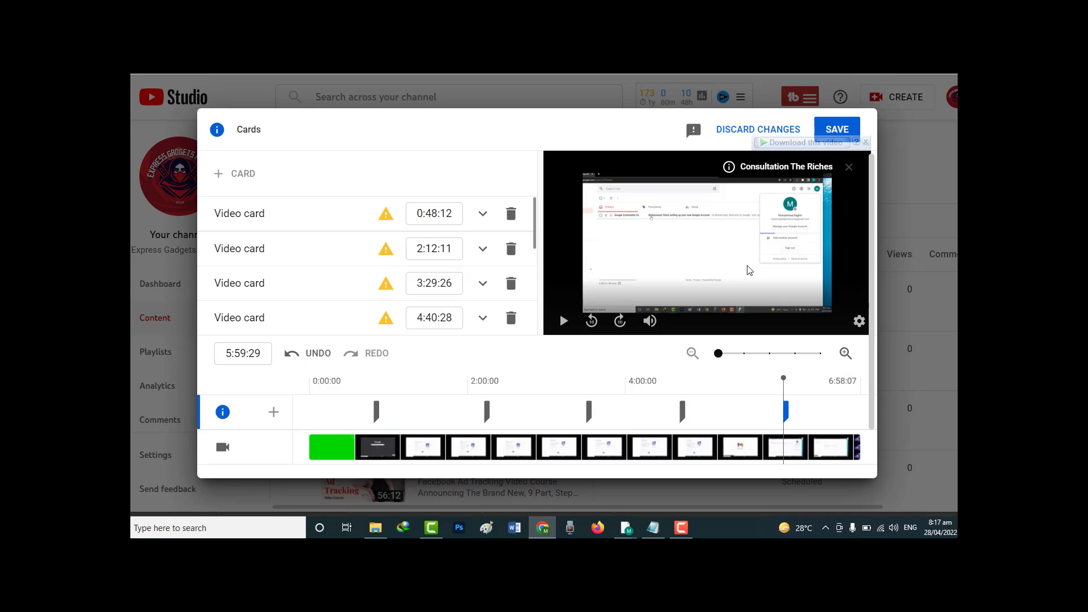
scroll(452, 271, down, 2)
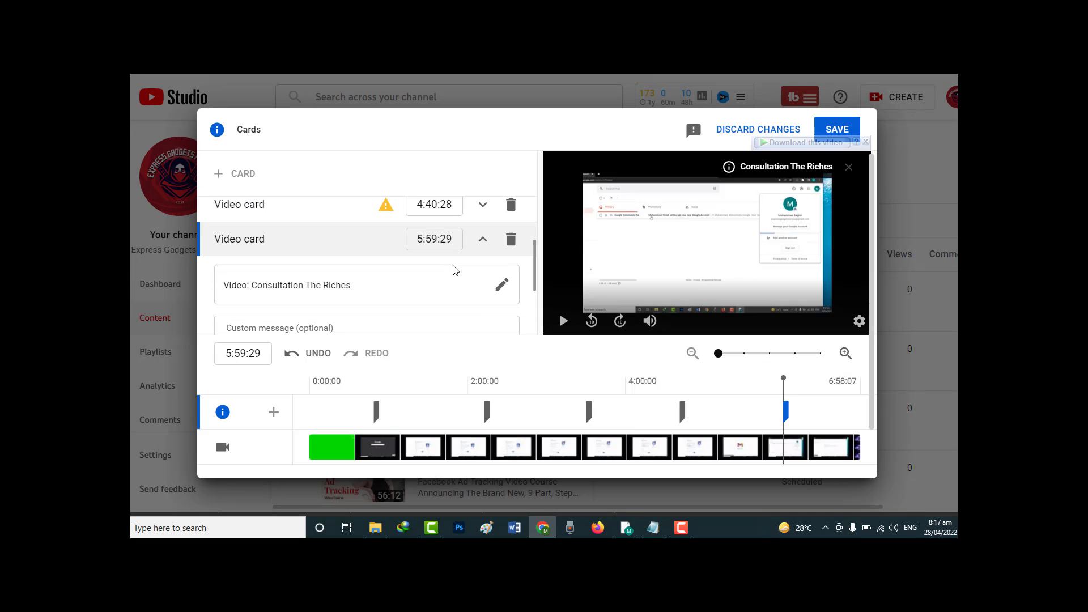
click(831, 129)
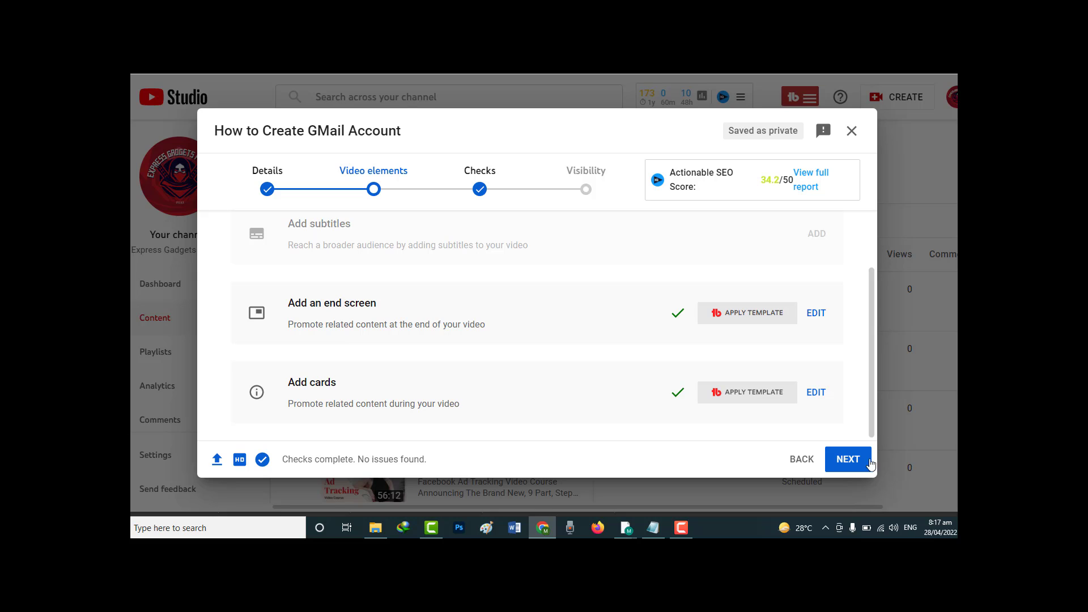
- Advance past the issue-free copyright checks to Visibility and select Public
click(853, 467)
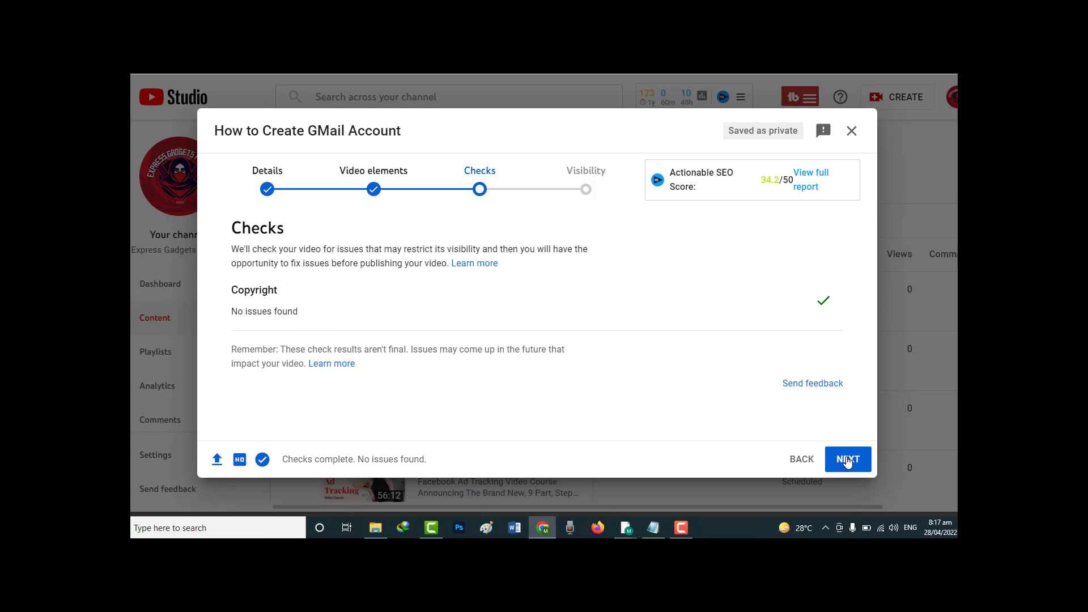
click(848, 460)
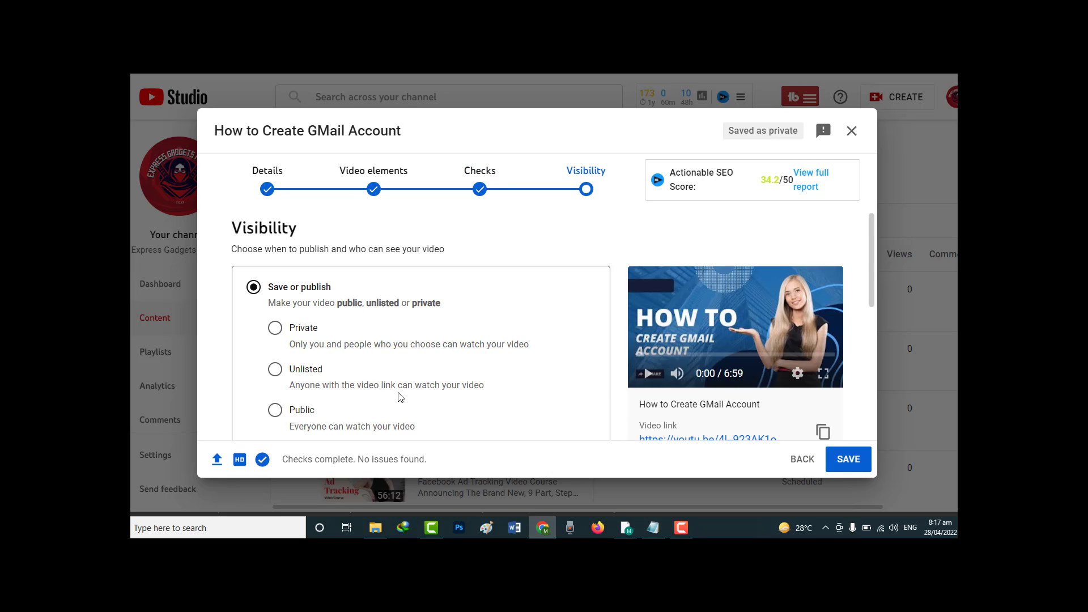
scroll(355, 381, down, 1)
scroll(356, 381, down, 2)
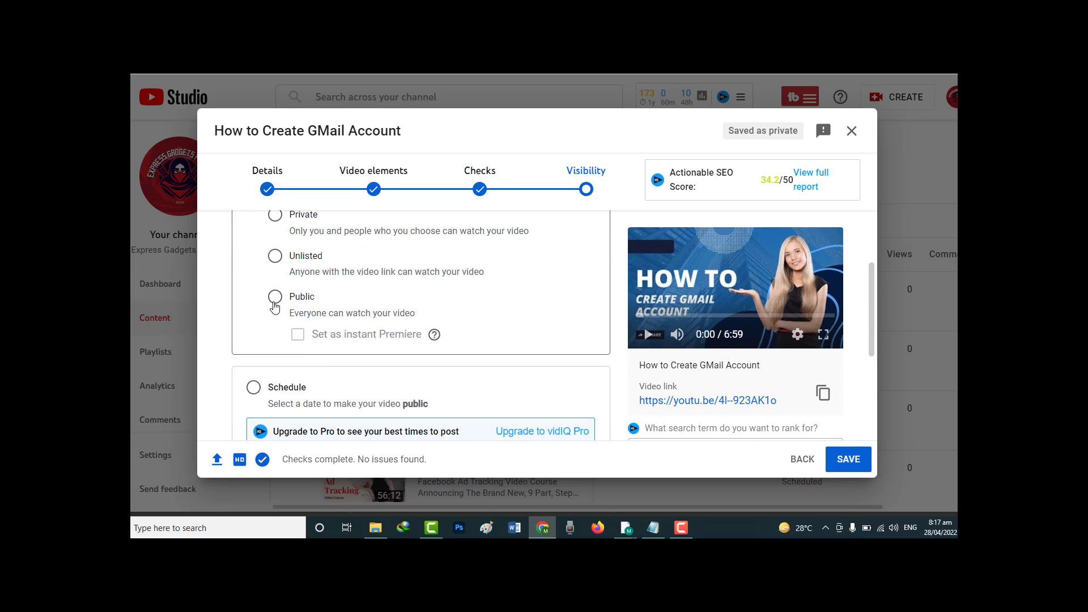
click(275, 297)
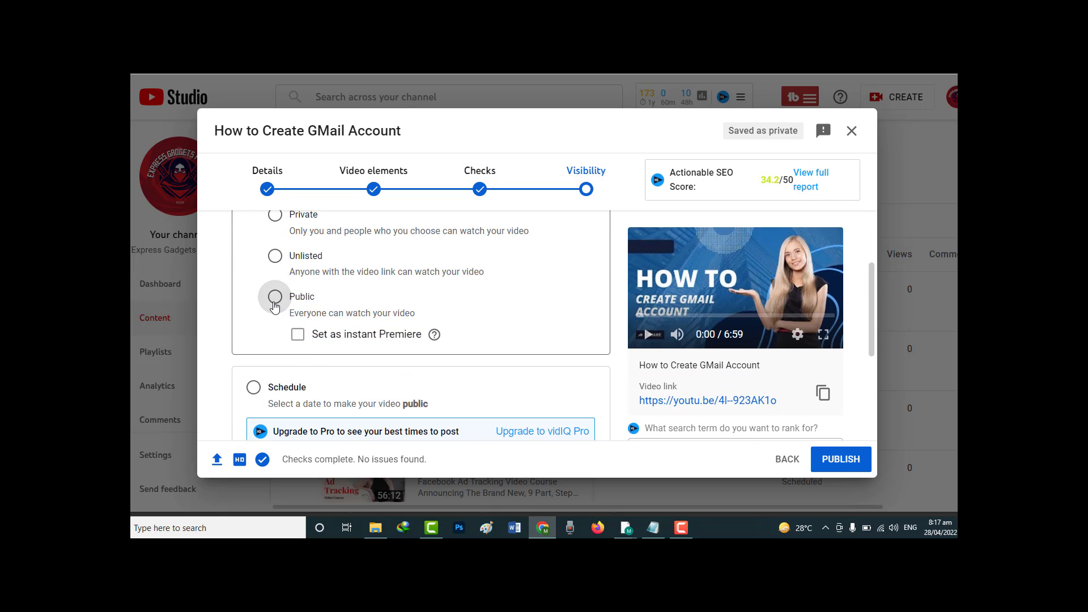
- Switch to Schedule, pick 2 May 2022 at 18:00, and confirm the schedule
click(253, 389)
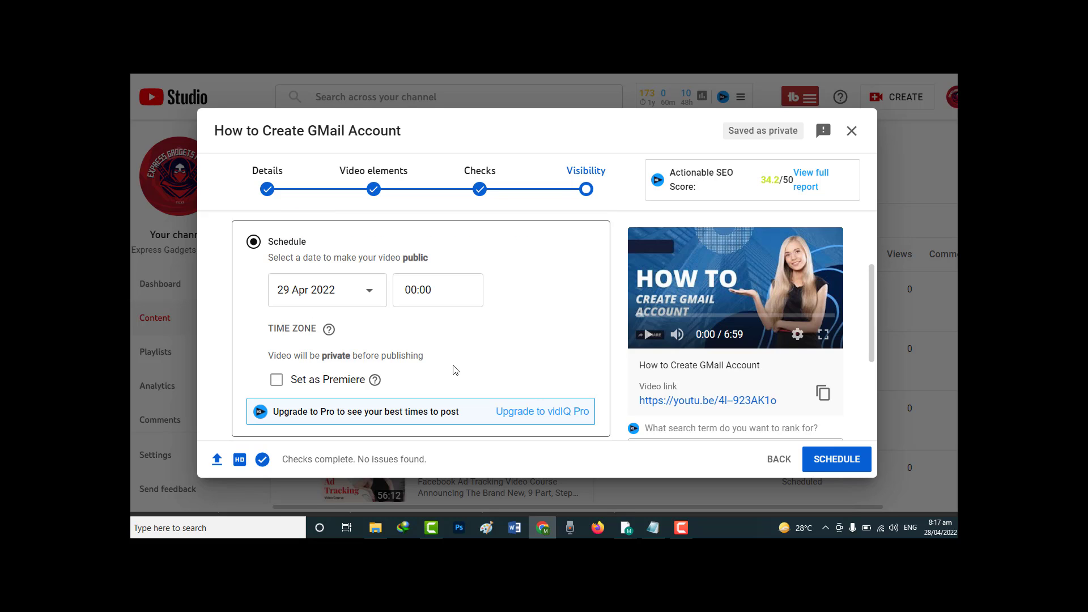
scroll(585, 391, down, 3)
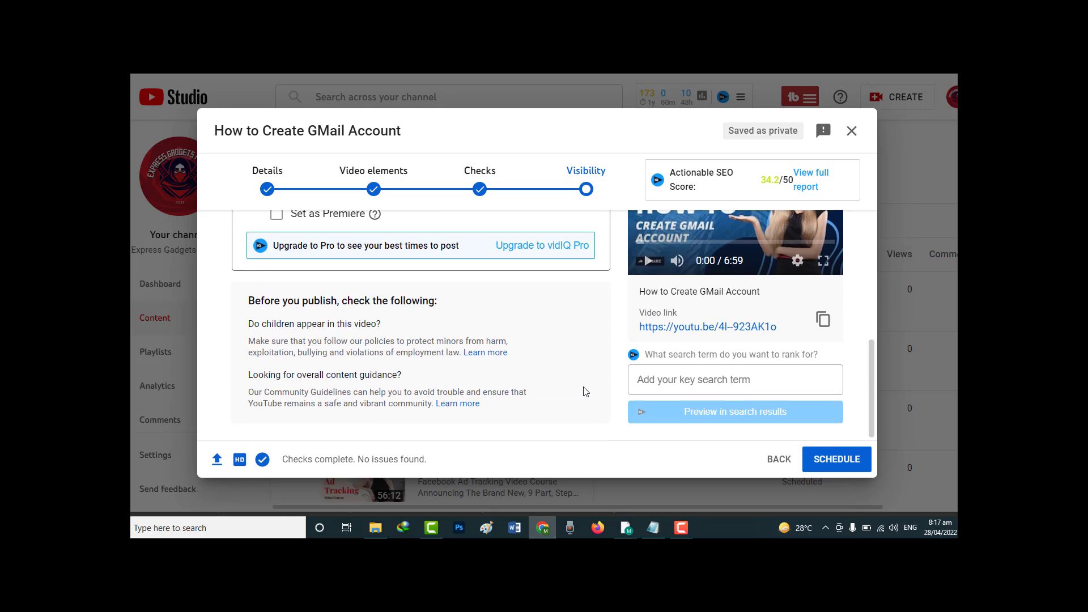
scroll(579, 391, up, 2)
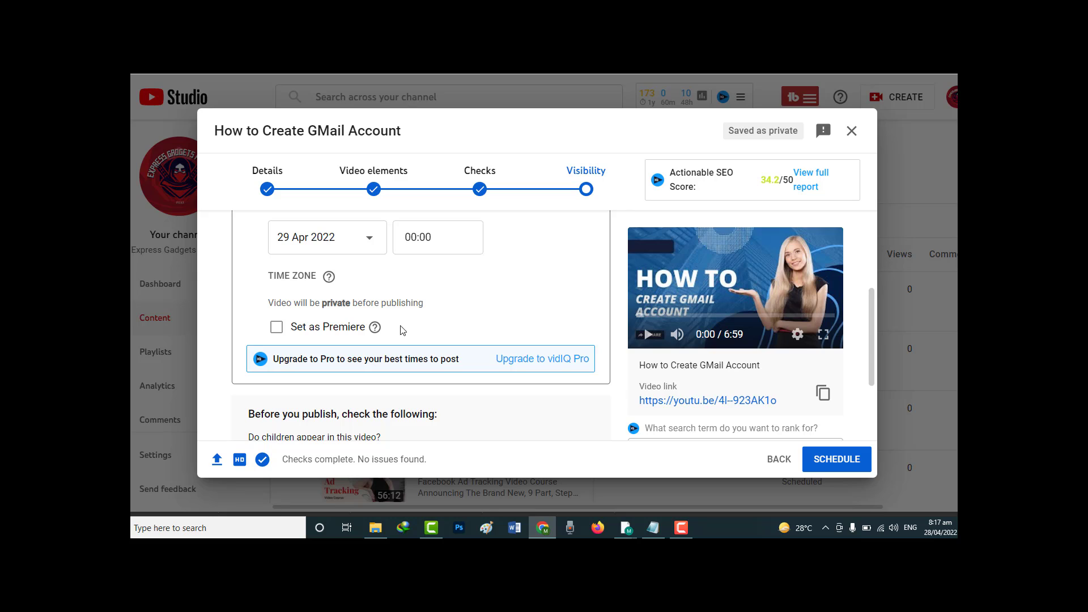
click(317, 249)
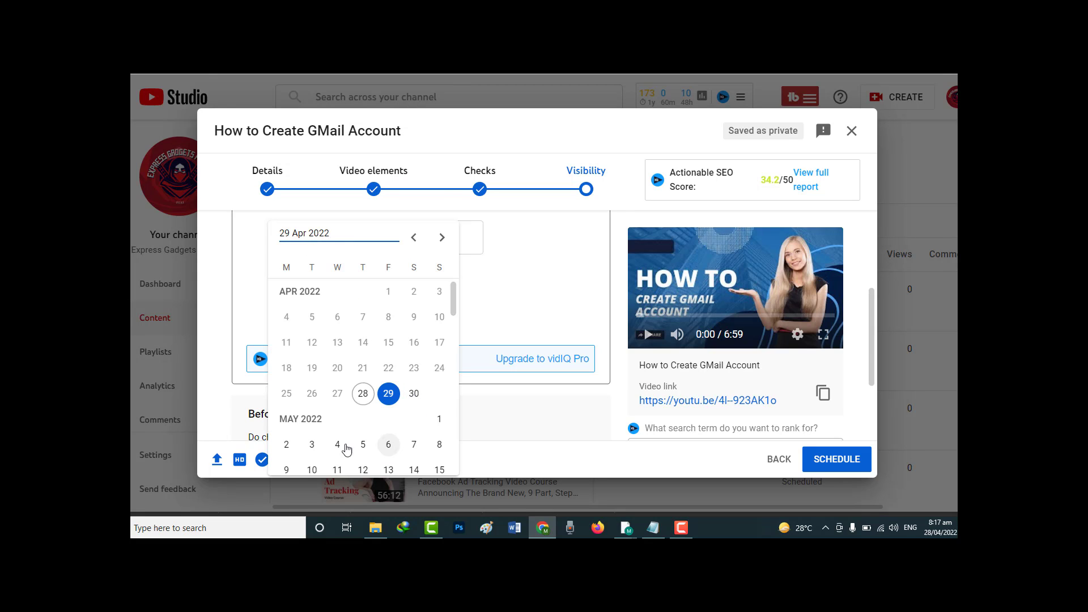
click(285, 445)
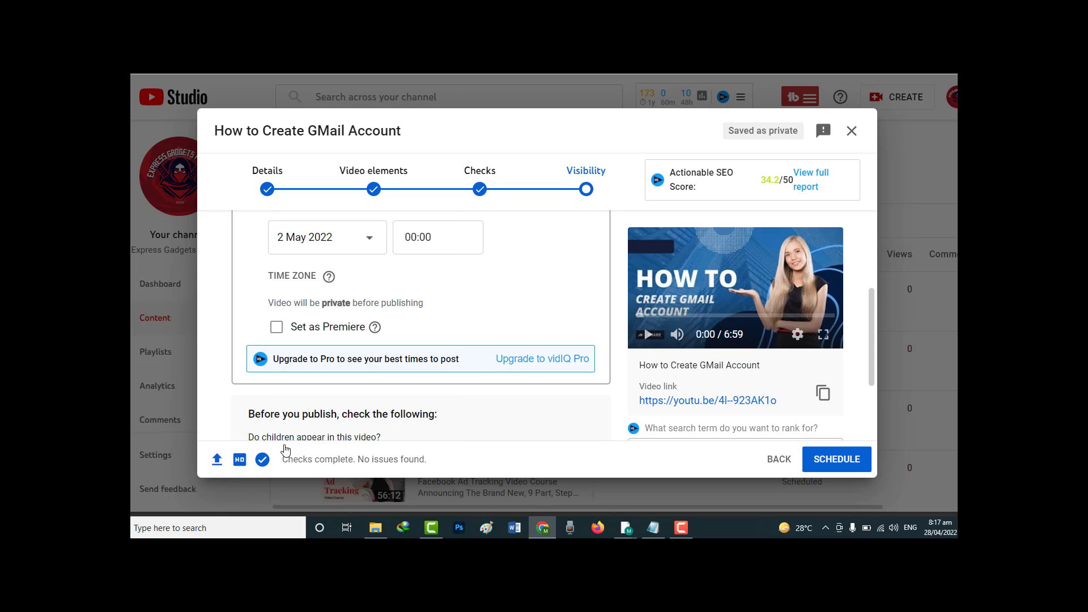
click(427, 239)
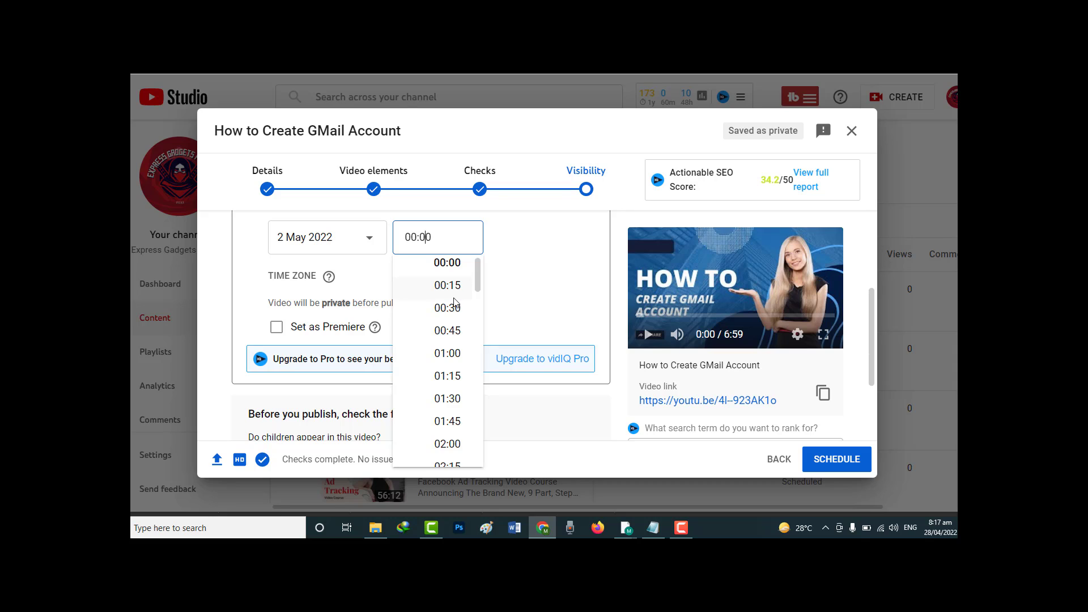
scroll(458, 304, down, 3)
scroll(457, 303, down, 20)
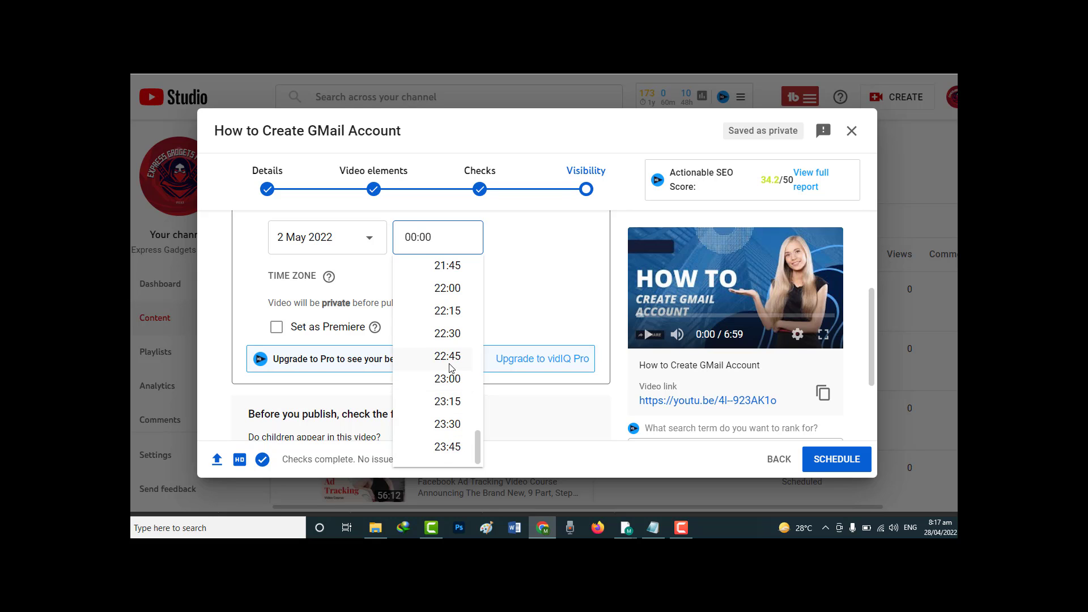
scroll(451, 369, up, 7)
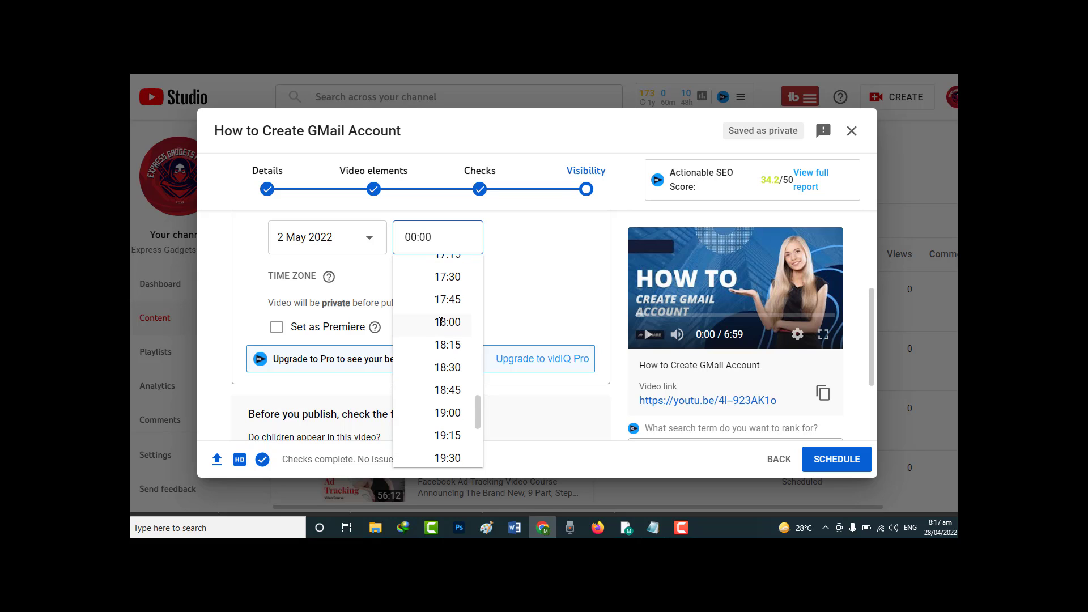
click(441, 321)
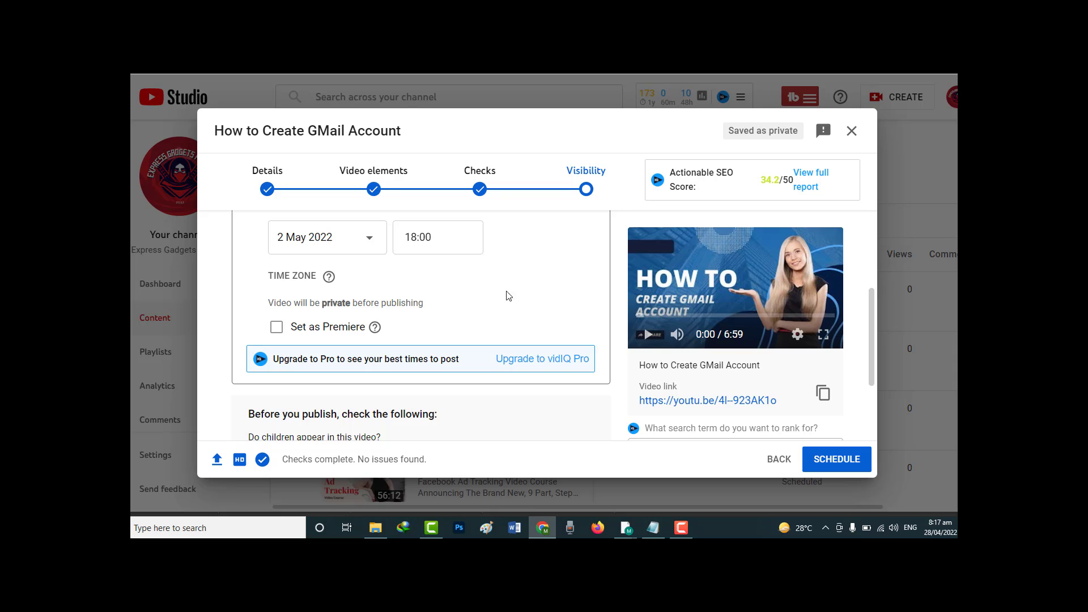
click(837, 459)
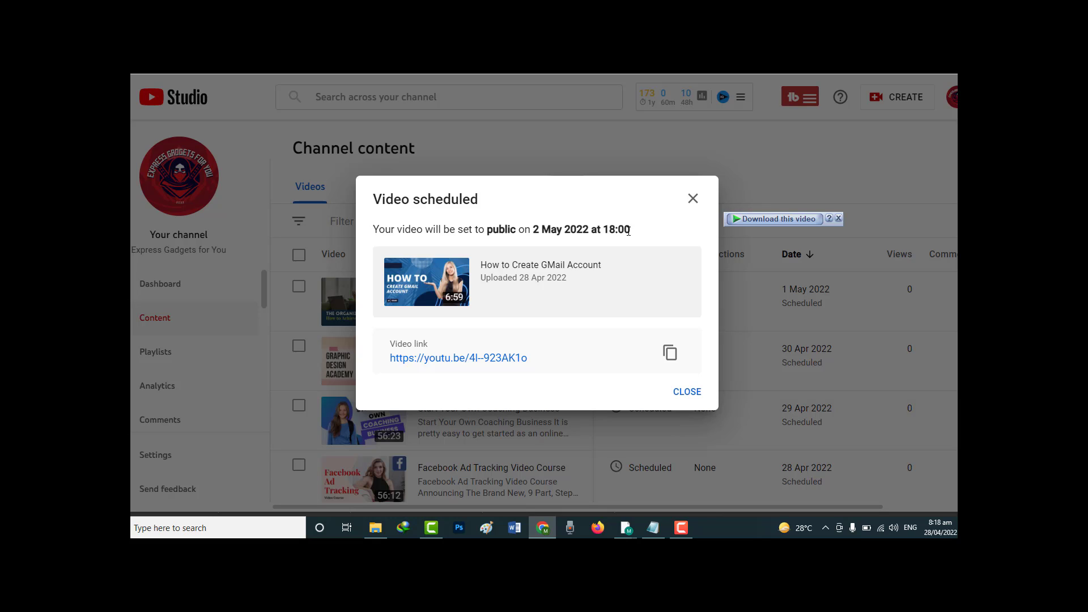
- Close the Video scheduled dialog and review the content list showing the GMail video scheduled for 2 May 2022
click(687, 394)
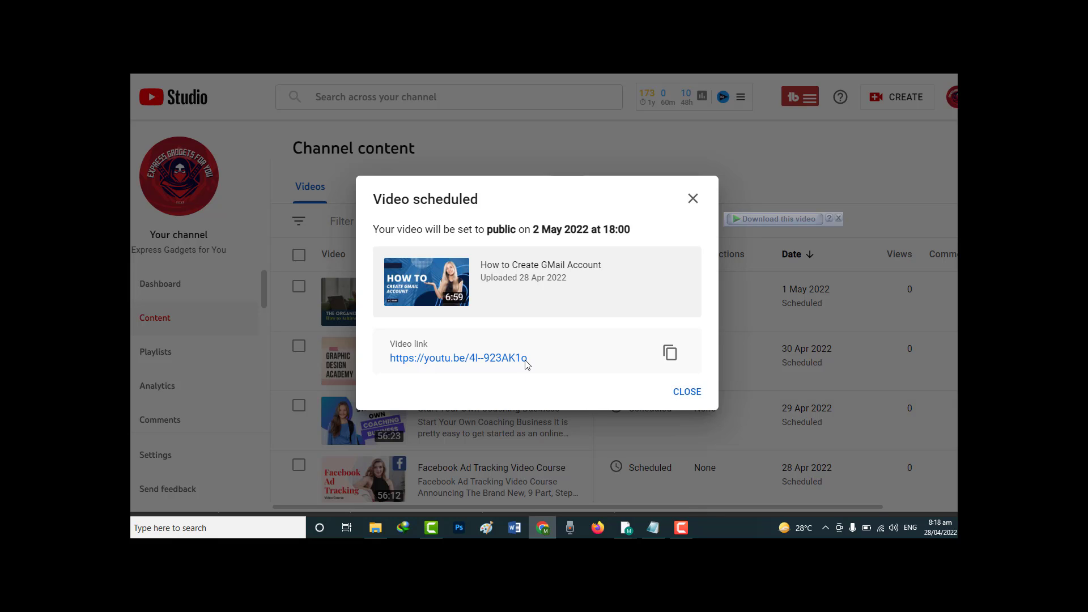
click(687, 392)
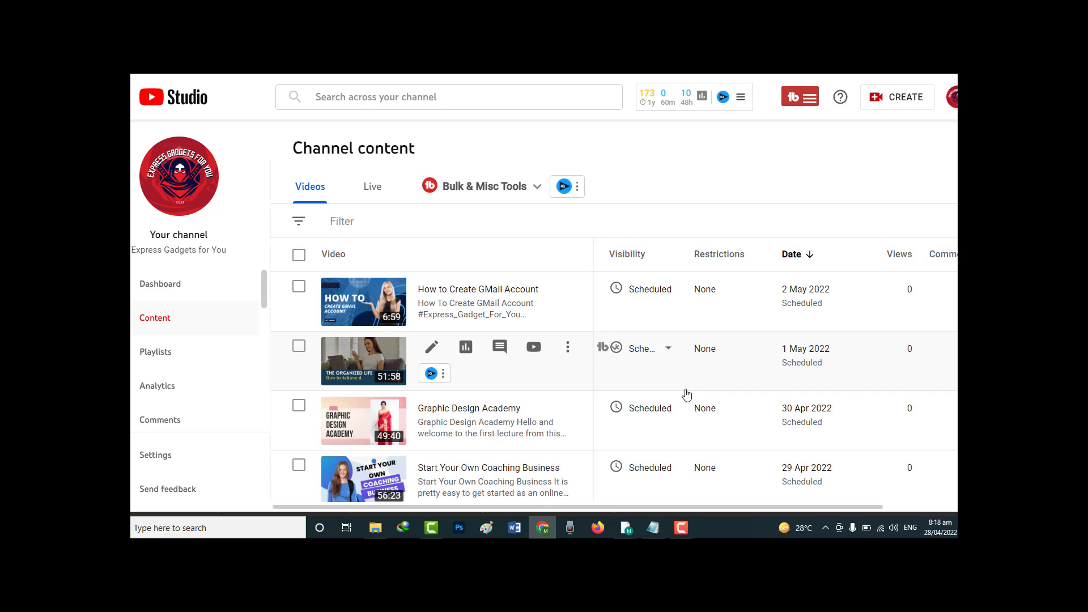
scroll(873, 390, down, 2)
scroll(875, 391, down, 3)
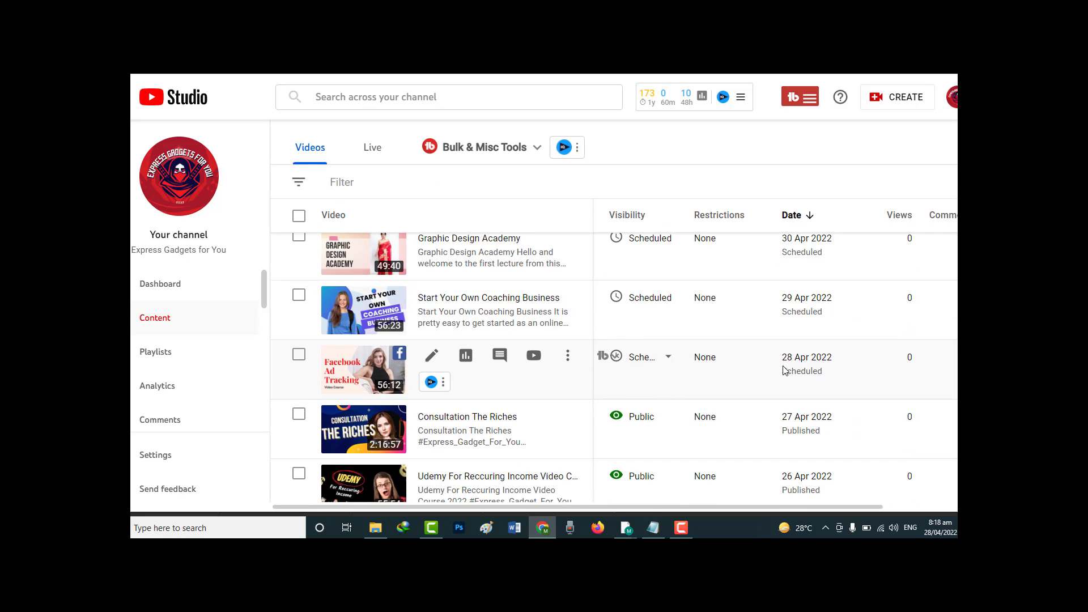
scroll(818, 385, up, 2)
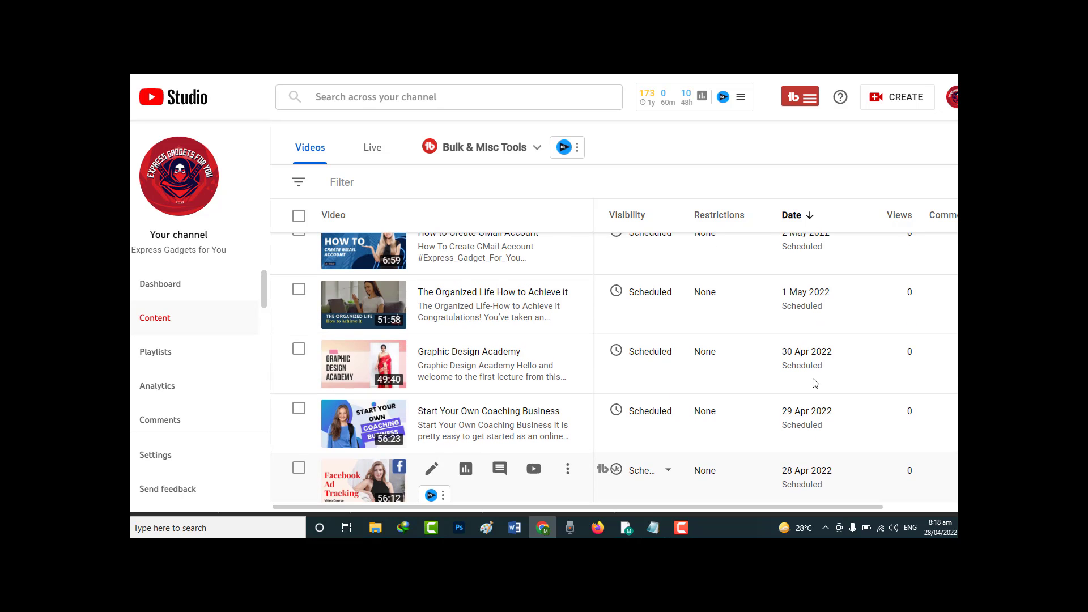
scroll(797, 339, up, 1)
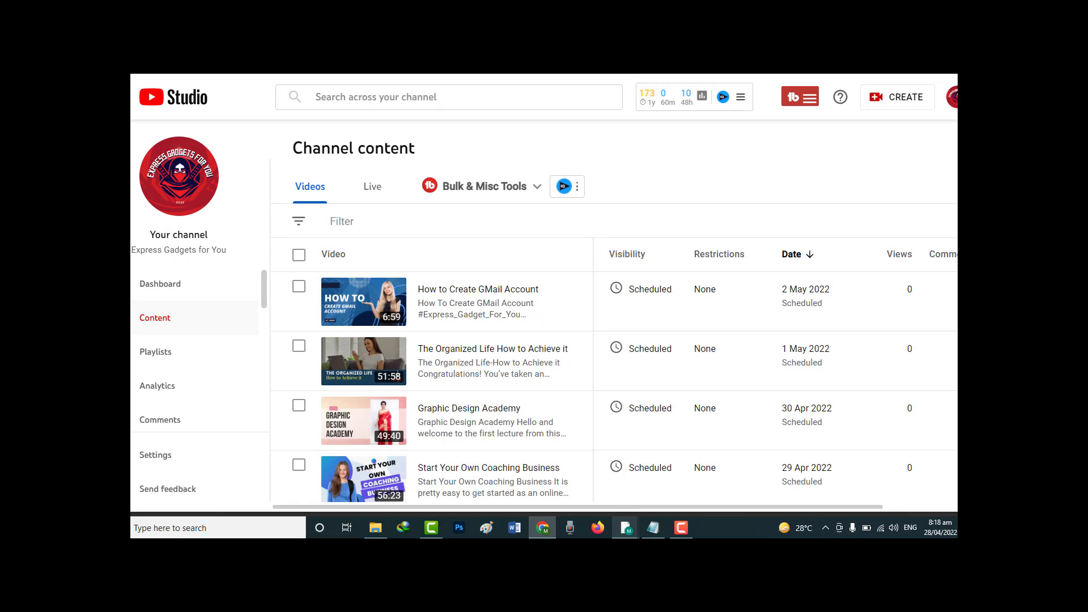
mouse_move(628, 533)
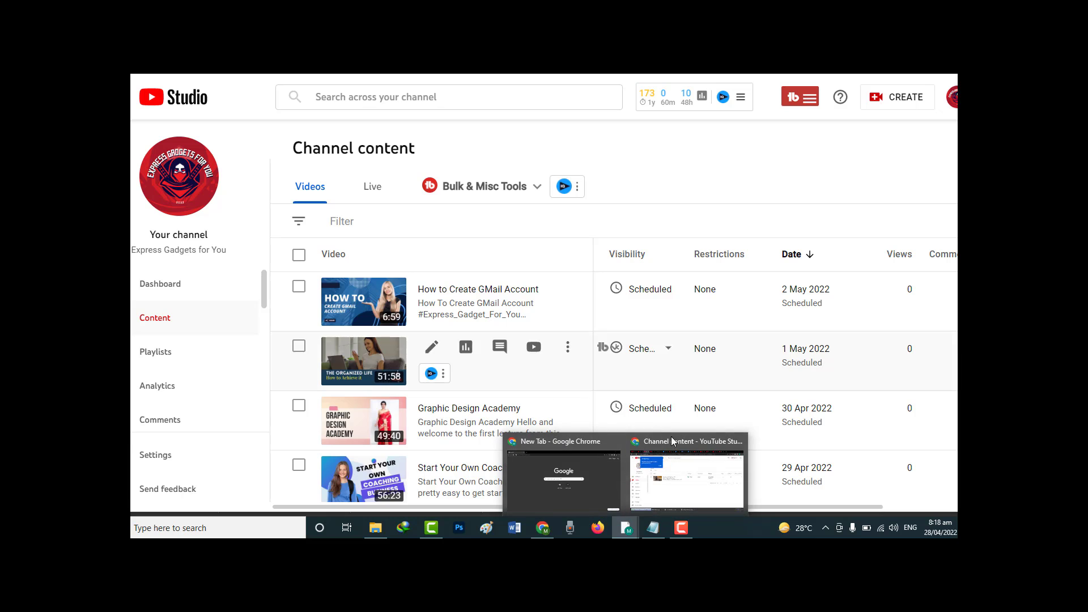
click(675, 479)
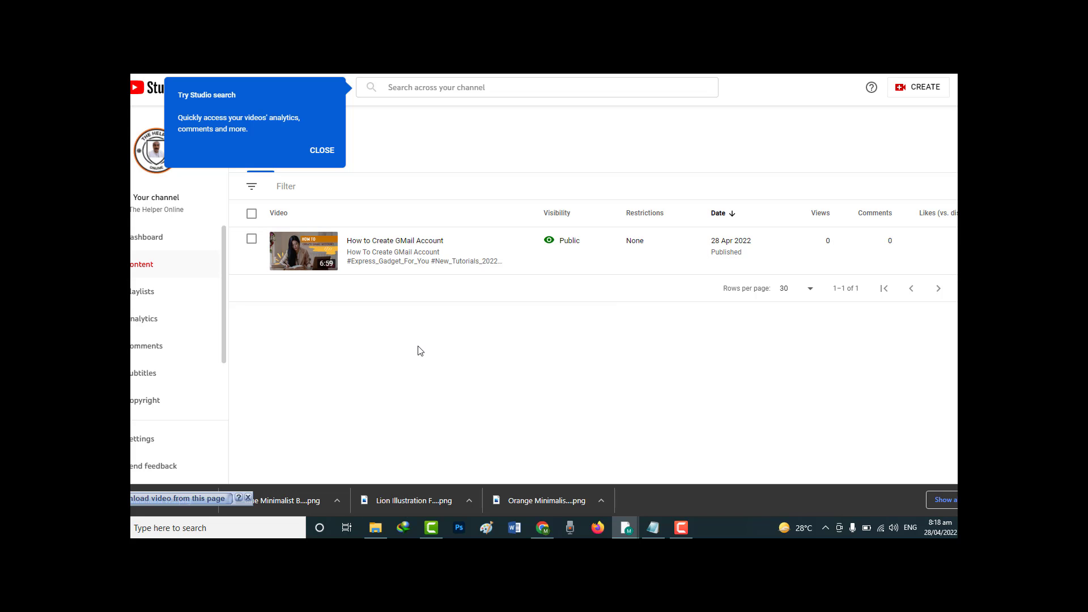
click(324, 149)
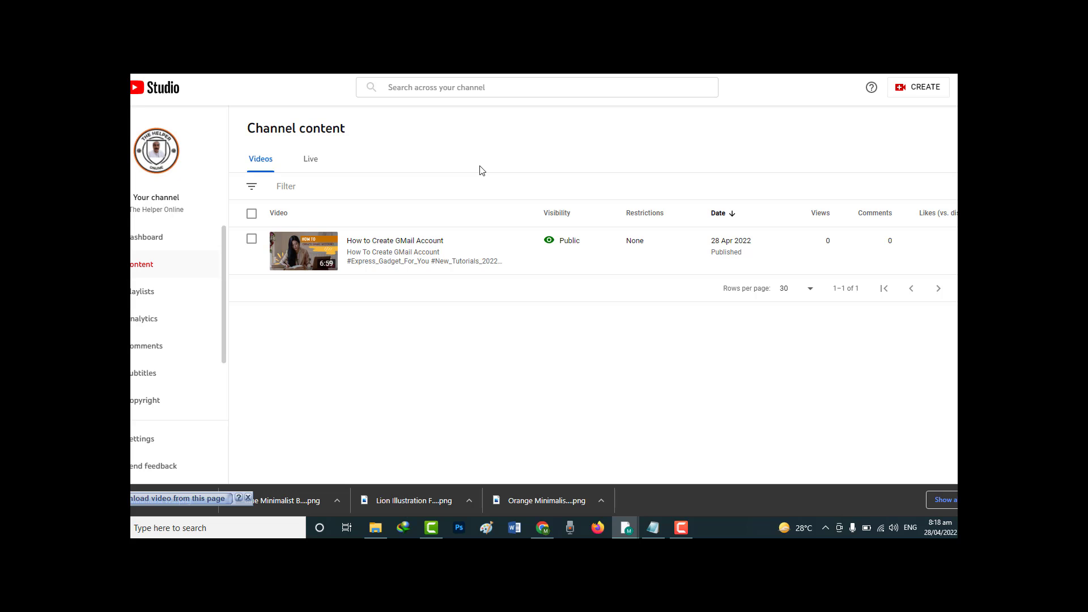
click(546, 527)
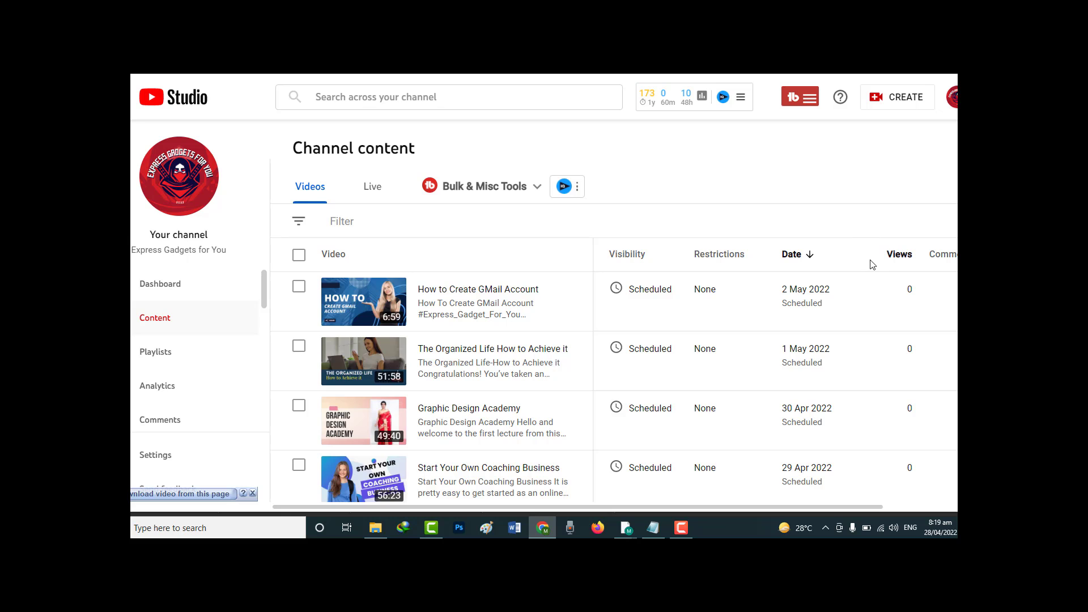
scroll(877, 266, down, 2)
scroll(884, 281, up, 3)
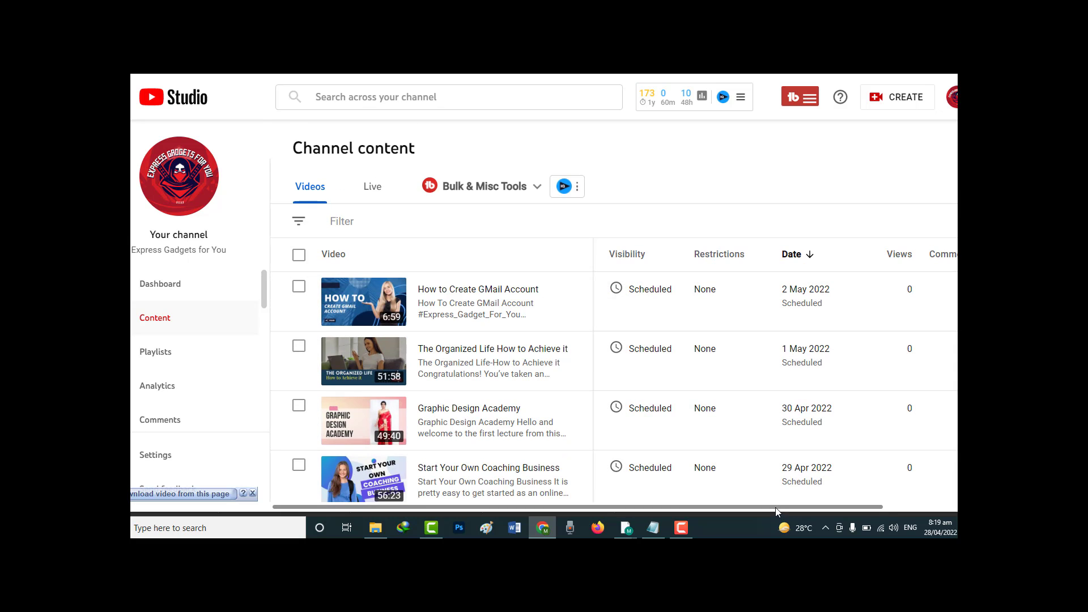
drag(776, 505, 871, 505)
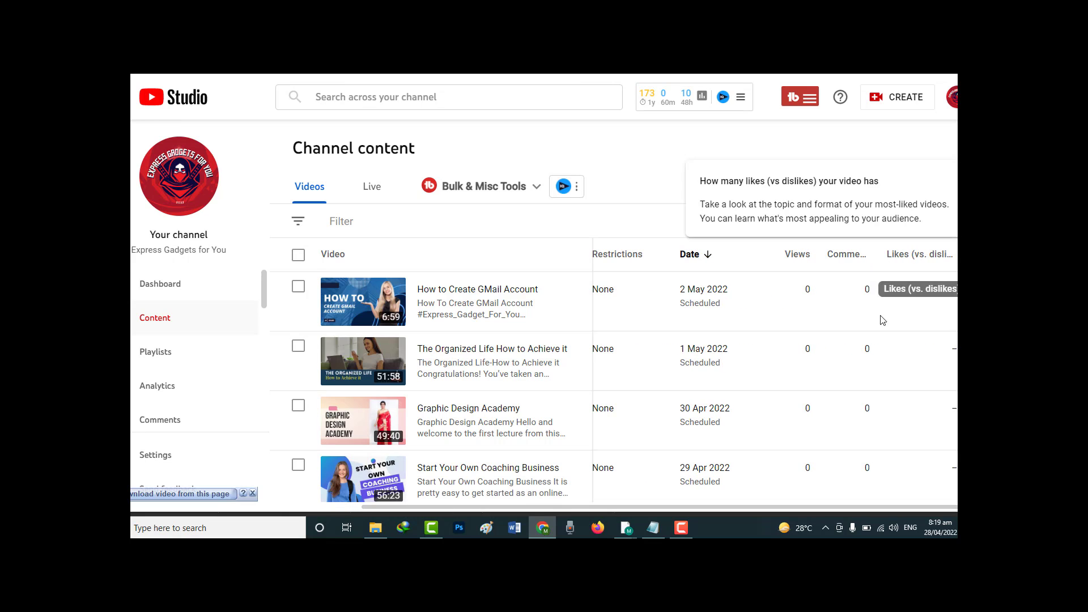
scroll(881, 345, down, 1)
scroll(881, 345, down, 12)
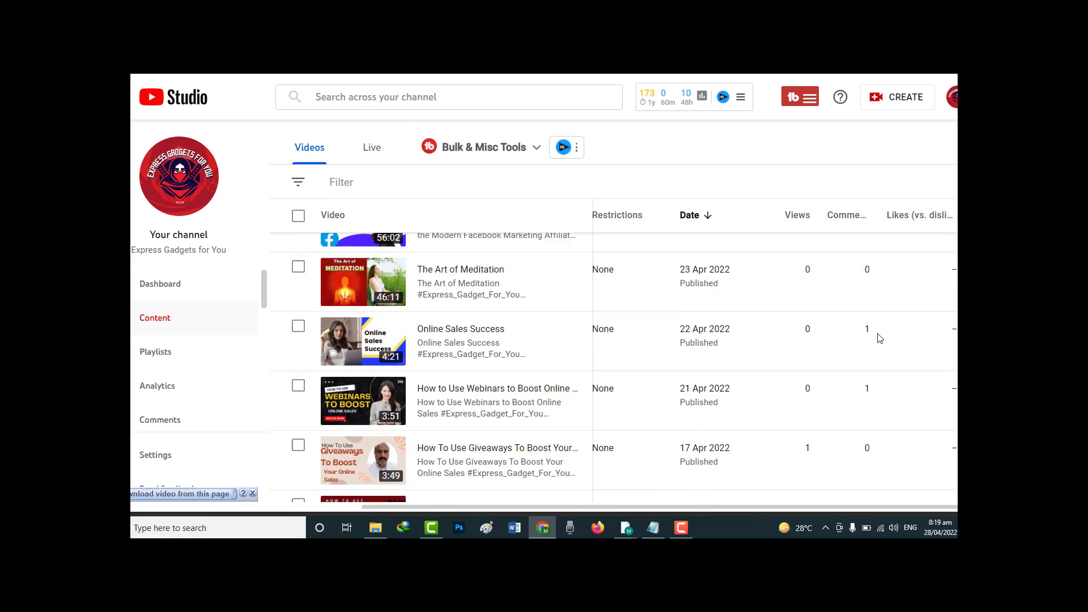
scroll(880, 339, up, 3)
scroll(878, 338, up, 3)
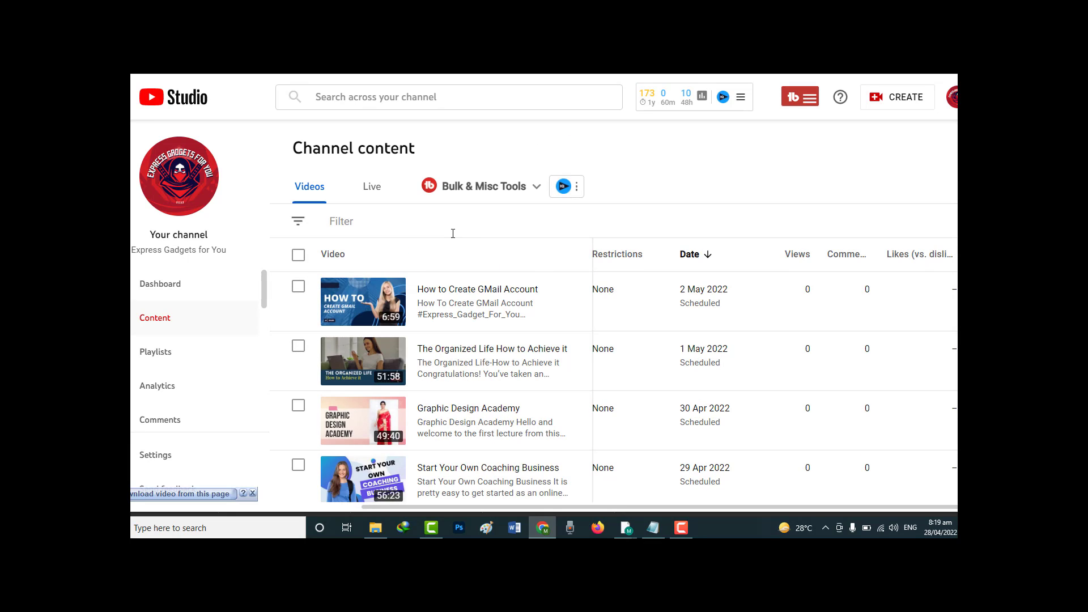
click(681, 528)
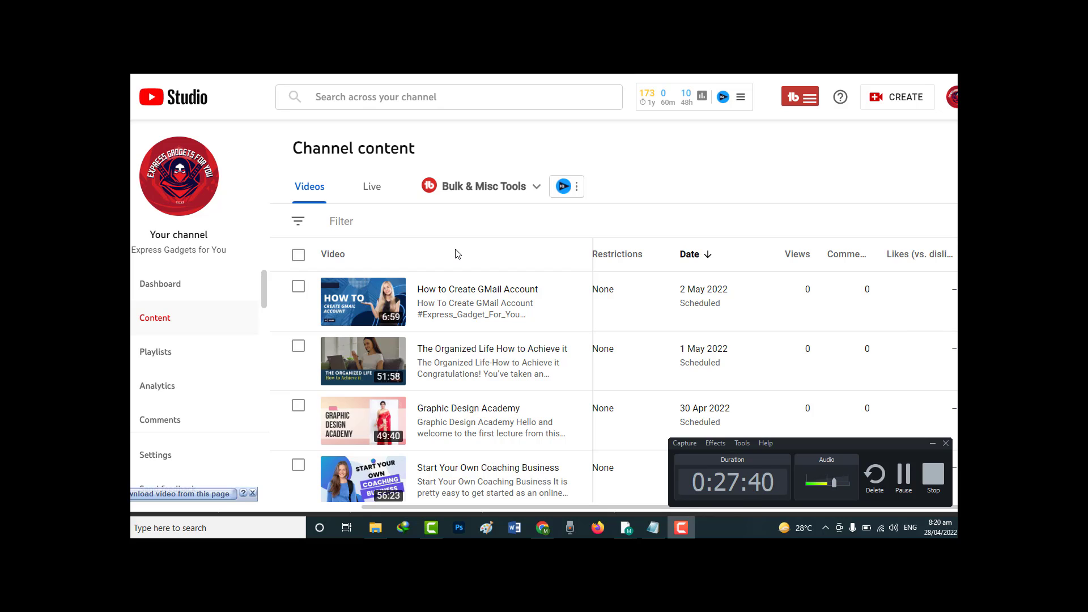
scroll(425, 346, down, 2)
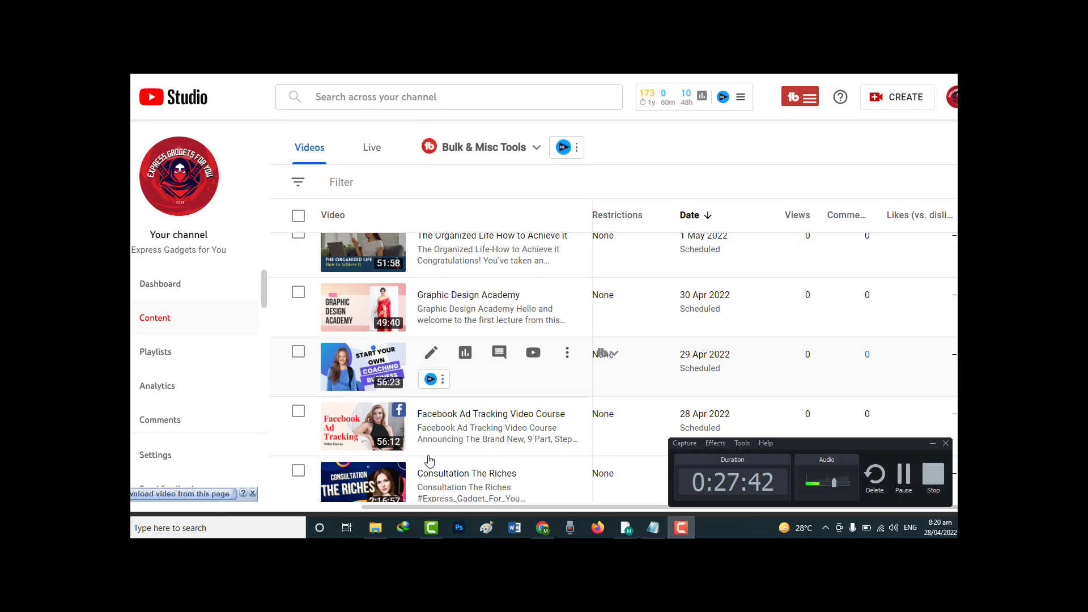
scroll(362, 371, up, 2)
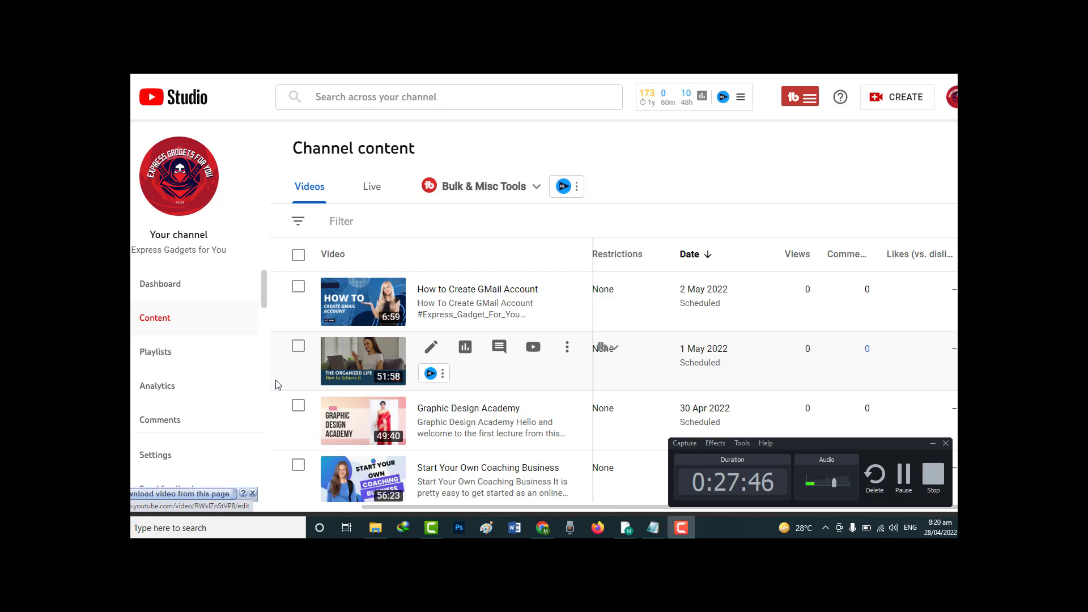
scroll(464, 397, down, 3)
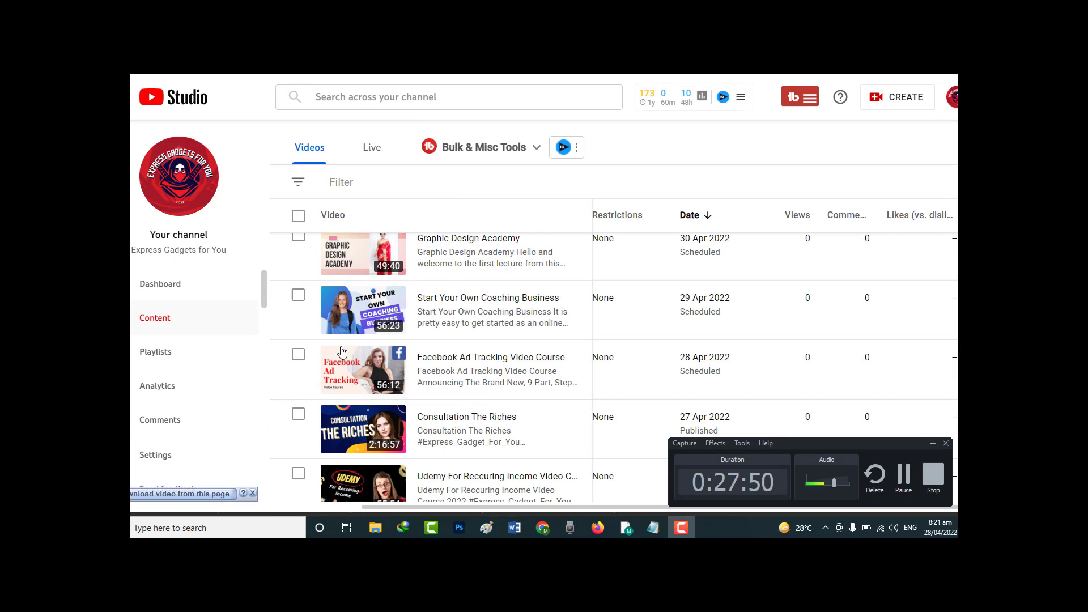
scroll(369, 372, down, 3)
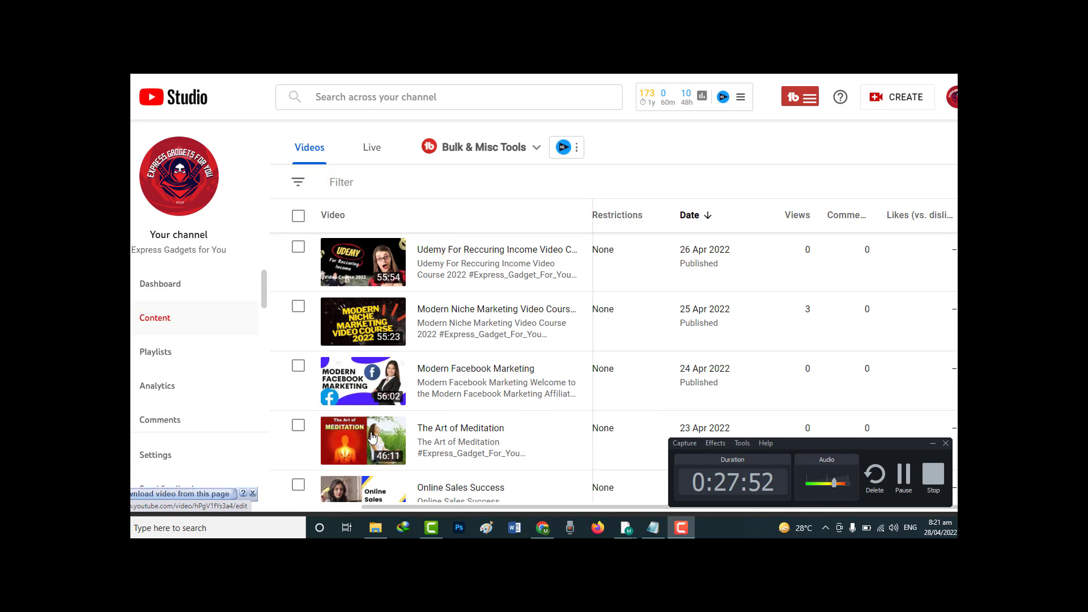
scroll(371, 437, up, 3)
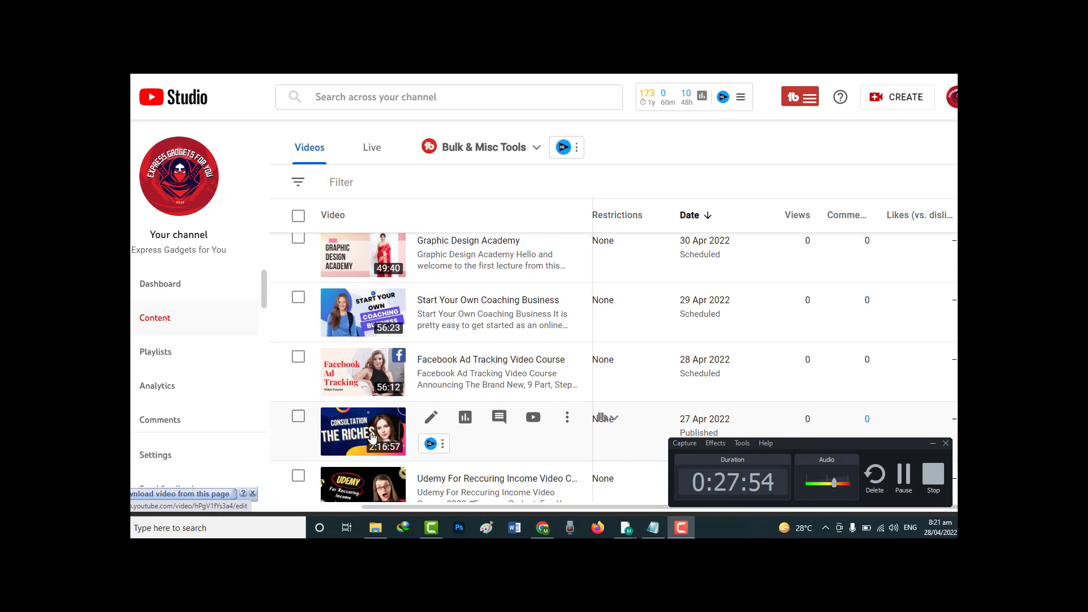
scroll(374, 434, up, 2)
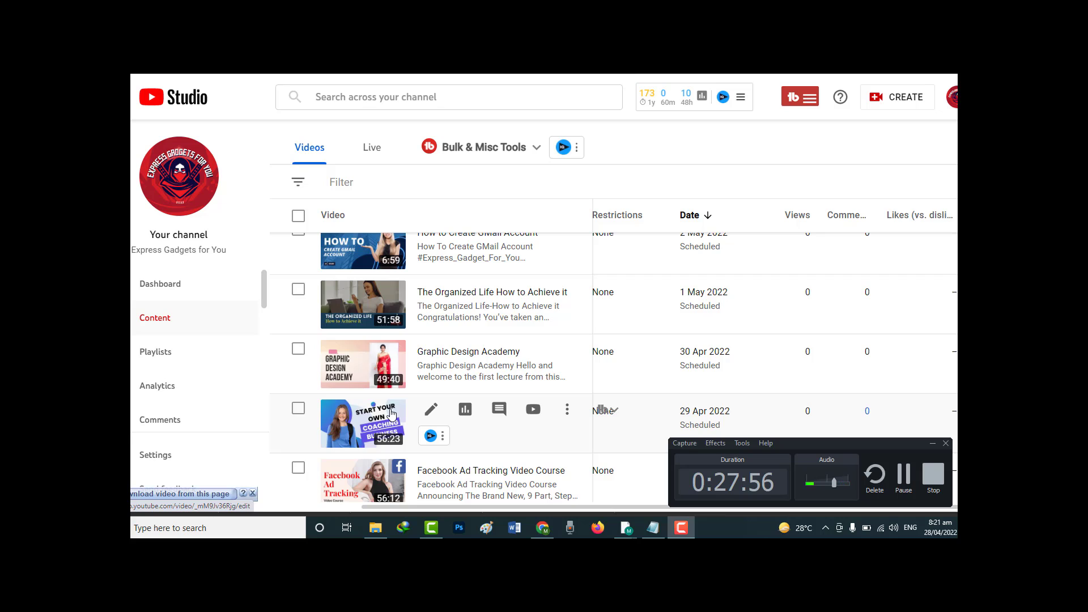